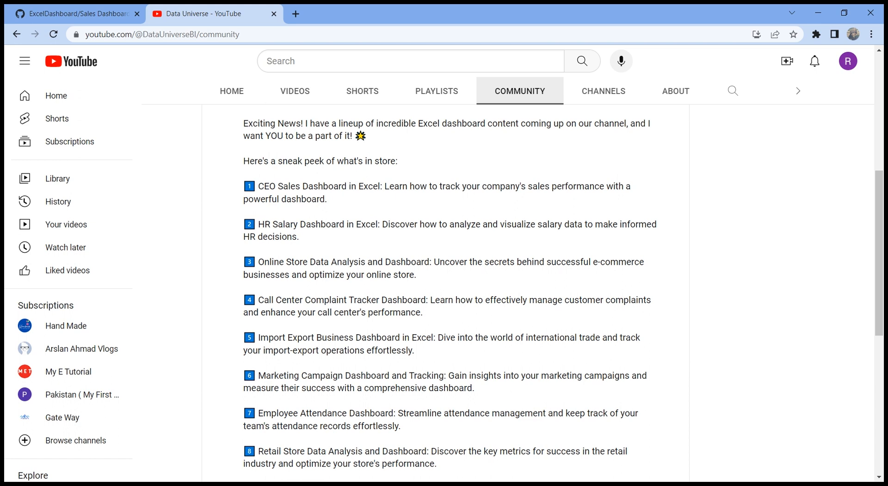
drag(879, 199, 860, 218)
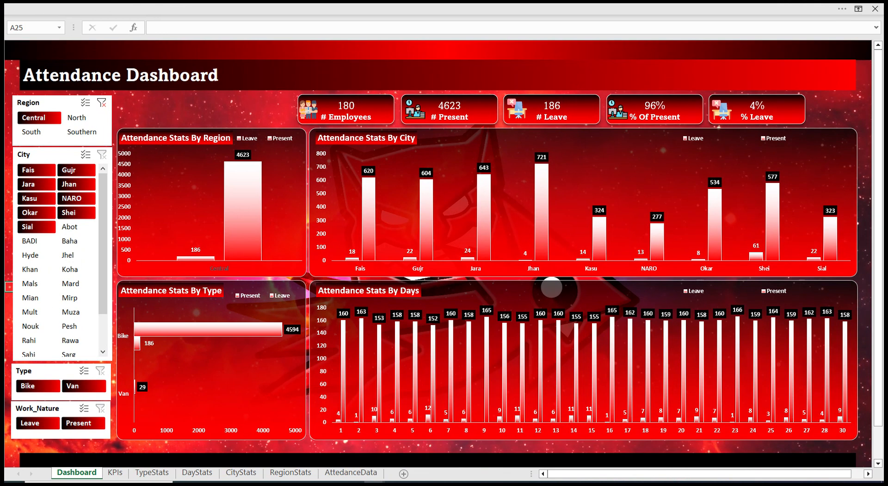
click(76, 212)
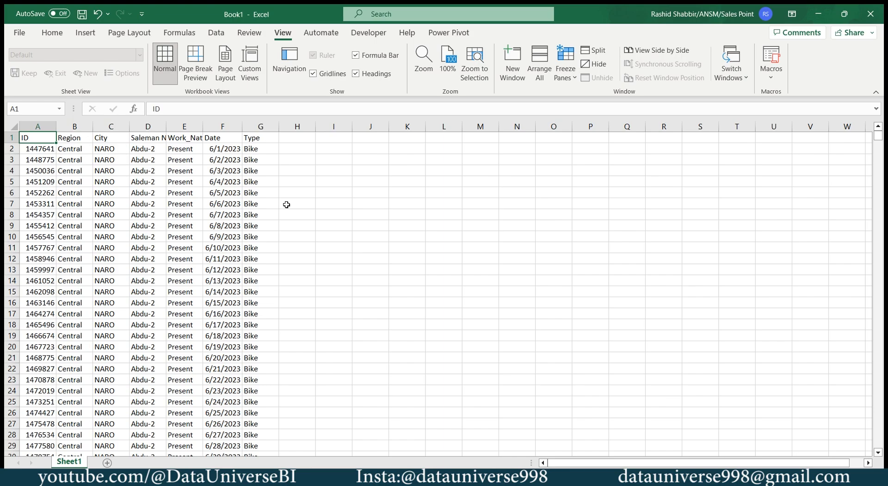
Examine the ID, Region, City and Saleman Name columns of the attendance data on Sheet1
key(Right)
key(Left)
key(ctrl+space)
key(Right)
key(ctrl+space)
key(shift+Right)
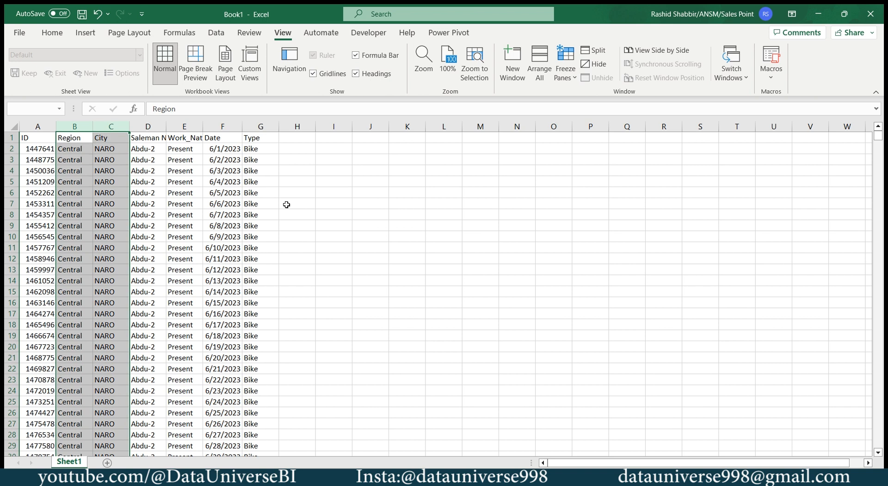
key(Right)
key(Right)
key(Right)
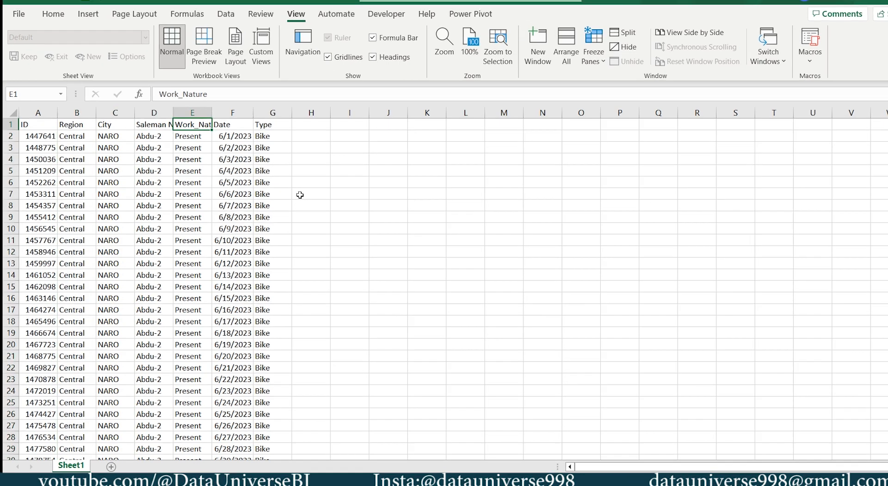
Review the Date column and the distinct entries used in the Work_Nature and Type columns
key(Down)
key(alt+Down)
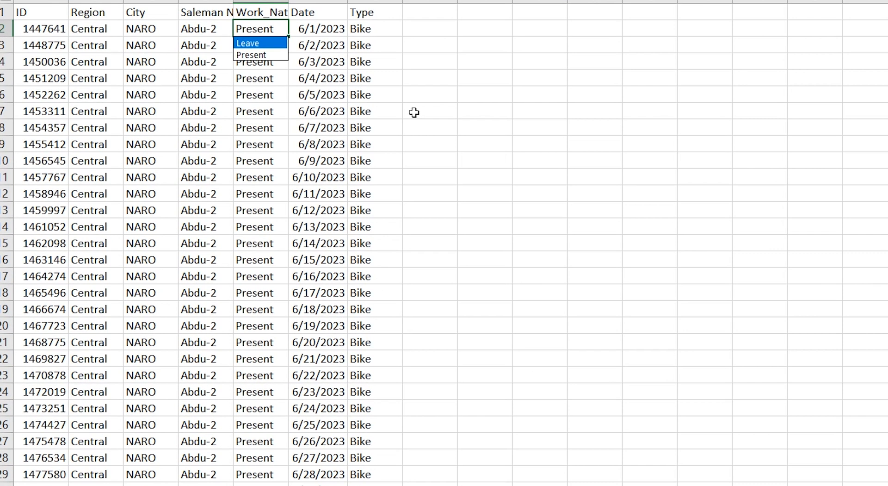
key(Escape)
key(Right)
key(Up)
key(ctrl+space)
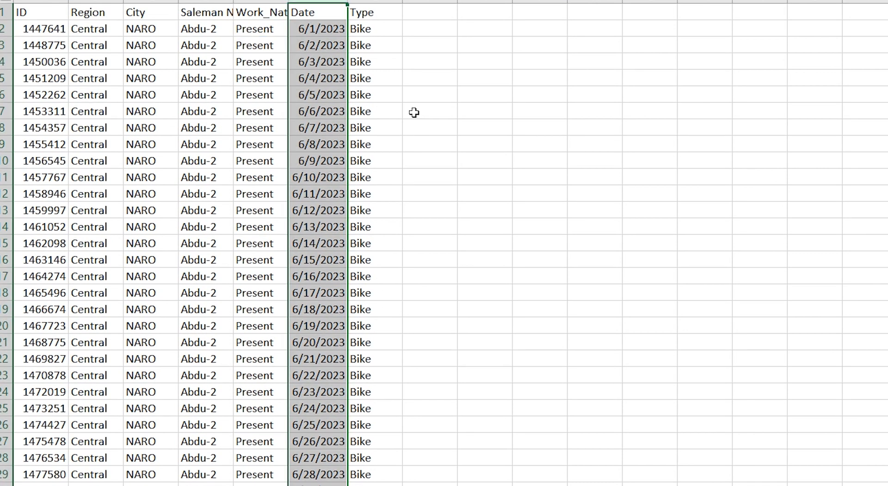
key(Right)
key(ctrl+space)
key(Down)
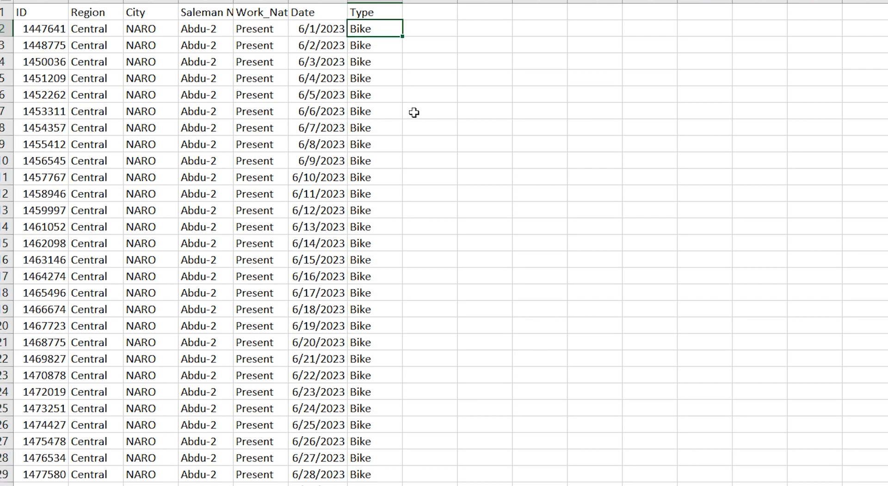
key(alt+Down)
key(Down)
key(Escape)
key(Left)
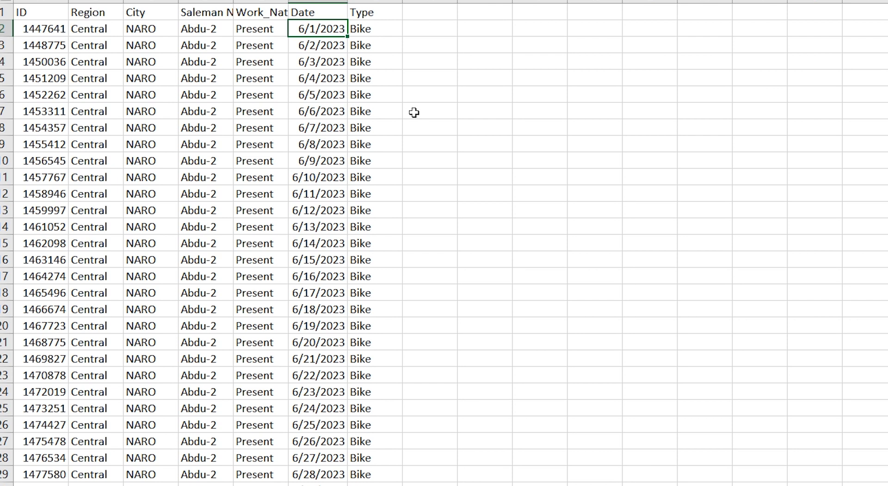
key(Right)
key(alt+Down)
key(Down)
key(Escape)
key(Left)
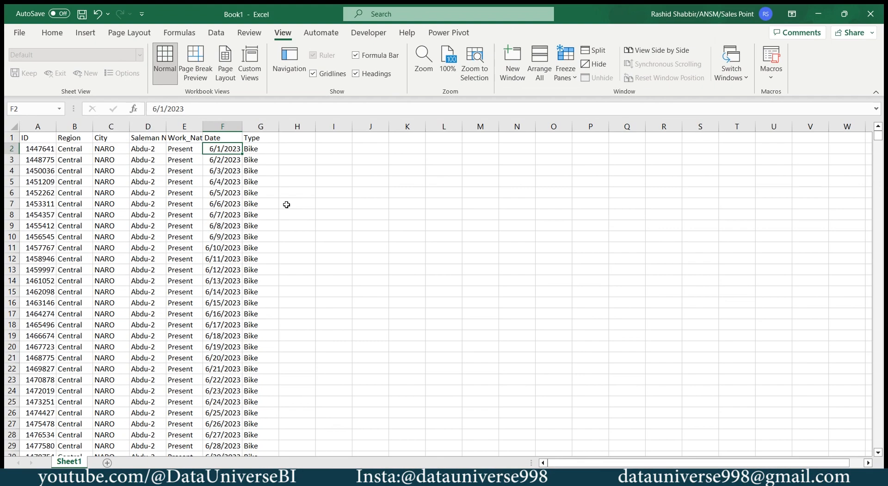
Convert the data range $A$1:$G$14332 into a table with headers
key(Left)
key(Left)
key(Left)
key(Left)
key(Up)
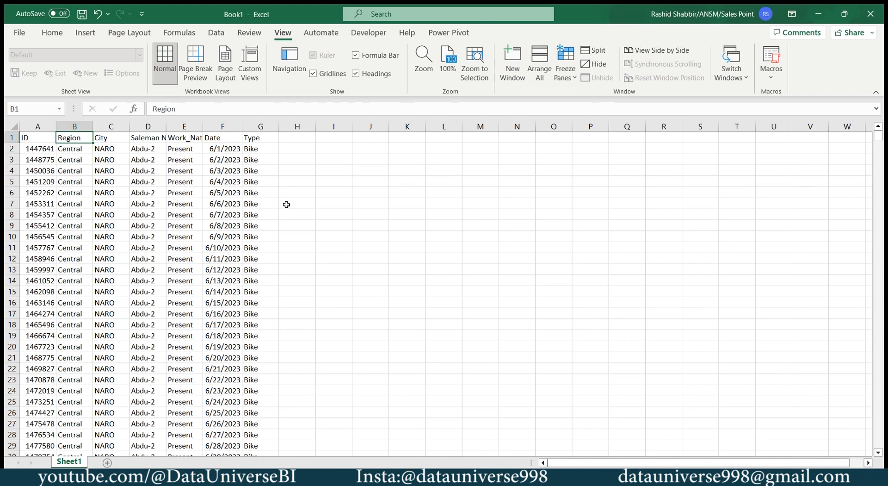
key(ctrl+t)
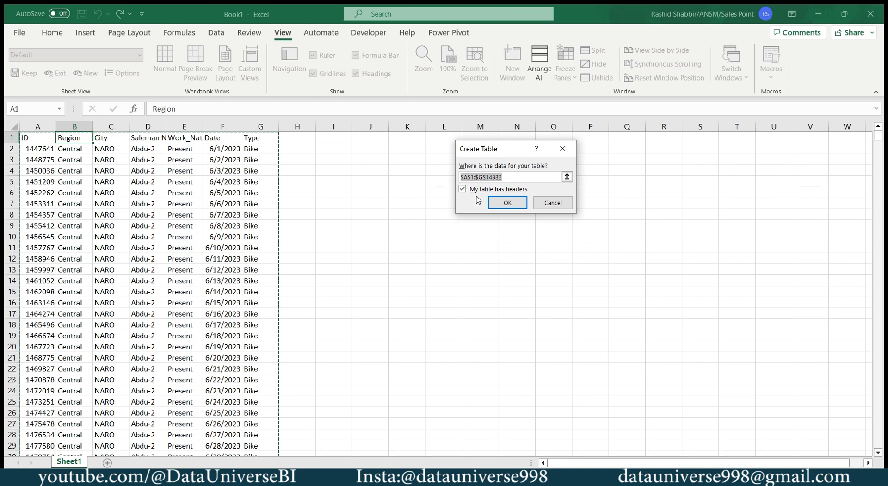
click(508, 204)
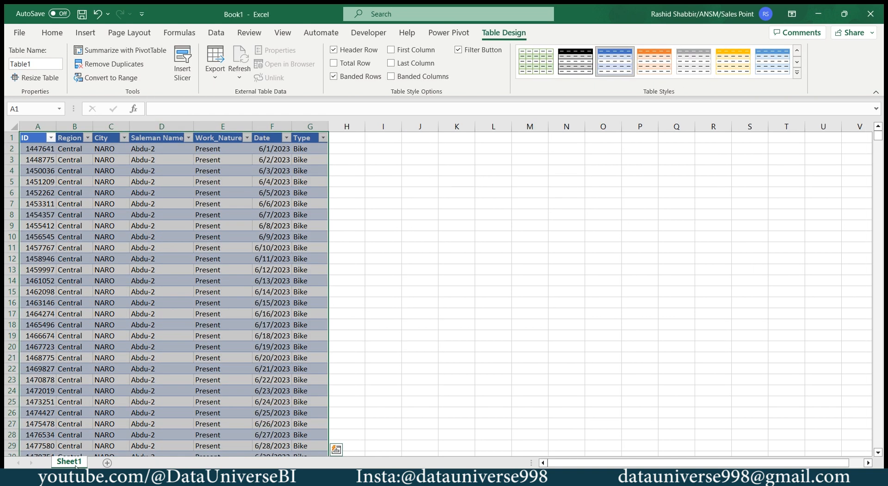
Rename the data worksheet to AttedanceData
double_click(74, 463)
text(Atte)
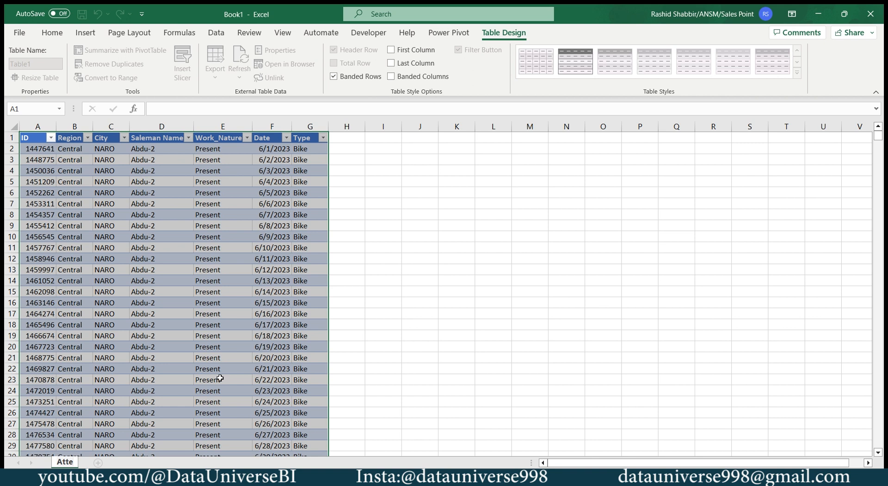
text(danceData)
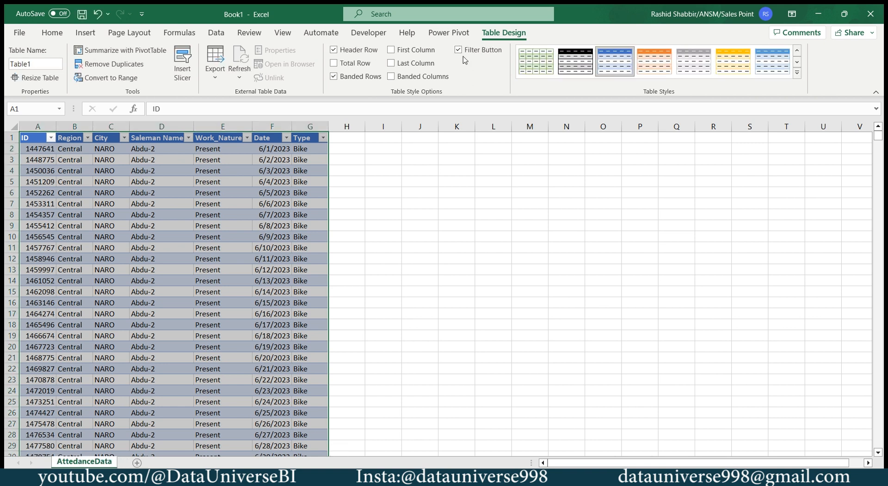
Set the name of the new table to AttedanceData
click(32, 64)
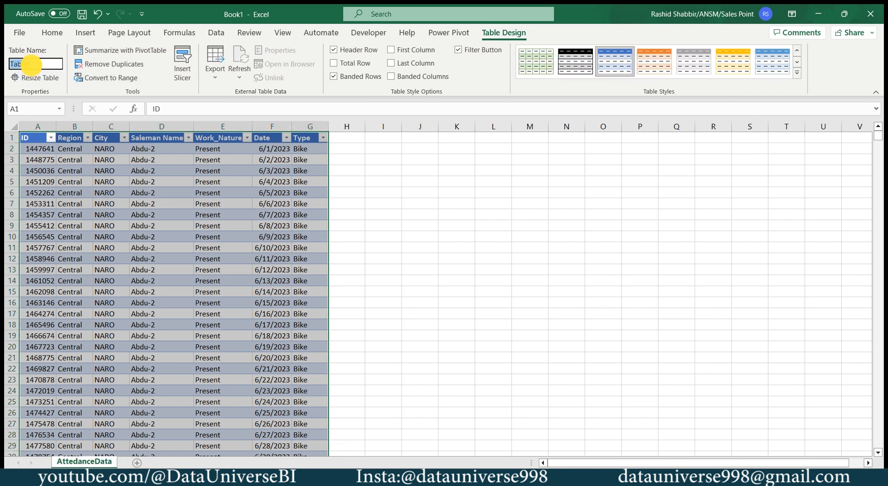
text(AttedanceData)
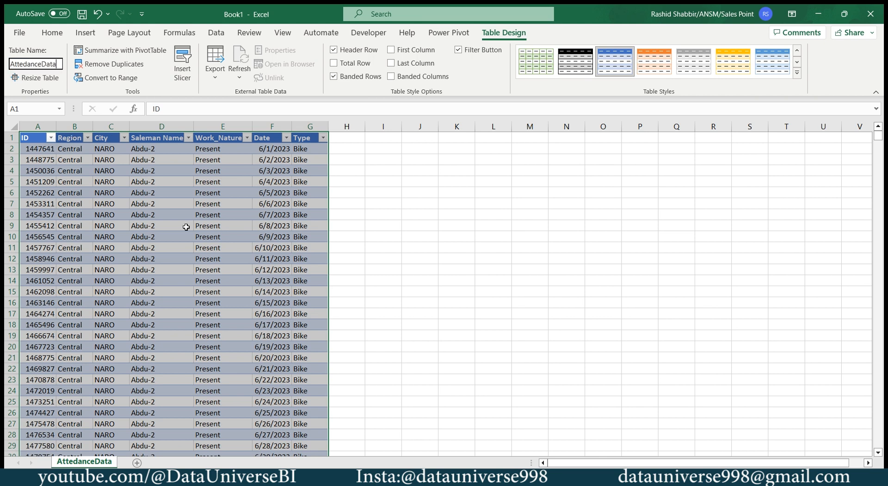
key(Return)
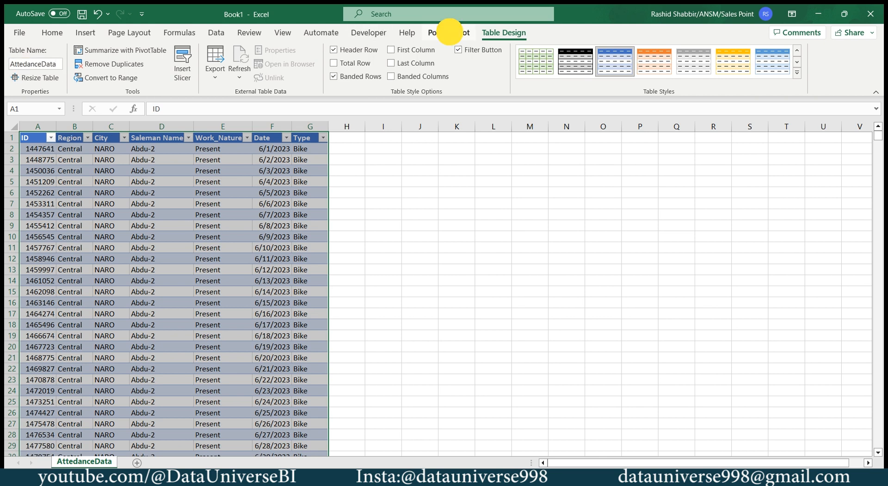
Add the AttedanceData table to the Power Pivot data model and generate a new date table there
click(449, 33)
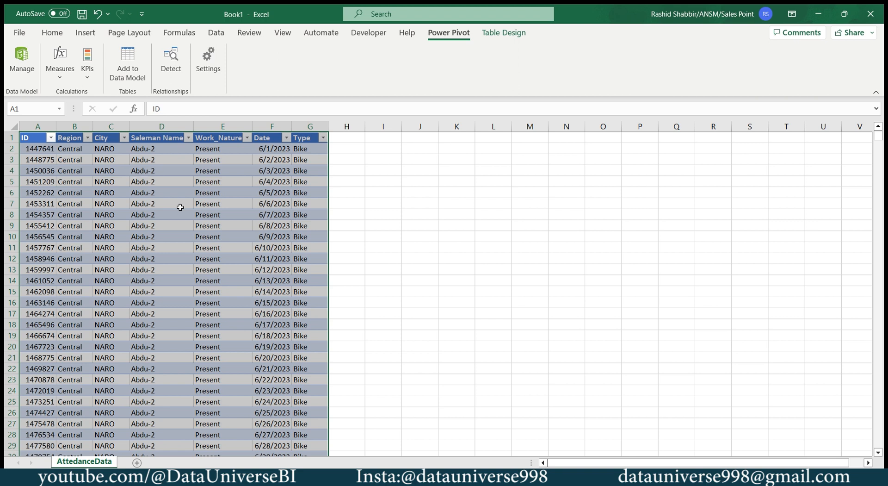
click(129, 72)
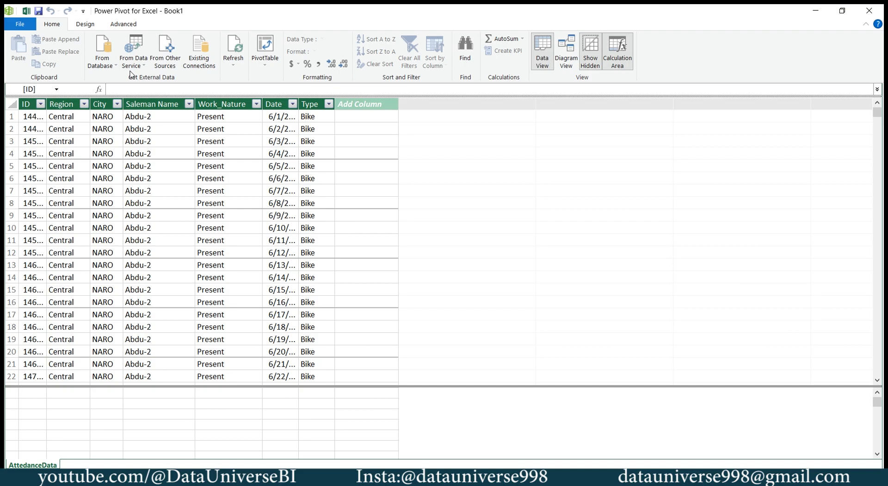
click(85, 24)
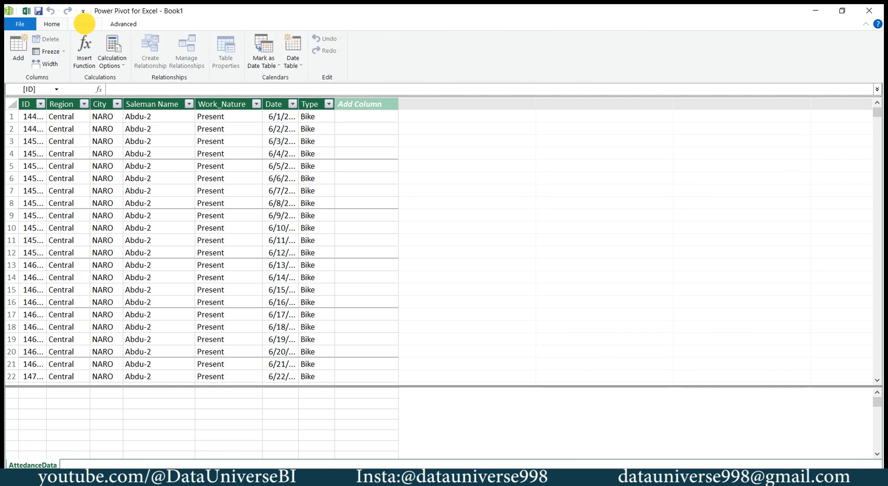
click(294, 65)
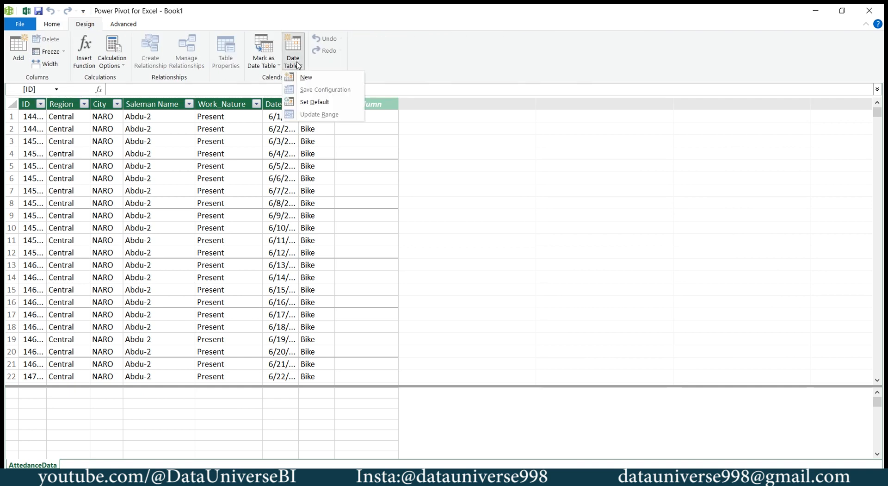
click(307, 78)
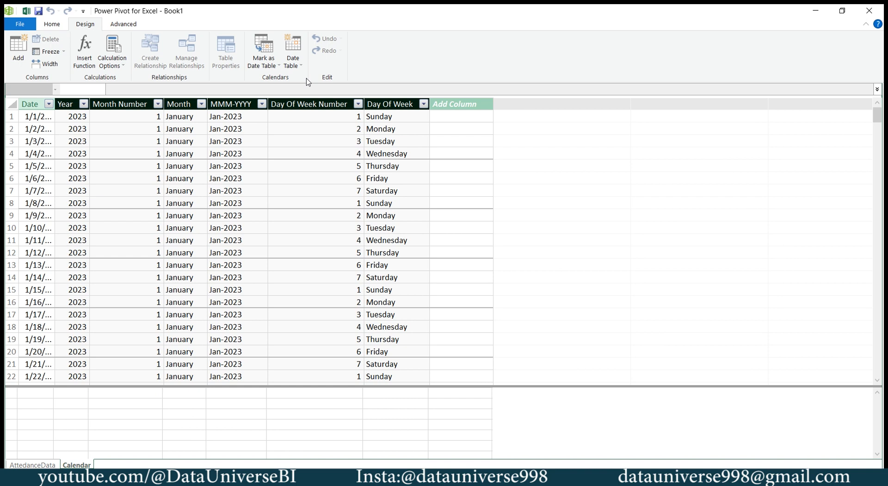
Create a relationship between the Date field of AttedanceData and the Date field of Calendar in the diagram
click(51, 26)
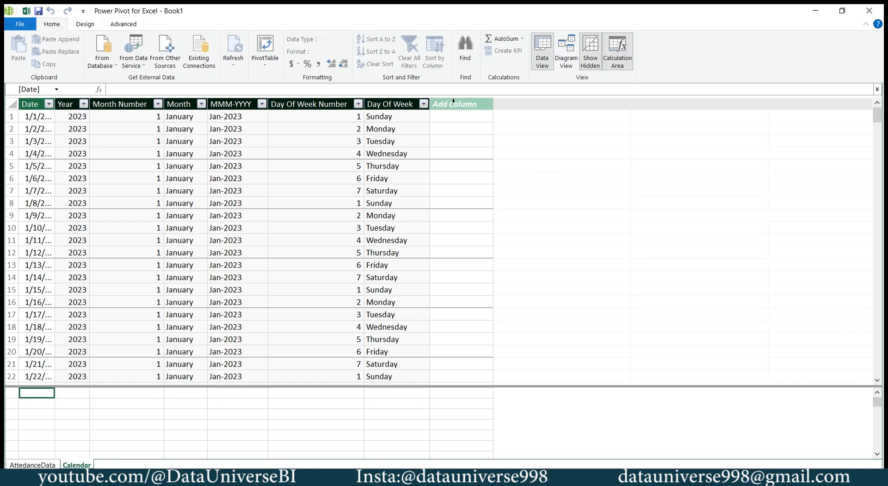
click(564, 55)
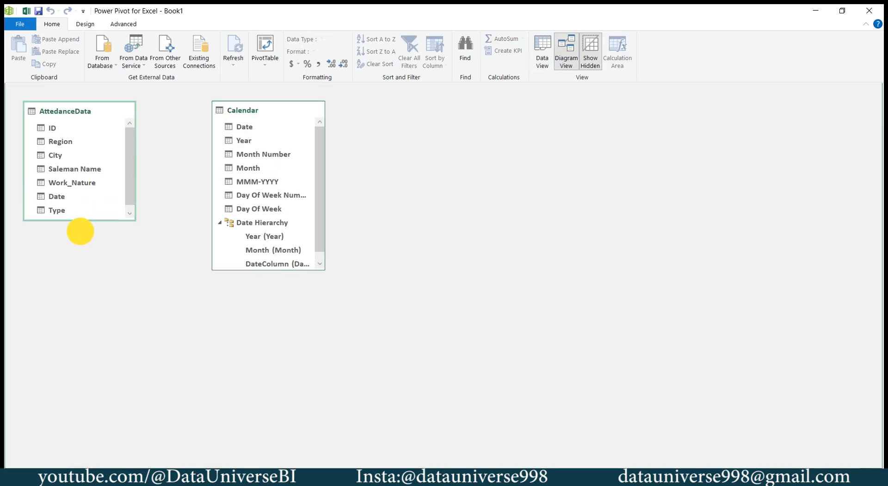
drag(79, 194, 248, 125)
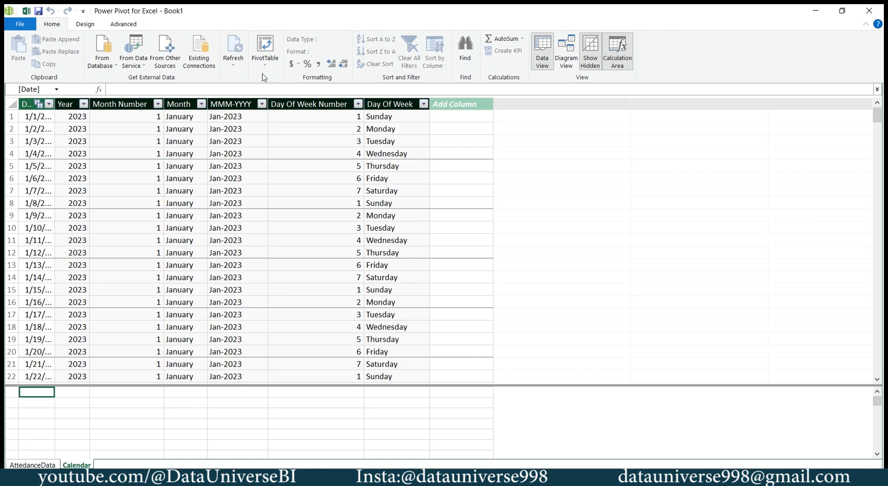
Insert a PivotTable from the data model on a new worksheet and name that sheet RegionStats
click(265, 54)
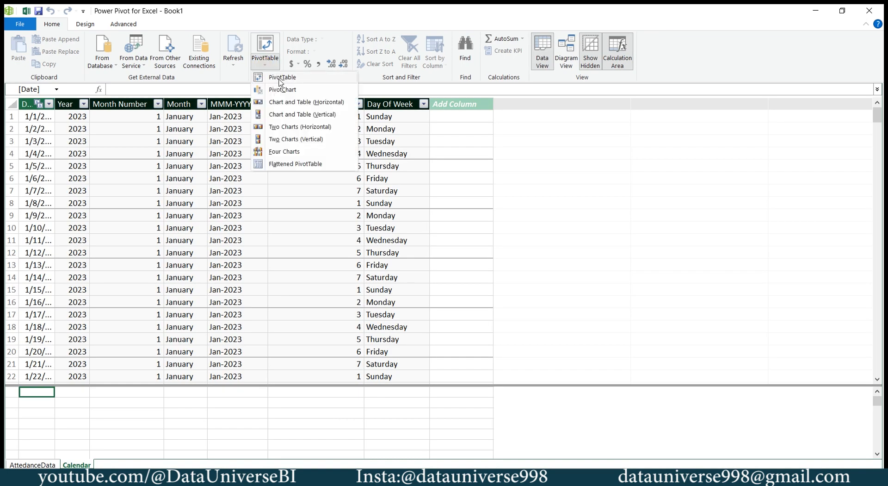
click(280, 78)
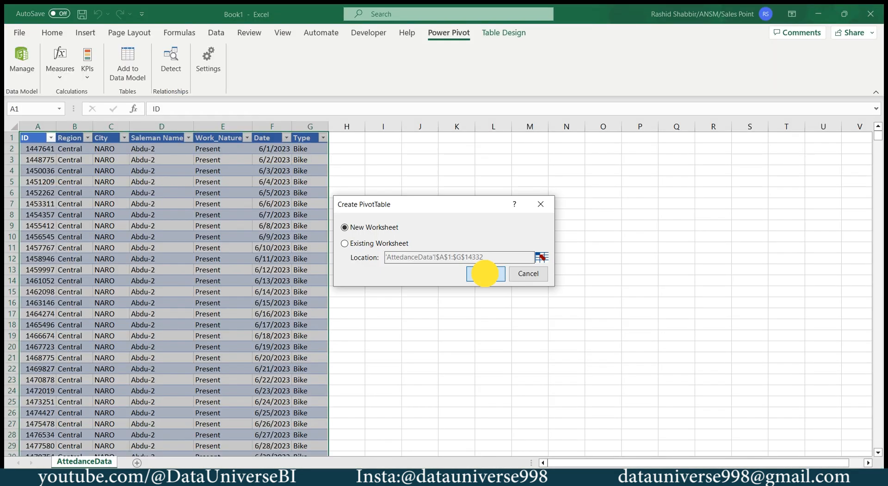
click(485, 273)
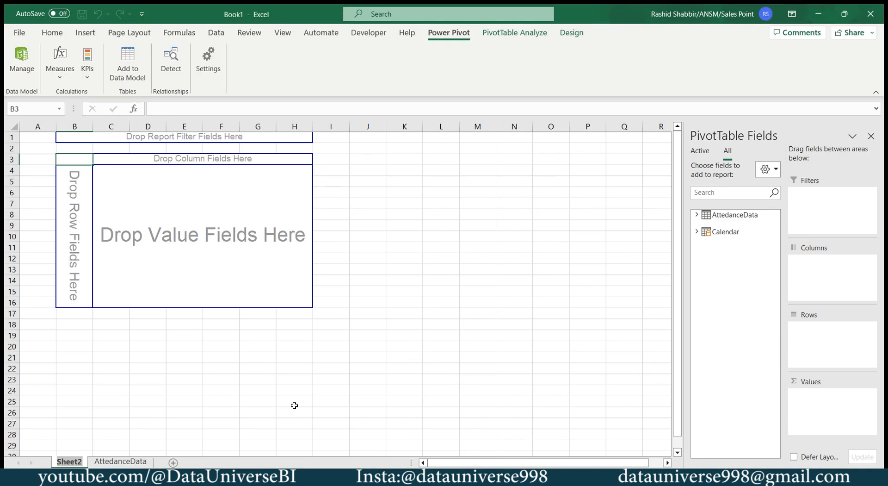
text(RegionS)
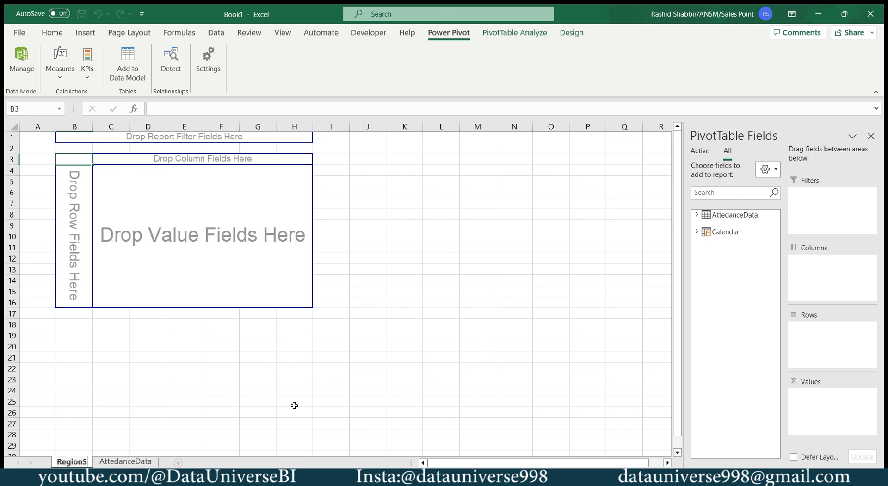
text(tats)
key(Return)
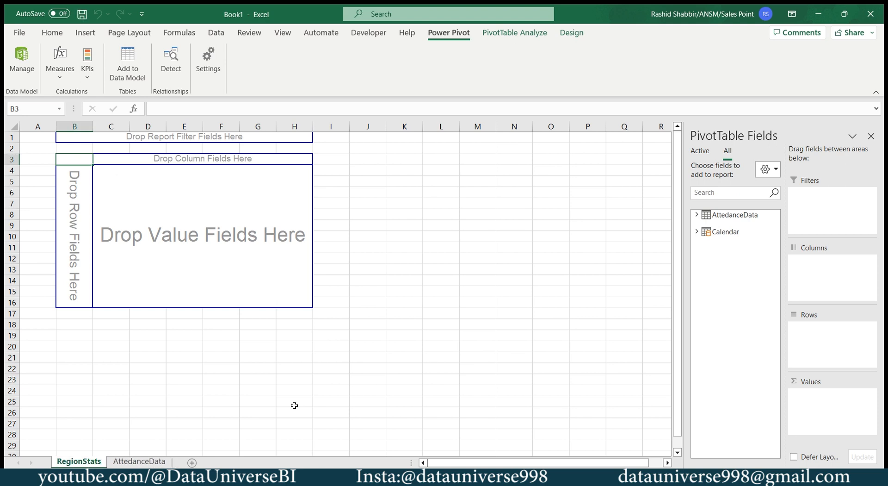
Build the PivotTable with Region as rows, Work_Nature as columns and the count of Work_Nature as values
click(696, 215)
drag(733, 238, 831, 340)
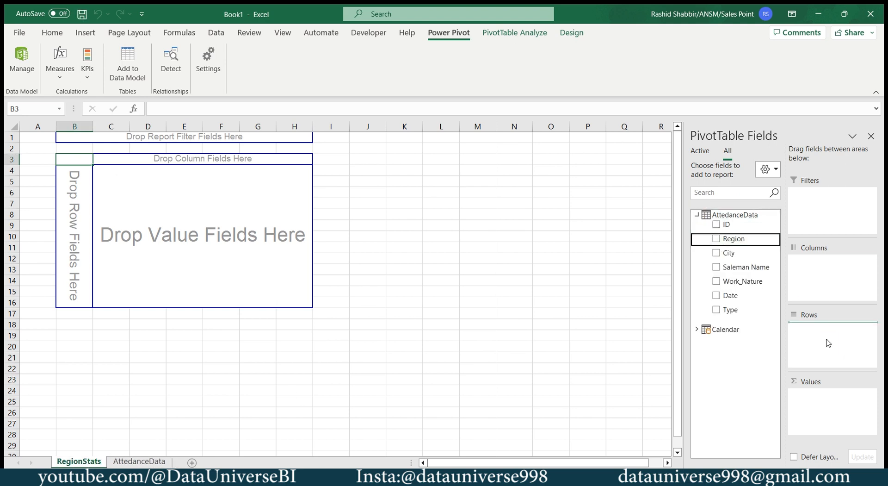
drag(735, 281, 813, 282)
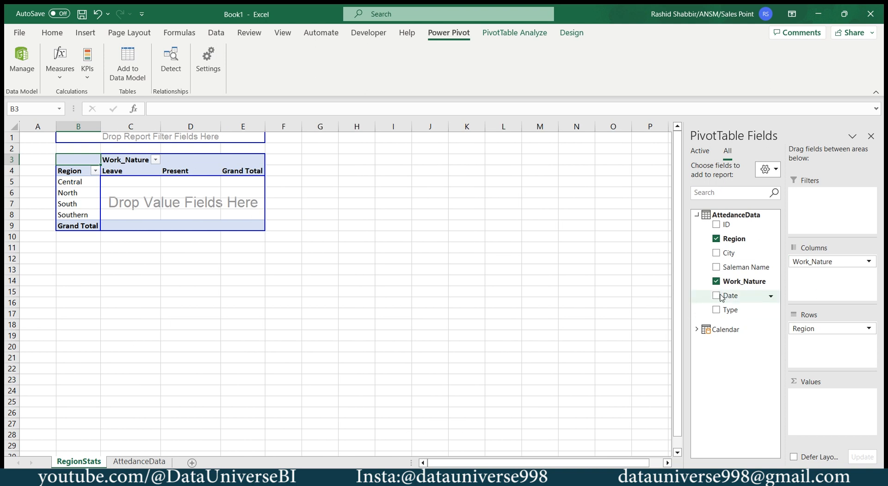
drag(735, 280, 821, 408)
Format the Count of Work_Nature value field as Number with 0 decimal places
click(869, 396)
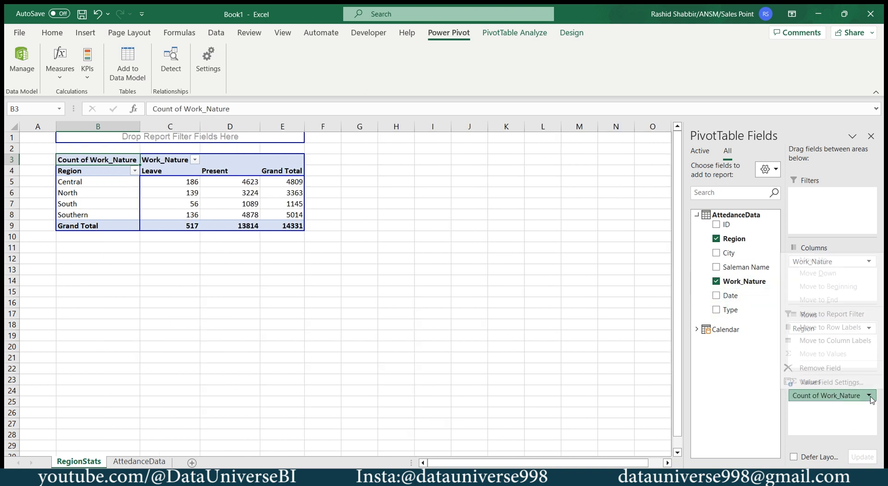
click(830, 382)
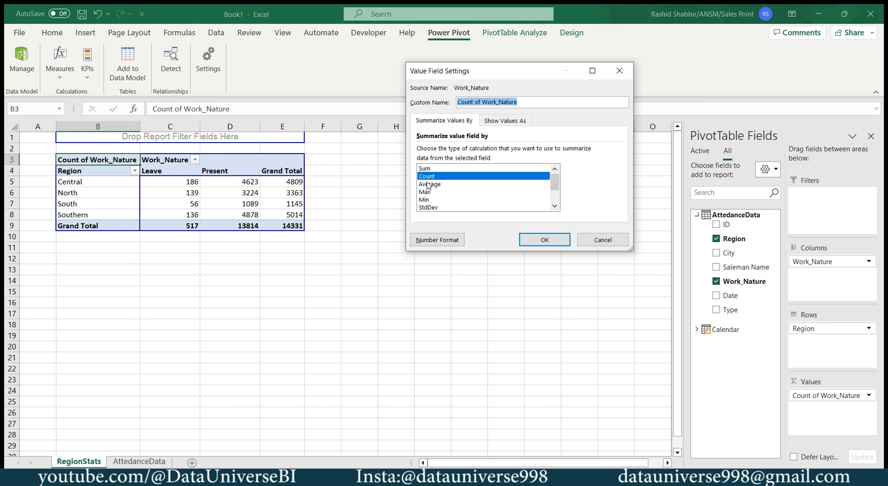
click(437, 239)
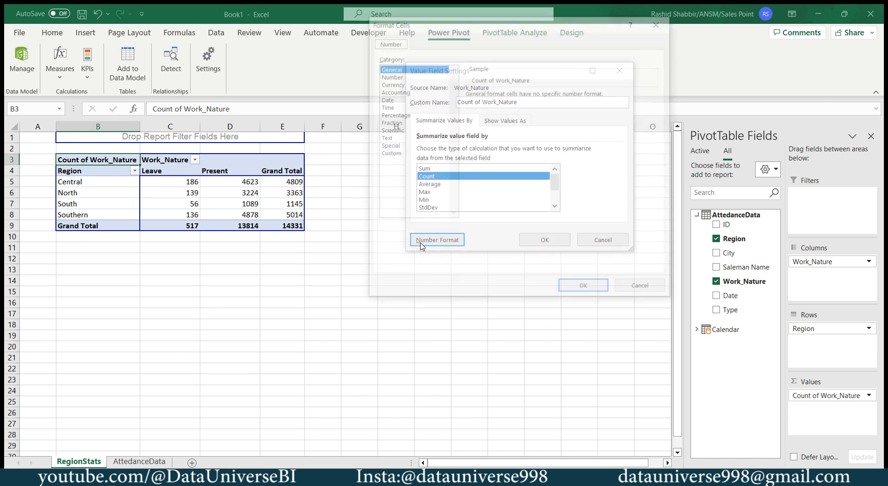
click(388, 75)
drag(528, 95, 482, 94)
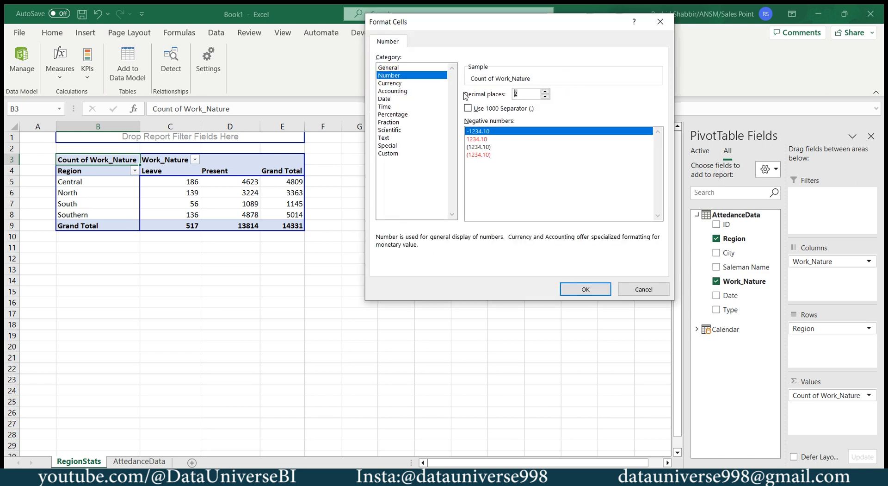
text(0)
key(Return)
click(545, 237)
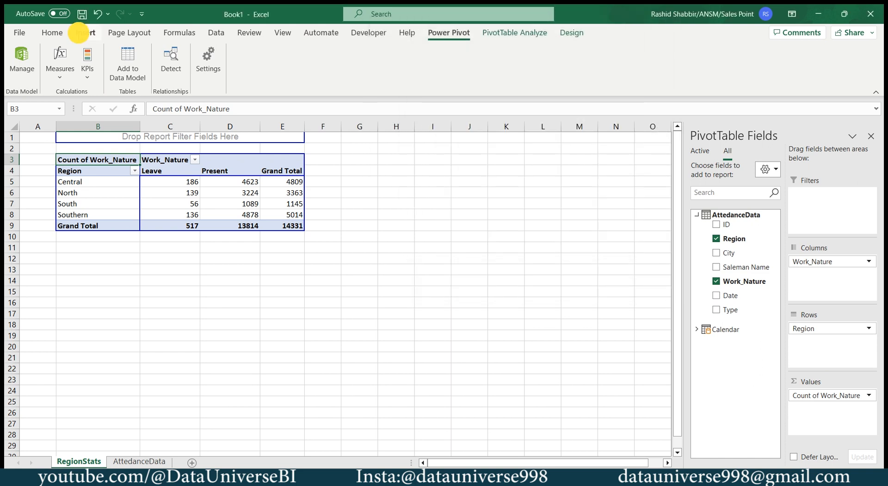
Insert a 2-D clustered column PivotChart from the region PivotTable and hide all its field buttons
click(81, 33)
click(414, 49)
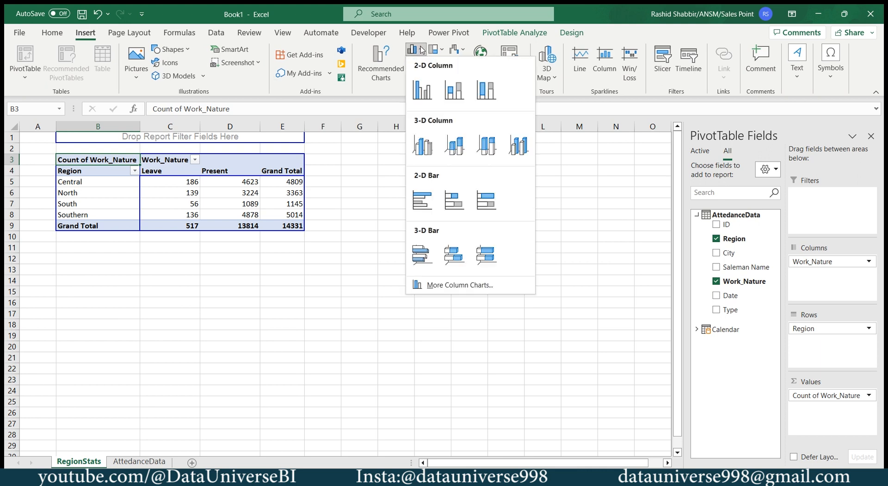
click(424, 95)
right_click(361, 162)
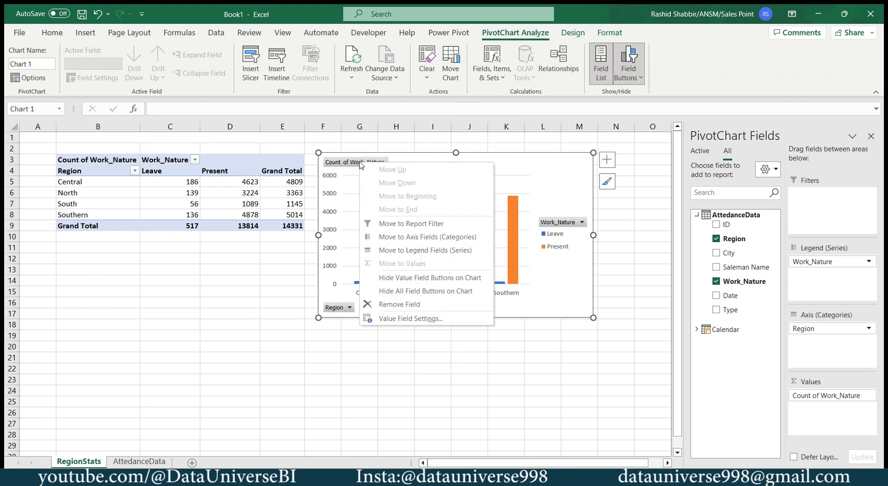
click(397, 292)
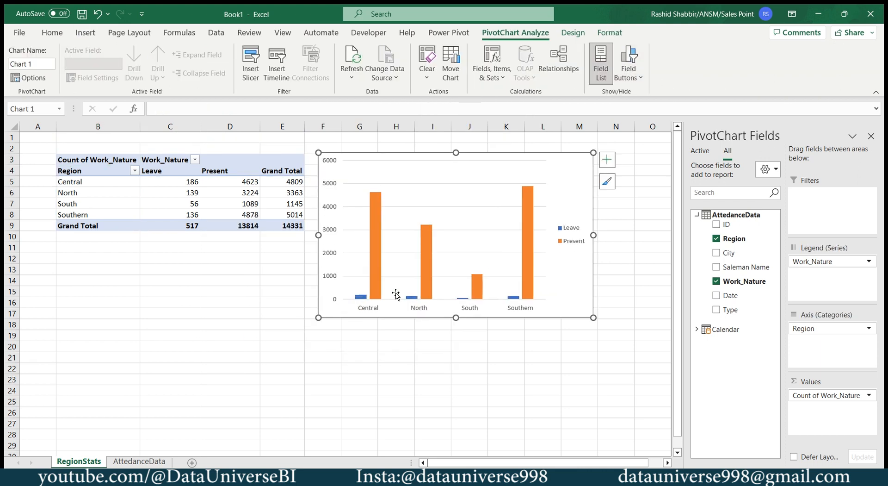
Give the chart's Present series a solid red fill
double_click(566, 157)
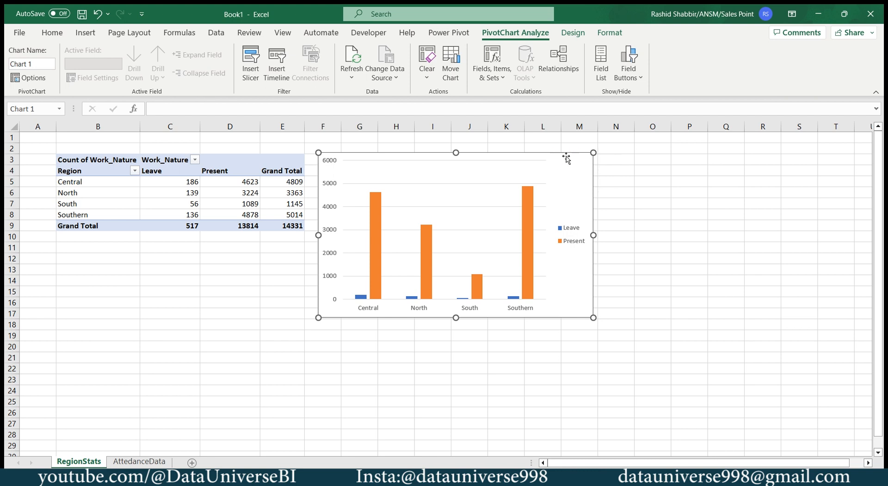
click(375, 211)
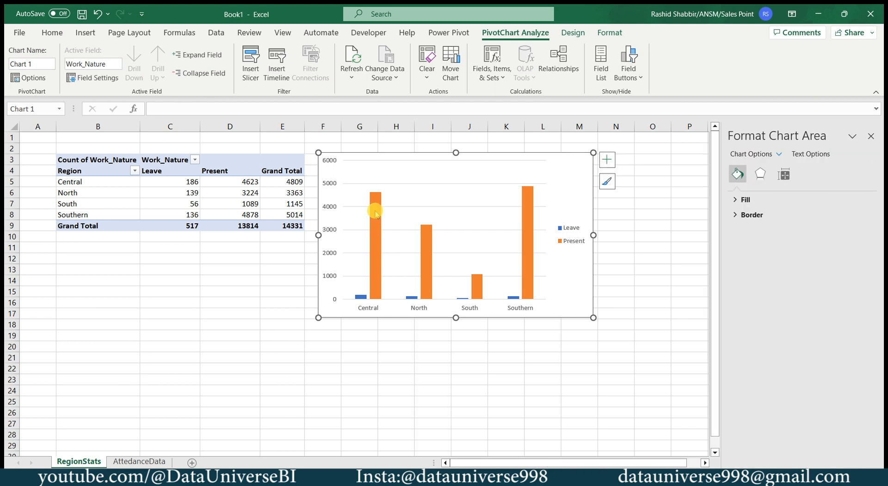
click(744, 199)
click(743, 230)
click(853, 318)
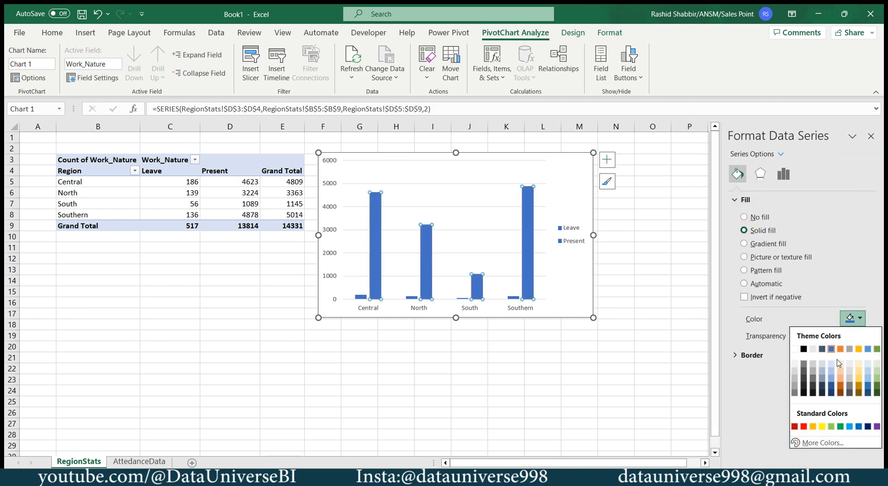
click(803, 426)
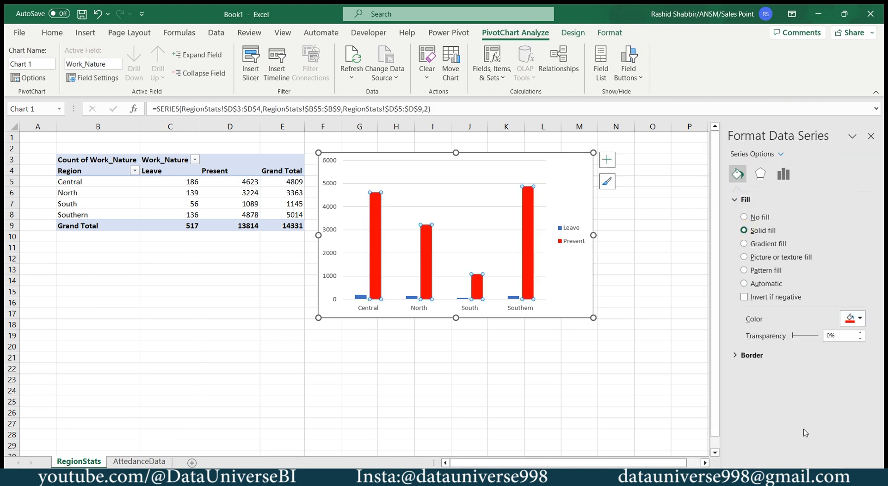
Give the chart's Leave series a solid light gray fill
click(360, 297)
click(744, 230)
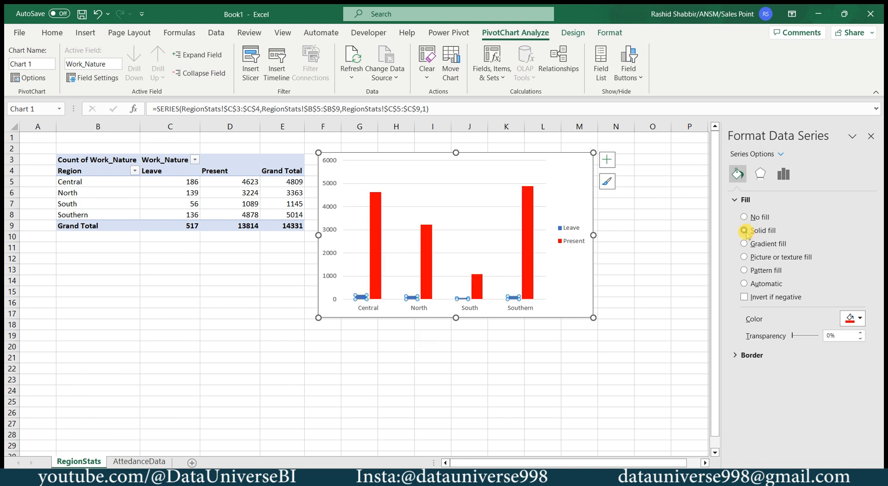
click(854, 318)
click(795, 372)
Remove the chart's major gridlines and add data labels to both series
click(405, 207)
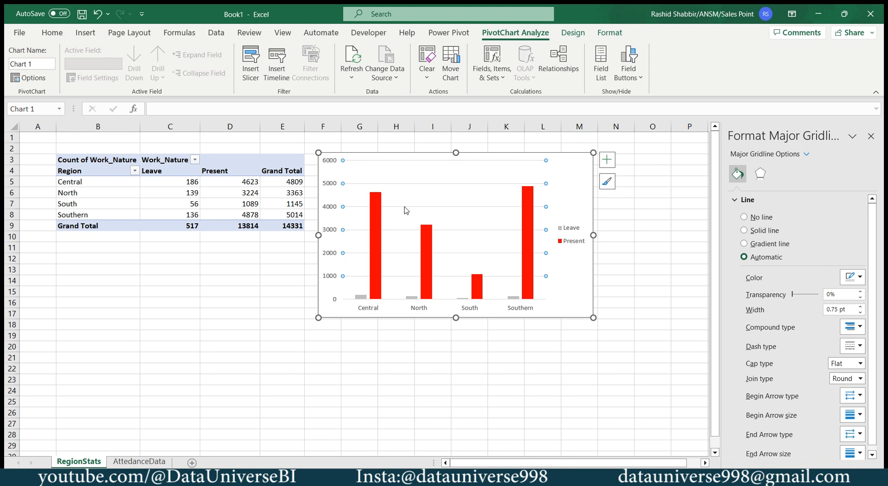
click(607, 159)
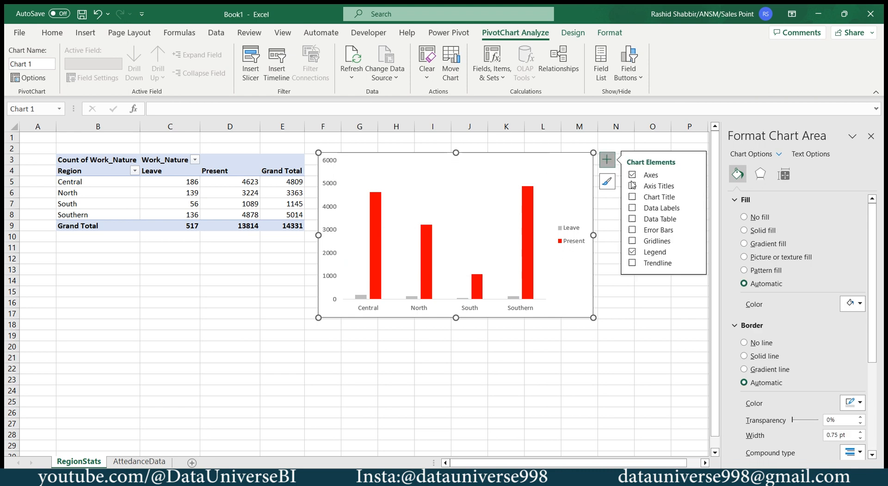
click(631, 208)
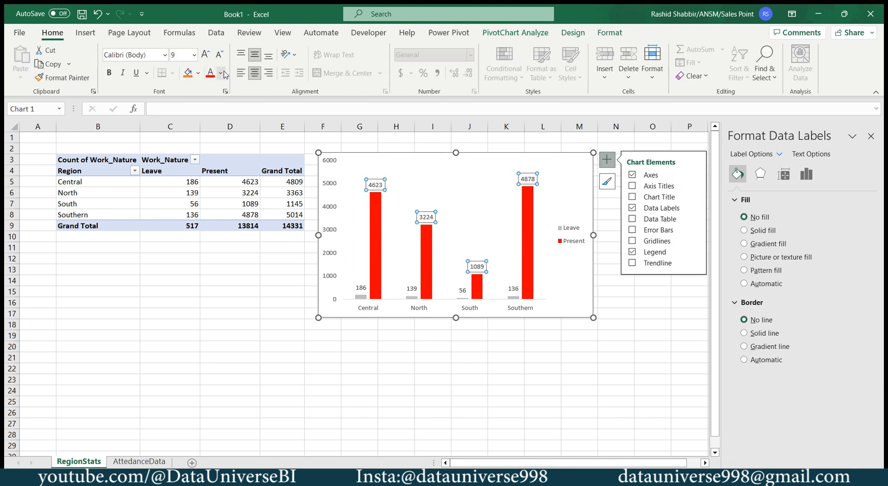
Format the Present data labels with black fill and bold white text, and make the Leave data labels bold
click(198, 73)
click(198, 120)
click(220, 73)
click(212, 116)
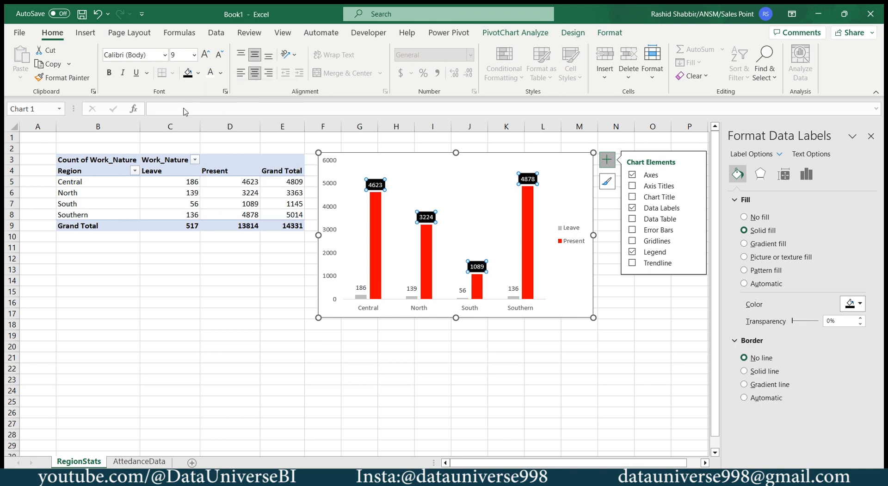
click(360, 287)
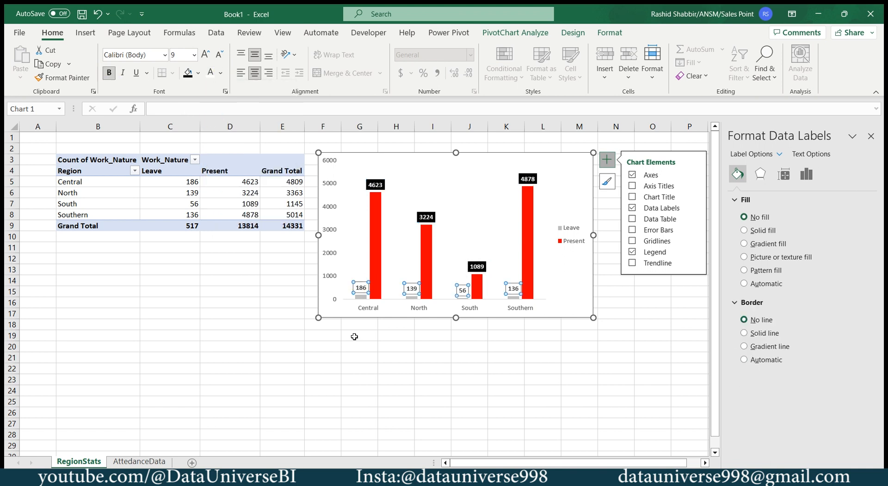
Add the chart title "Attendance Stats By Region" and make it bold
click(632, 197)
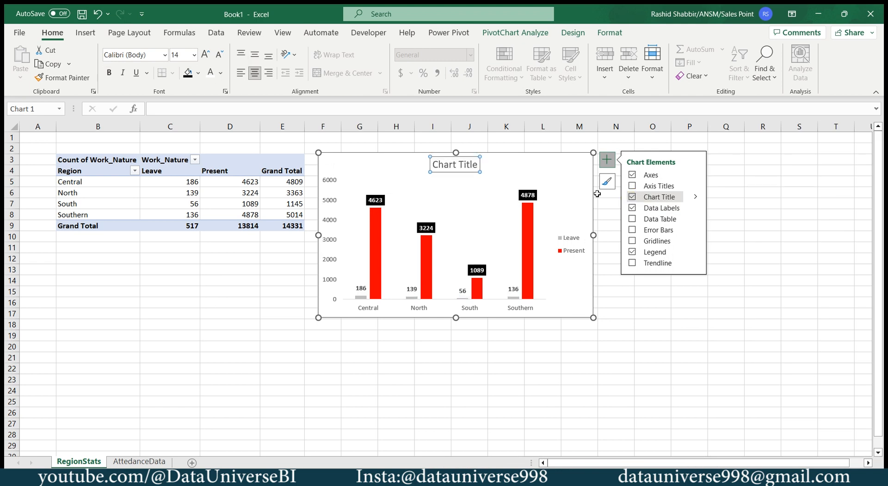
text(Attendance Stats By R)
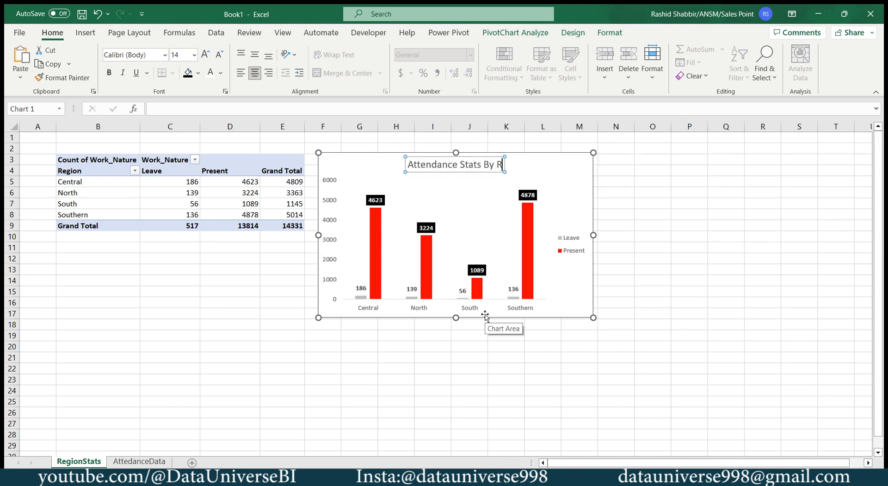
text(egion)
key(ctrl+a)
key(ctrl+b)
Give the chart title a red fill and white text, and move it to the chart's upper-left corner
click(198, 73)
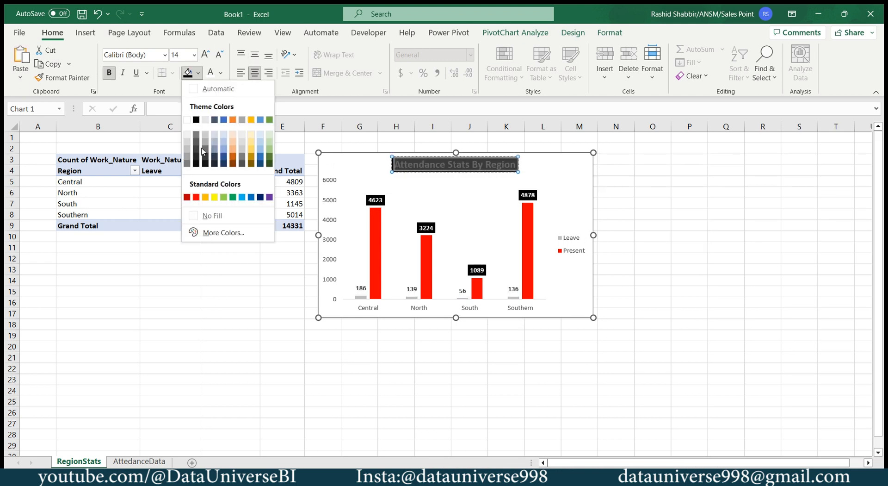
click(196, 198)
click(212, 72)
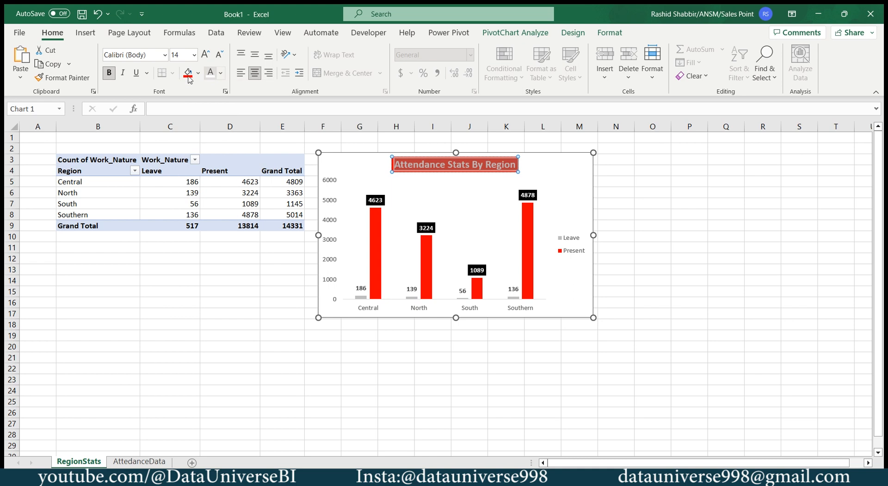
click(481, 162)
drag(476, 157, 405, 155)
Move the legend beside the title, resize it to a single row and make its text bold
click(570, 241)
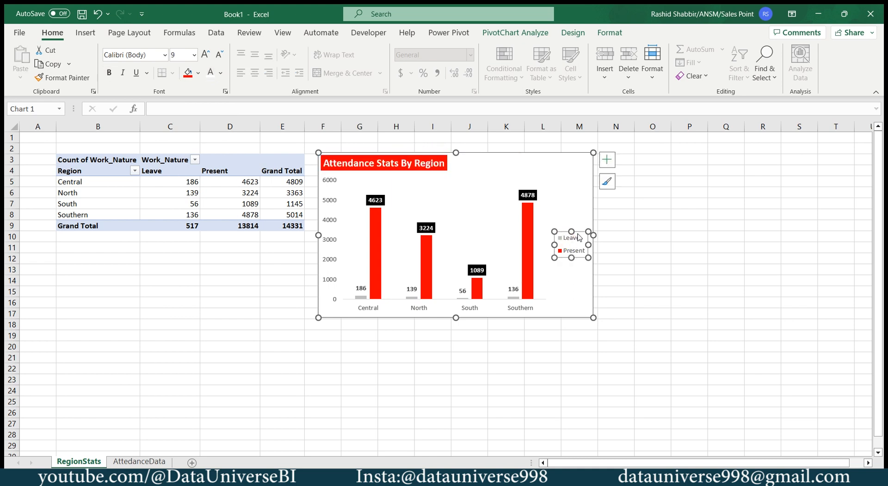
drag(577, 232, 499, 156)
drag(510, 170, 586, 171)
drag(531, 182, 531, 171)
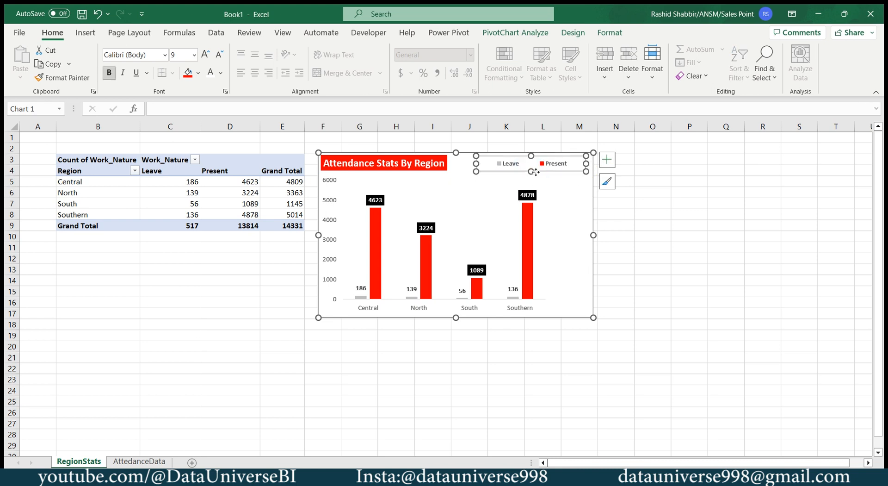
Make the labels of both chart axes bold and widen the plot area toward the chart's right edge
click(332, 204)
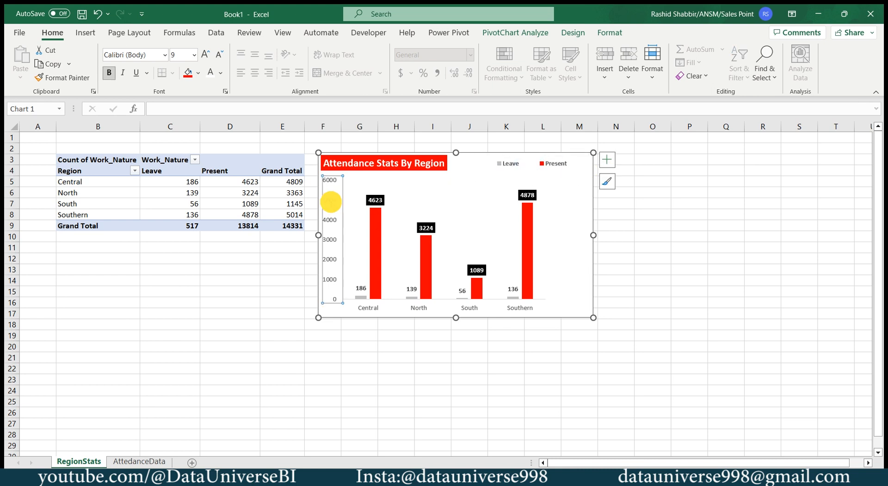
click(422, 311)
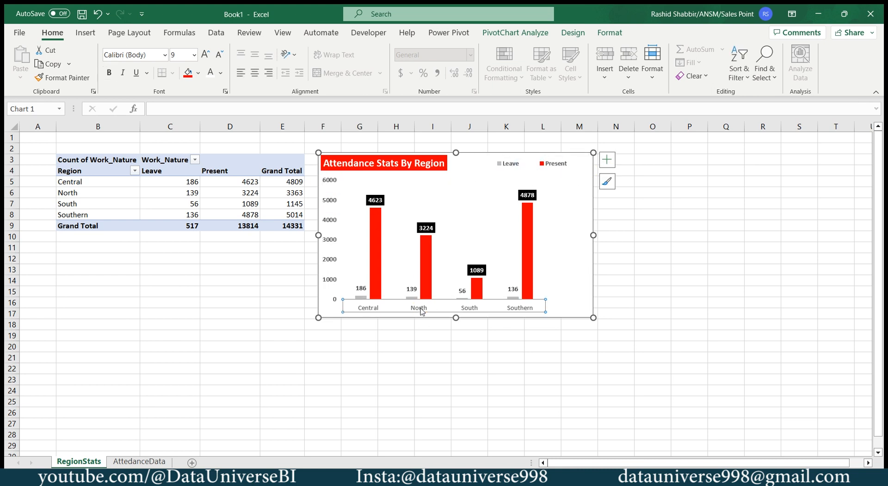
click(474, 213)
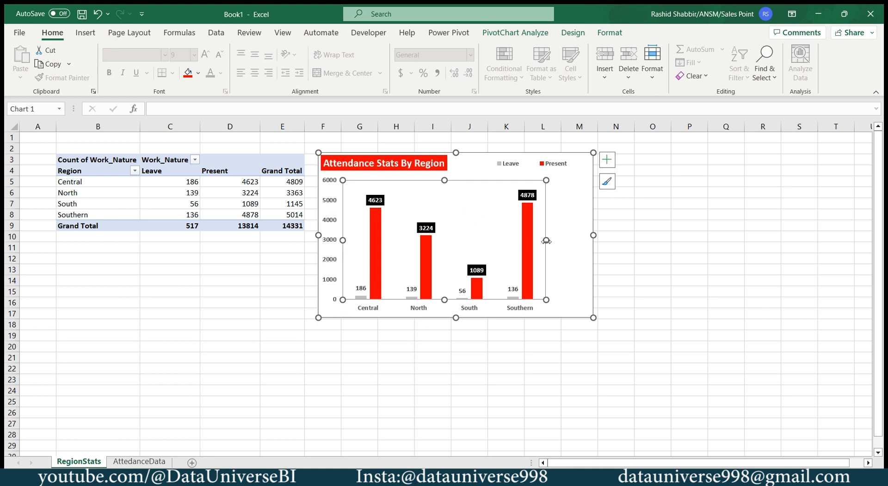
drag(546, 240, 576, 240)
click(623, 205)
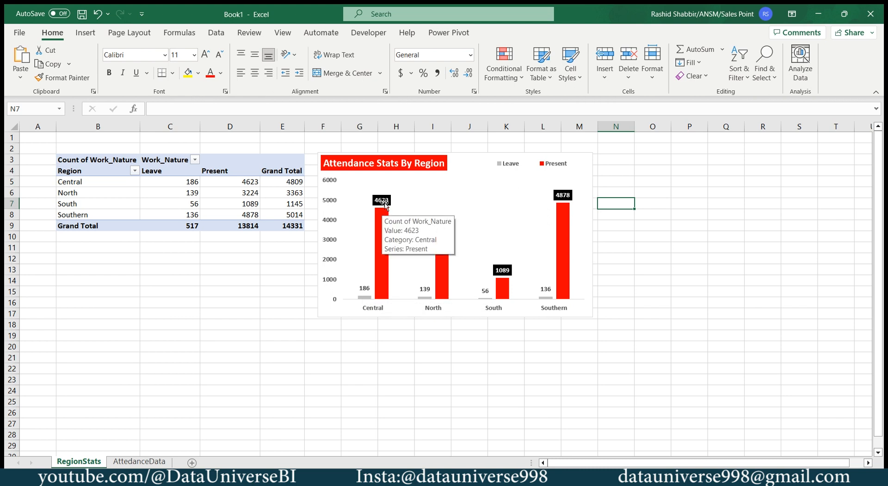
Turn on rounded corners for the chart area's border
double_click(457, 151)
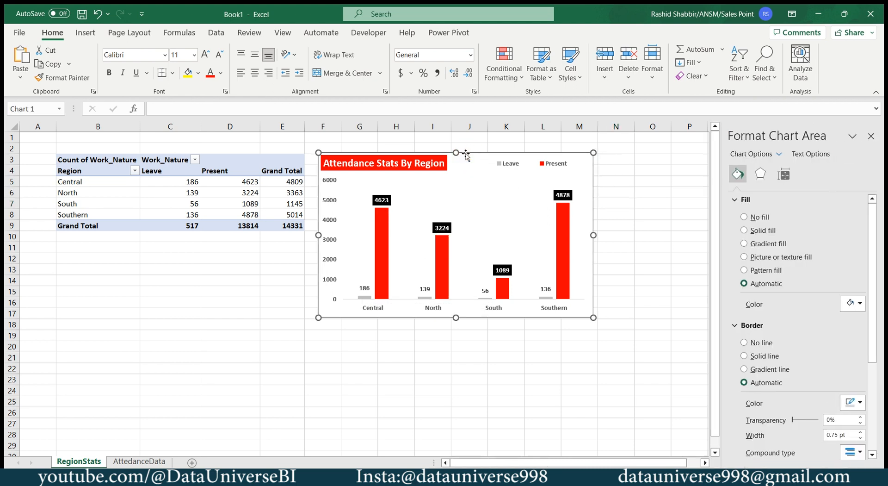
click(732, 202)
scroll(771, 422, down, 1)
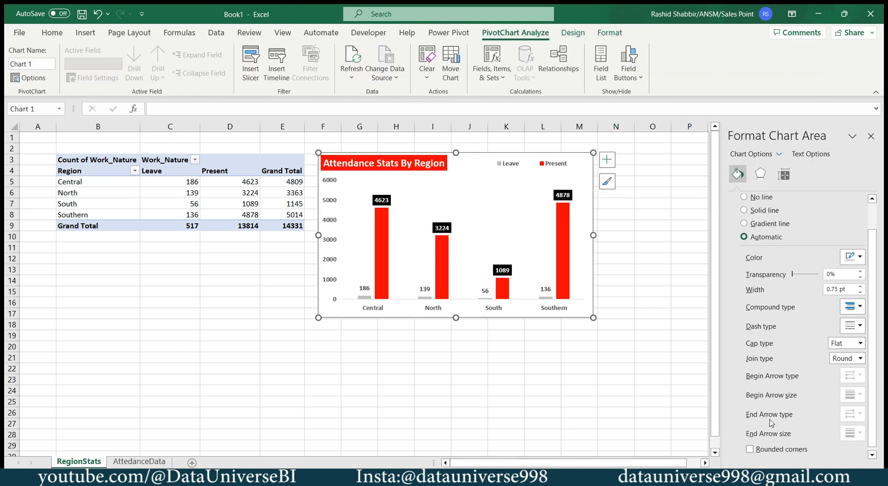
click(754, 451)
Set the chart's width to 3.82" with a height of 3"
click(609, 34)
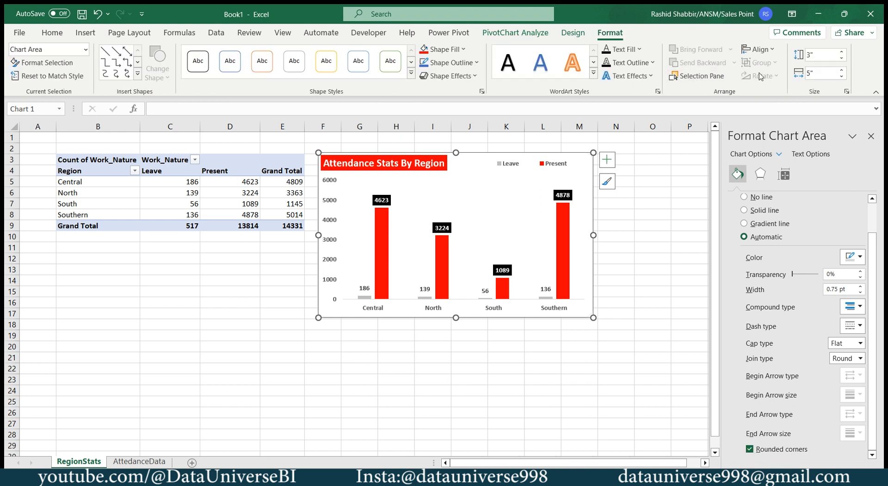
click(815, 55)
key(Tab)
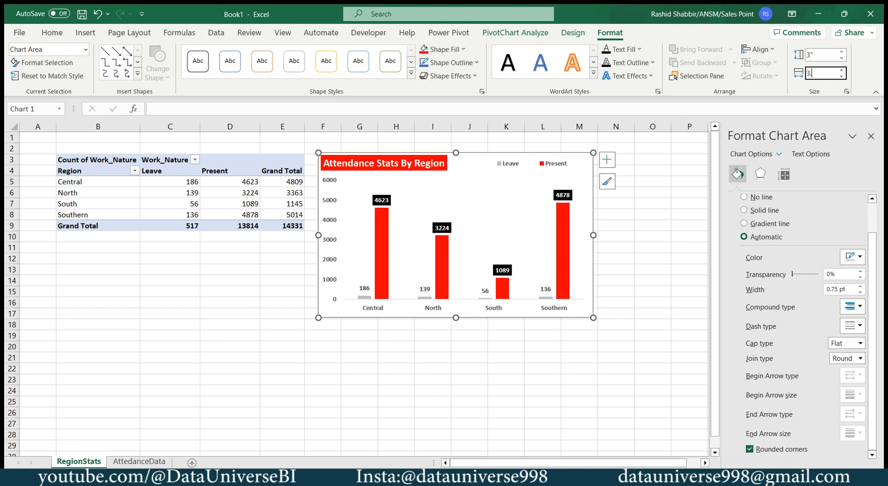
key(Return)
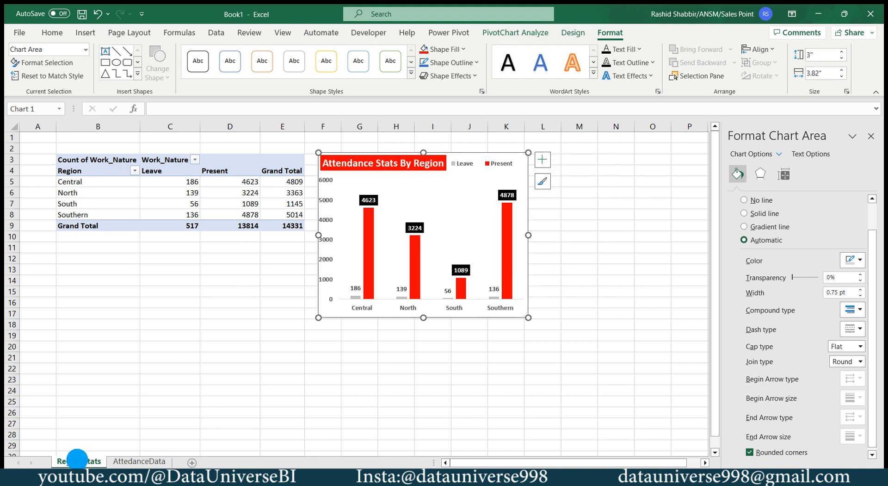
Create a copy of the RegionStats sheet in front of it and name the copy TerritoryStats
right_click(79, 462)
click(116, 351)
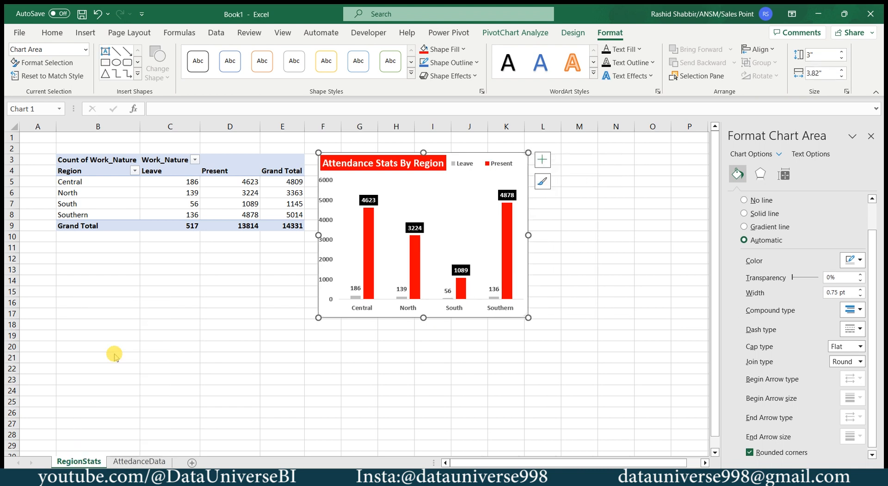
click(30, 417)
click(125, 442)
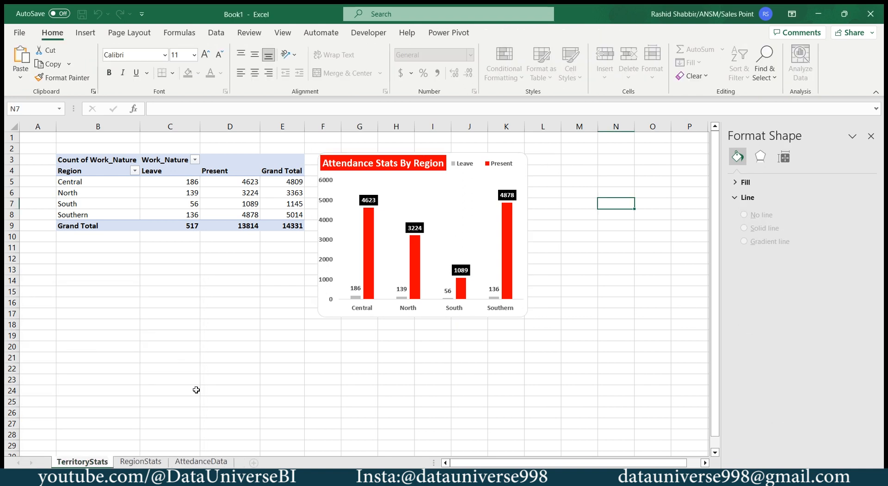
Name the PivotTable on the RegionStats sheet RegionStats
click(141, 461)
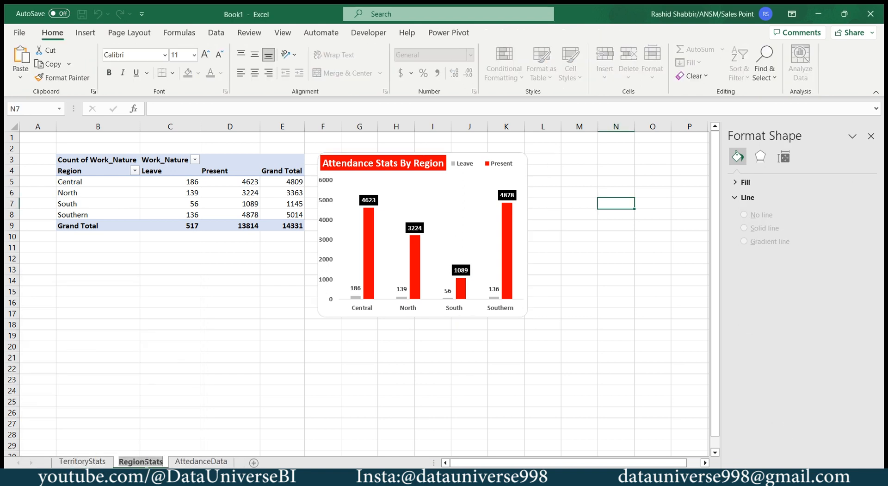
click(119, 194)
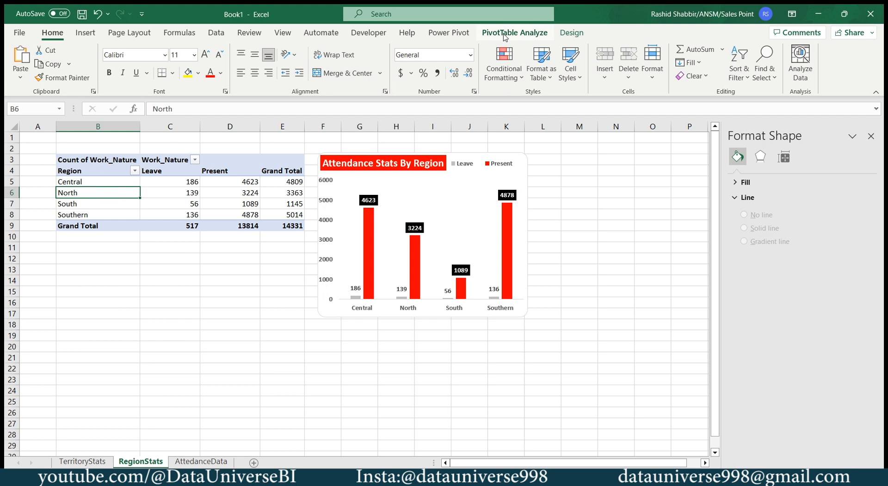
click(505, 33)
click(53, 67)
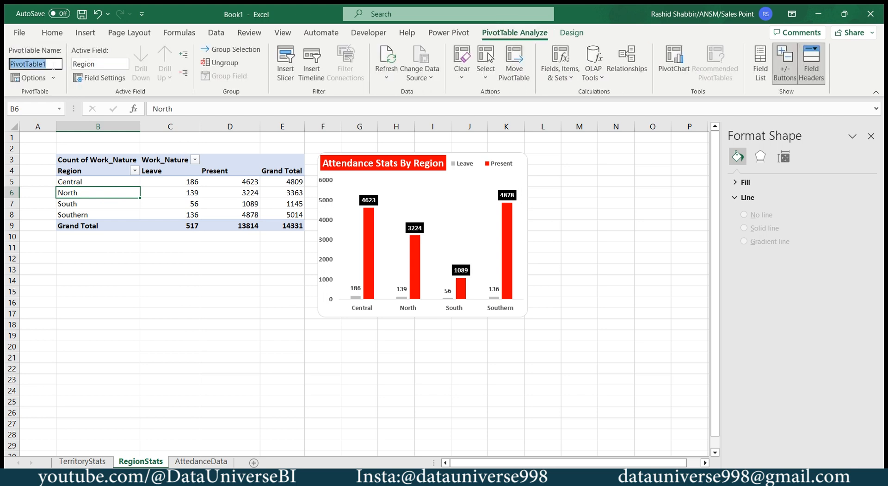
text(RegionStats)
key(Return)
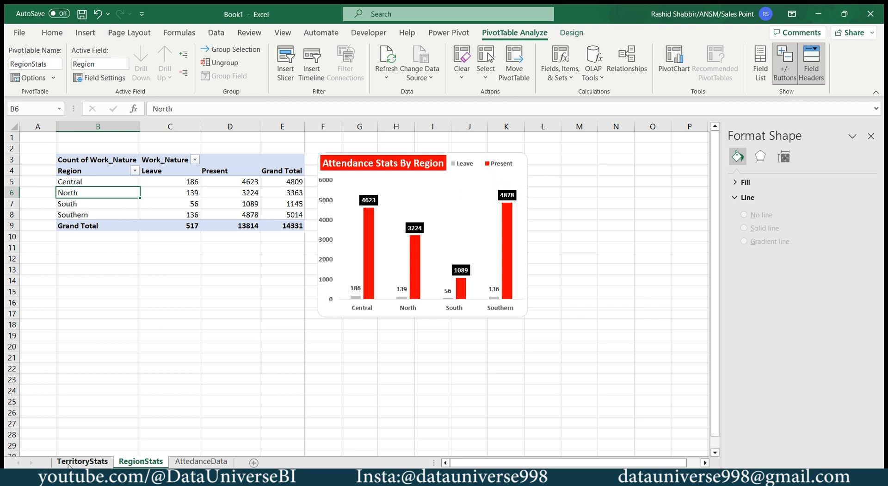
Name the PivotTable on the TerritoryStats sheet TerritoryStats
click(69, 462)
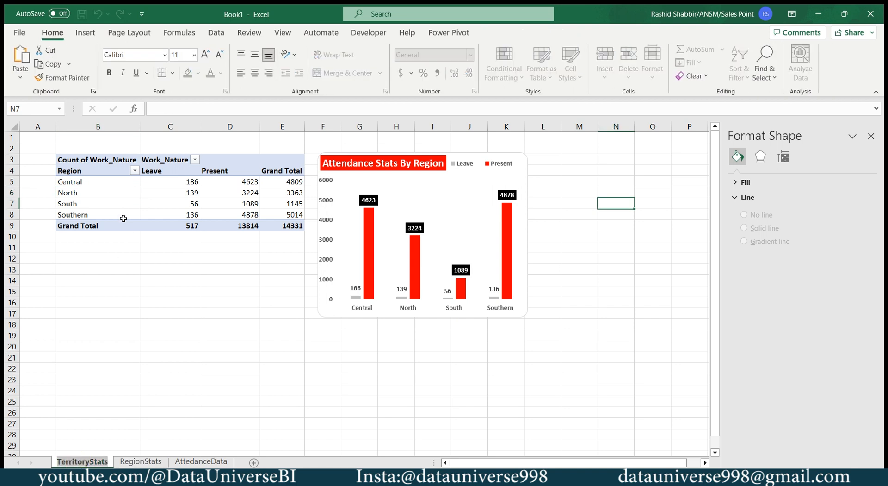
click(116, 204)
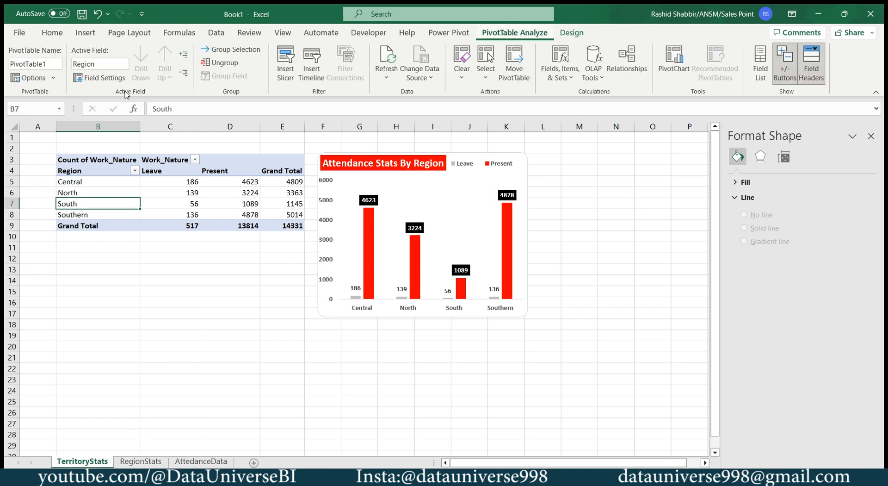
click(35, 63)
text(TerritoryStats)
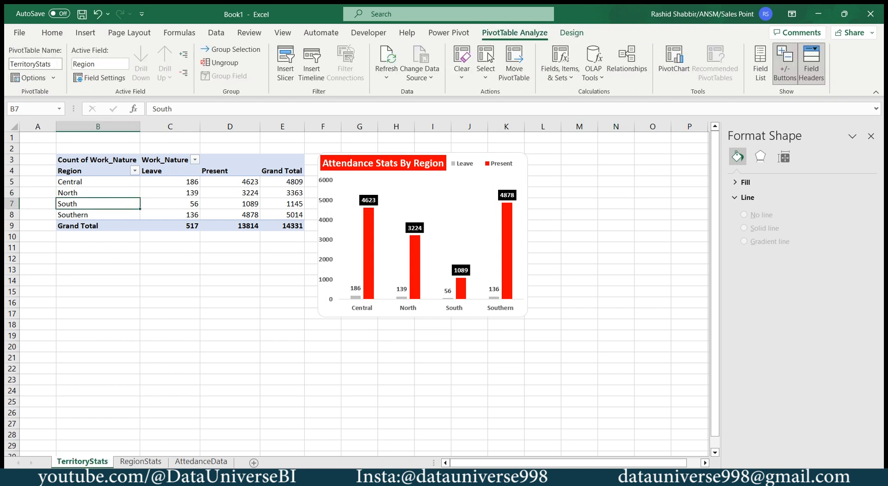
Replace Region with the AttedanceData City field in the rows of the TerritoryStats PivotTable
right_click(121, 182)
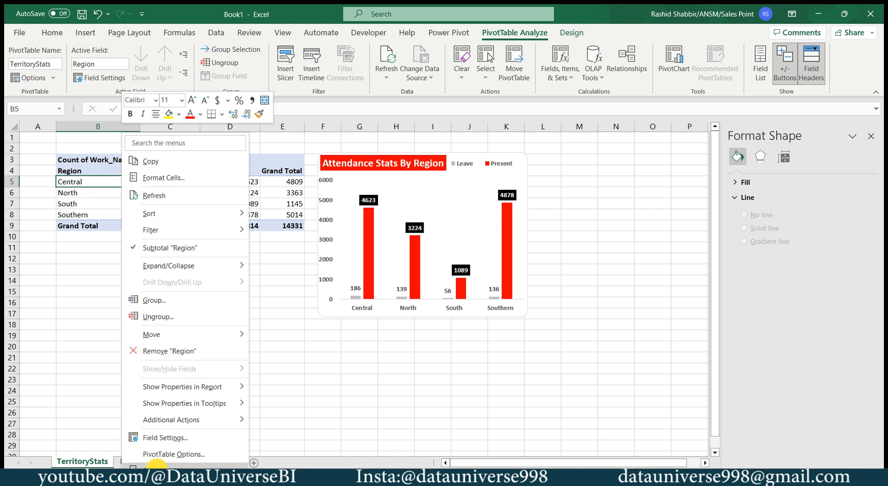
click(158, 467)
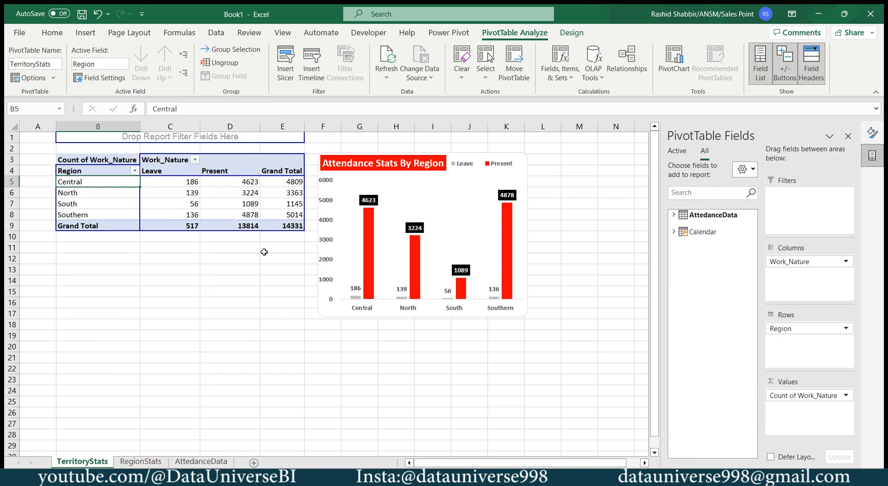
click(674, 215)
click(693, 239)
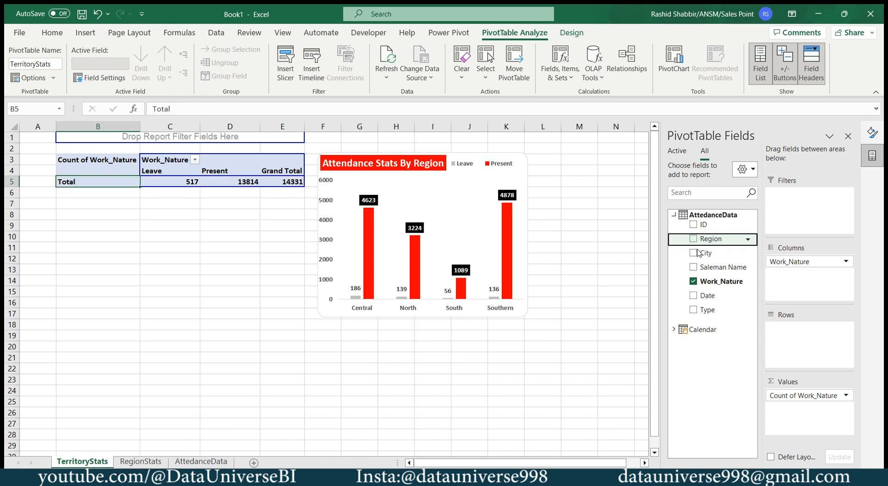
click(693, 253)
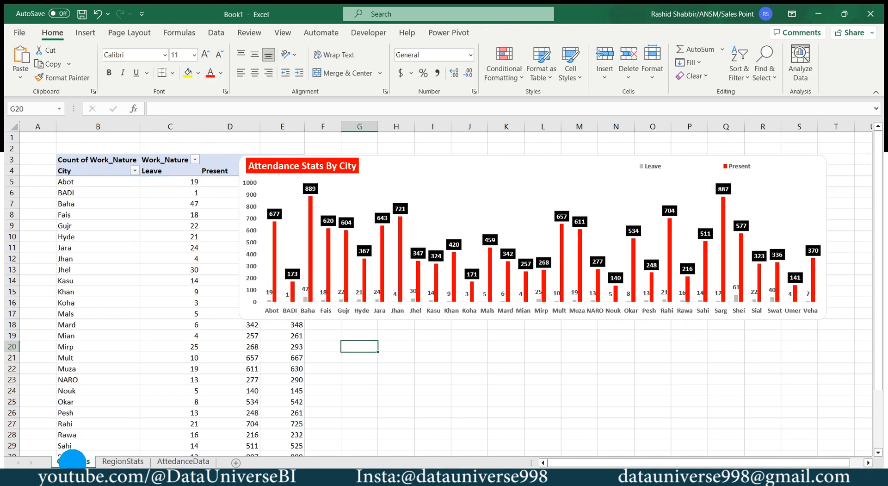
Create a copy of the CityStats sheet in front of it and name the copy DayStats
right_click(74, 463)
click(111, 333)
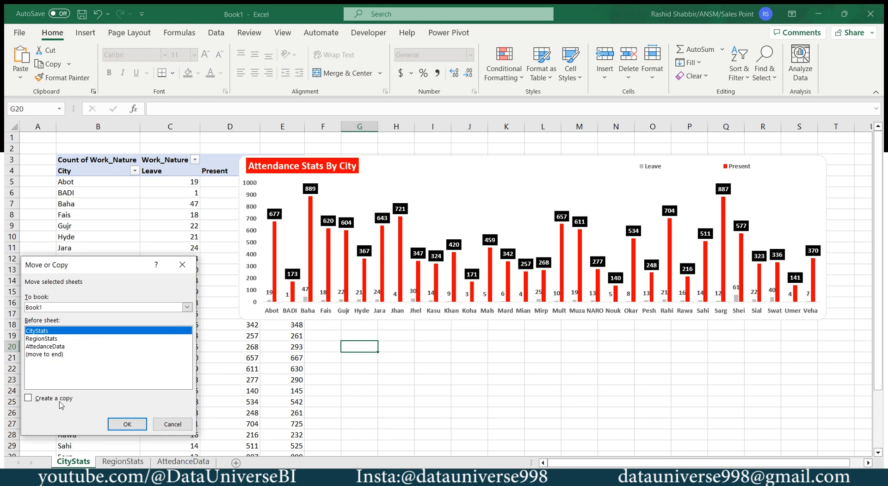
click(29, 398)
click(127, 424)
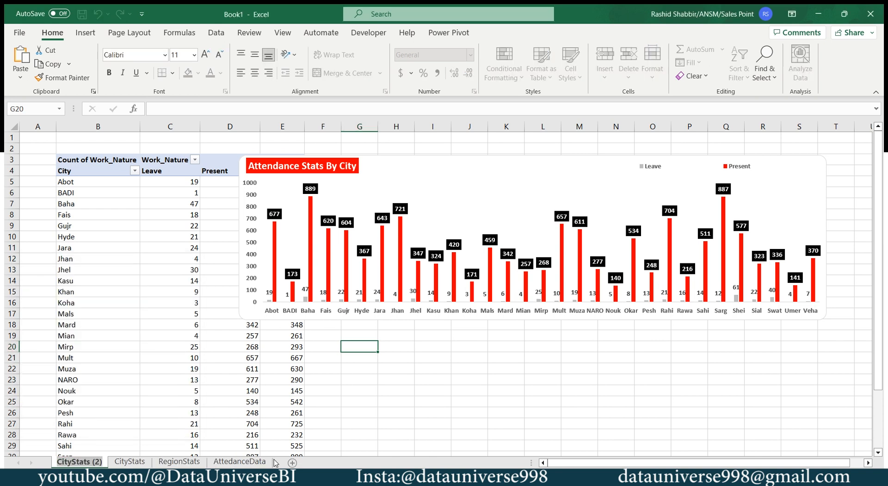
key(Right)
key(BackSpace)
key(BackSpace)
key(BackSpace)
key(BackSpace)
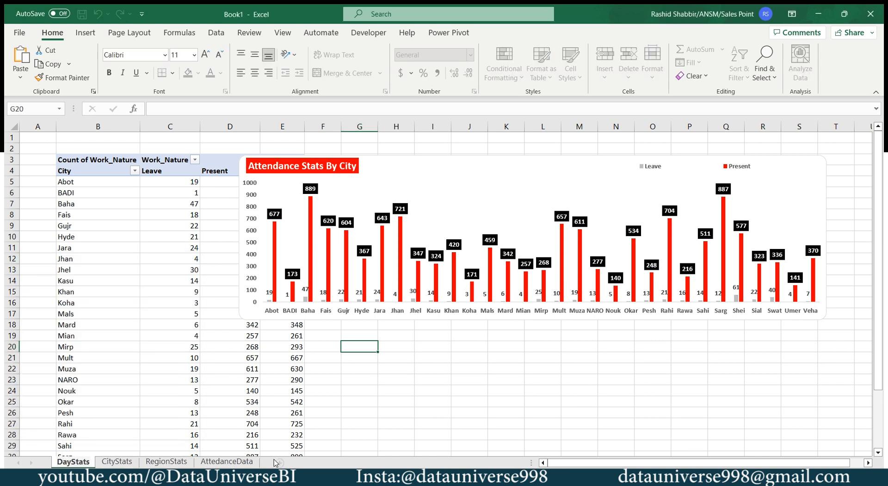
key(Return)
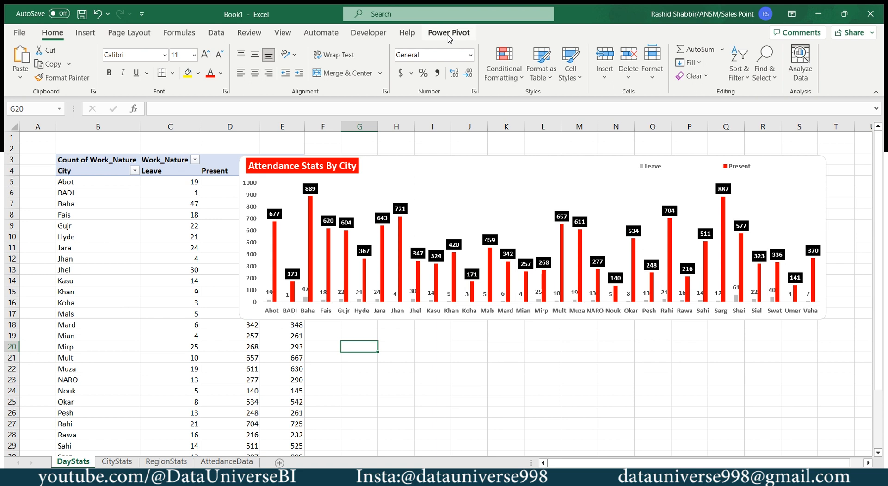
Switch to the Power Pivot data model and add a column named Day to the Calendar table
click(448, 34)
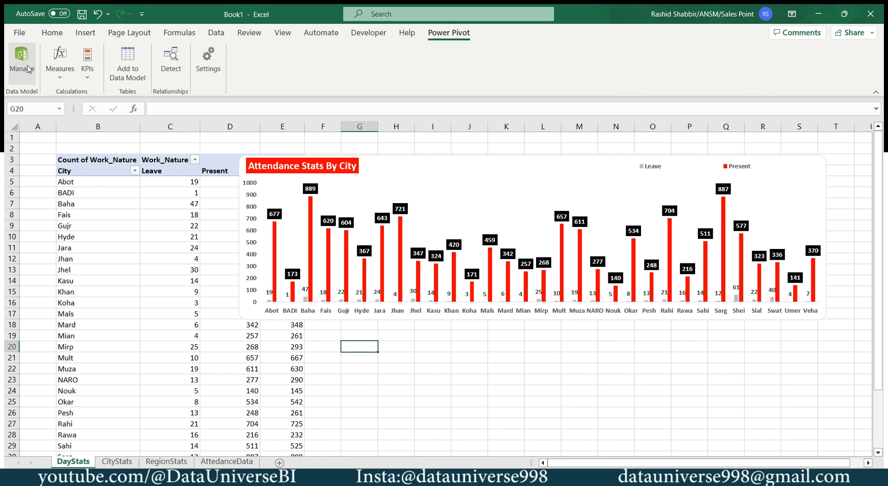
click(22, 60)
click(467, 160)
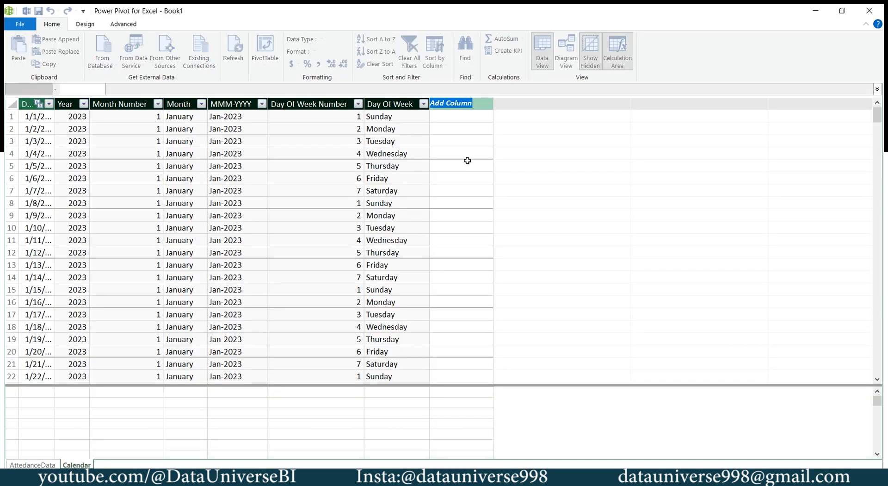
text(Day)
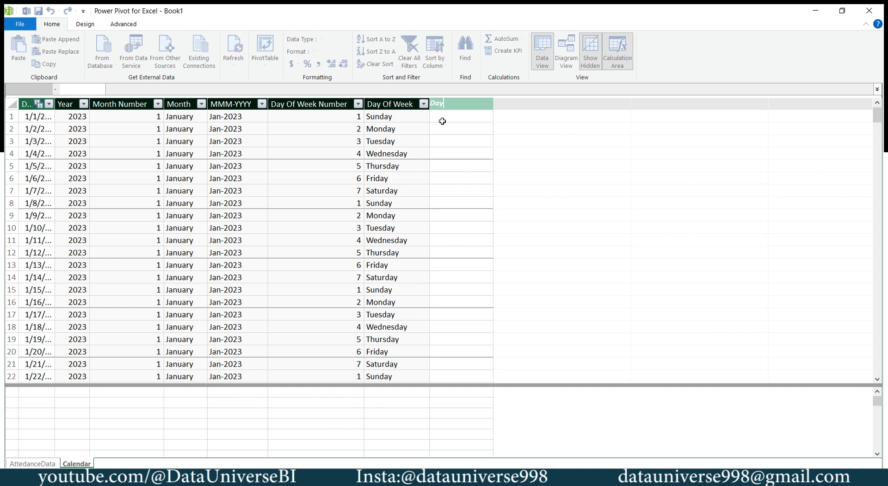
key(Return)
Define the Day column with the formula =DAY('Calendar'[Date])
click(313, 90)
text(=)
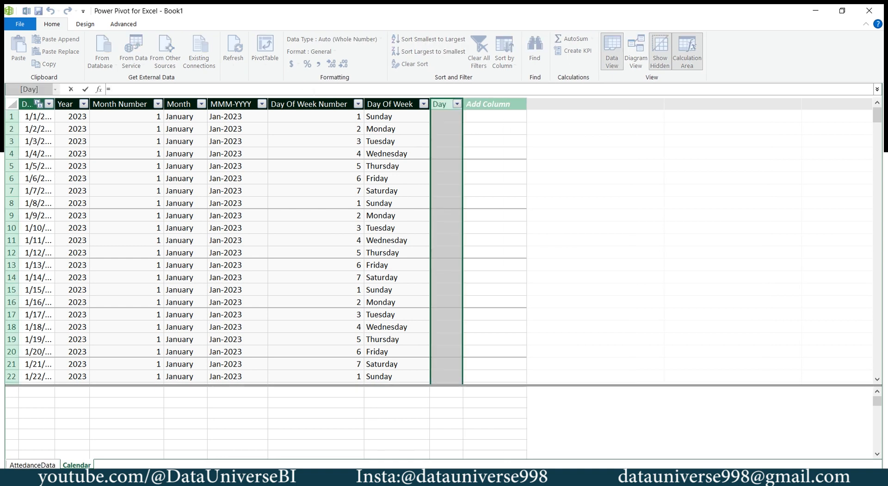
text(day)
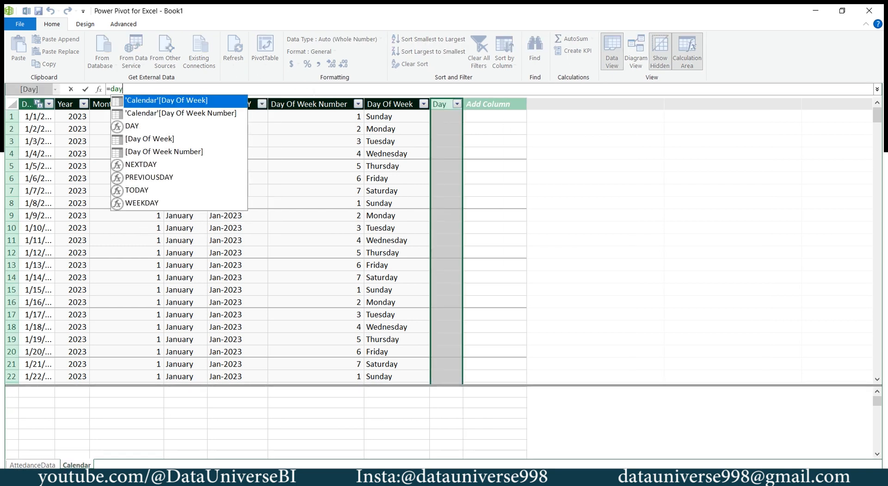
key(Down)
key(Down)
key(Tab)
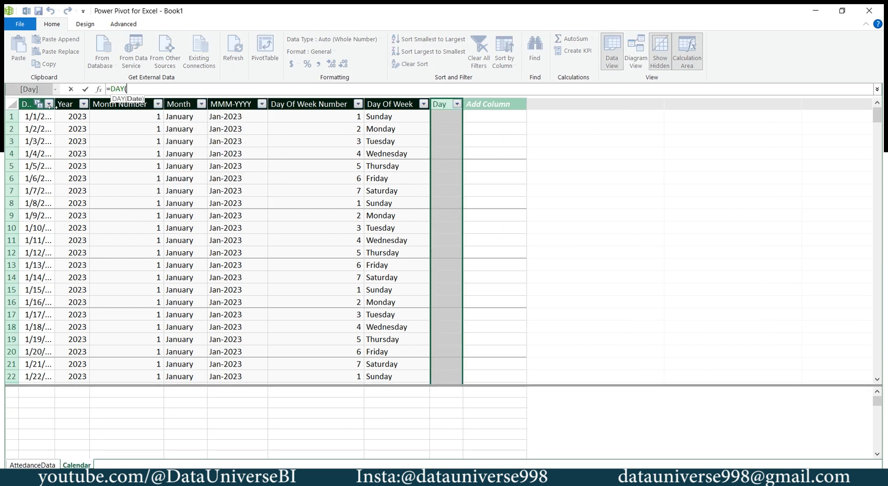
click(29, 105)
text())
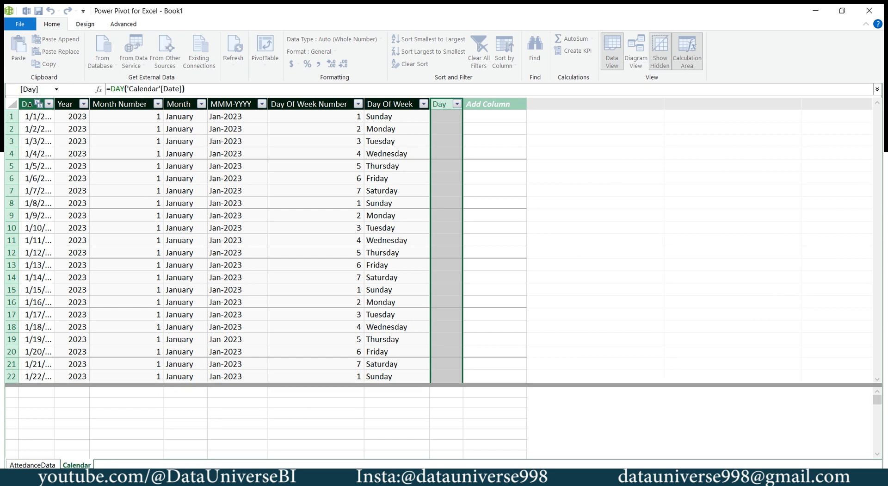
key(Return)
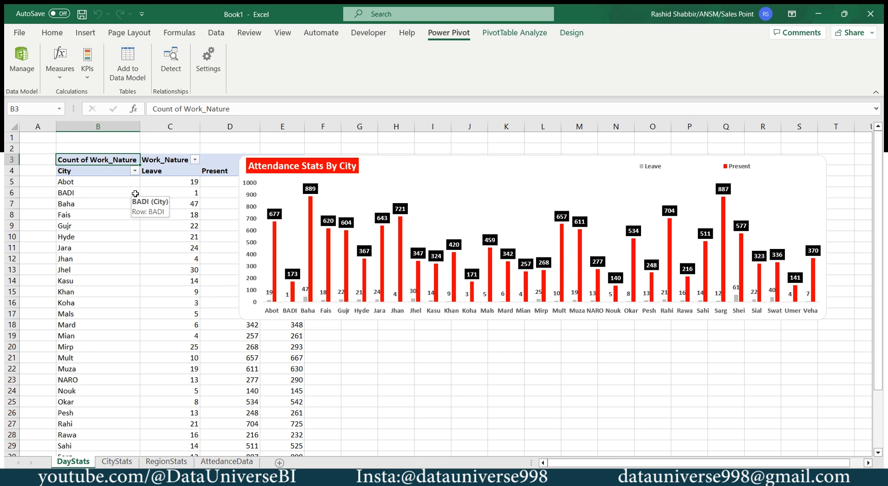
Replace City with the Calendar table's Day field in the rows of the DayStats PivotTable
right_click(112, 181)
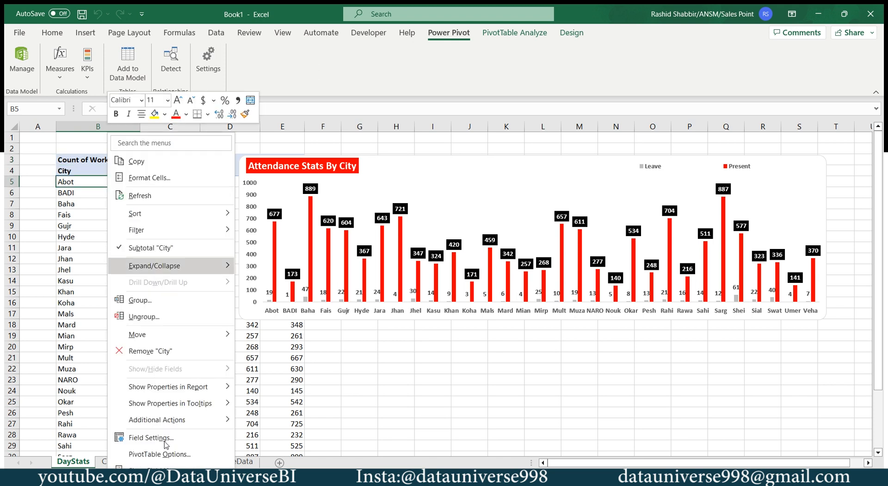
click(153, 470)
click(697, 232)
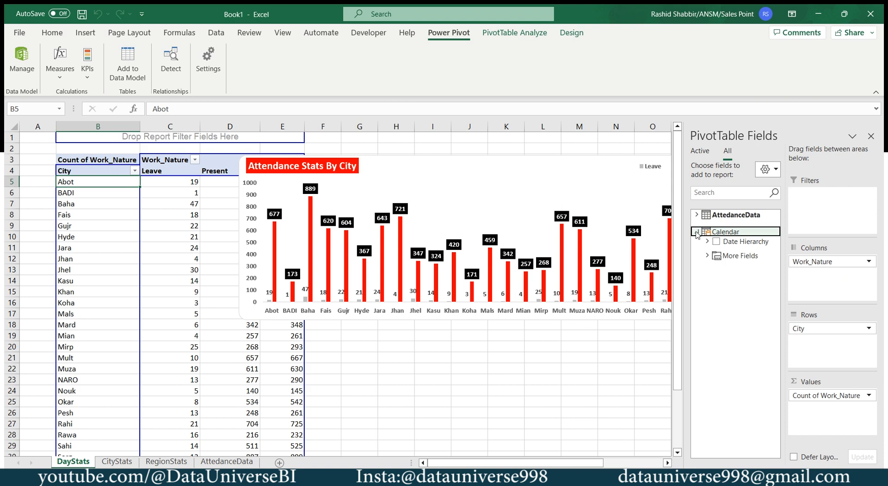
click(706, 255)
drag(739, 364, 636, 344)
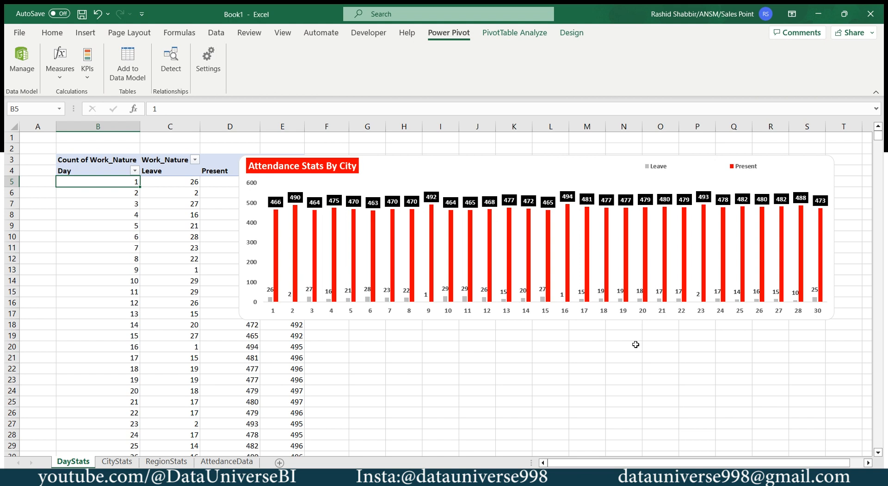
Change the DayStats chart title to "Attendance Stats By Days"
click(361, 271)
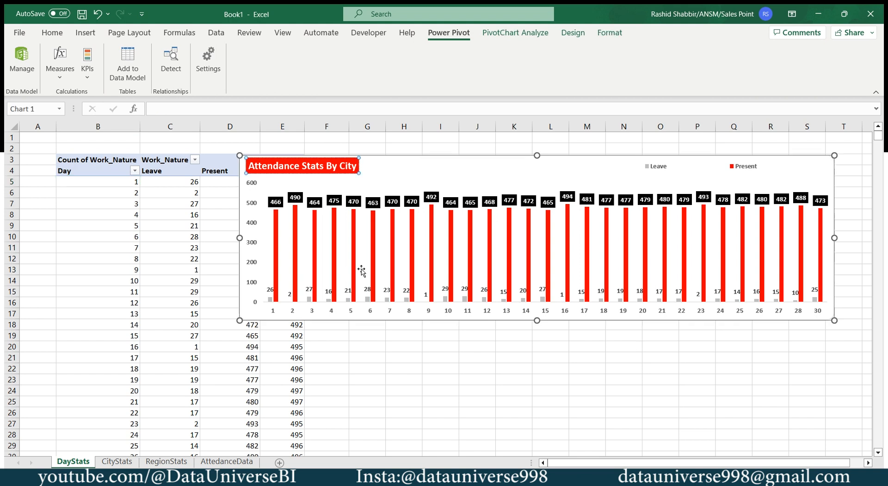
key(BackSpace)
key(BackSpace)
key(BackSpace)
key(BackSpace)
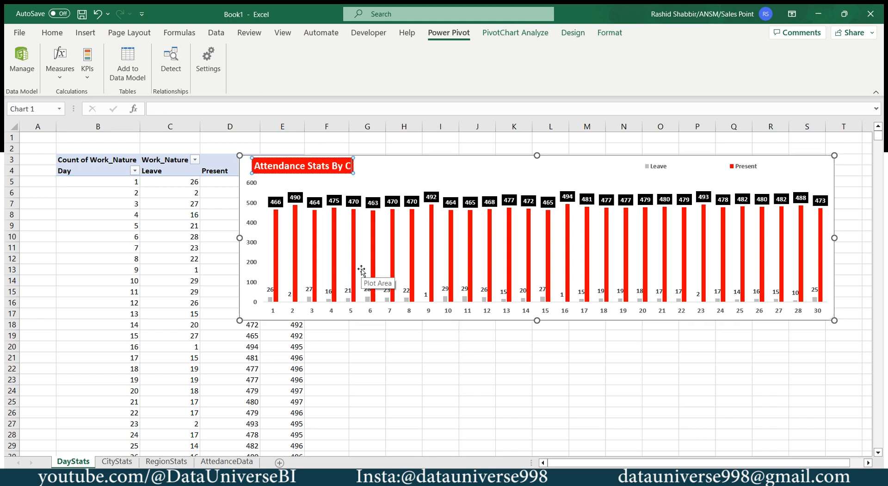
text(Days)
click(392, 332)
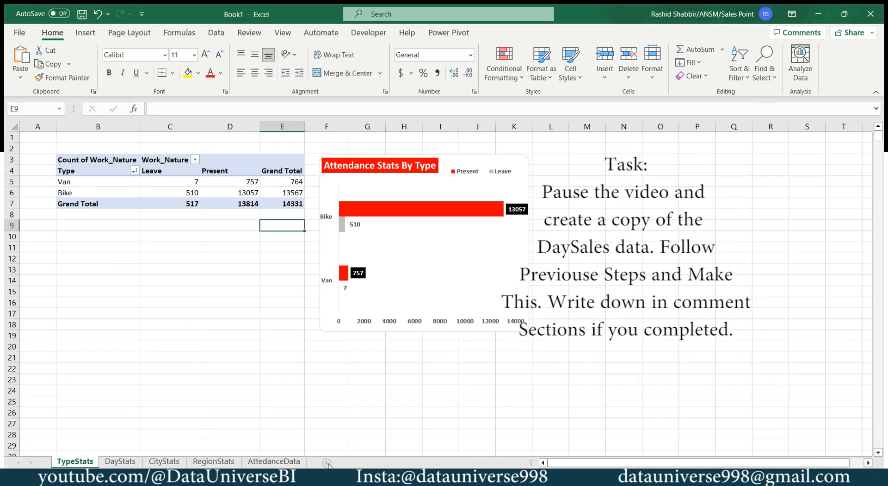
Add a new sheet, place it in front of TypeStats and name it Dashboard
click(327, 463)
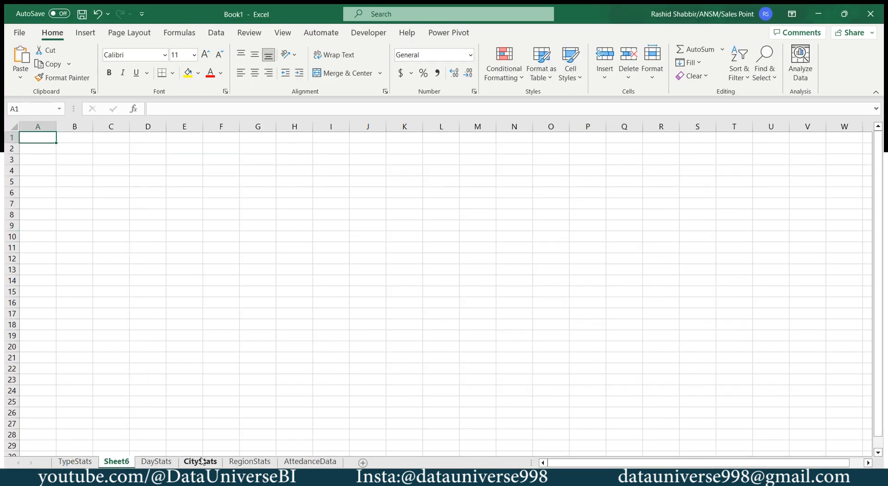
drag(131, 462, 60, 459)
double_click(65, 461)
text(D)
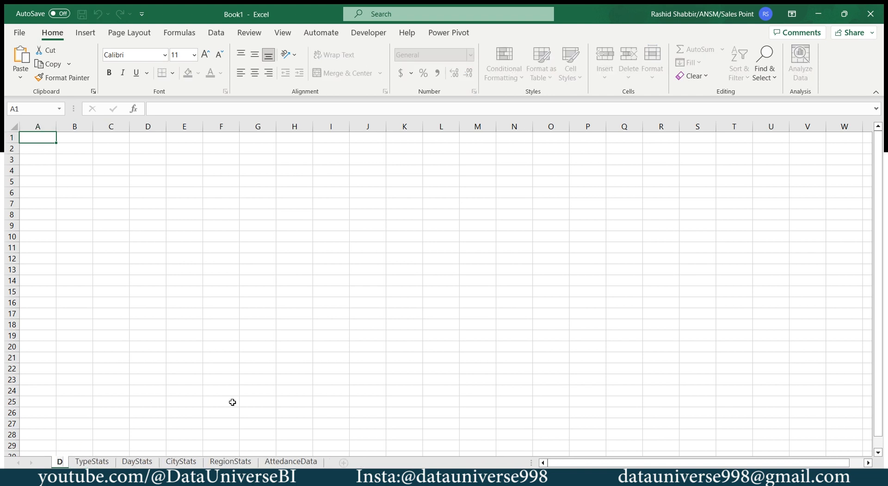
text(ashboard)
key(Return)
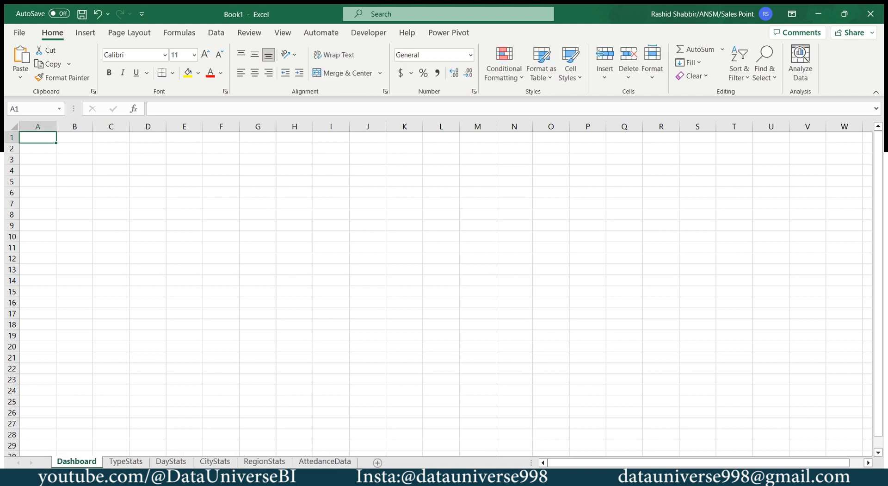
Fill the range A1:Y3 of the Dashboard sheet with black as a header band
scroll(701, 333, down, 1)
key(shift+Down)
key(shift+Down)
key(shift+Right)
key(shift+Right)
key(shift+Right)
key(shift+Right)
key(shift+Right)
key(shift+Right)
key(shift+Right)
key(shift+Right)
key(shift+Right)
key(shift+Right)
key(shift+Right)
key(shift+Right)
key(shift+Right)
key(shift+Right)
key(shift+Right)
key(shift+Right)
key(shift+Right)
key(shift+Right)
key(shift+Right)
key(shift+Right)
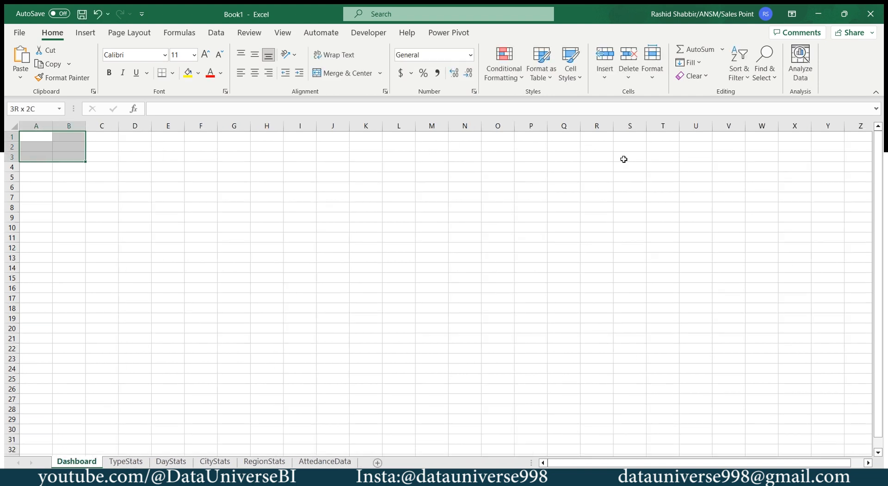
key(shift+Right)
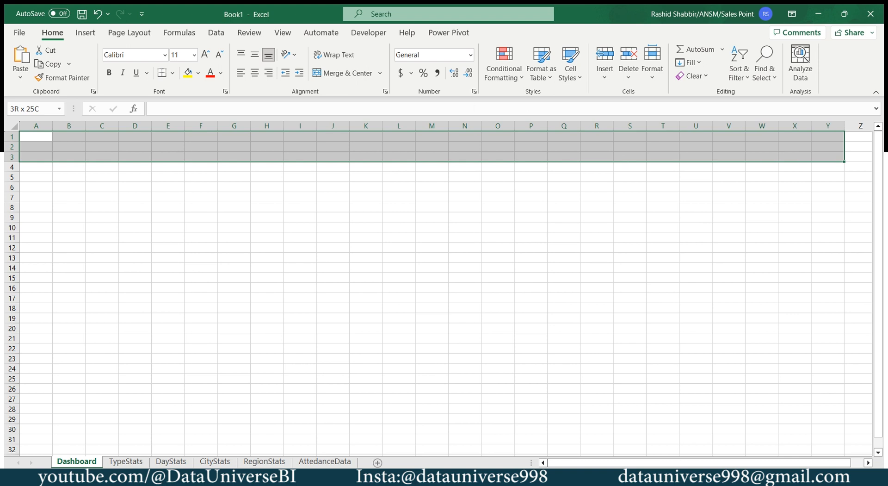
click(199, 73)
click(198, 98)
key(Down)
key(Down)
key(Down)
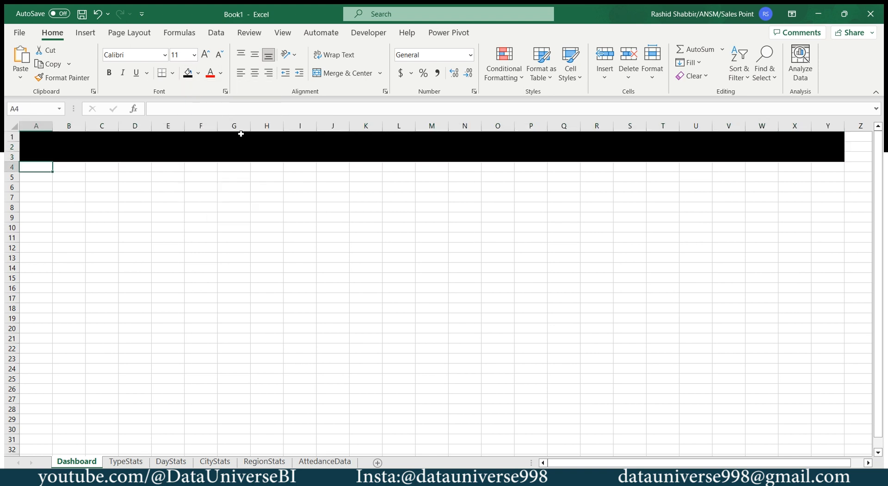
Fill the range A4:Y6 of the Dashboard sheet with medium grey as a second band below the black header
key(shift+Down)
key(shift+Down)
key(shift+Right)
key(shift+Right)
key(shift+Right)
key(shift+Right)
key(shift+Right)
key(shift+Right)
key(shift+Right)
key(shift+Right)
key(shift+Right)
key(shift+Right)
key(shift+Right)
key(shift+Right)
key(shift+Right)
key(shift+Right)
key(shift+Right)
key(shift+Right)
key(shift+Right)
key(shift+Right)
key(shift+Right)
key(shift+Right)
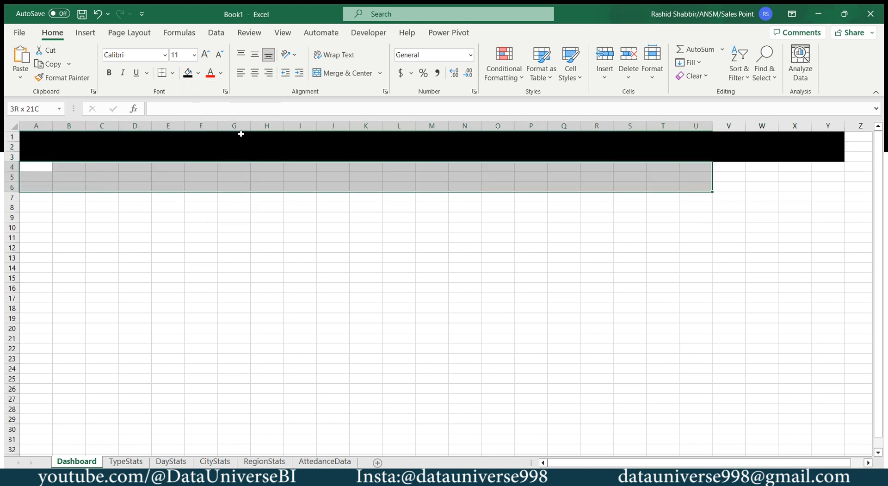
click(200, 73)
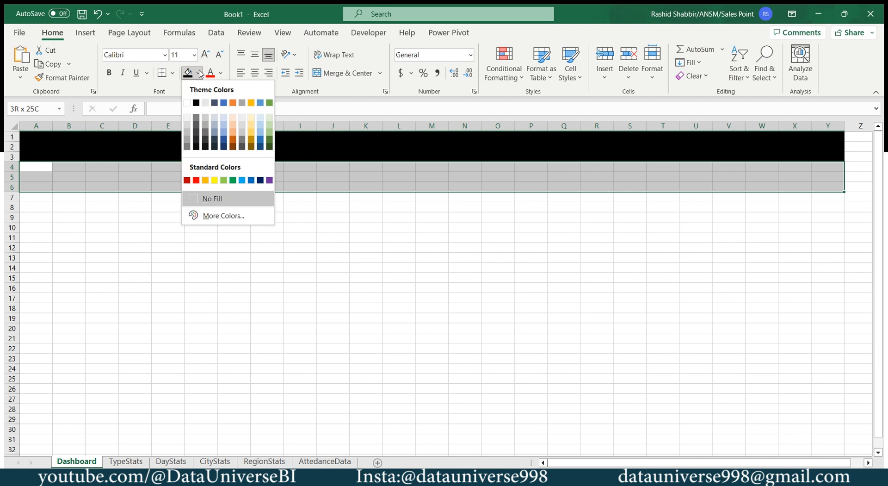
click(186, 130)
Fill the range A7:Y32 of the Dashboard sheet with light grey as the chart background
key(Down)
key(Down)
key(Down)
key(shift+Right)
key(shift+Right)
key(shift+Right)
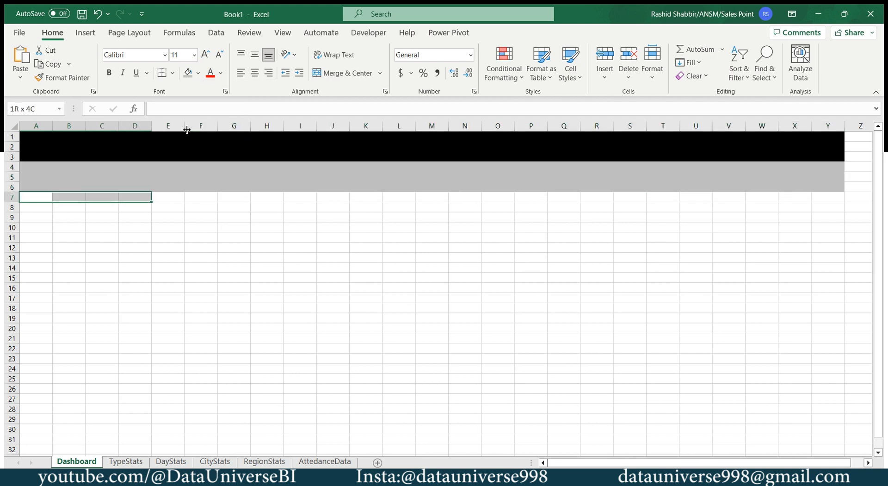
key(shift+Right)
key(shift+Right)
key(shift+Right)
key(shift+Right)
key(shift+Right)
key(shift+Right)
key(shift+Right)
key(shift+Right)
key(shift+Right)
key(shift+Right)
key(shift+Right)
key(shift+Right)
key(shift+Right)
key(shift+Right)
key(shift+Right)
key(shift+Right)
key(shift+Right)
key(shift+Right)
key(shift+Right)
key(shift+Right)
key(shift+Down)
key(shift+Down)
key(shift+Down)
key(shift+Down)
key(shift+Down)
key(shift+Down)
key(shift+Down)
key(shift+Down)
key(shift+Down)
key(shift+Down)
key(shift+Down)
key(shift+Down)
key(shift+Down)
key(shift+Down)
key(shift+Down)
key(shift+Down)
key(shift+Down)
key(shift+Down)
key(shift+Down)
key(shift+Down)
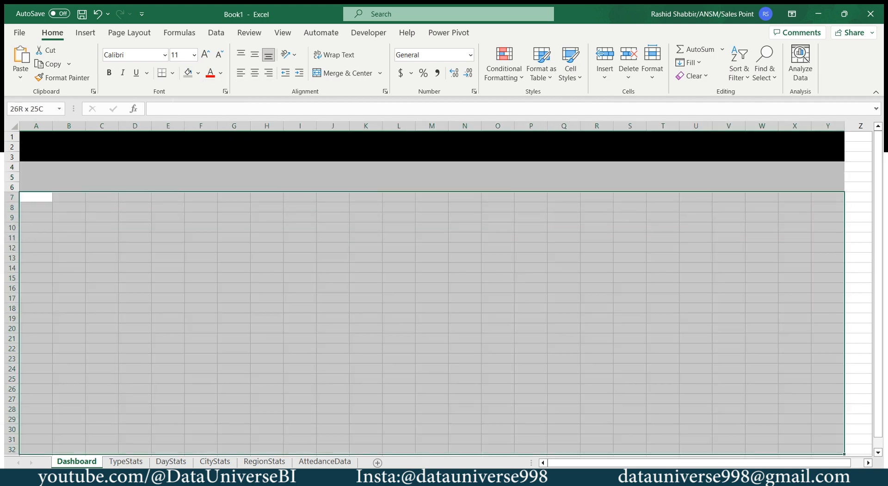
click(198, 73)
click(185, 124)
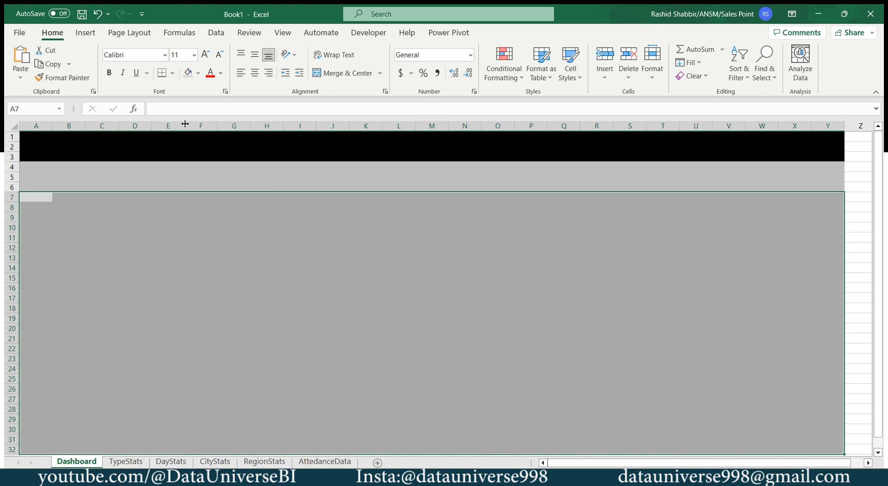
Auto-hide the ribbon and copy row 32's light grey shading in columns A to Y down to row 39
click(792, 16)
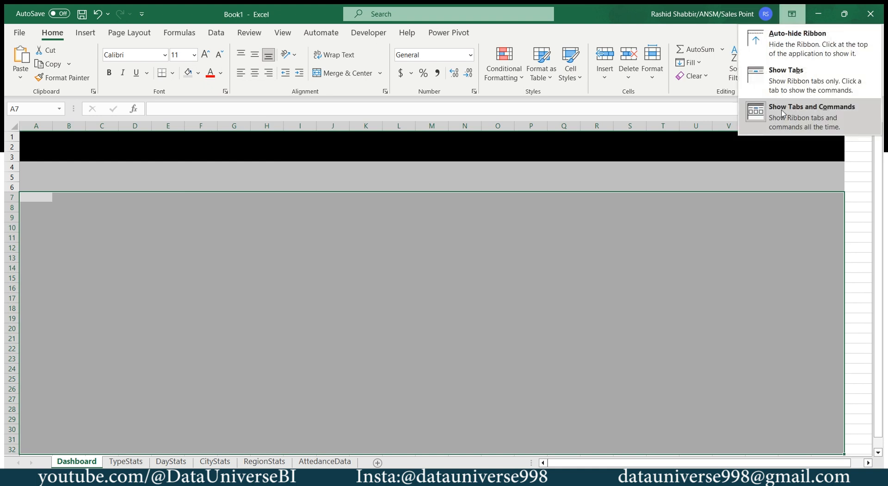
click(755, 30)
key(shift+Right)
key(shift+Right)
key(shift+Right)
key(shift+Right)
key(shift+Right)
key(shift+Right)
key(shift+Right)
key(shift+Right)
key(shift+Right)
key(shift+Right)
key(shift+Right)
key(shift+Right)
key(shift+Right)
key(shift+Right)
key(shift+Right)
key(shift+Right)
key(shift+Right)
key(shift+Right)
key(shift+Right)
key(shift+Right)
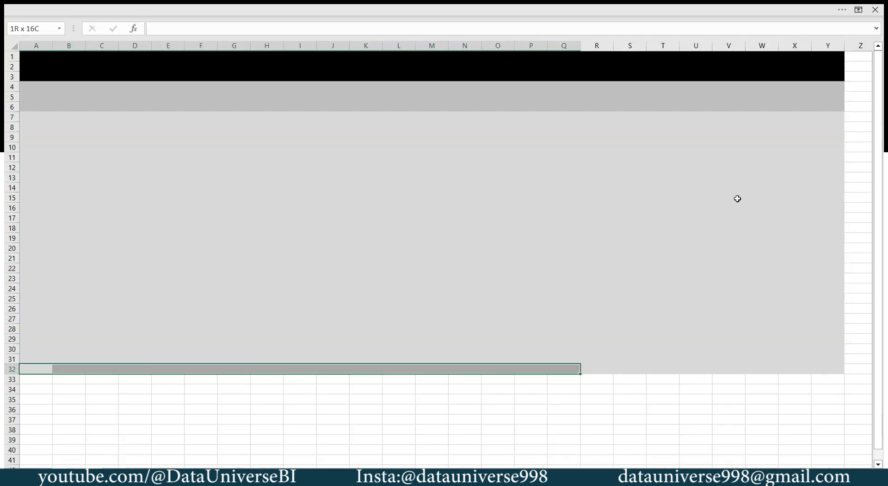
key(ctrl+c)
key(shift+Down)
key(shift+Down)
key(shift+Down)
key(shift+Down)
key(shift+Down)
key(shift+Down)
key(shift+Down)
key(Return)
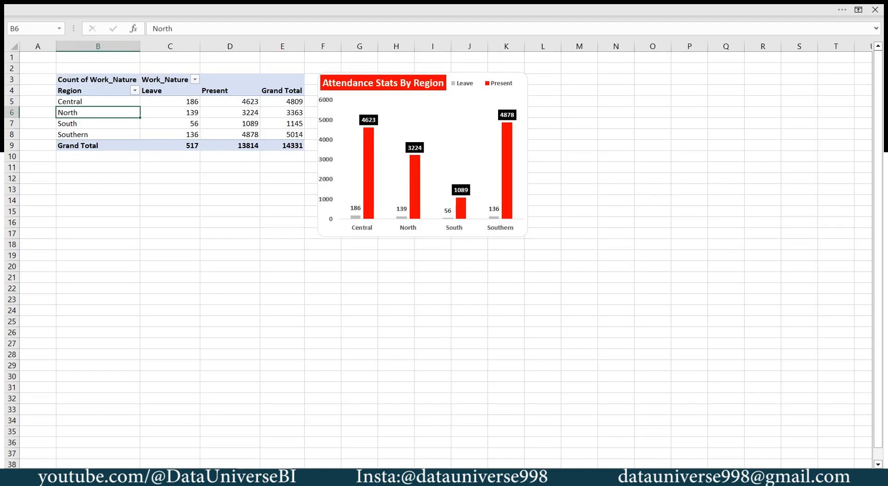
Move the Attendance Stats By Region chart from RegionStats to the Dashboard sheet, placing it just below the grey band
click(459, 75)
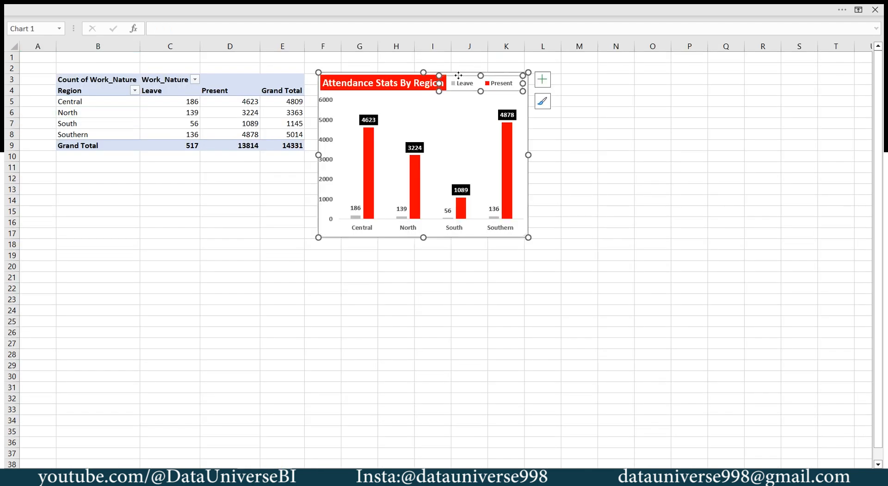
click(458, 73)
key(ctrl+x)
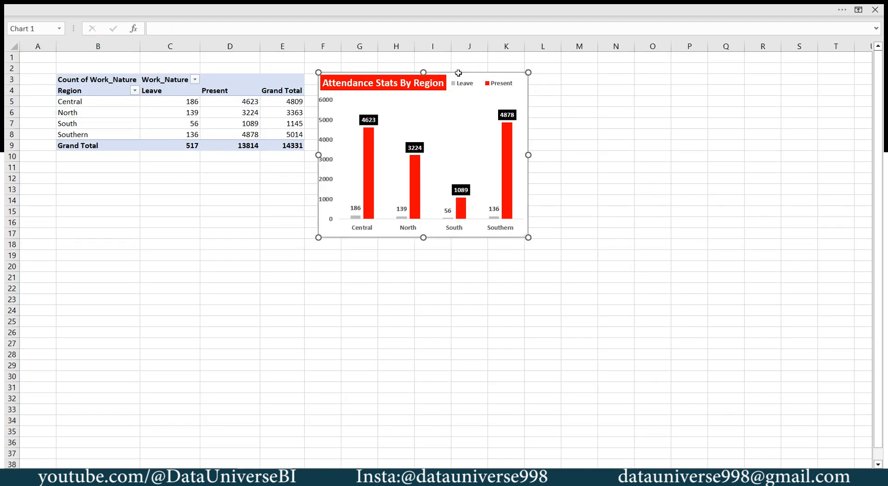
key(ctrl+Page_Down)
key(ctrl+v)
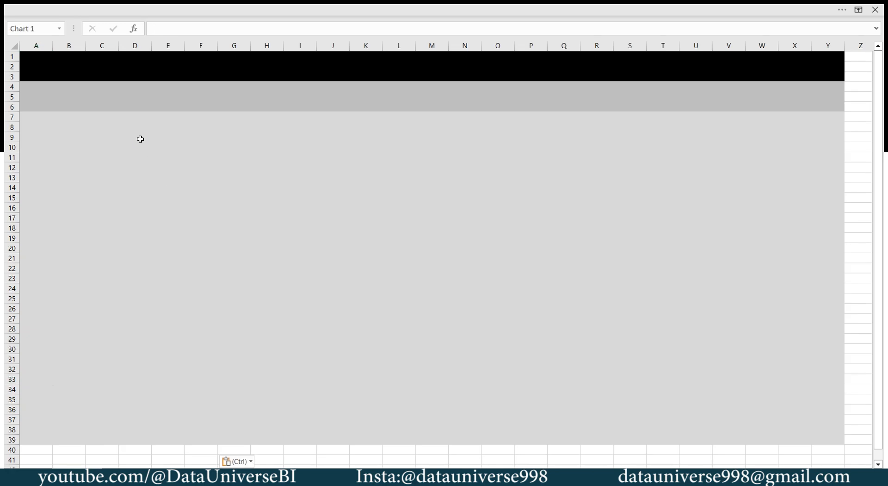
drag(138, 361, 277, 114)
Move the Attendance Stats By Days chart from the DayStats sheet to the lower part of the Dashboard sheet
key(ctrl+Page_Up)
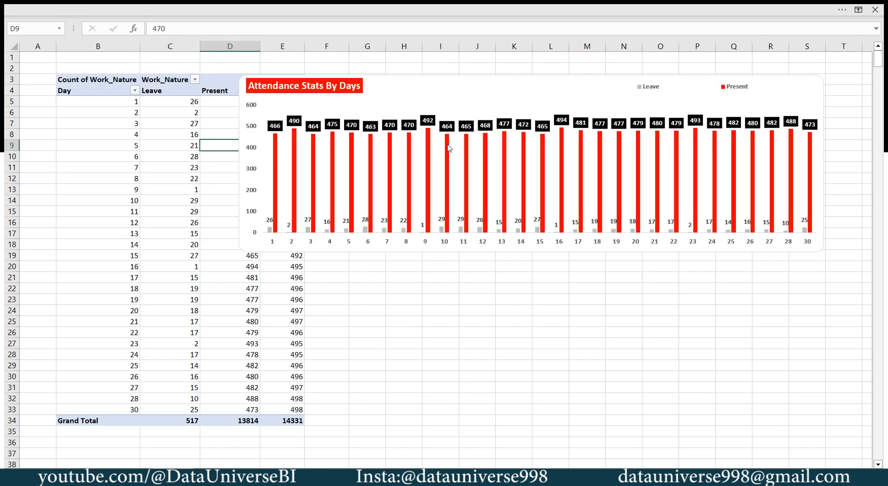
click(454, 76)
key(ctrl+x)
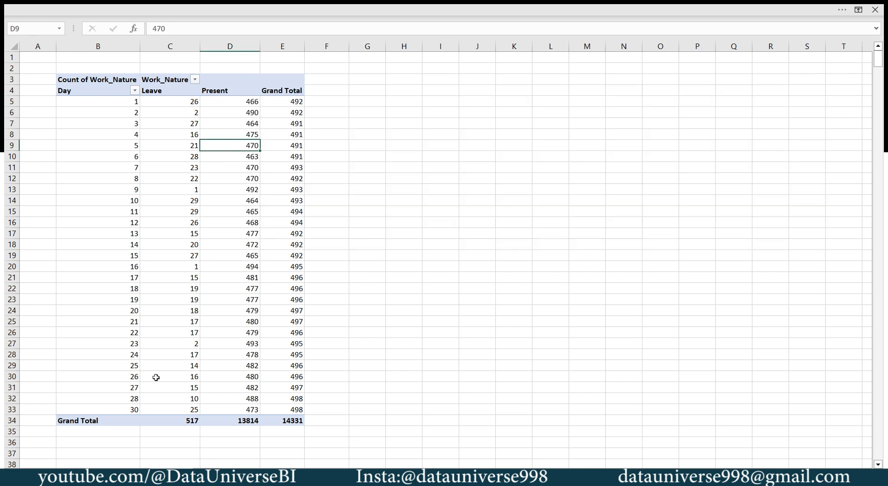
key(ctrl+Page_Down)
click(440, 191)
key(ctrl+v)
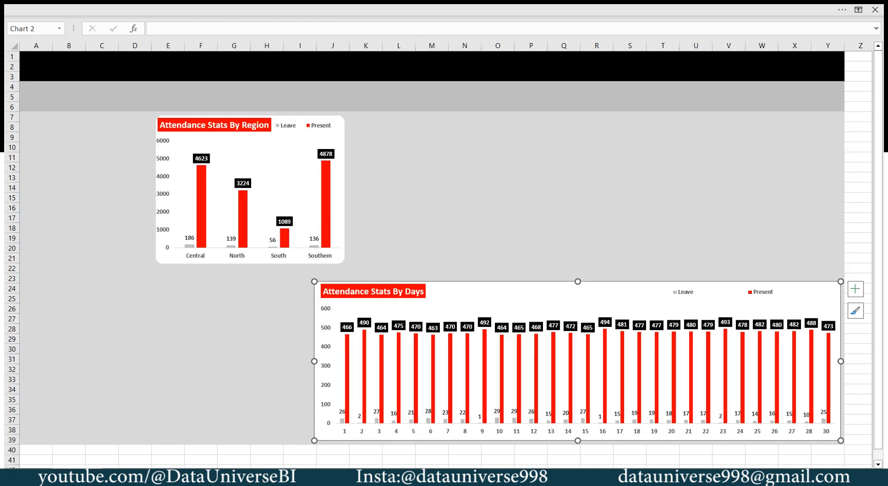
Move the Attendance Stats By City chart from CityStats to the Dashboard sheet, placing it directly beside the region chart
key(ctrl+Page_Up)
click(415, 78)
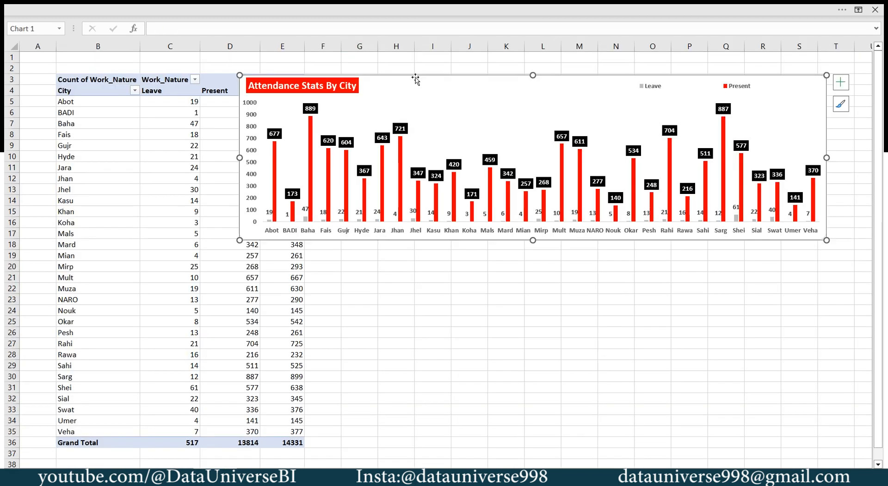
key(ctrl+x)
key(ctrl+Page_Down)
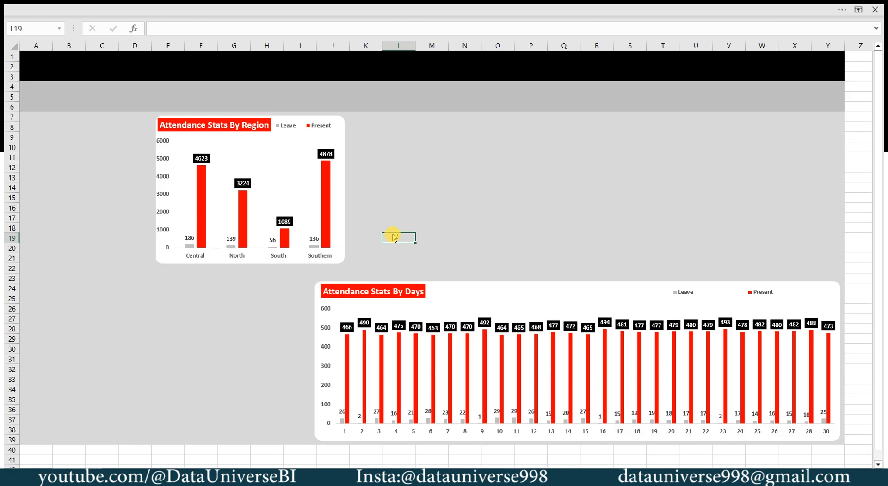
key(ctrl+v)
drag(499, 230, 468, 119)
Move the Attendance Stats By Type chart from TypeStats to the Dashboard below the region chart, and shift the days chart beside it
click(288, 296)
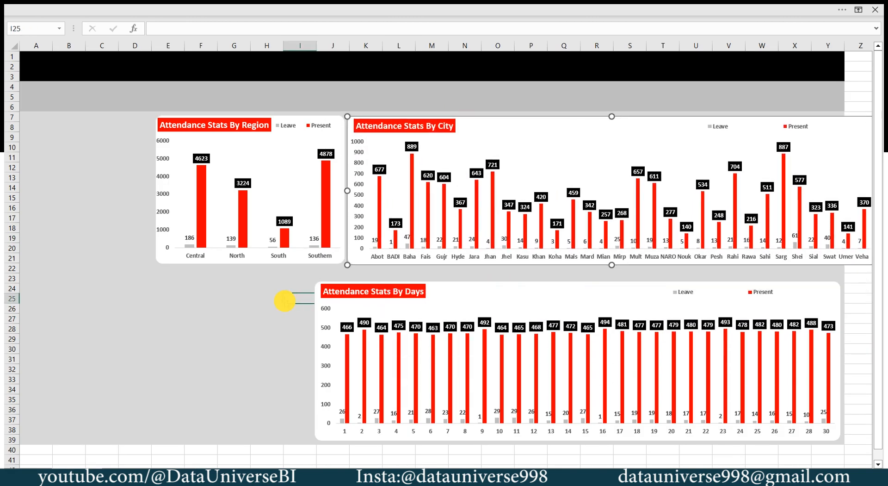
click(125, 468)
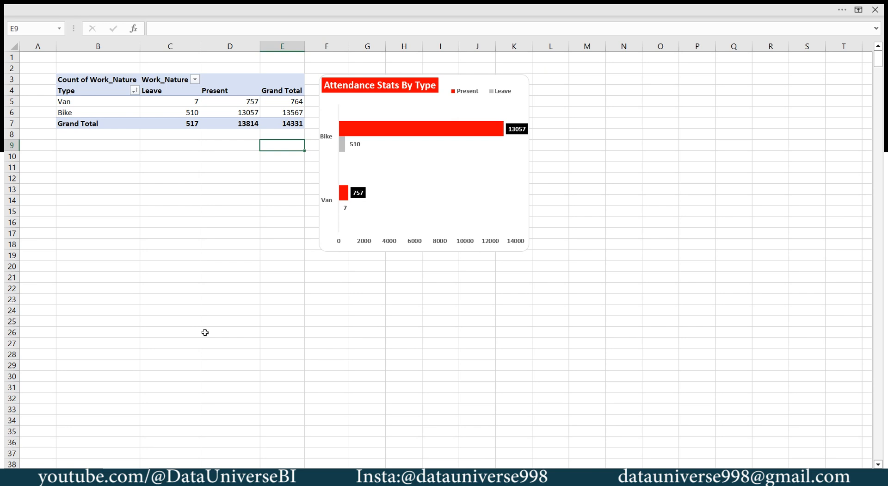
click(351, 81)
key(ctrl+x)
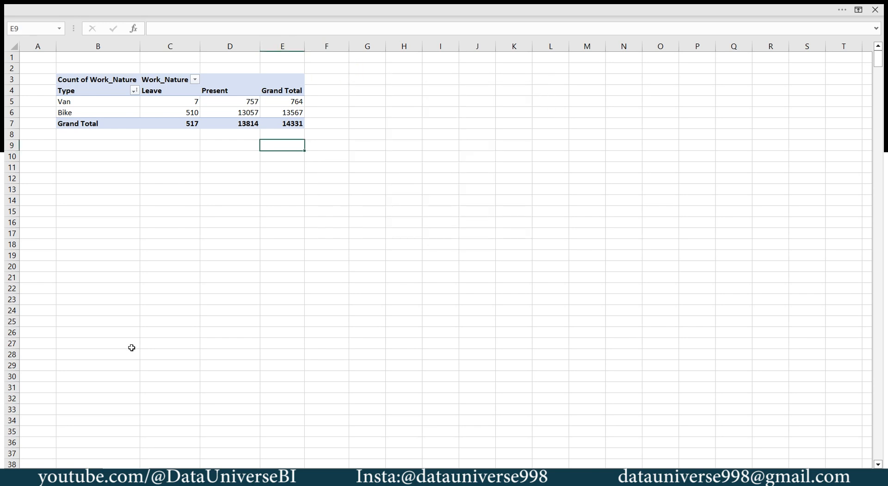
click(81, 467)
click(248, 307)
key(ctrl+v)
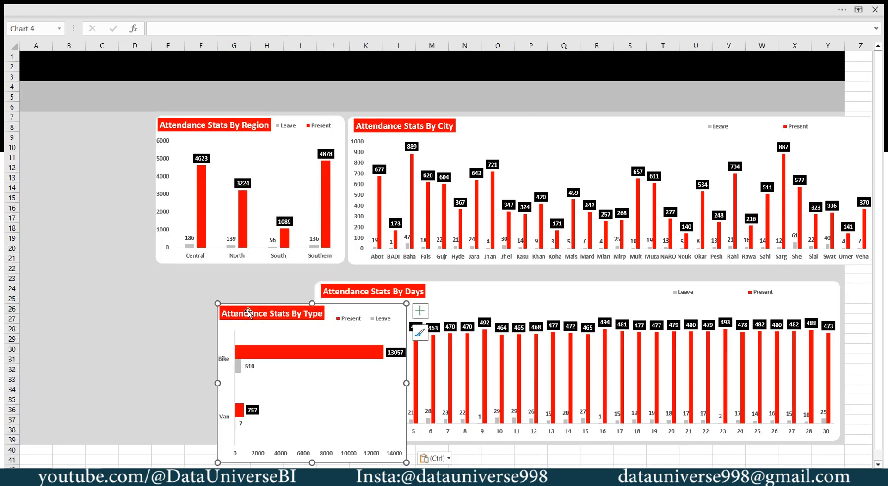
drag(353, 304, 291, 268)
drag(446, 288, 482, 275)
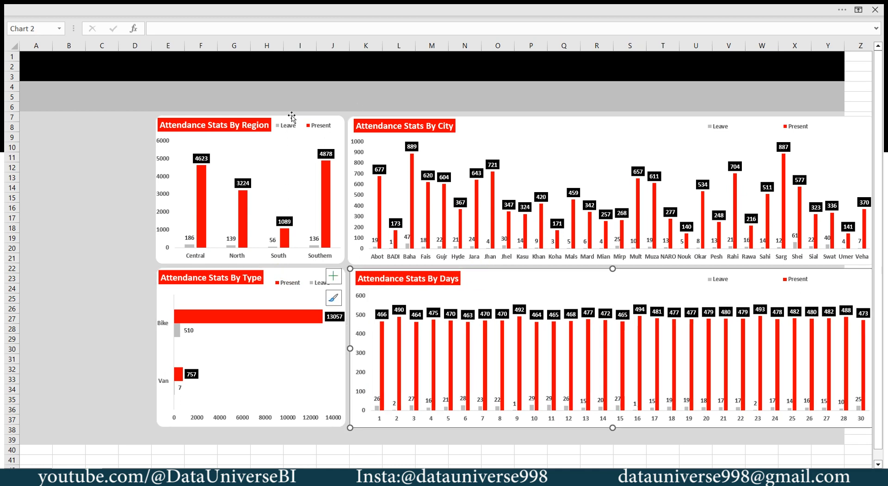
Align the top edges of the region and city charts on the Dashboard
click(287, 117)
ctrl+click(510, 119)
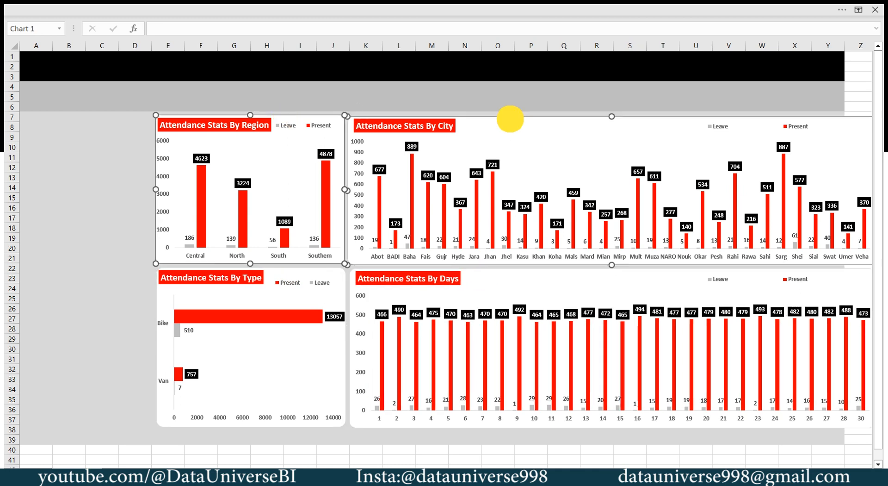
click(515, 7)
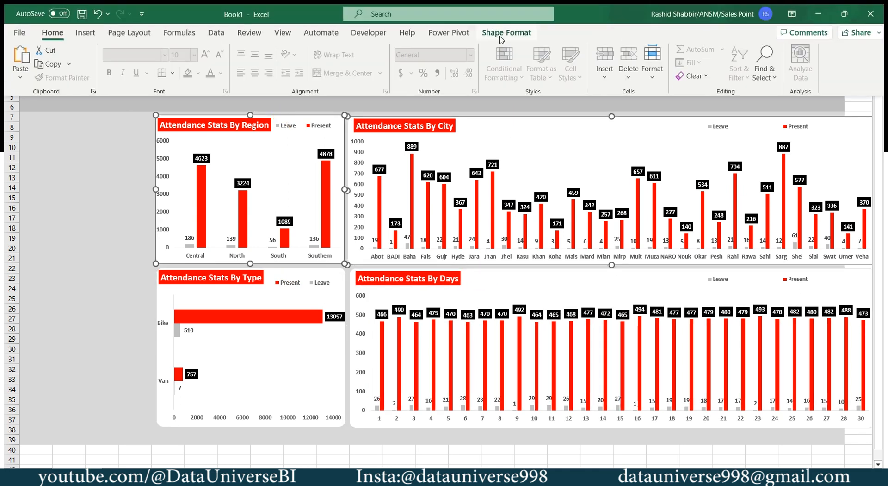
click(500, 31)
click(782, 49)
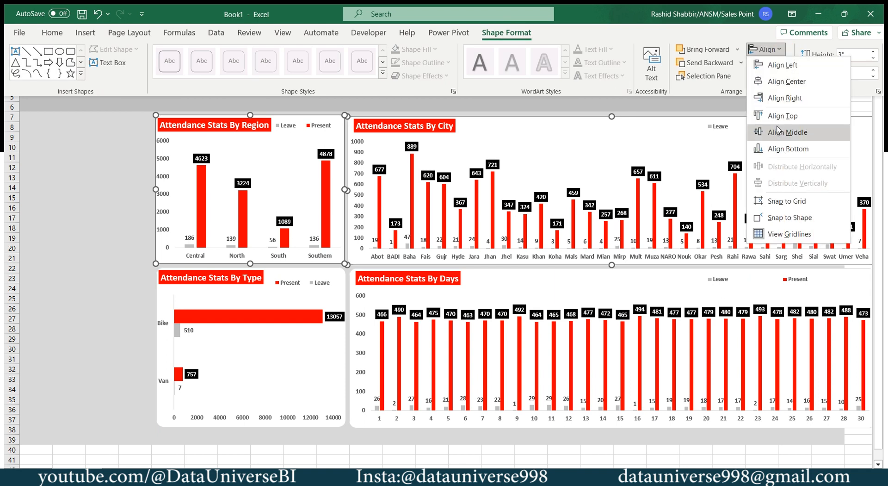
click(778, 115)
Align the top edges of the type and days charts on the Dashboard
click(280, 269)
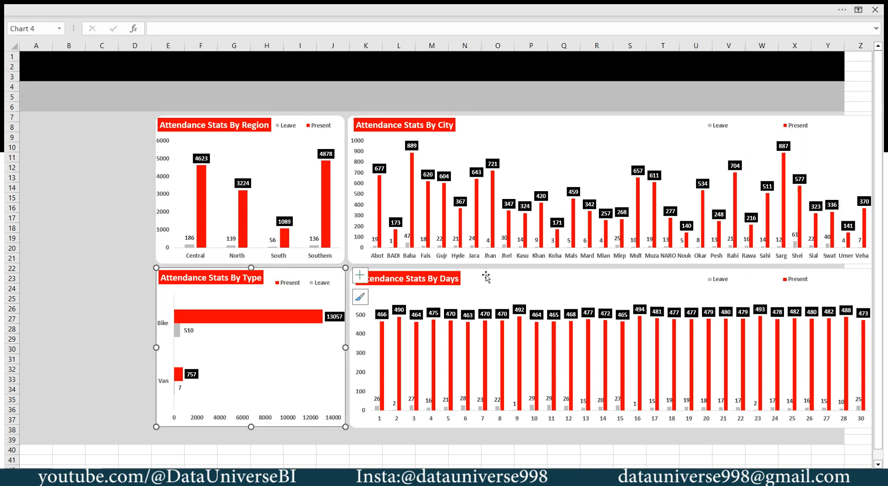
ctrl+click(486, 277)
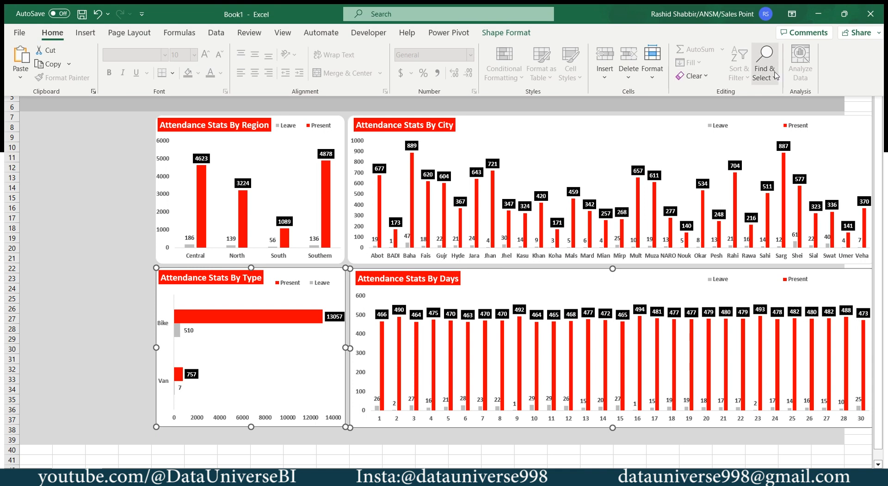
click(506, 33)
click(766, 49)
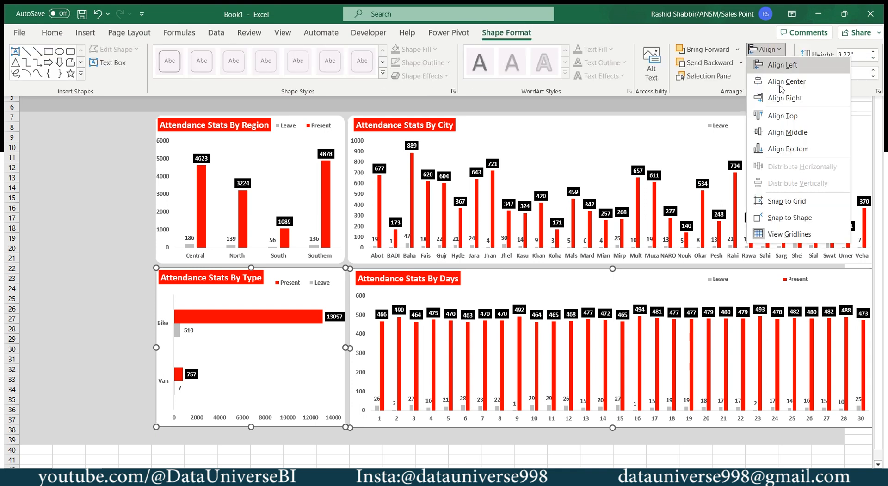
click(782, 115)
key(Escape)
Turn off the gridlines, headings and formula bar for the Dashboard sheet, and hide the ribbon again
click(282, 33)
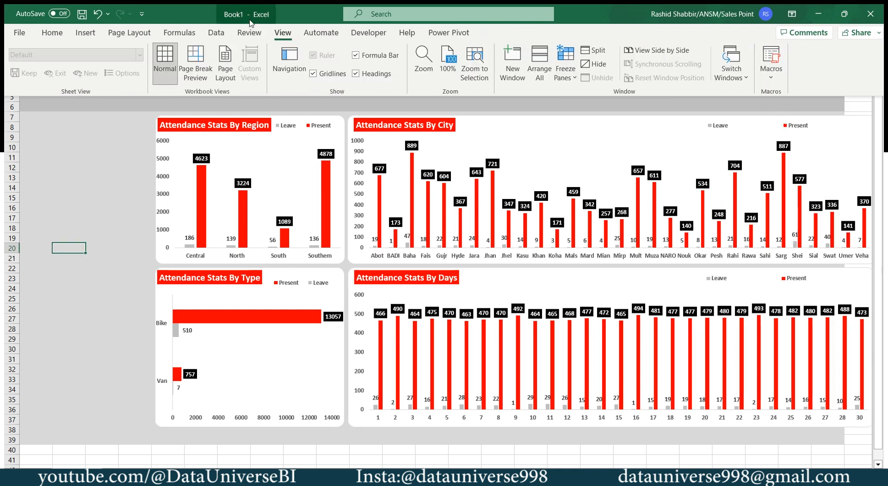
click(313, 73)
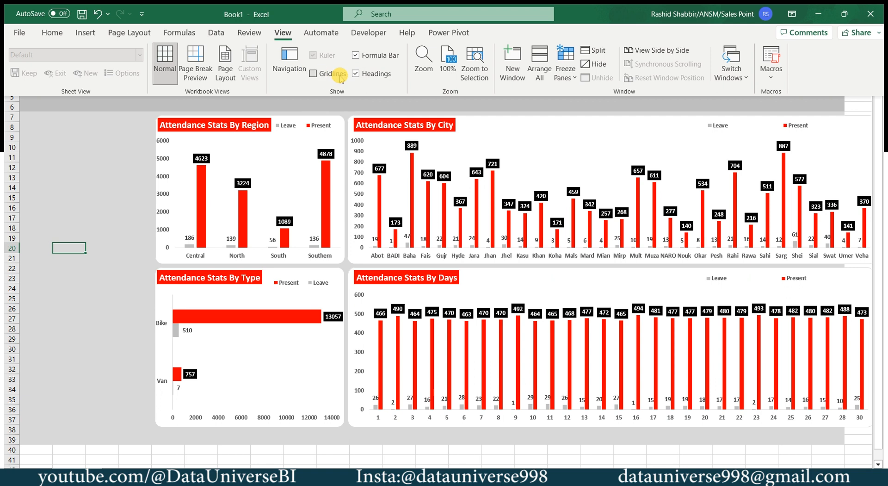
click(355, 74)
click(356, 55)
key(ctrl+shift+F1)
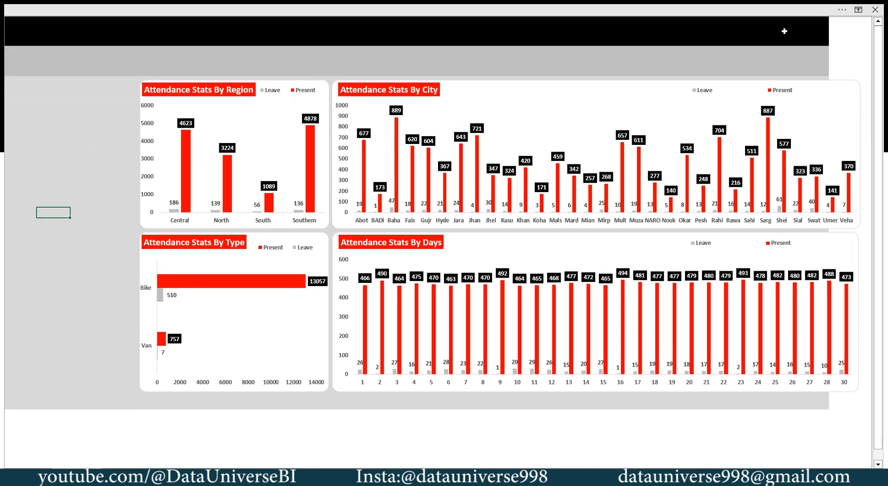
Copy the last shaded column, from the black header through the grey area, into the next column to widen the dashboard background
click(802, 27)
key(shift+Down)
key(shift+Down)
key(shift+Down)
key(shift+Down)
key(shift+Down)
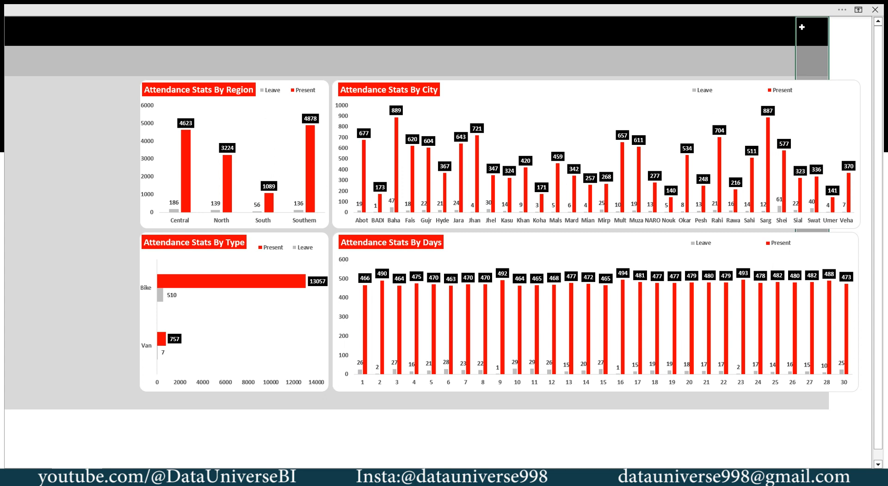
key(shift+Down)
key(shift+Down)
key(shift+Down)
key(shift+Right)
key(shift+Right)
key(shift+Left)
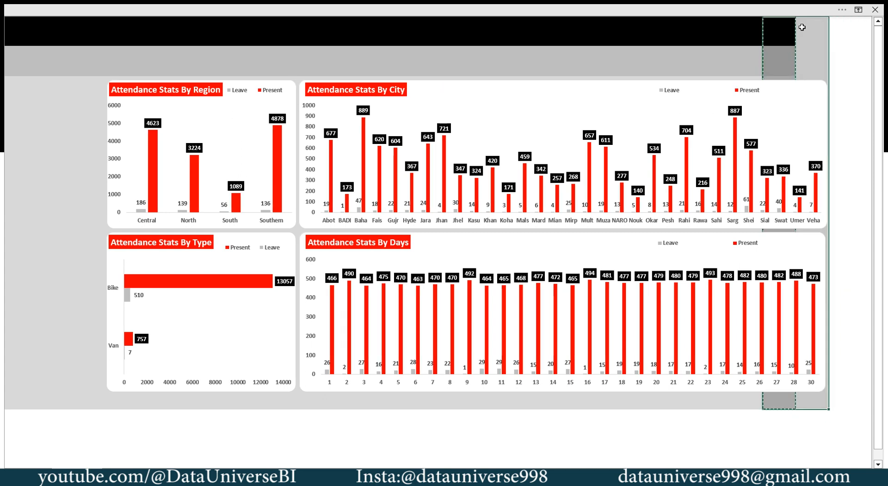
key(Return)
Copy the full-width black header band to the rows directly below the light grey area as a footer band
key(Left)
key(Left)
key(Home)
key(Down)
key(Down)
key(Down)
key(Down)
key(Down)
key(Down)
key(Down)
key(Down)
key(Down)
key(Down)
key(Down)
key(Down)
key(Down)
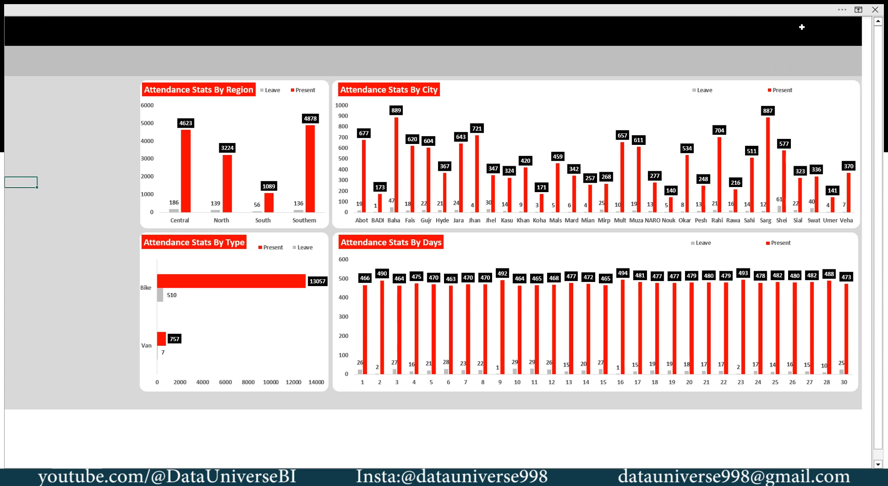
key(ctrl+Up)
key(shift+Down)
key(shift+Down)
key(shift+Right)
key(shift+Right)
key(shift+Right)
key(shift+Right)
key(shift+Right)
key(shift+Right)
key(shift+Right)
key(shift+Right)
key(shift+Right)
key(shift+Right)
key(shift+Right)
key(shift+Right)
key(shift+Right)
key(shift+Right)
key(shift+Right)
key(shift+Right)
key(shift+Right)
key(shift+Right)
key(shift+Right)
key(shift+Right)
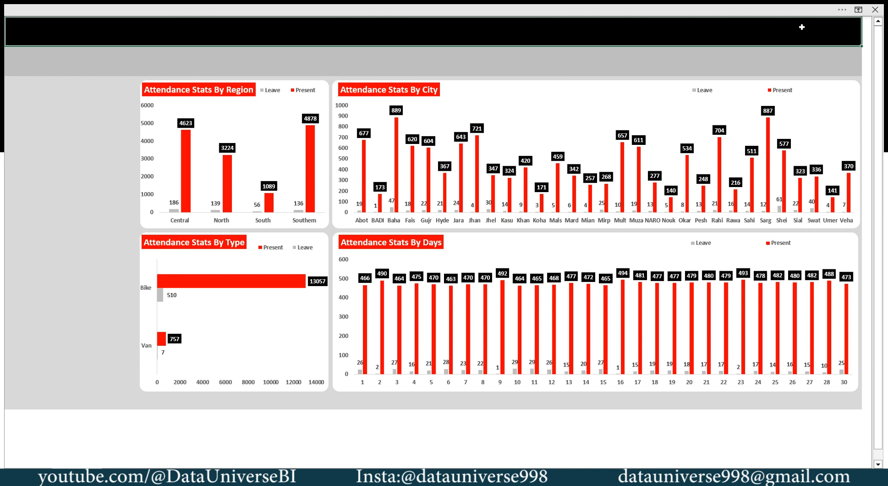
key(ctrl+c)
key(Down)
key(Down)
key(Down)
key(Down)
key(Down)
key(Down)
key(Down)
key(ctrl+v)
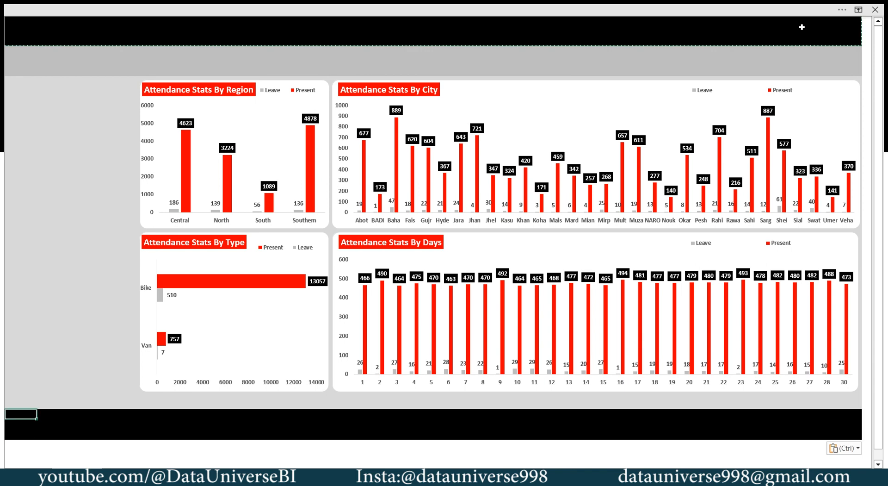
Insert a blank row at the top of the Dashboard, above the black header band
key(Up)
key(Up)
key(Up)
key(Up)
key(Up)
key(Up)
key(Up)
key(Up)
key(Up)
key(Up)
key(Up)
key(Up)
key(Up)
key(Up)
key(Up)
key(Up)
key(Escape)
key(shift+space)
key(ctrl+plus)
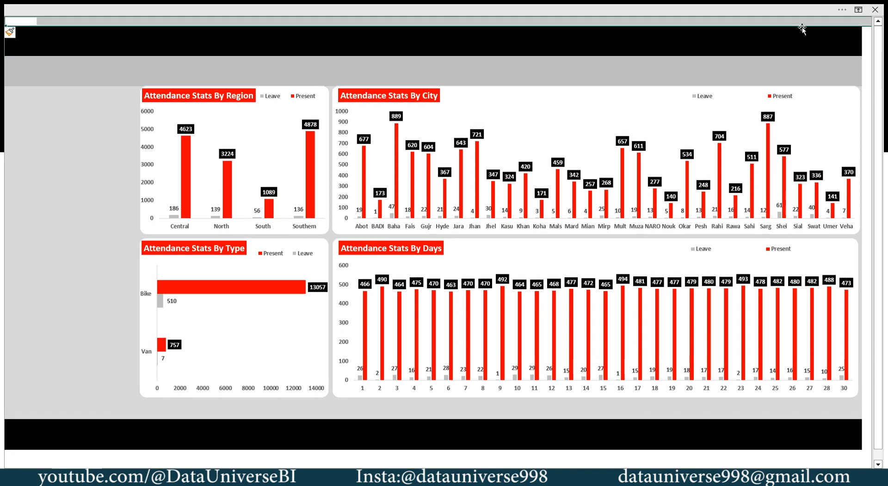
Nudge the four charts slightly down, away from the darker grey strip under the header
key(Down)
key(Down)
key(Down)
key(Down)
key(Down)
key(Right)
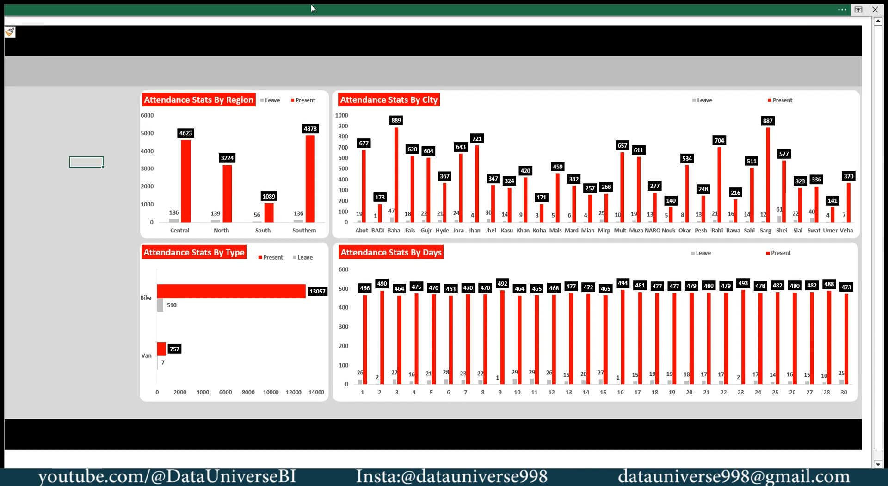
Draw a rounded rectangle about 1.94" wide and 0.59" high in the grey strip above the region and city charts
click(311, 8)
click(99, 35)
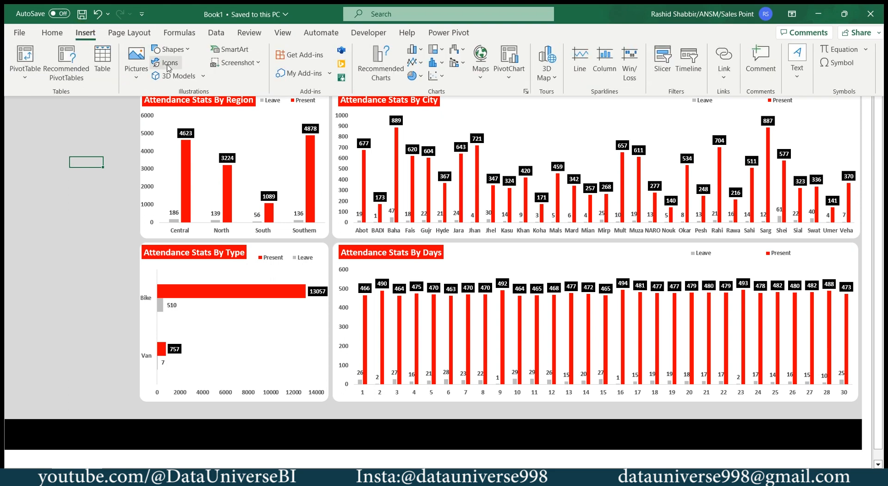
click(183, 48)
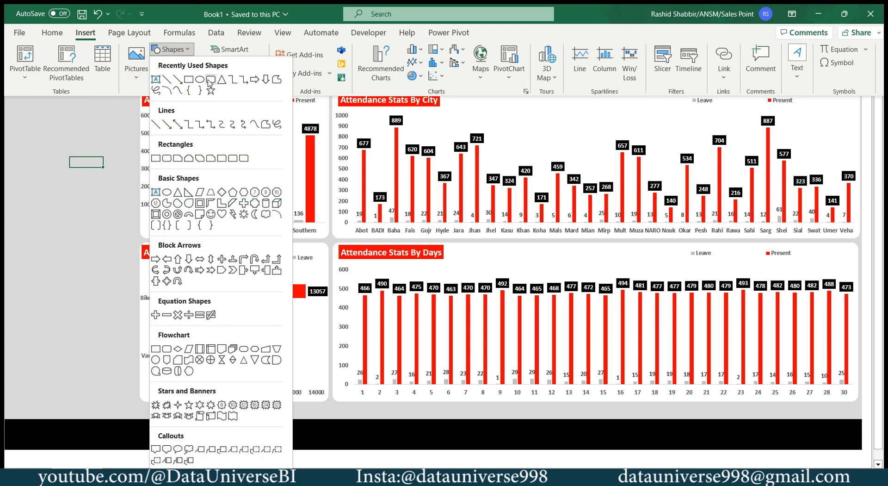
click(210, 80)
drag(265, 60, 360, 87)
Format the rounded rectangle with the black preset style, no outline and an outer shadow, and hide the ribbon again
click(402, 10)
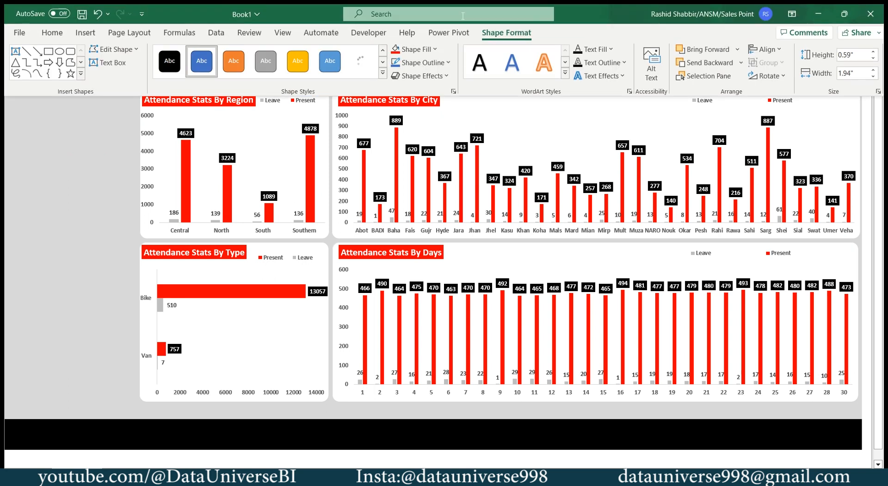
click(495, 29)
click(448, 63)
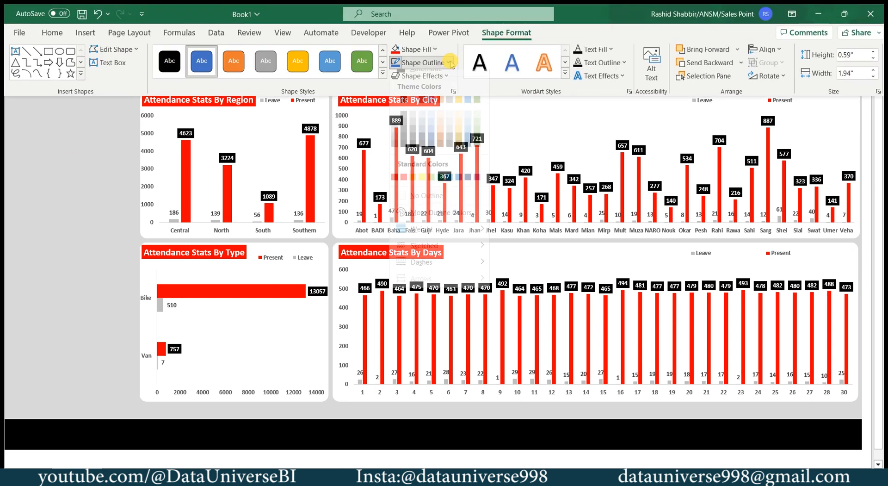
click(422, 206)
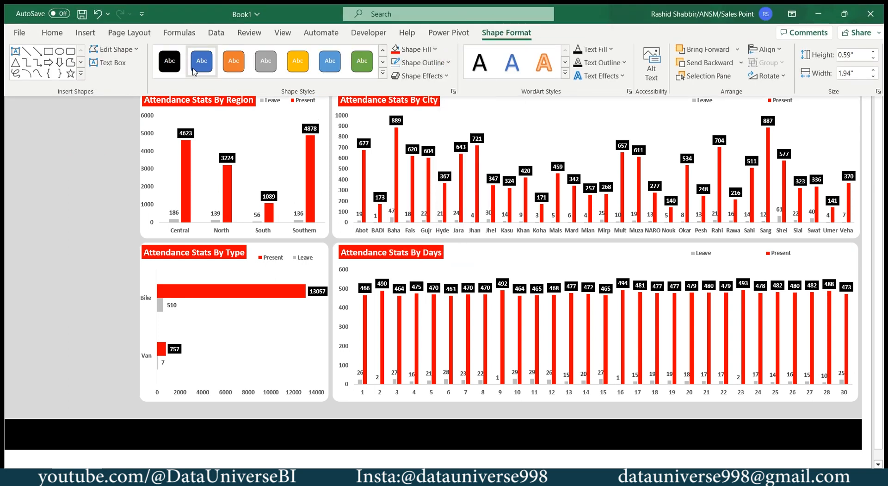
click(432, 80)
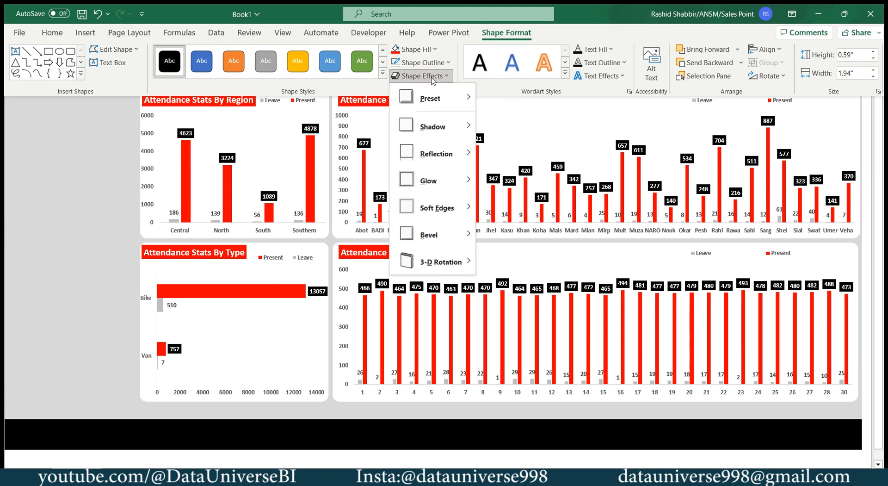
mouse_move(457, 130)
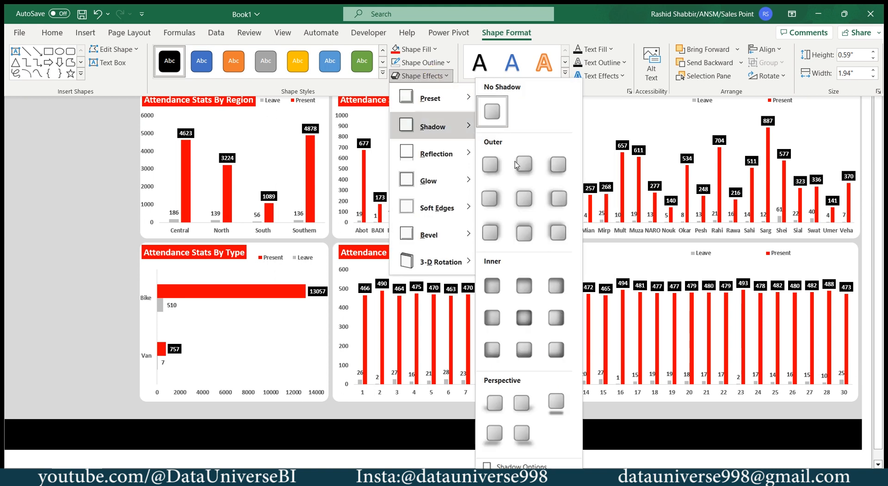
click(522, 165)
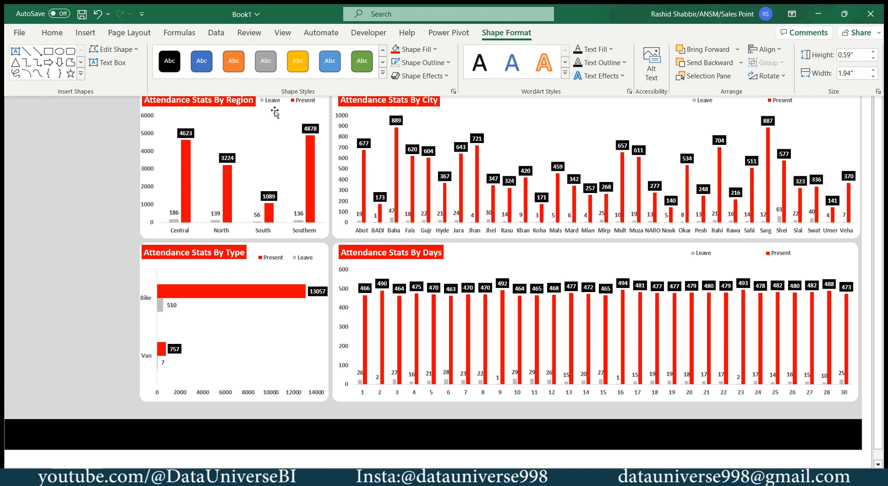
key(ctrl+shift+F1)
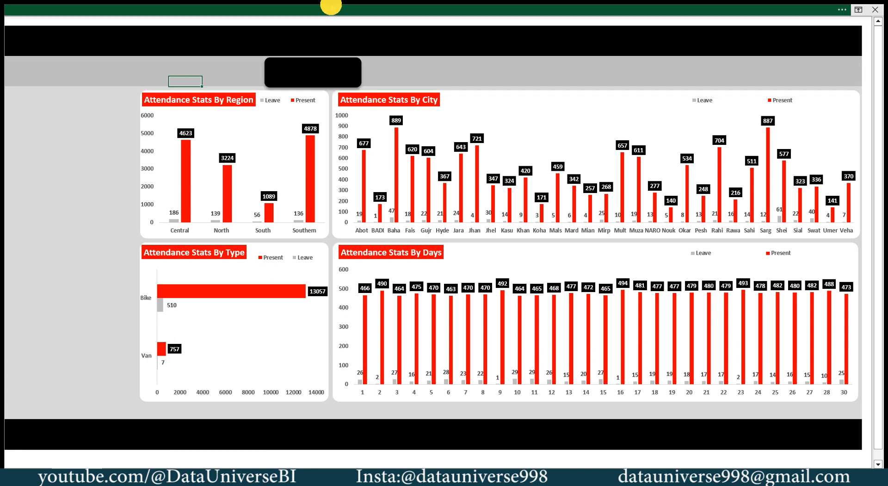
Add a text box about 1.94" wide across the lower half of the black rectangle, containing "# Employees"
click(329, 7)
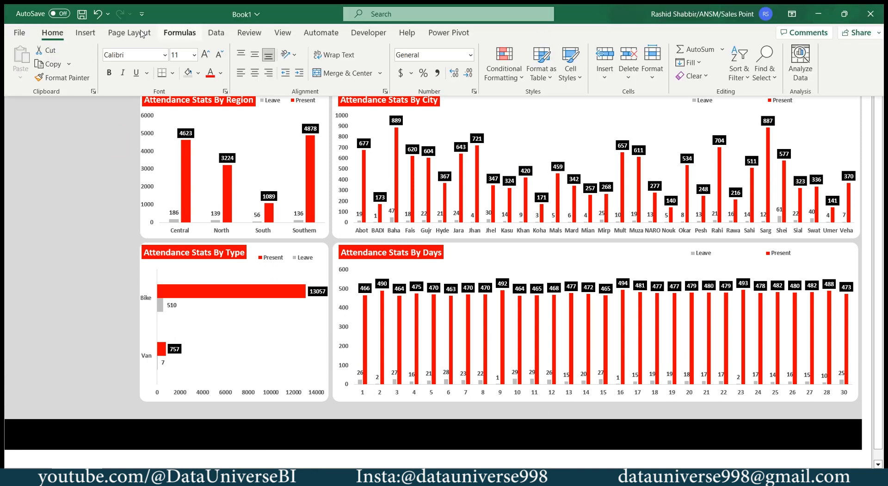
click(85, 32)
click(798, 79)
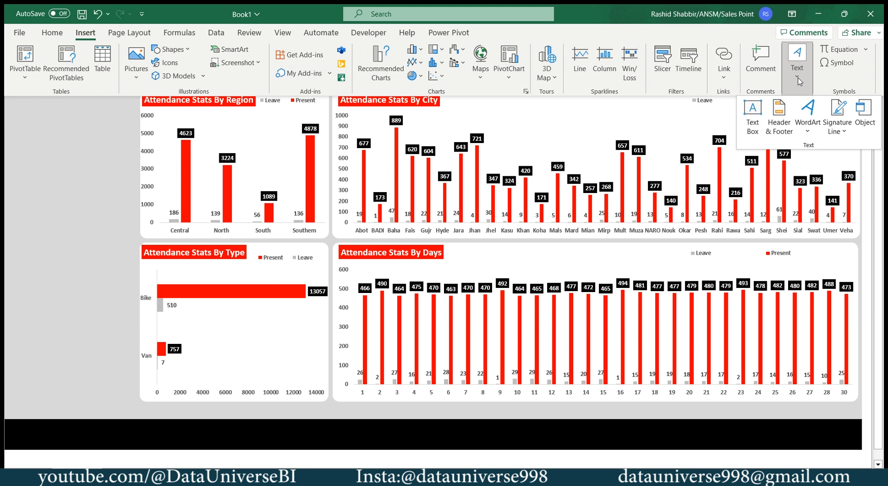
click(754, 116)
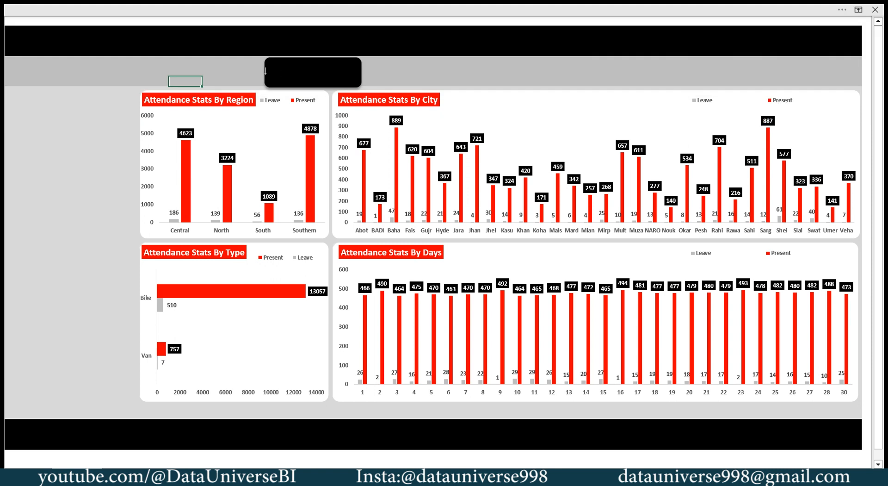
drag(265, 74, 361, 86)
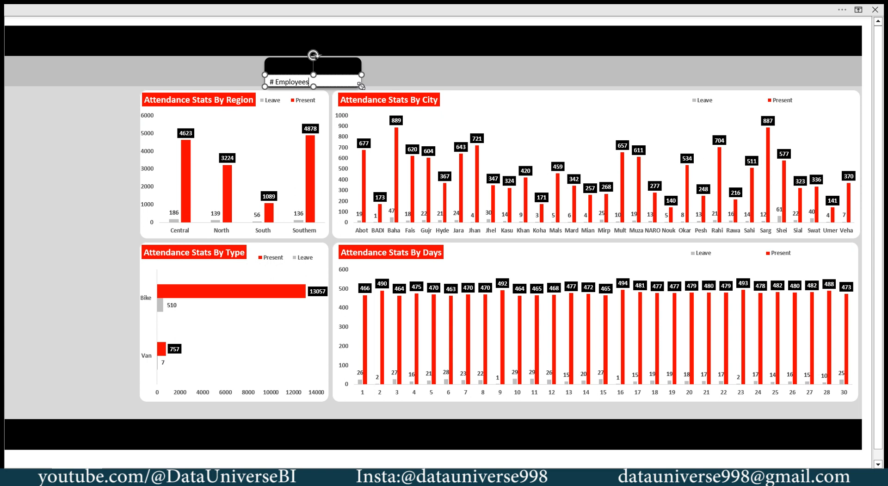
Keep the full ribbon on display, and center and bold the # Employees text in the Calibri Light font
key(ctrl+a)
click(334, 11)
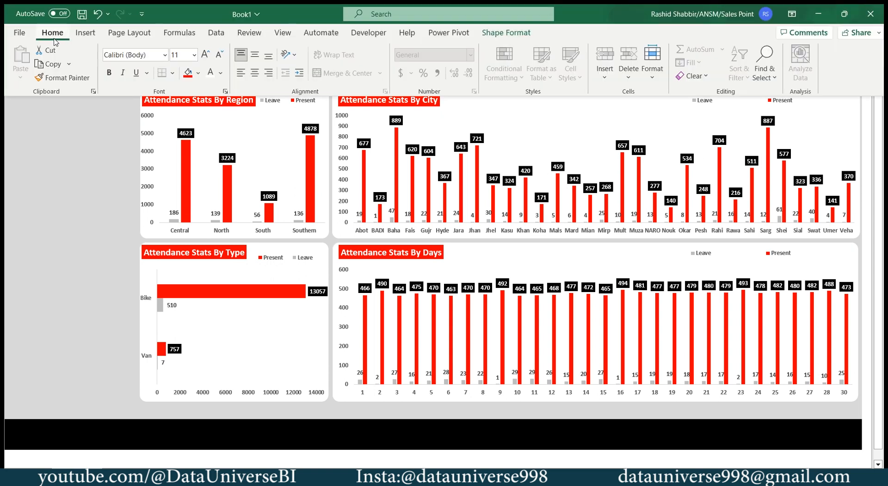
click(792, 14)
click(787, 108)
click(255, 73)
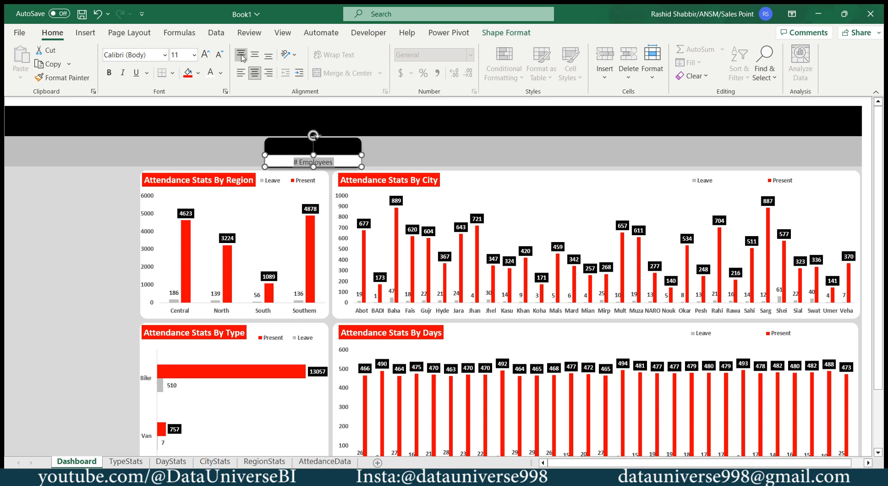
click(110, 75)
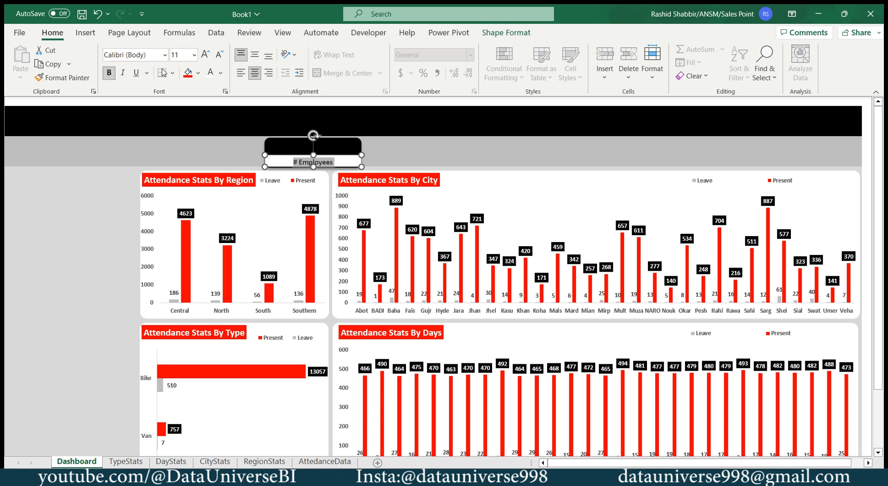
click(163, 54)
click(134, 90)
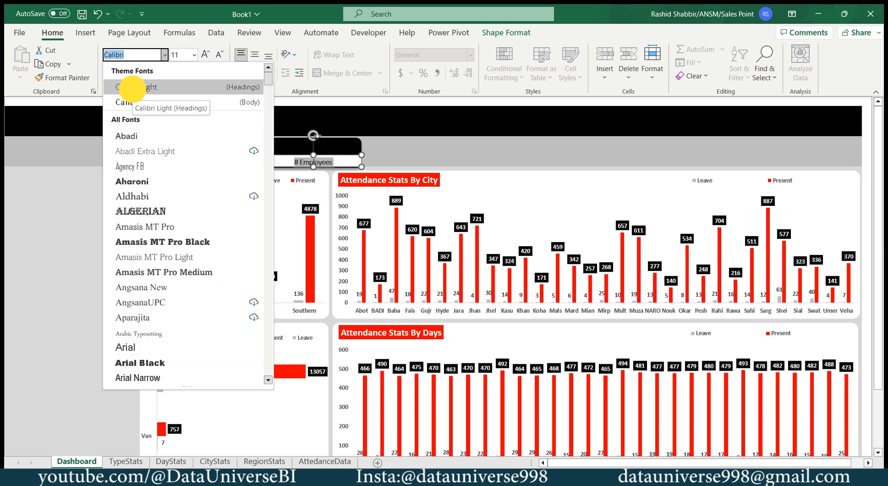
Remove the # Employees text box's fill and outline, and make its text white
click(504, 32)
click(414, 49)
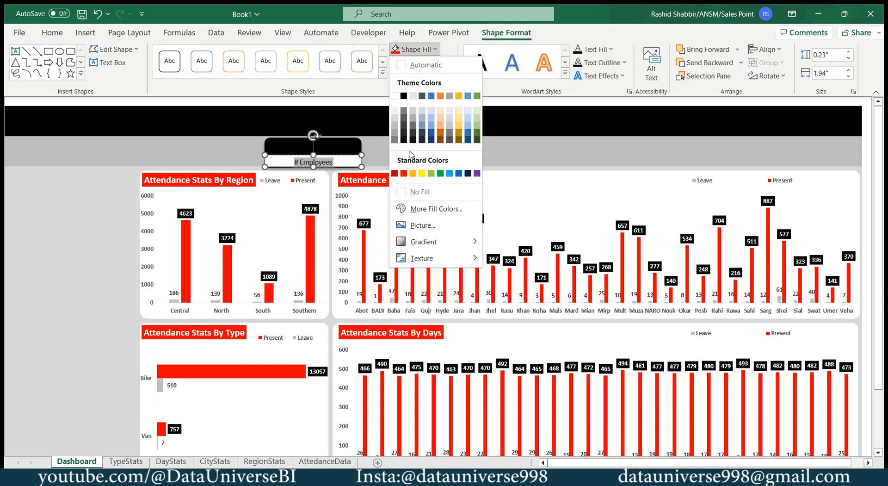
click(417, 192)
click(50, 32)
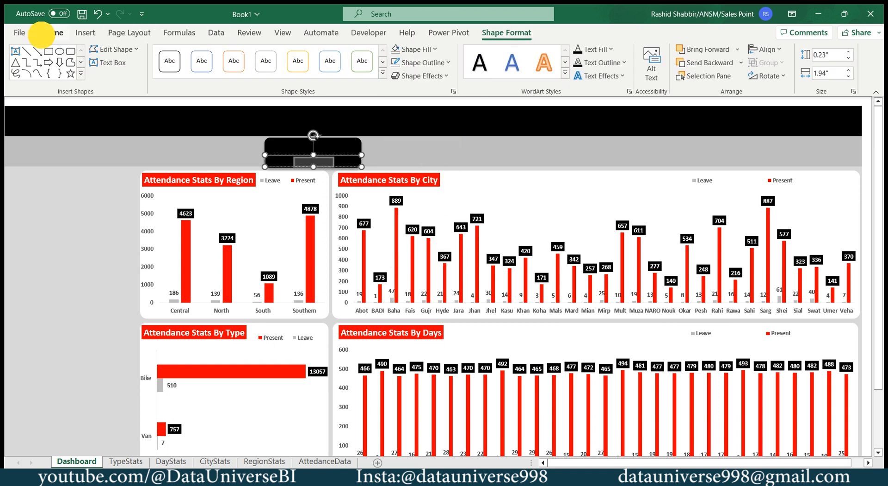
click(211, 75)
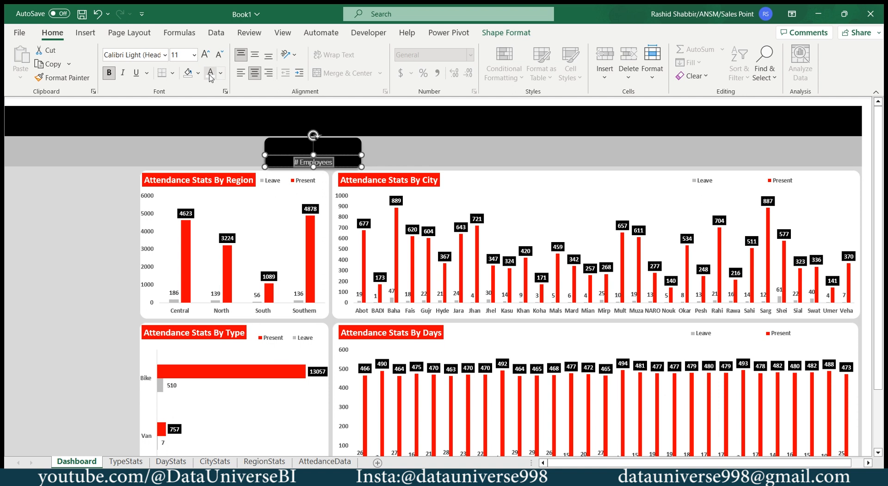
click(506, 32)
click(436, 63)
click(423, 206)
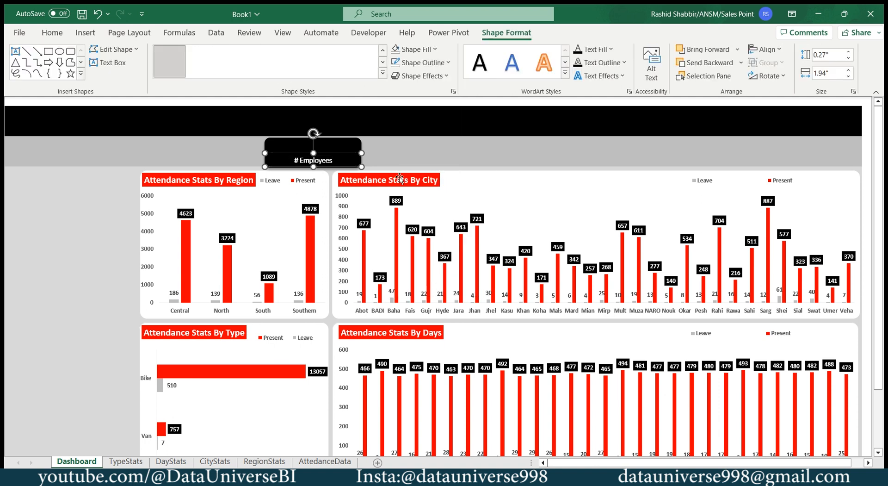
Group the black rectangle with its # Employees label and place three copies of the card in a row along the grey strip
click(416, 152)
click(320, 148)
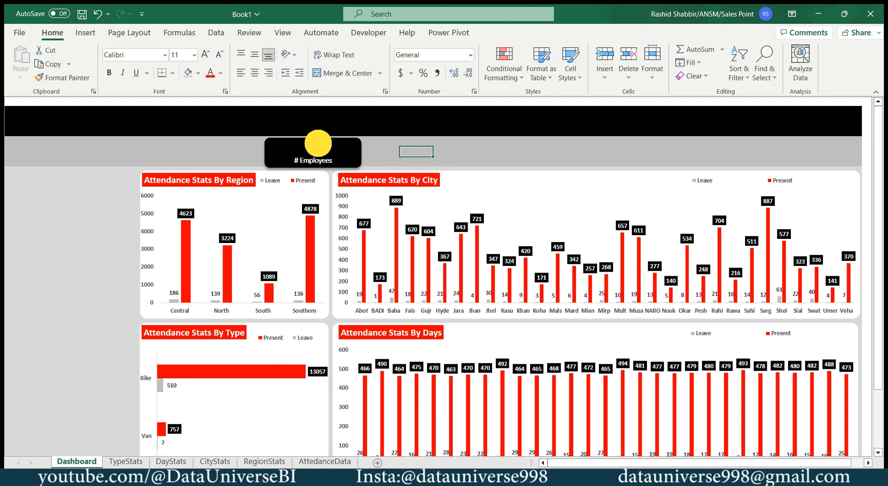
click(315, 159)
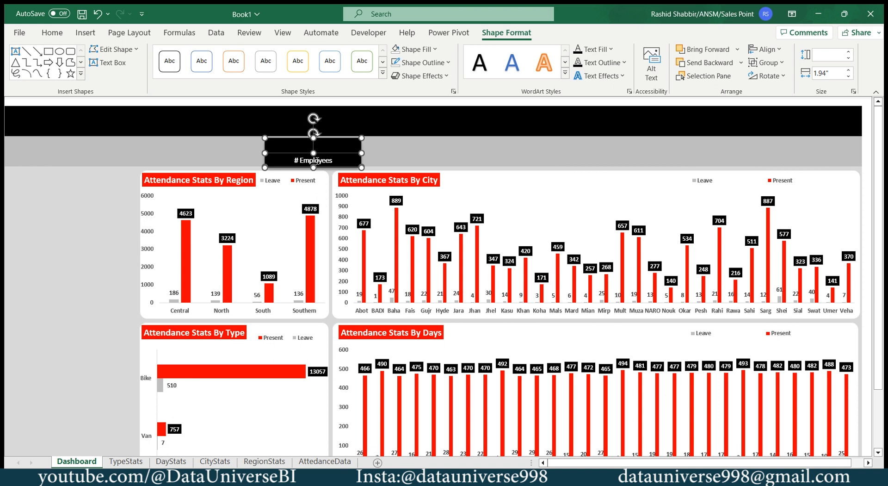
right_click(333, 137)
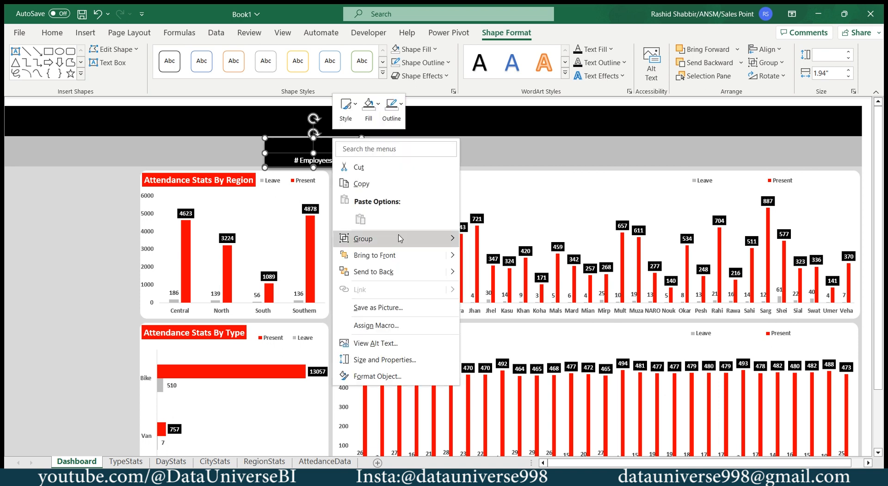
mouse_move(401, 238)
click(486, 239)
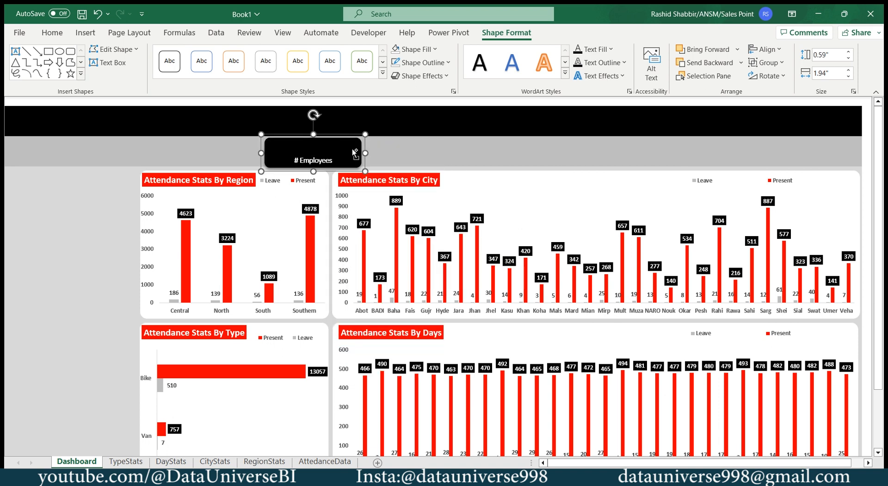
drag(352, 148, 654, 134)
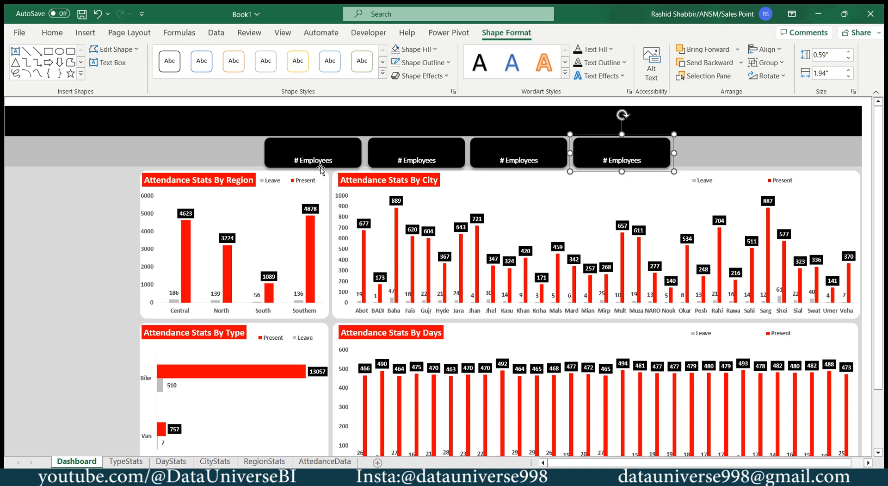
Change the second card's label to "# Present"
click(320, 160)
click(416, 158)
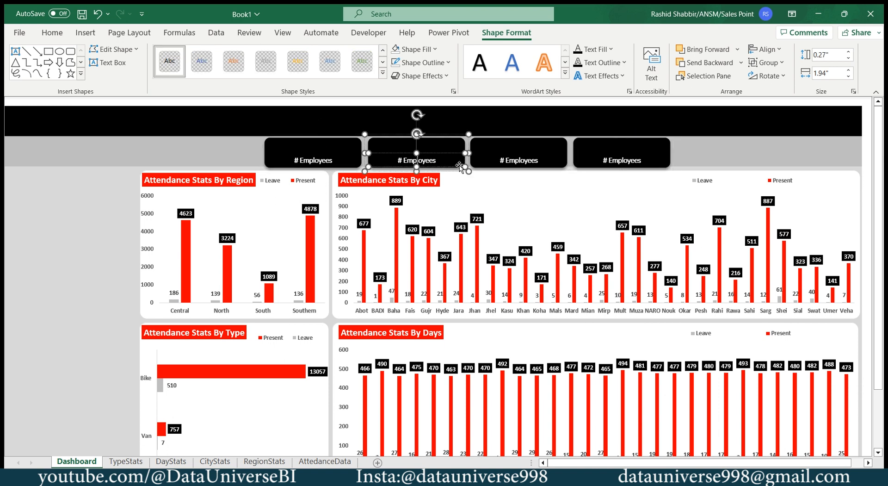
text(Present)
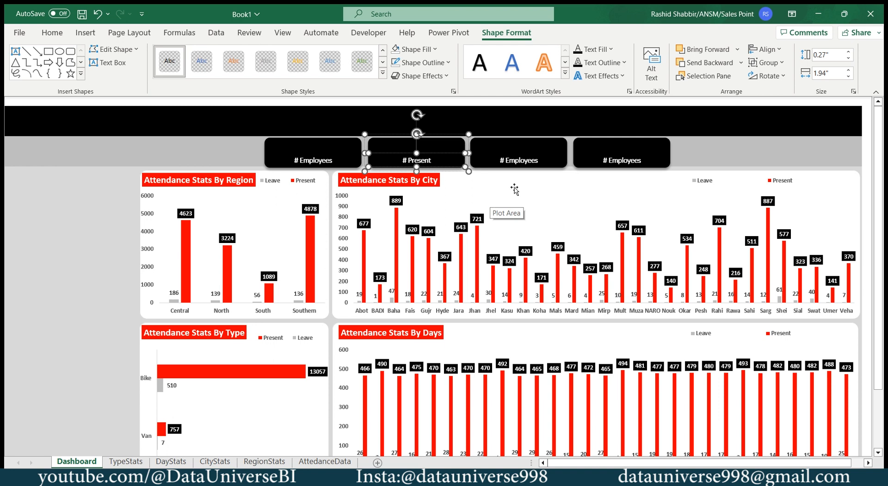
Change the third card's label to "# Absent/Leave"
double_click(522, 160)
text(Absent)
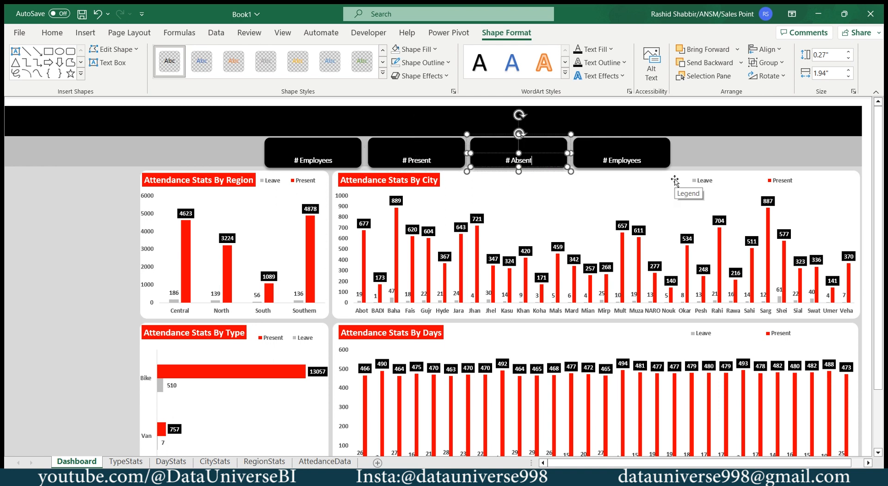
text(/Leave)
Copy the fourth card to make a fifth beside it, and label these two cards "% Of Present" and "% Of Absent/Leave"
drag(642, 139, 742, 133)
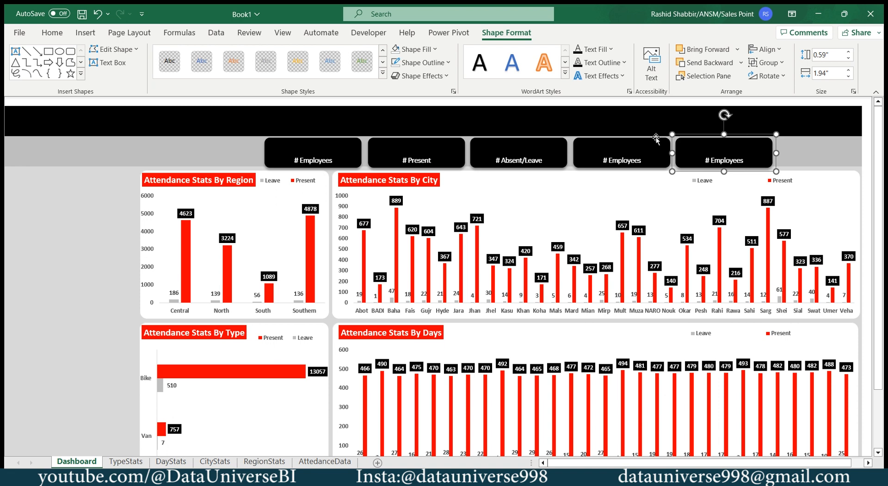
text(%)
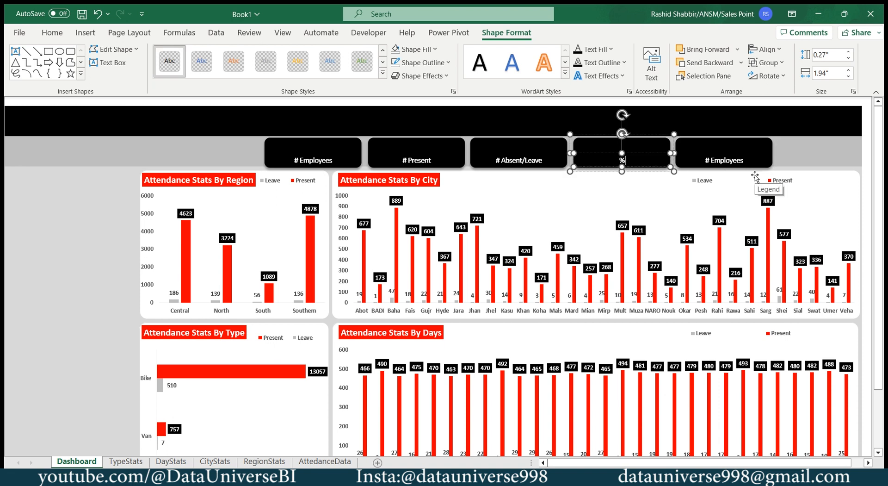
text( Of Present)
click(738, 162)
text(%)
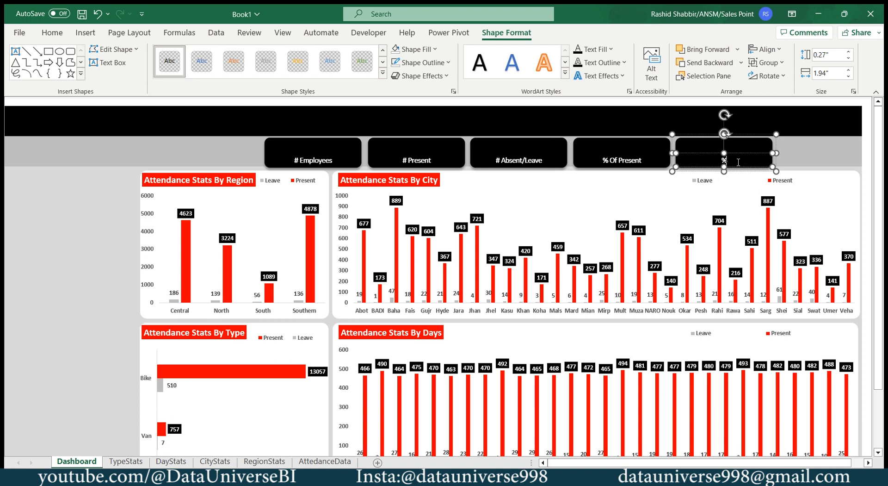
text( Of Absent/Leave)
click(218, 152)
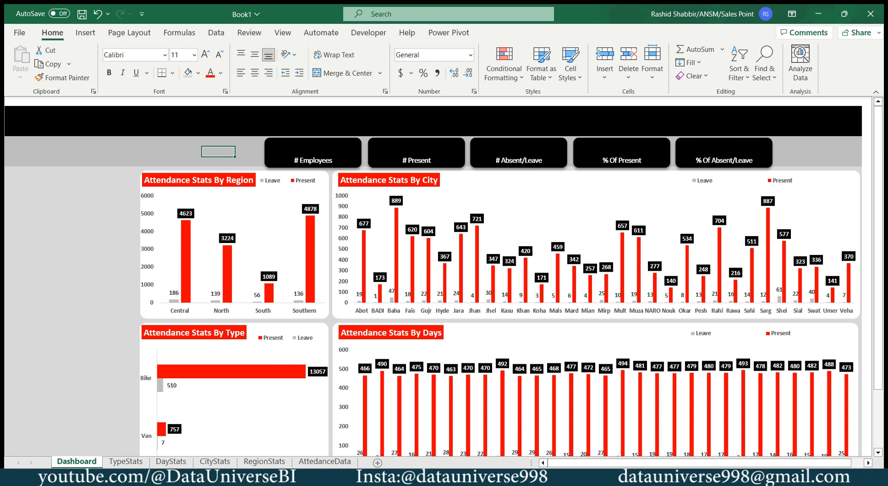
Add a new worksheet directly after Dashboard and name it KPIs
click(378, 462)
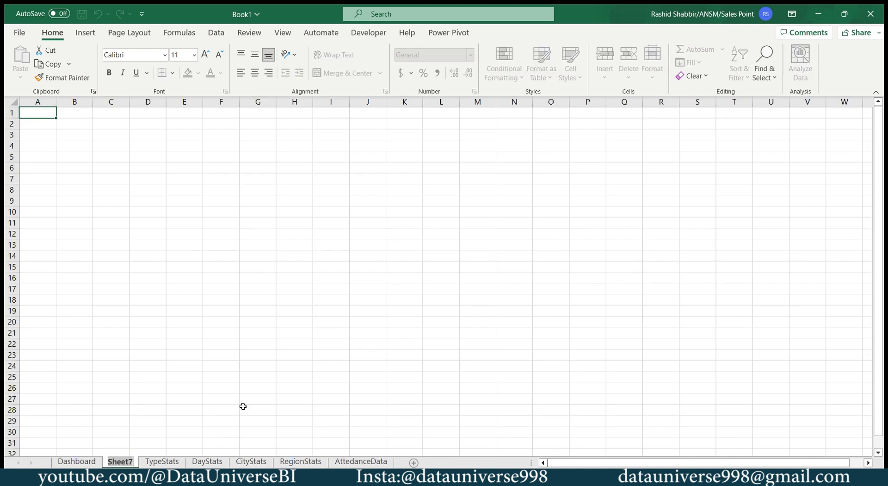
text(KPIs)
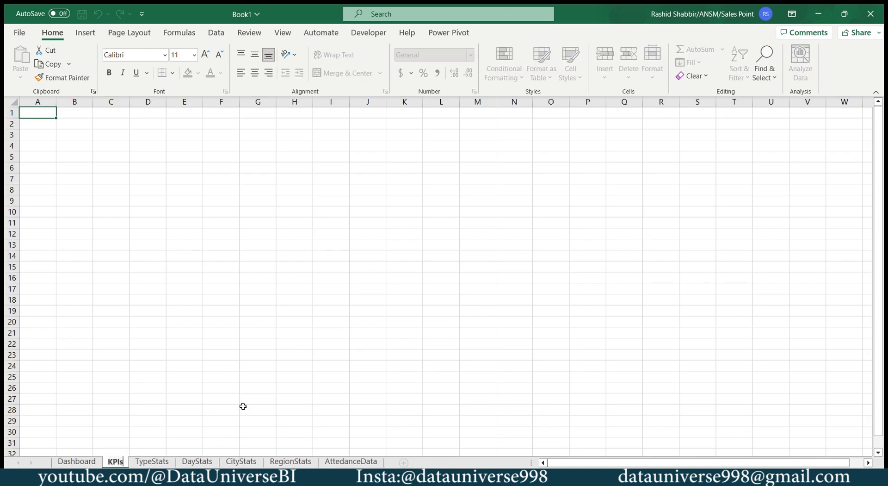
key(Return)
Copy the PivotTable from the TypeStats sheet to cell B2 of the KPIs sheet
click(148, 461)
click(97, 138)
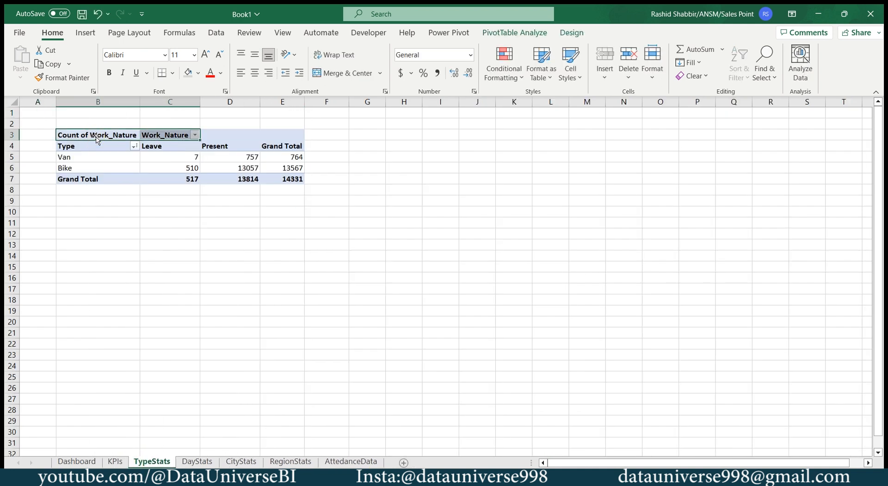
click(116, 461)
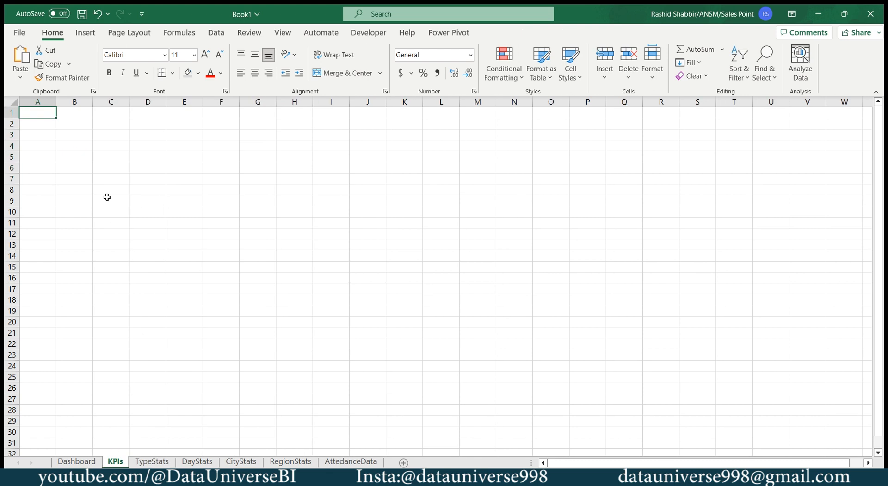
click(74, 124)
key(ctrl+v)
Add Saleman Name to the copied PivotTable's values and remove its Work_Nature column, Type row and Count of Work_Nature fields
right_click(104, 134)
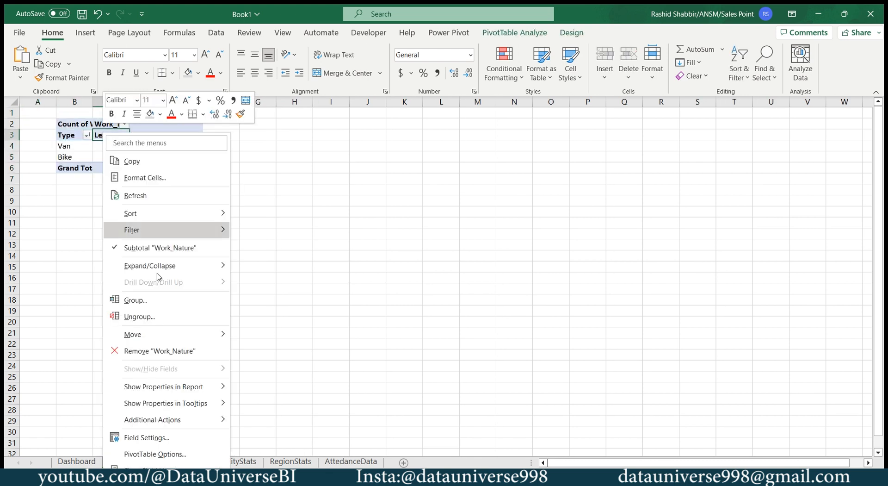
click(148, 467)
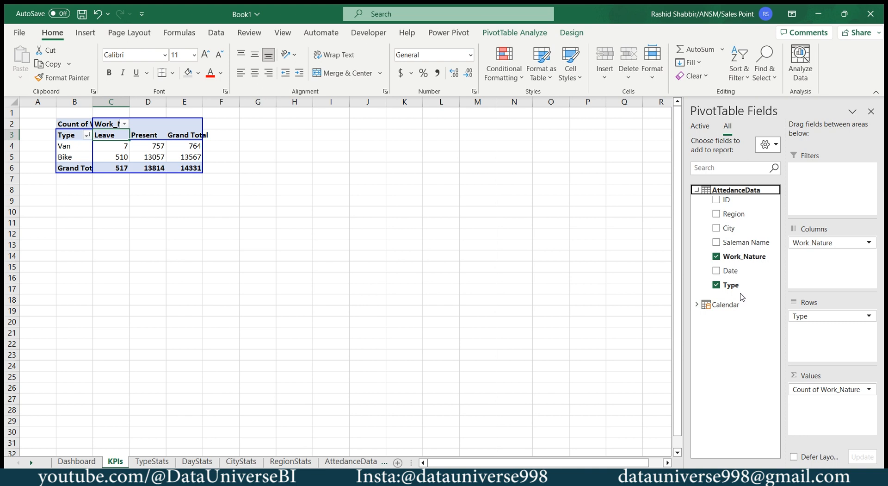
click(737, 245)
drag(737, 245, 825, 417)
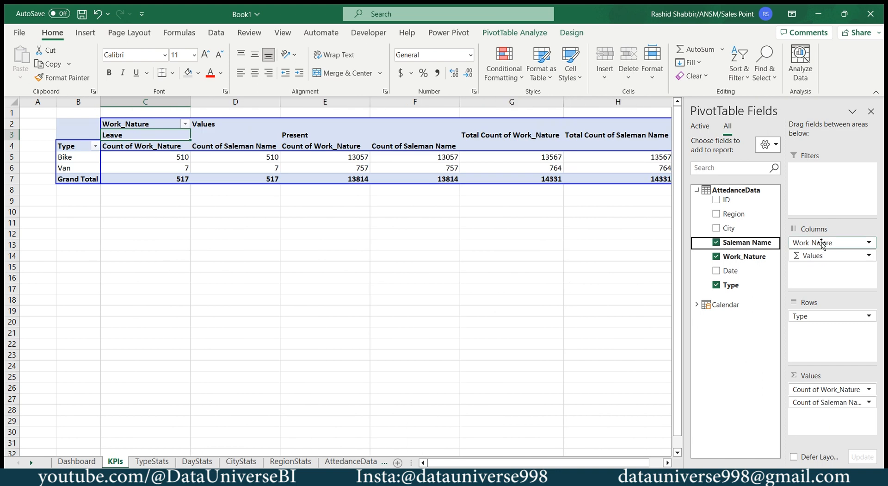
drag(822, 244, 610, 226)
drag(814, 316, 605, 294)
drag(814, 389, 536, 276)
Summarize the Saleman Name value field by Distinct Count, formatted as Number with 0 decimal places
click(869, 390)
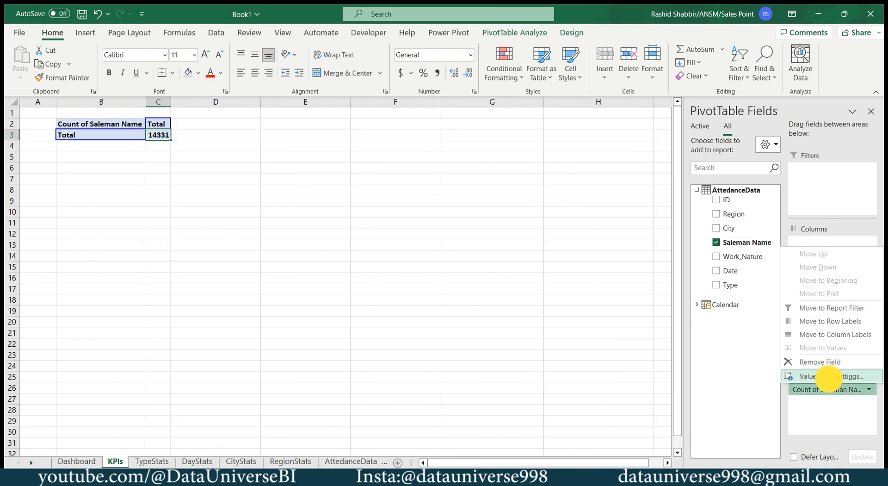
click(831, 376)
click(555, 204)
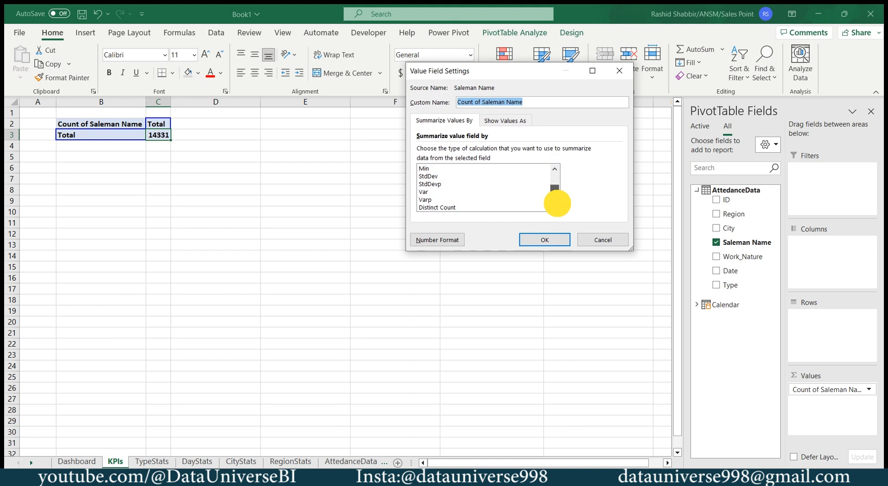
click(436, 207)
click(437, 239)
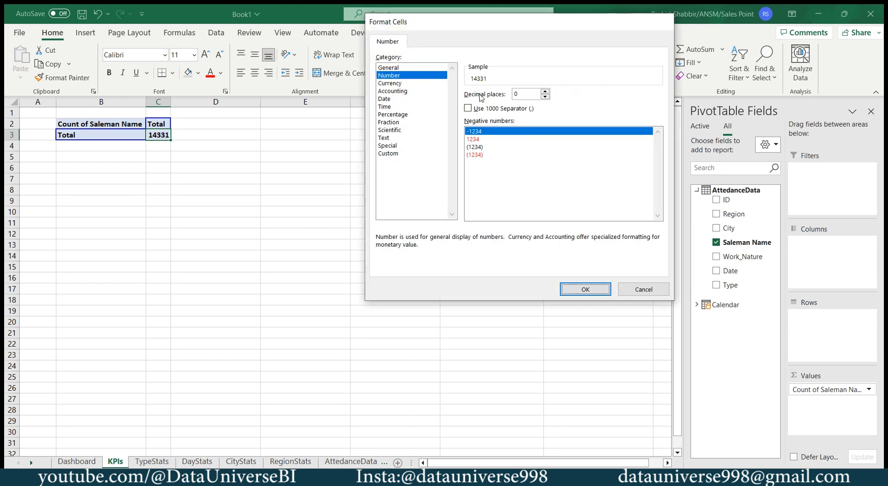
click(585, 288)
click(541, 236)
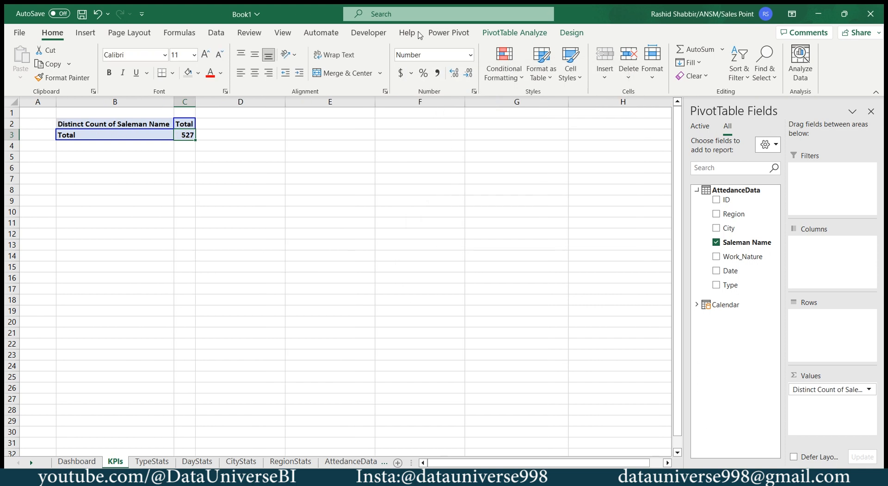
Name the distinct-count PivotTable on the KPIs sheet "employees"
click(571, 33)
click(513, 33)
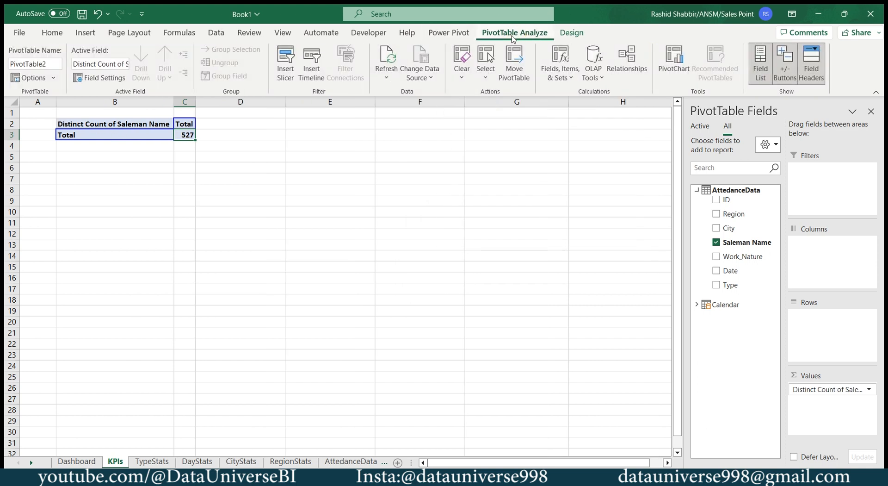
click(54, 64)
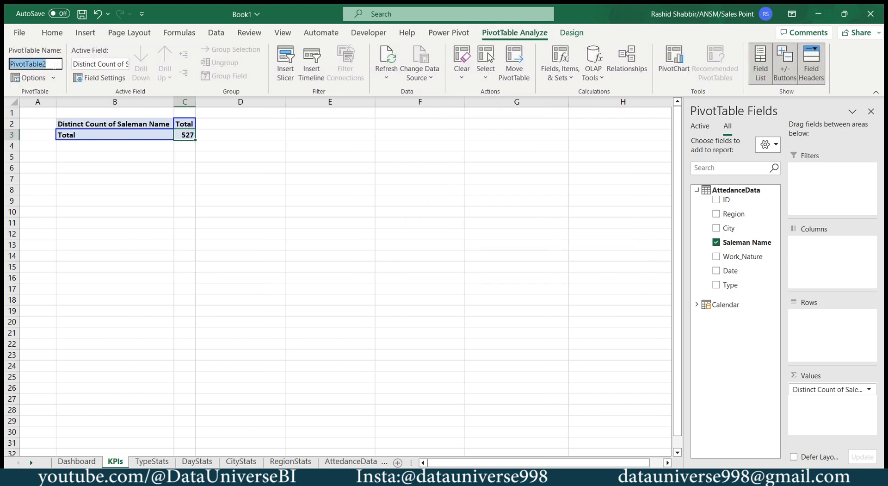
text(employees)
Enter the labels "Present" in cell A5 and "Leave" in cell A8 of the KPIs sheet
click(38, 156)
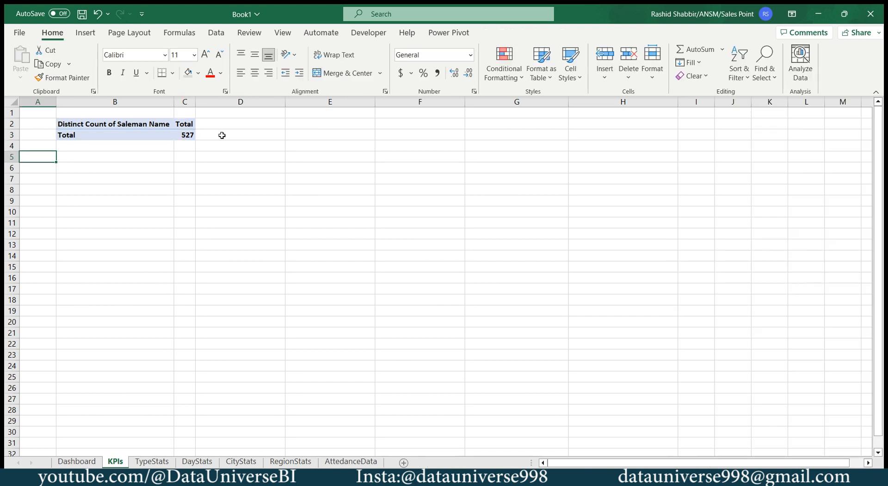
text(Present)
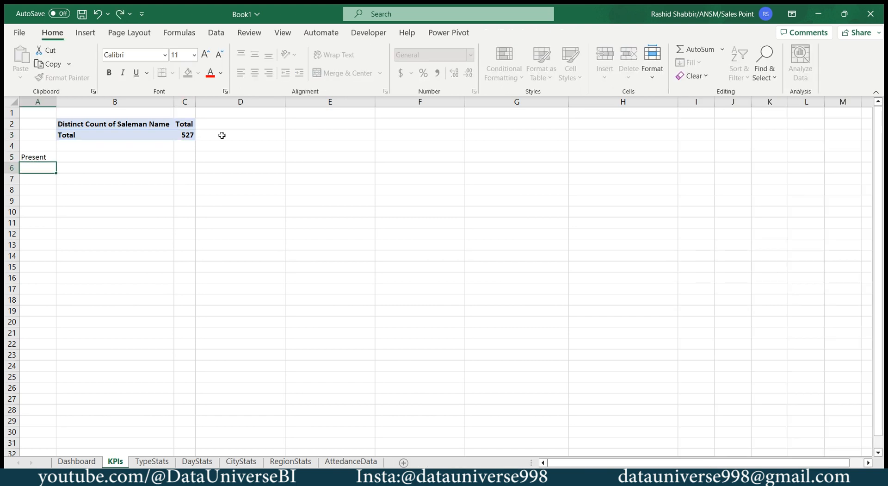
key(Return)
key(Return)
key(Return)
text(Leave)
key(Return)
key(Return)
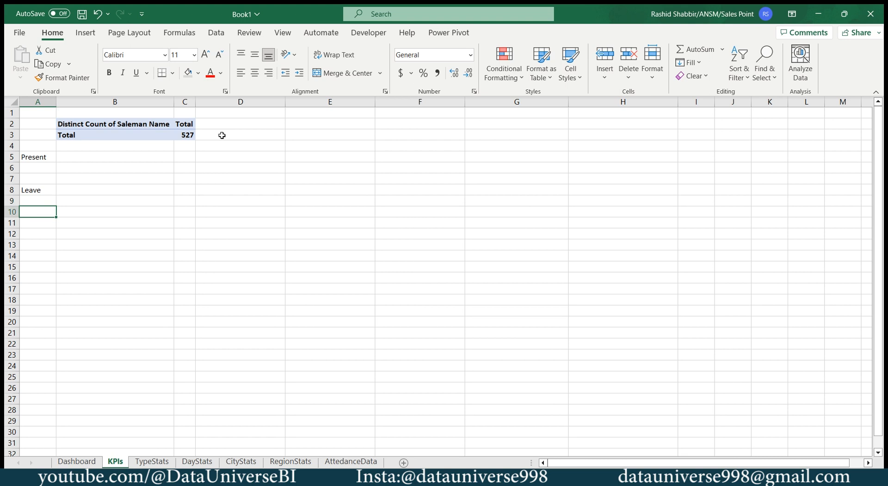
Open the Power Pivot data model, widen AttedanceData's ID column and check which values the Work_Nature filter offers
click(37, 157)
click(447, 33)
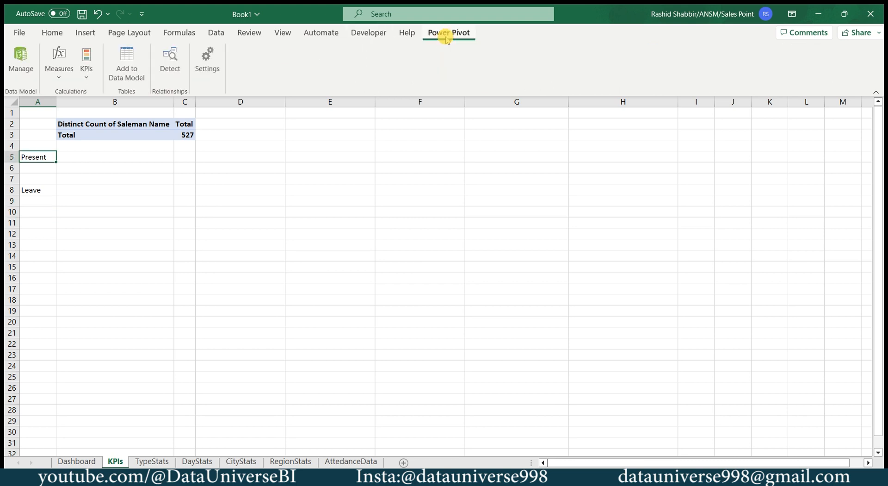
click(17, 56)
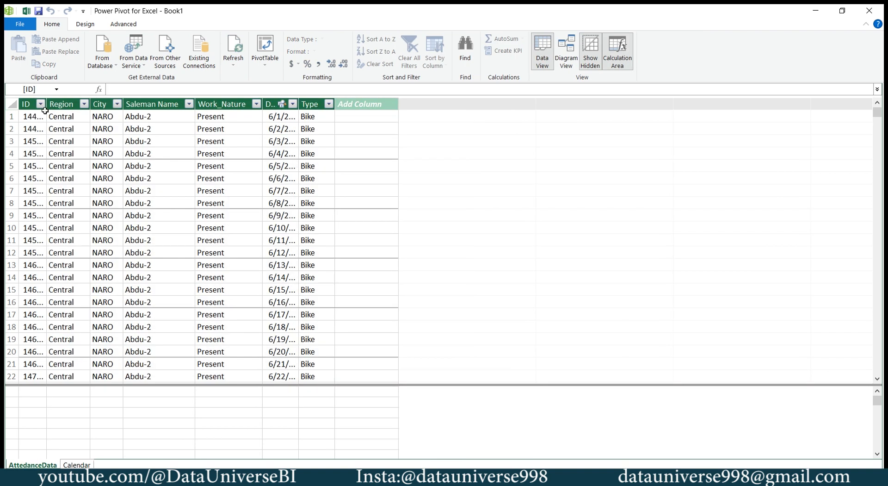
drag(46, 104, 89, 104)
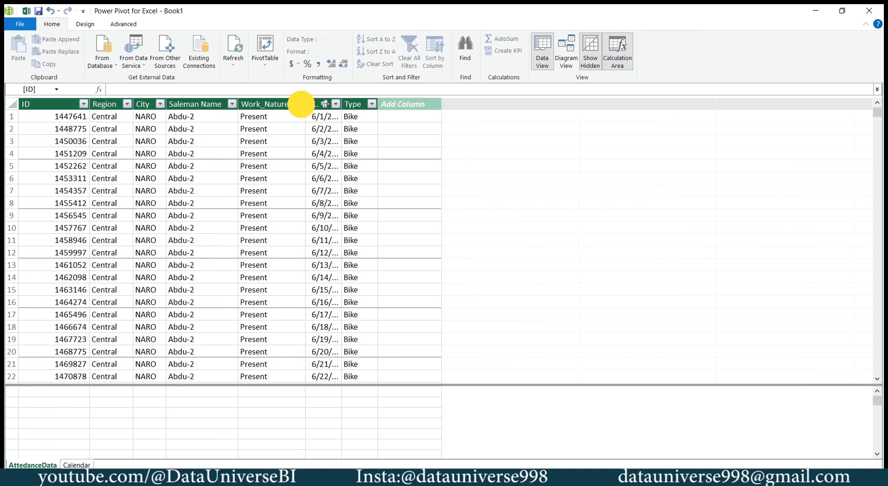
click(300, 103)
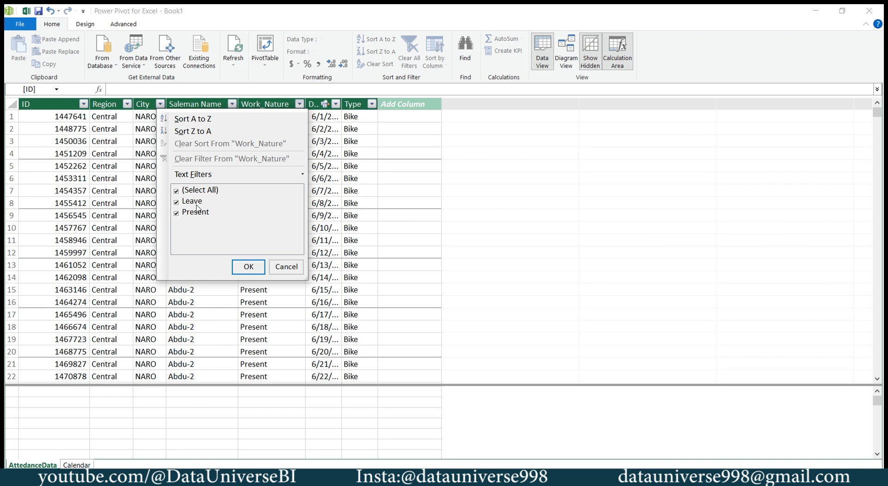
Start a measure in the calculation area below the ID column as Present := CALCULATE(COUNT(AttedanceData[Work_Nature])
click(54, 402)
text(Prese)
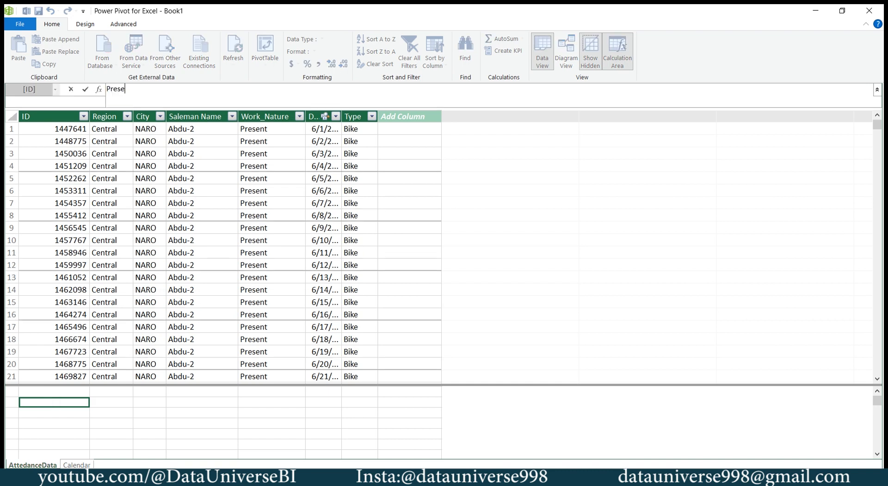
text(nt := CALCULATE()
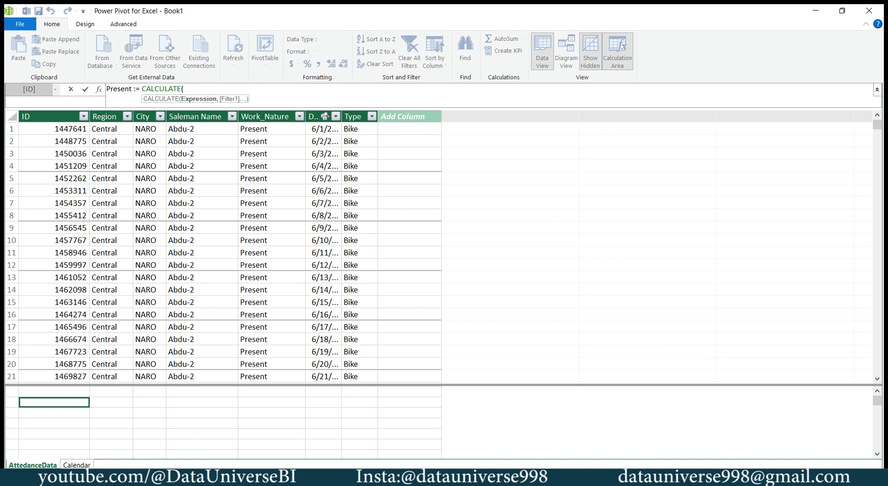
click(227, 86)
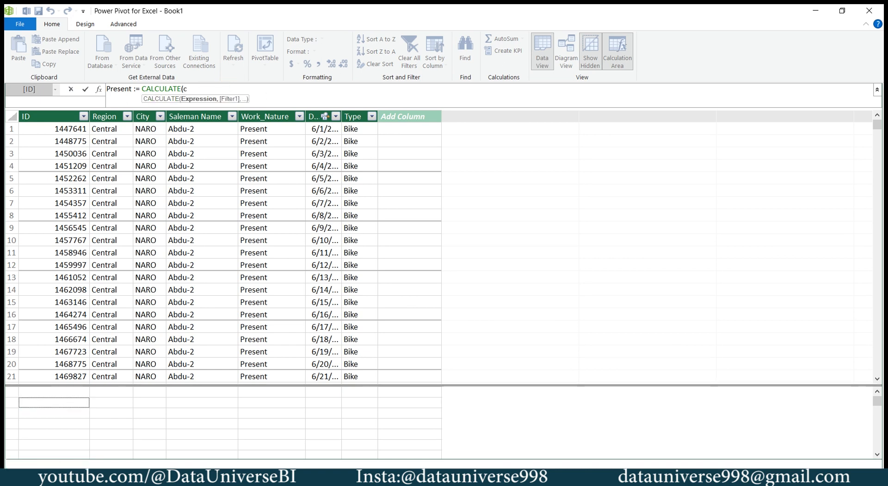
text(coun)
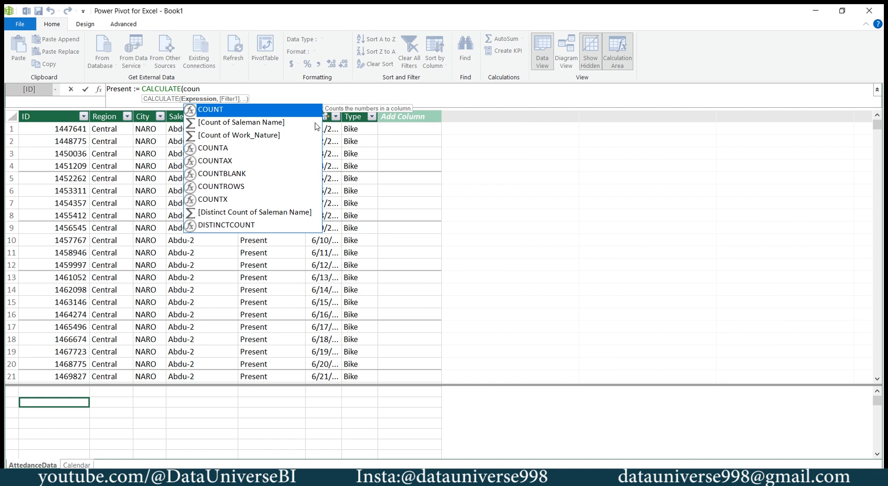
key(Tab)
key(Down)
key(Down)
key(Down)
key(Down)
key(Down)
key(Down)
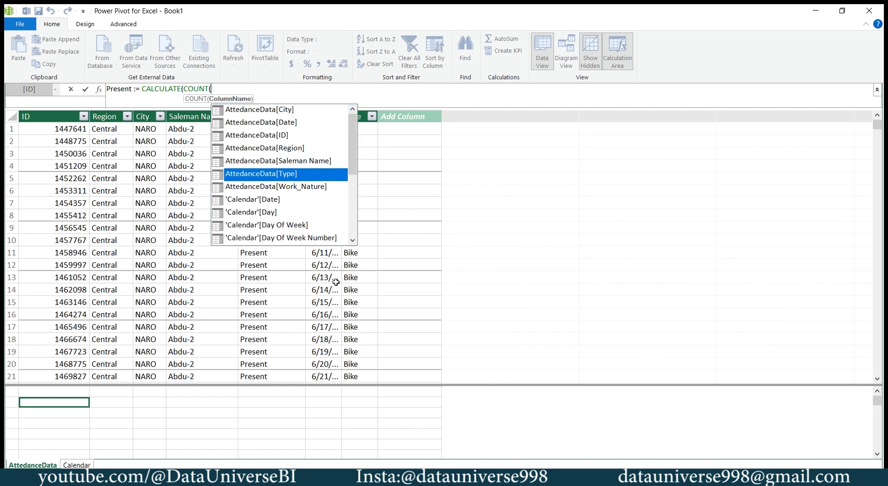
key(Tab)
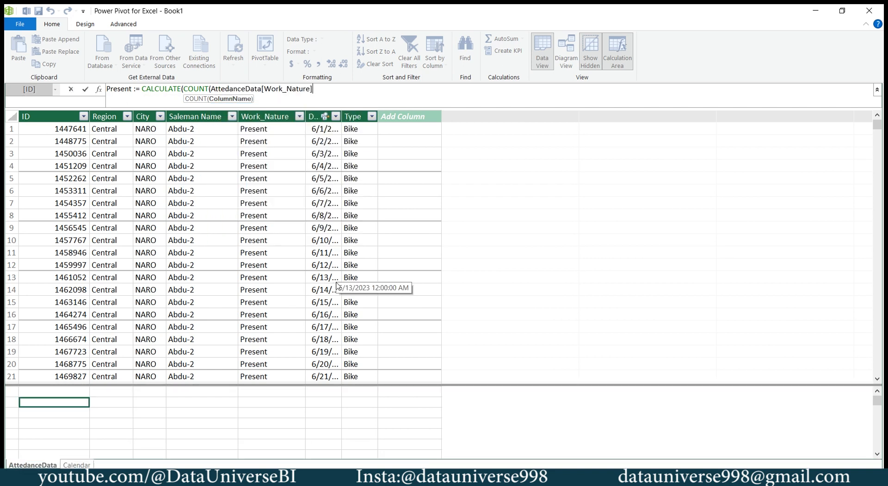
text())
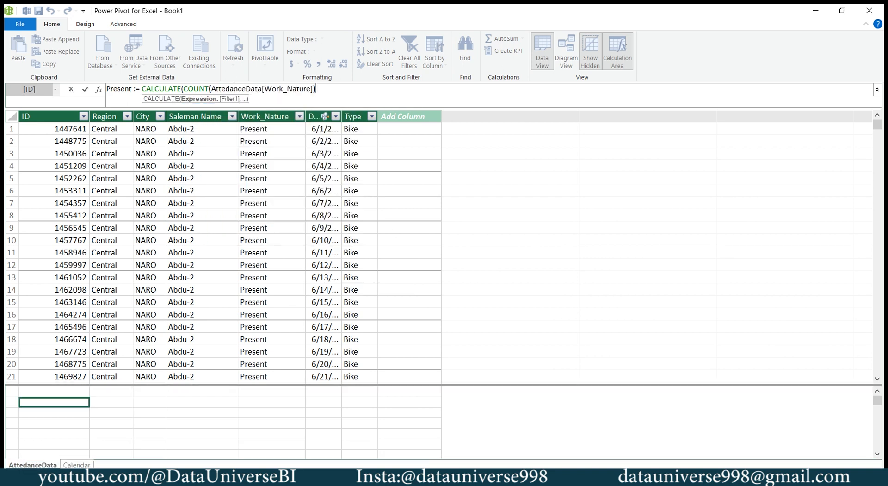
Complete the Present measure with the filter AttedanceData[Work_Nature] = "Present"
text(,)
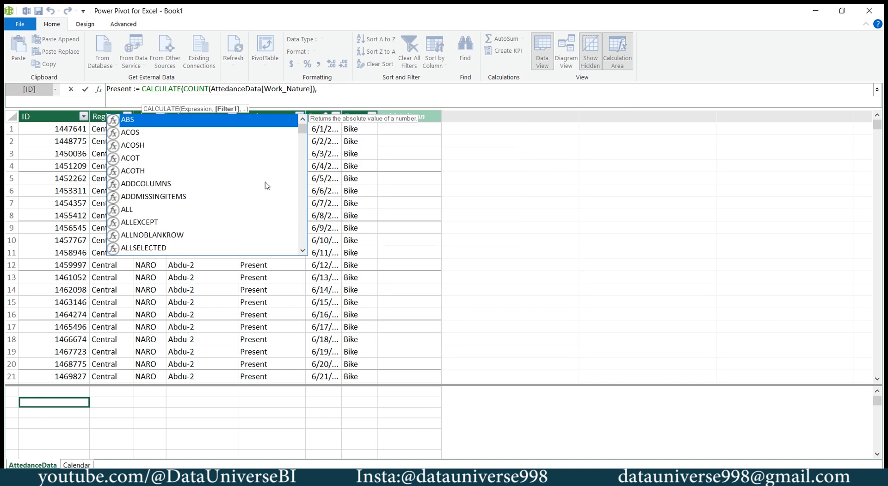
text(atte)
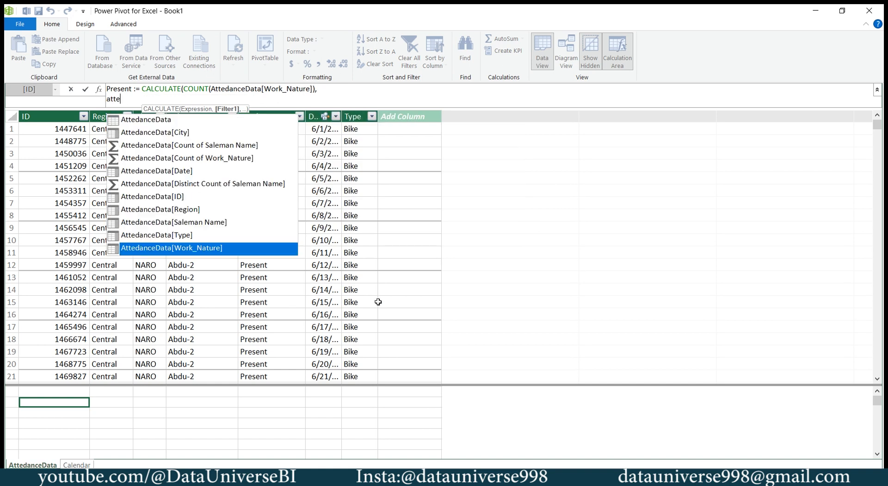
key(Tab)
text(=)
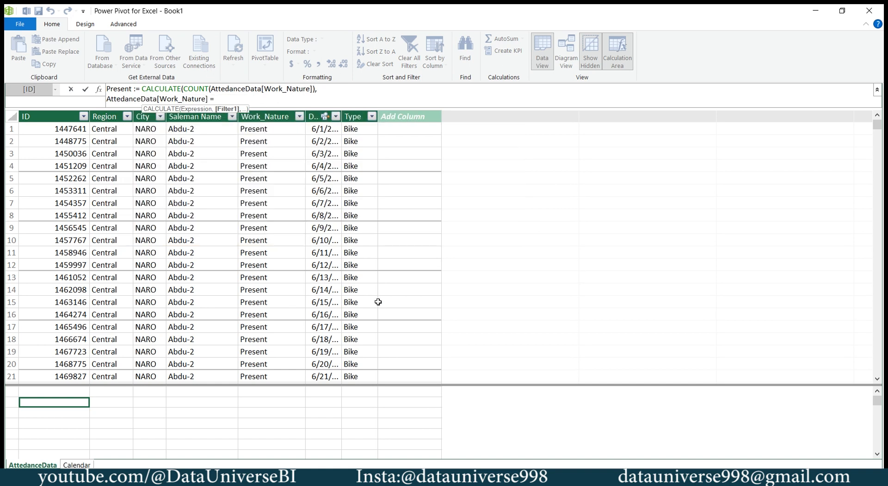
text( "Present"))
key(Return)
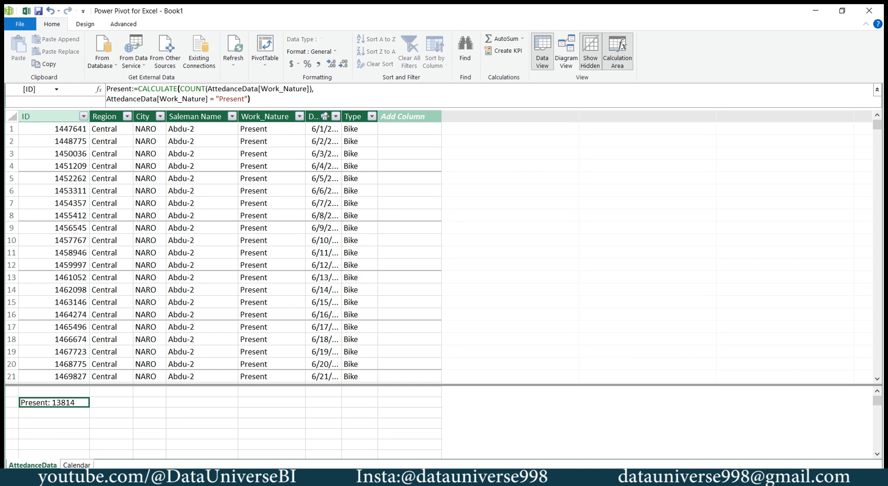
Copy the Present measure's formula into the calculation area cell two rows below it
click(254, 101)
key(ctrl+a)
key(ctrl+c)
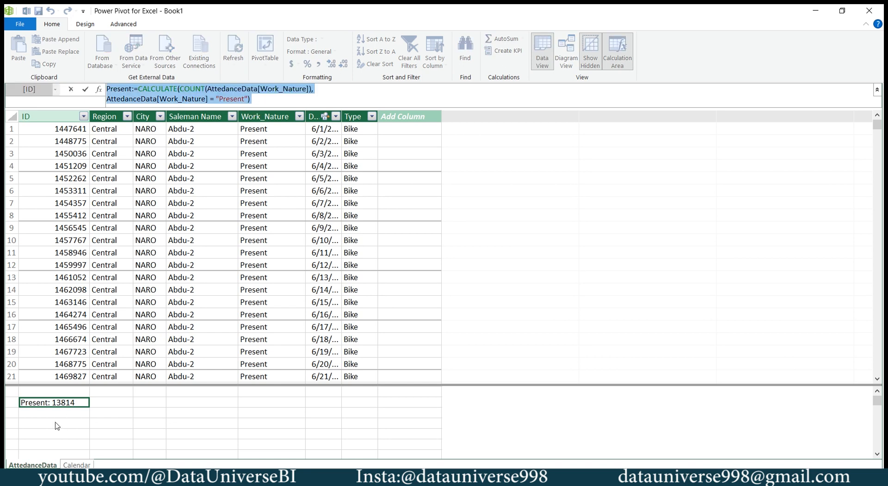
click(54, 422)
key(ctrl+v)
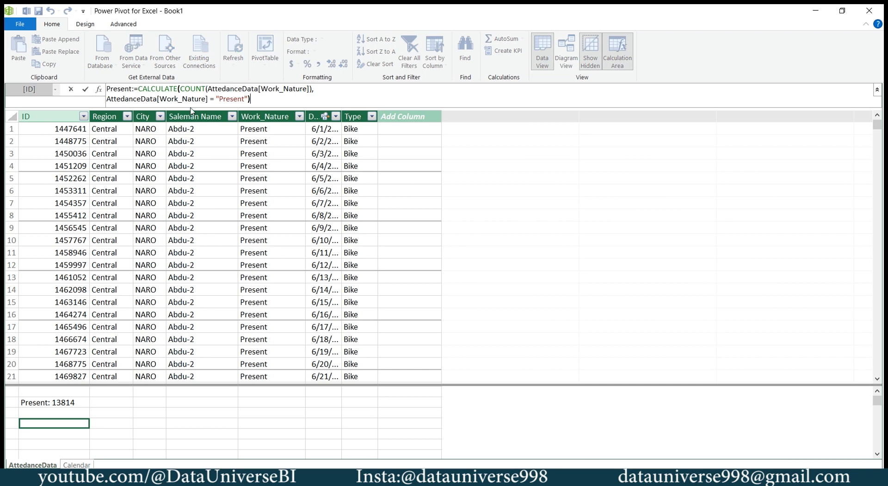
Rename the copied measure Leaves and change its Work_Nature filter value to "Leave"
double_click(117, 88)
text(Leave)
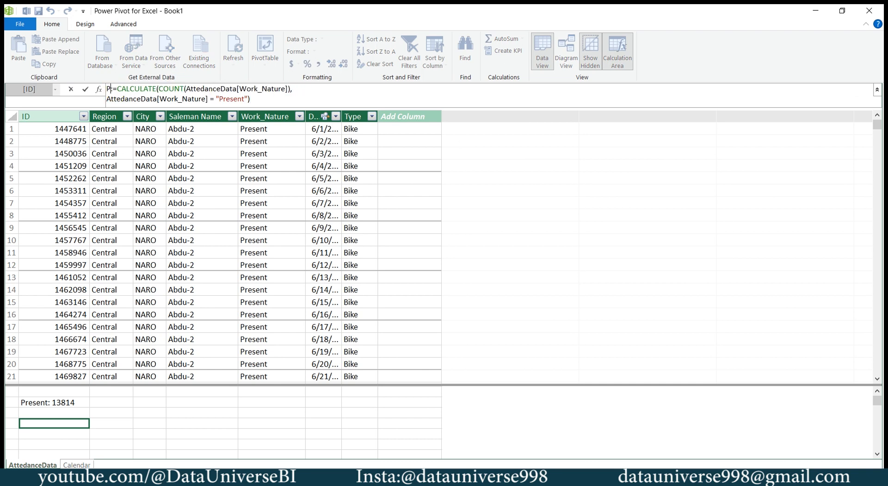
text(s)
double_click(225, 98)
text(Leave)
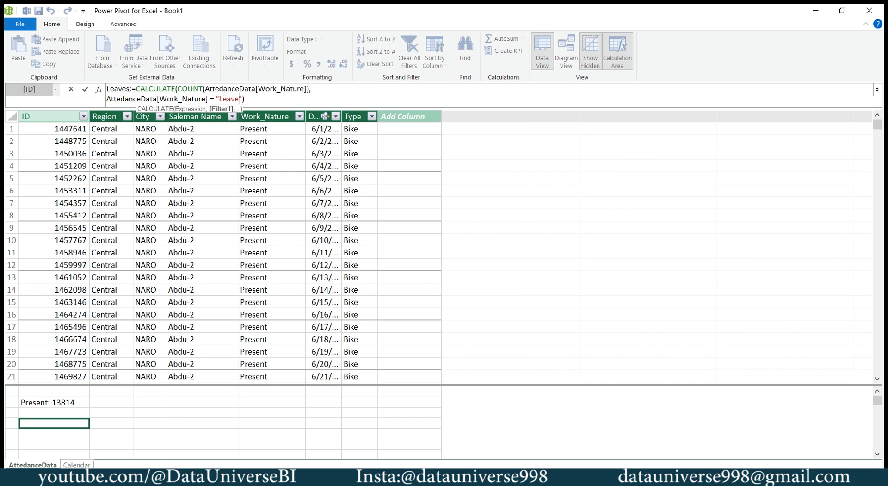
drag(178, 88, 309, 88)
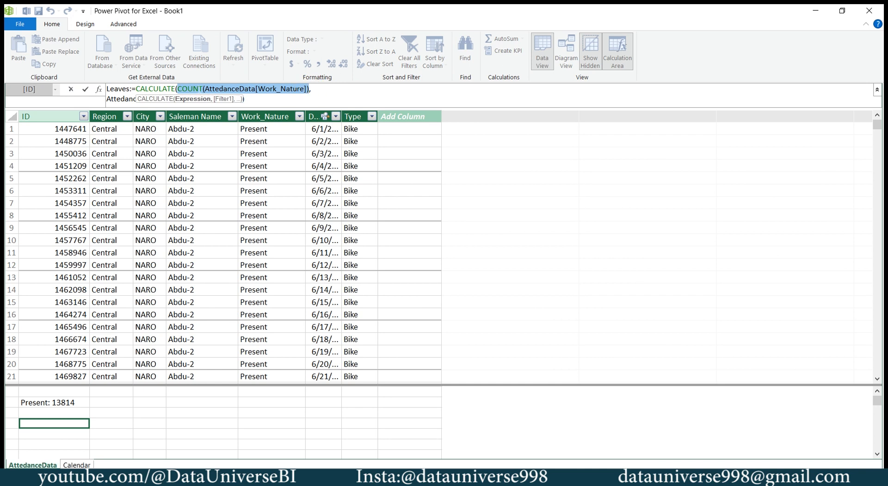
click(245, 98)
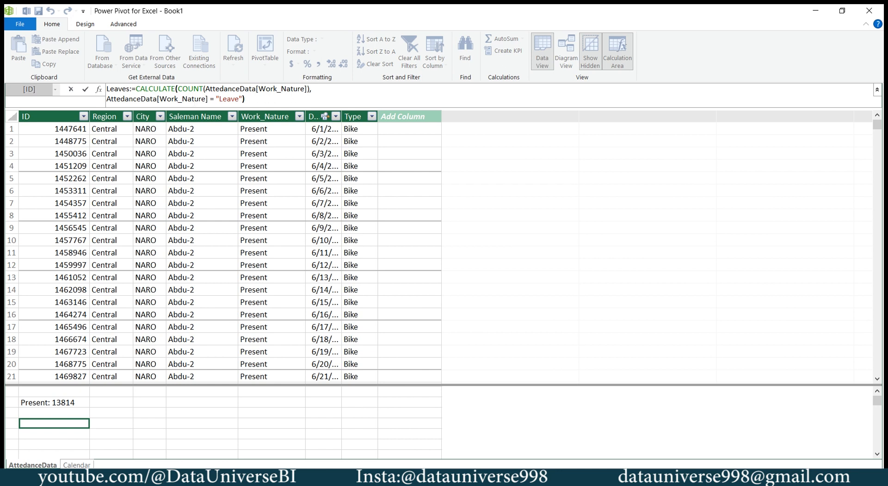
key(Return)
Switch back to the Excel workbook and paste a copy of the distinct-count PivotTable at B5 of the KPIs sheet
key(alt+Tab)
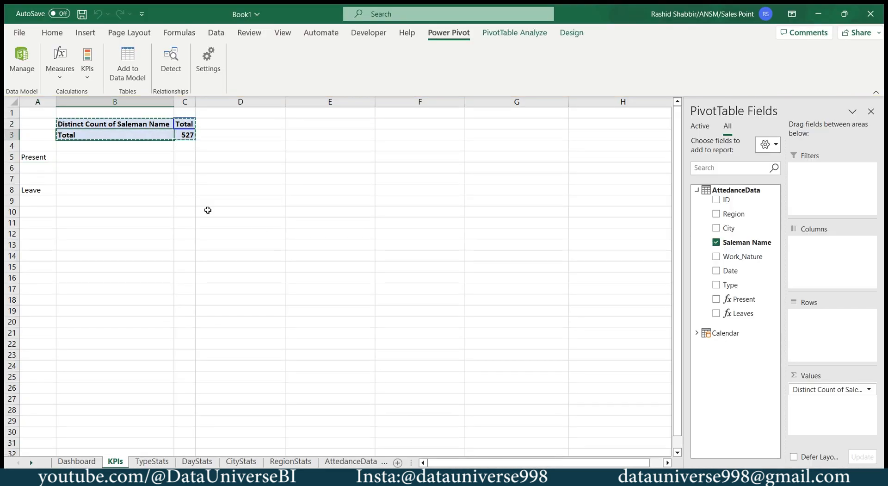
key(Down)
key(Down)
text(Distinct Count of Saleman Name	Total Total	527)
Name the PivotTable at B5 "Present" and replace its distinct count of Saleman Name with the Present measure
key(Left)
key(F2)
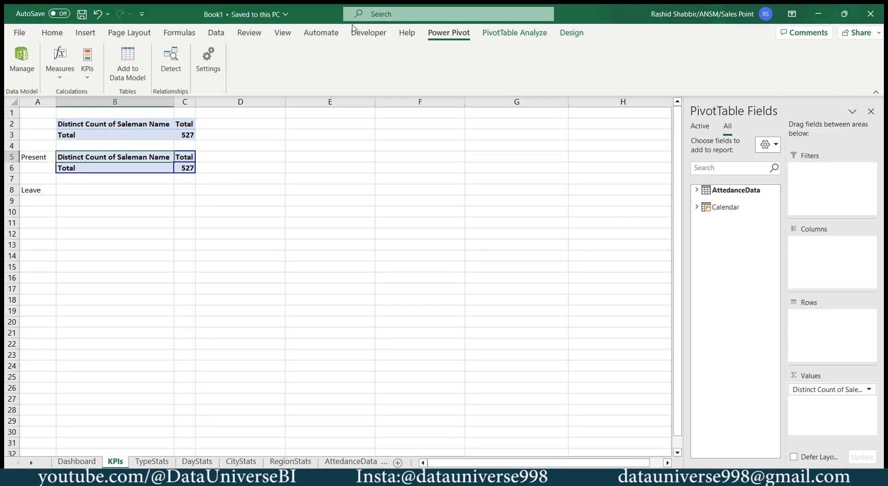
click(486, 34)
click(35, 64)
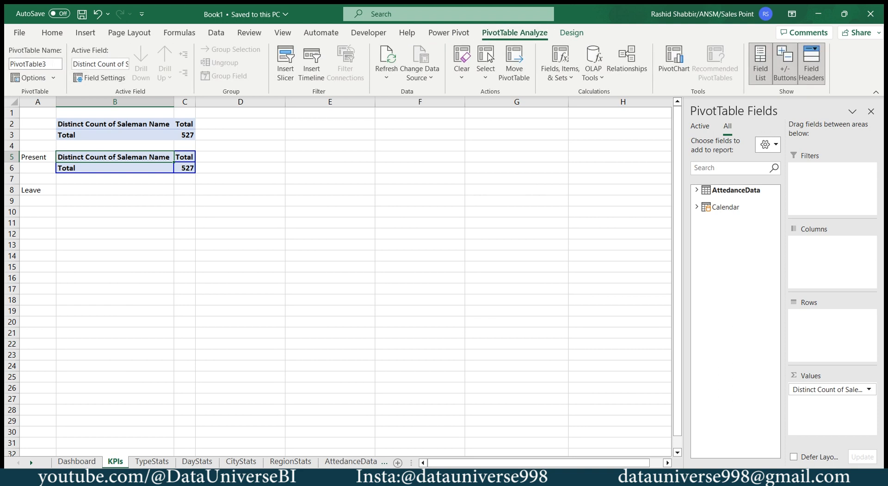
text(Present)
key(Return)
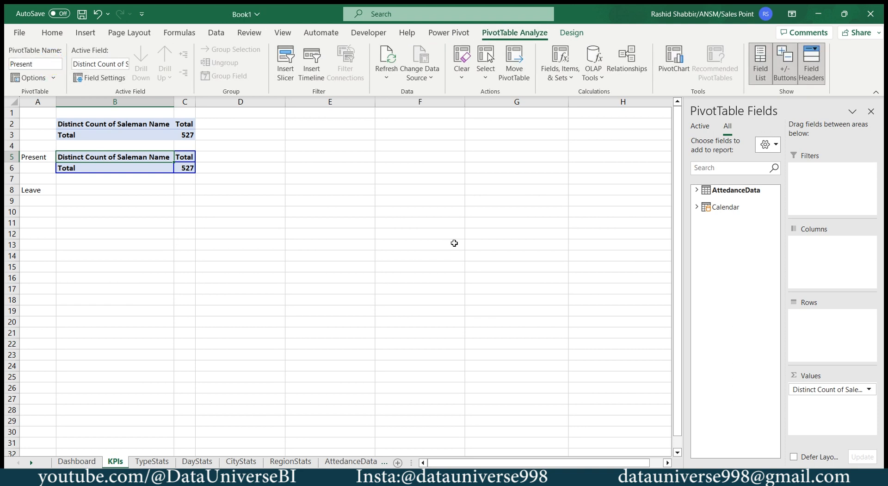
click(721, 189)
drag(749, 315, 560, 278)
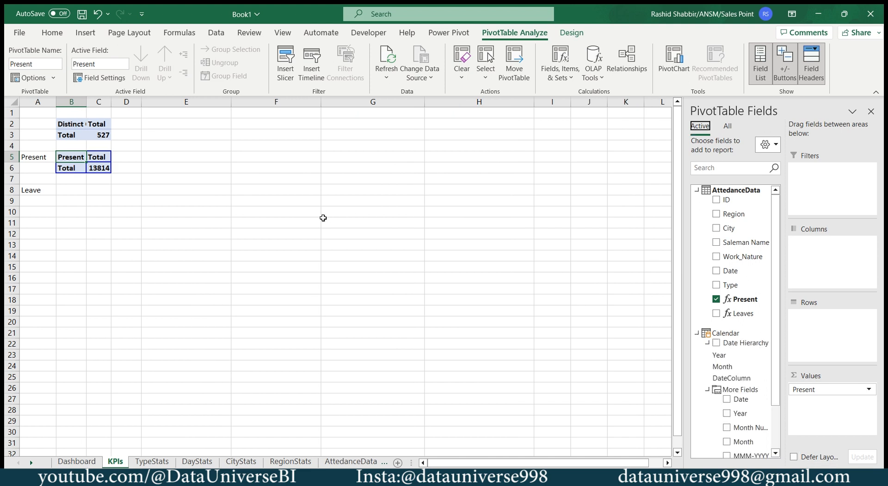
Copy the Present PivotTable to cell B8, beside the Leave label
click(74, 162)
key(ctrl+c)
key(Down)
key(Down)
key(Down)
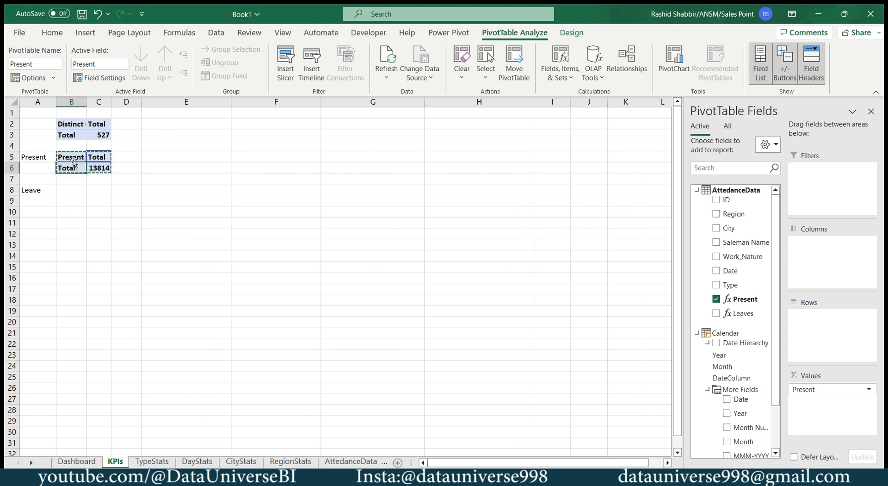
key(ctrl+v)
Name the PivotTable at B8 "Leave" and replace its Present value with the Leaves measure
key(Left)
key(F2)
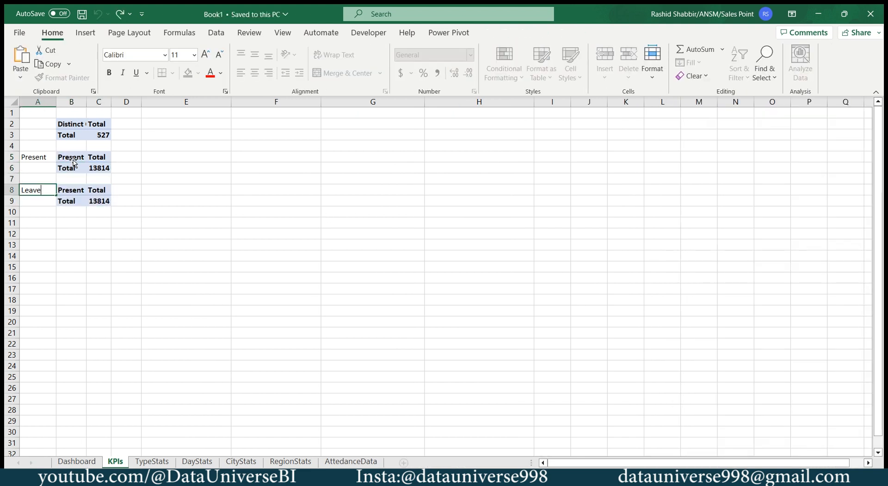
key(Tab)
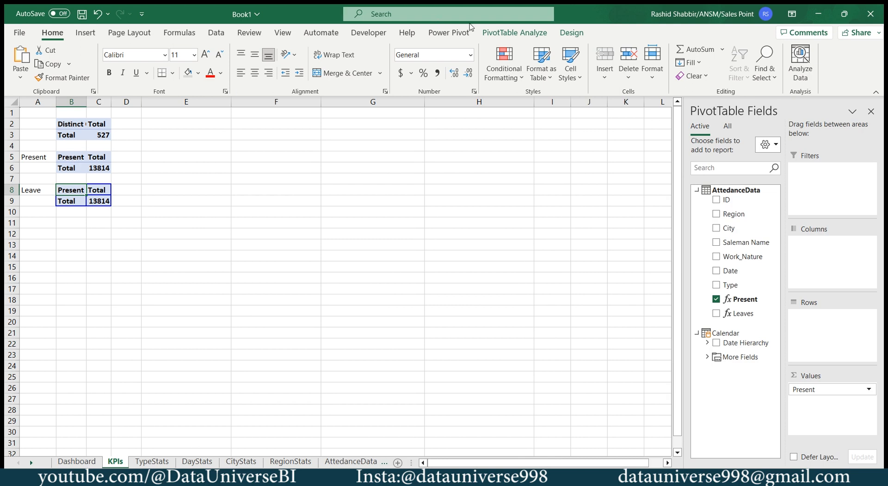
click(504, 31)
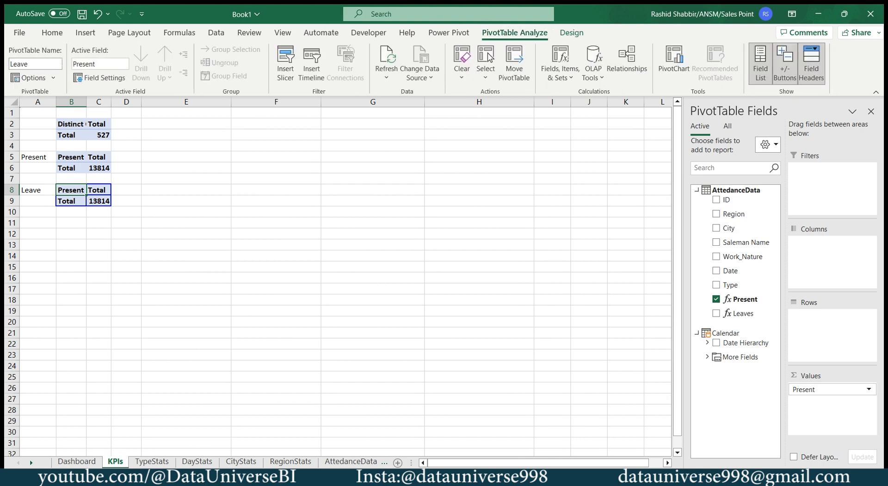
drag(739, 313, 826, 406)
drag(809, 389, 616, 294)
click(95, 223)
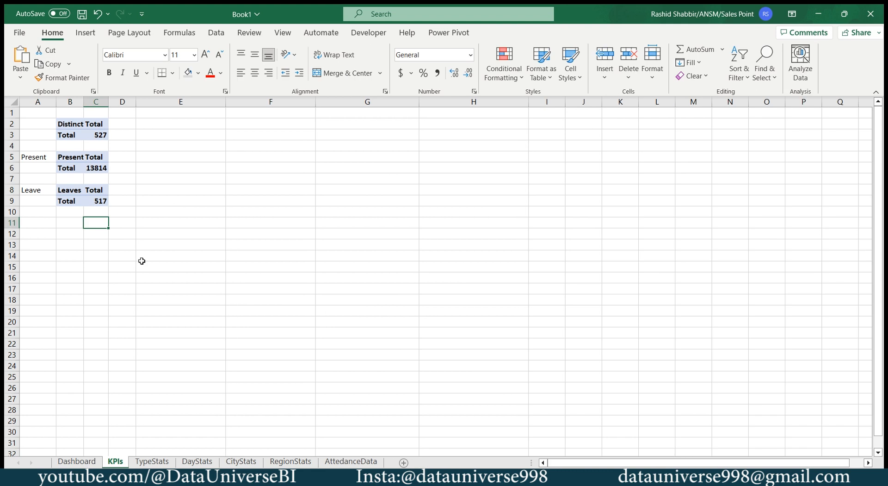
Enter the labels "LEAVE %" in cell A12 and "Present %" in cell A13
key(Down)
key(Left)
key(Left)
text(LEAV)
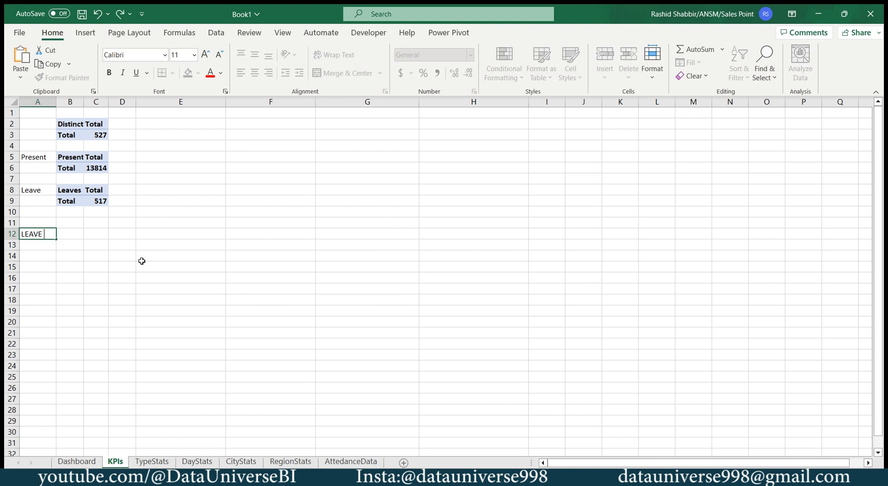
key(Return)
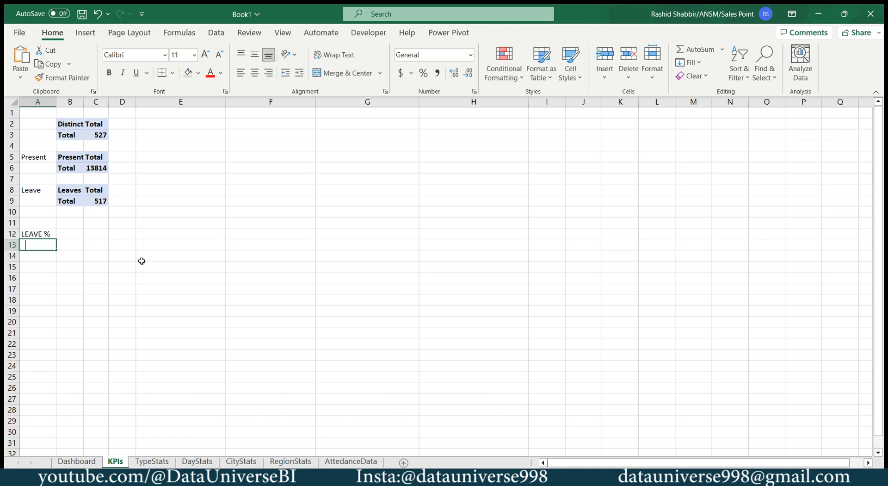
text(Present )
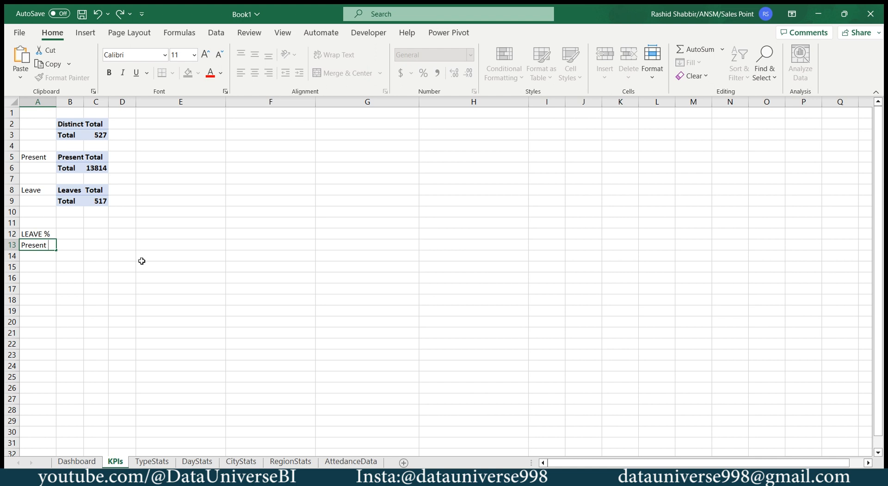
text(%)
Calculate the leave share in C12 as =C9/C6 and format it as a percentage
key(Up)
key(Right)
key(Right)
text(=)
key(Up)
key(Up)
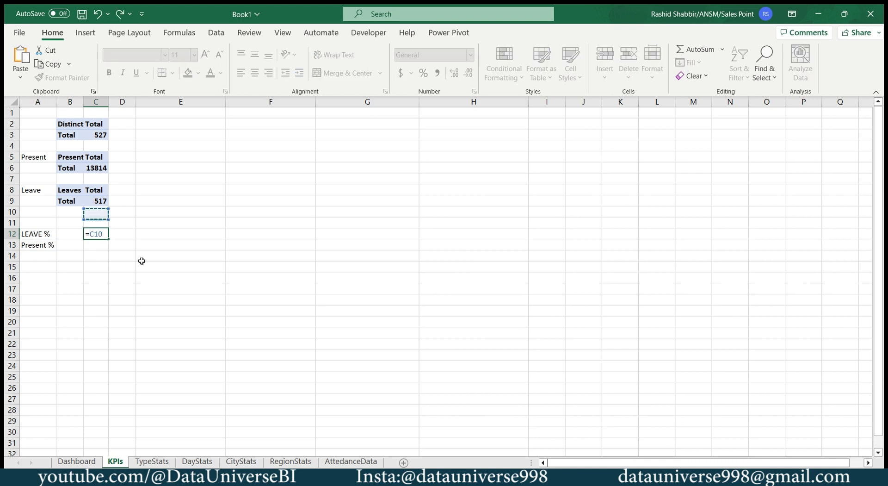
key(Up)
text(/)
key(Up)
key(Up)
key(Up)
key(Up)
key(Up)
key(Up)
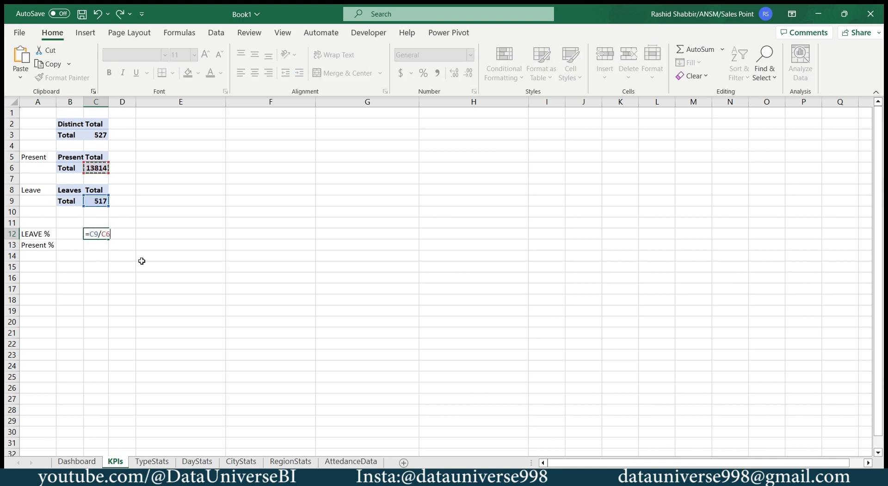
key(ctrl+Return)
click(423, 73)
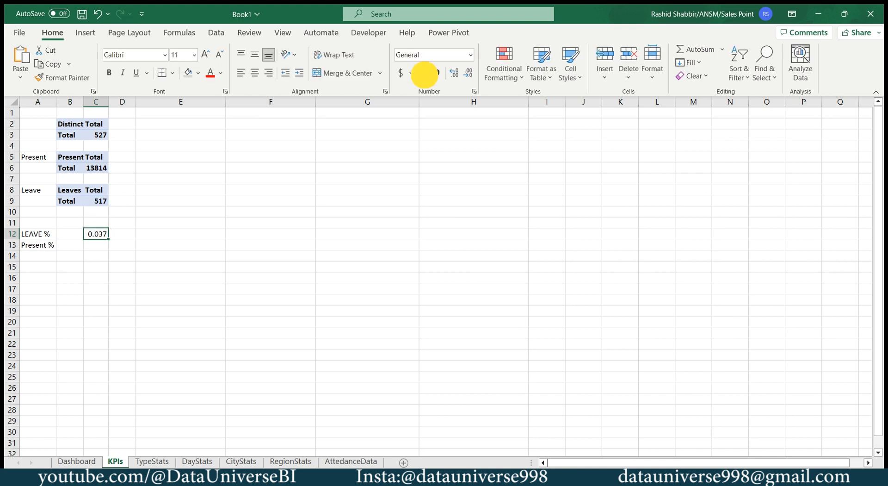
Calculate the present share in C13 as =1-C12
key(Down)
text(=)
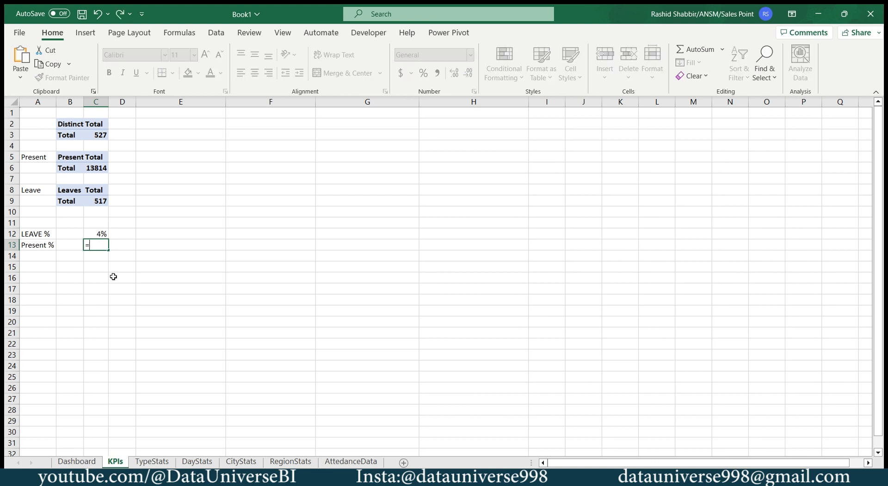
text(1-)
key(Up)
key(ctrl+Return)
key(Left)
key(Left)
key(Right)
key(Right)
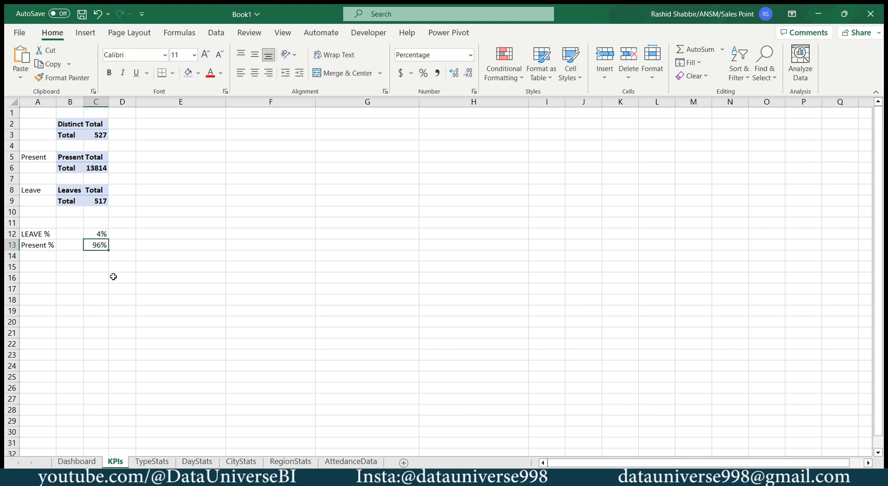
Go to the Dashboard sheet, select the # Employees card and show the formula bar
key(ctrl+Page_Up)
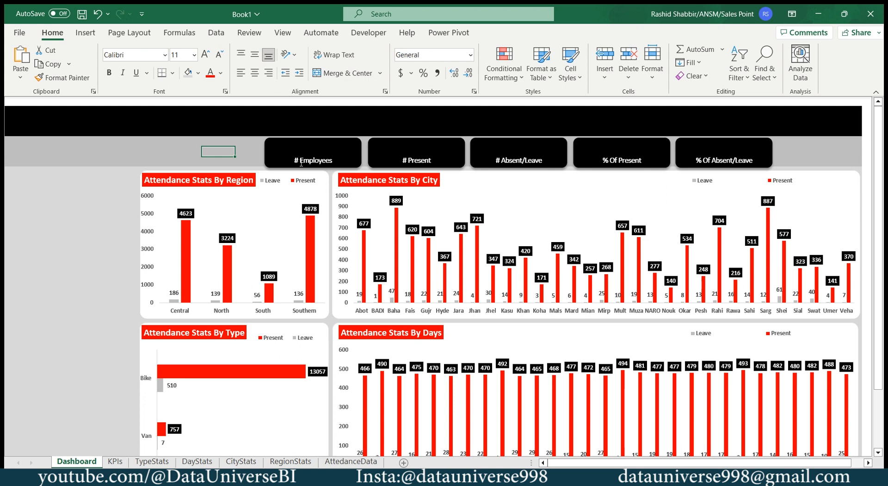
click(294, 143)
click(282, 32)
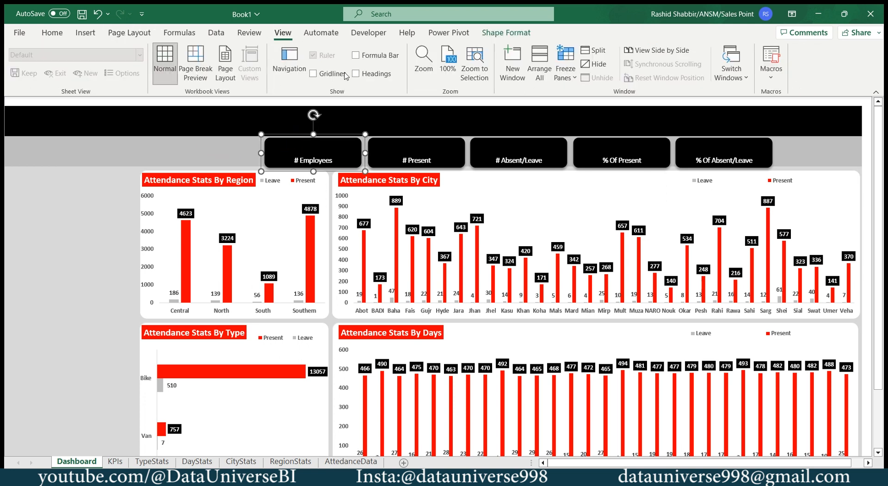
click(355, 55)
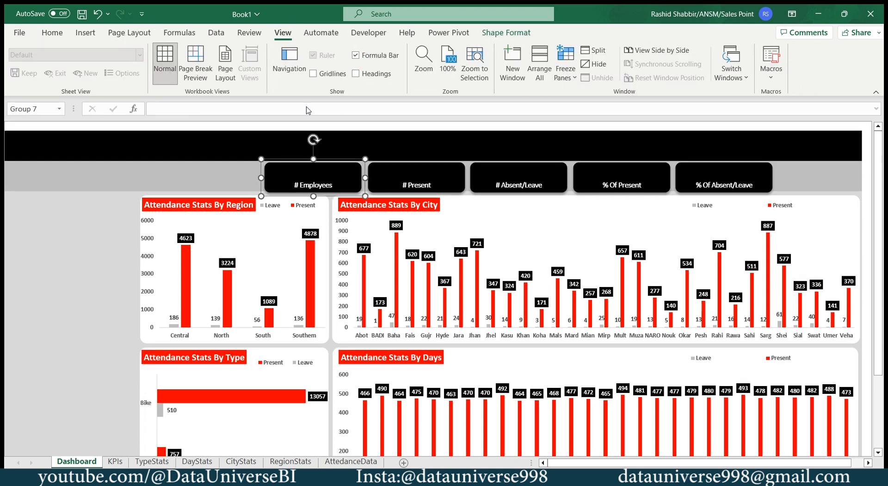
Link the # Employees card to the employee total with =KPIs!C3
click(243, 109)
text(=)
key(ctrl+Page_Down)
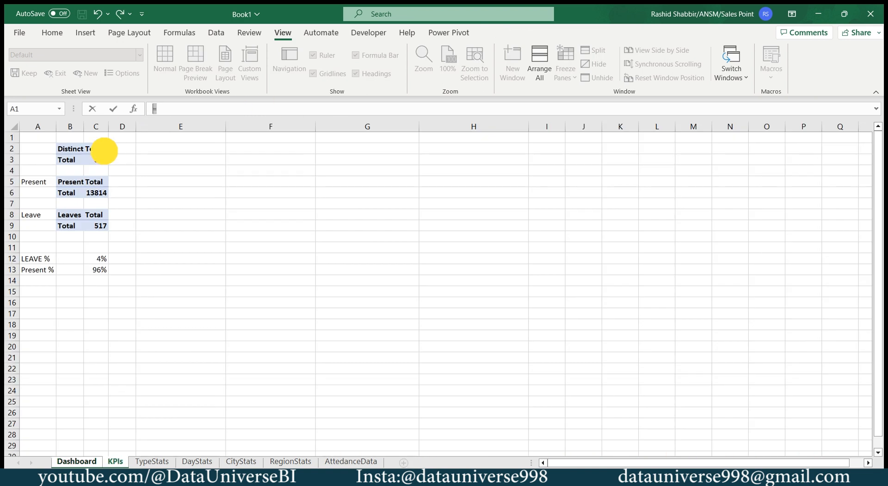
click(102, 158)
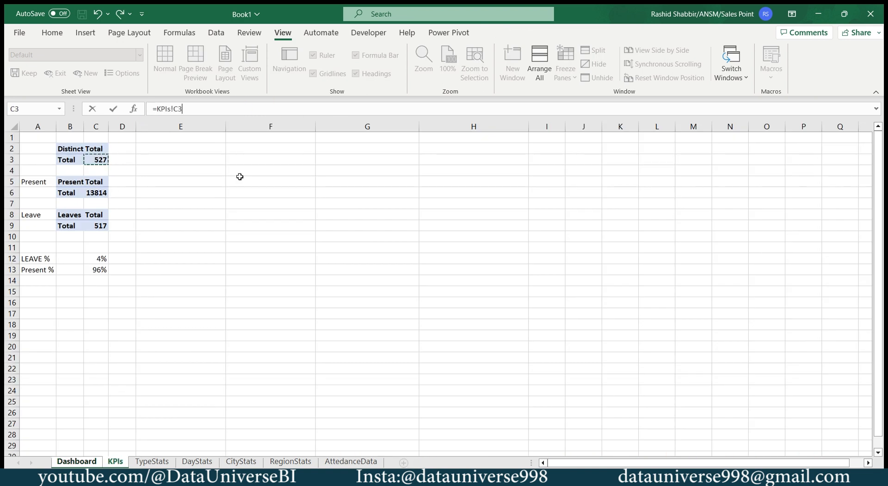
key(Return)
Link the # Present card to the present total with =KPIs!C6
click(372, 174)
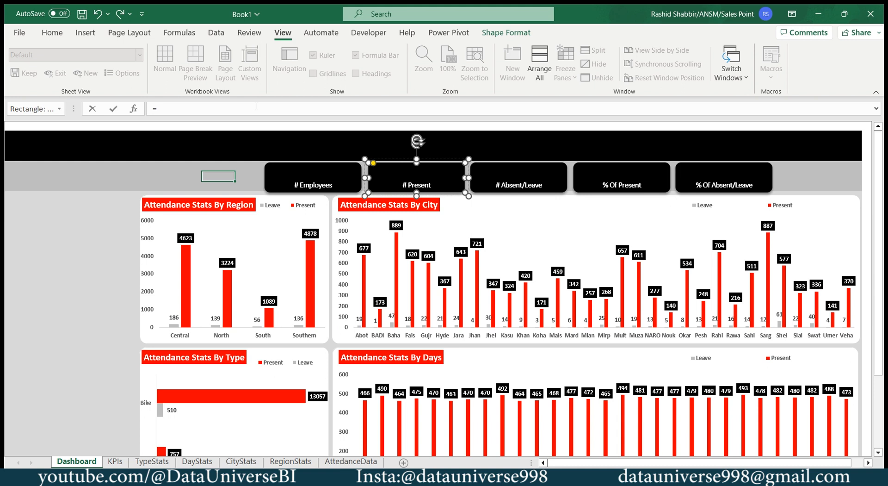
text(=)
key(ctrl+Page_Down)
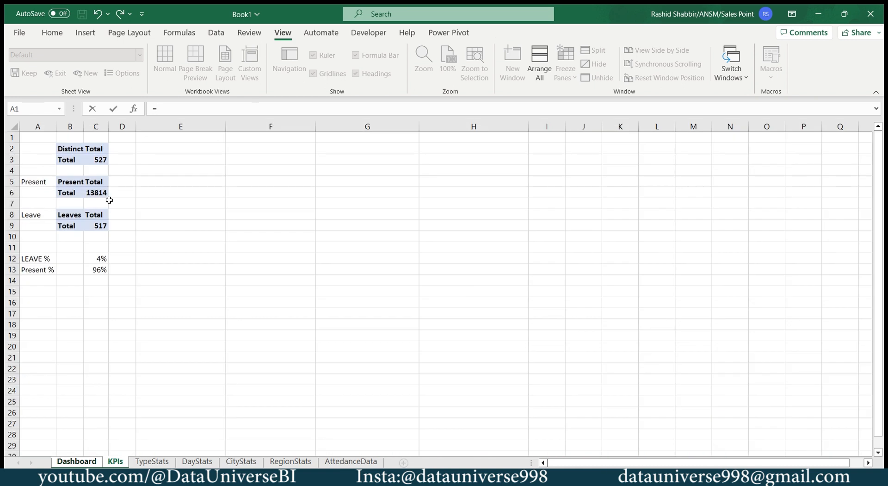
click(95, 191)
key(Return)
Link the # Absent/Leave card to the leaves total with =KPIs!C9
click(518, 178)
text(=)
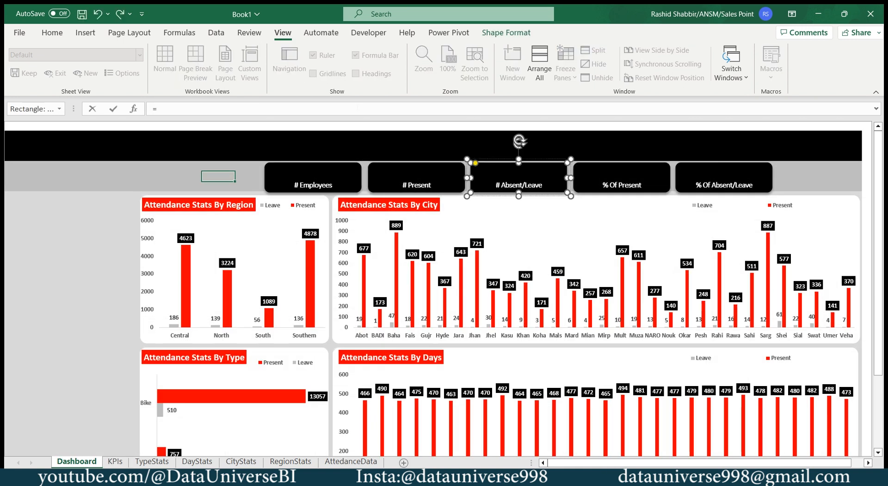
key(ctrl+Page_Down)
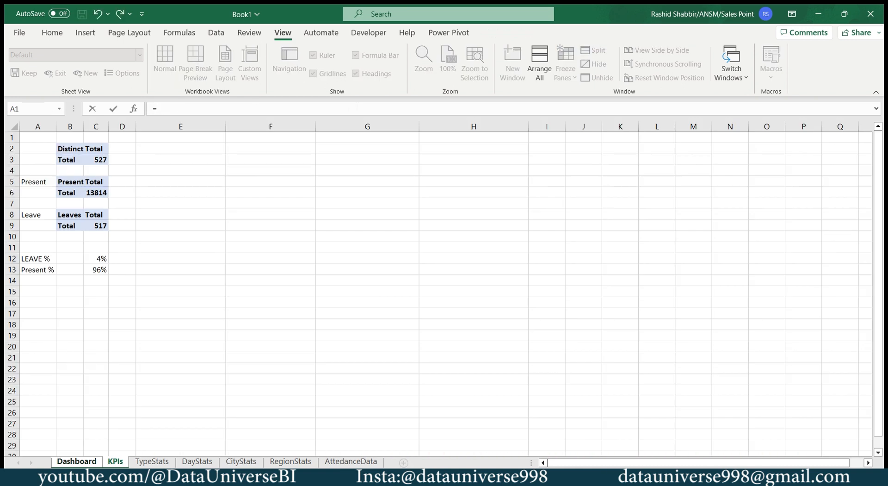
click(102, 226)
key(Return)
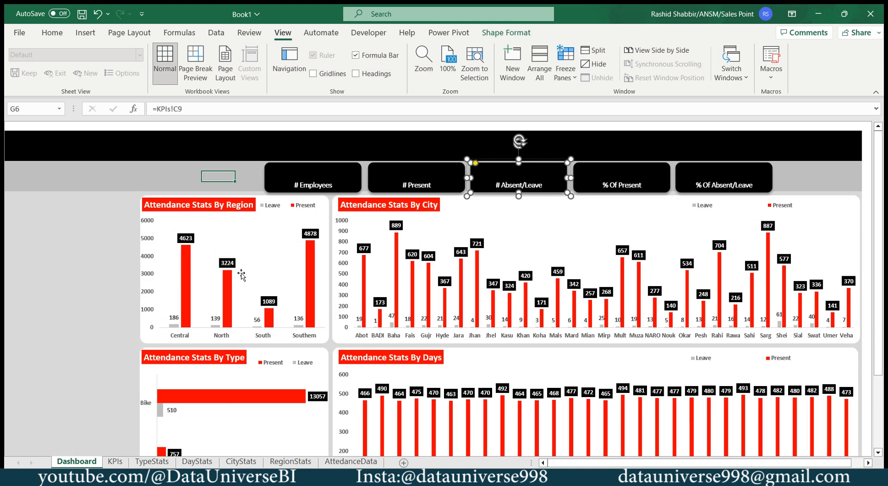
Link the % Of Present card to the present percentage with =KPIs!C13
click(614, 171)
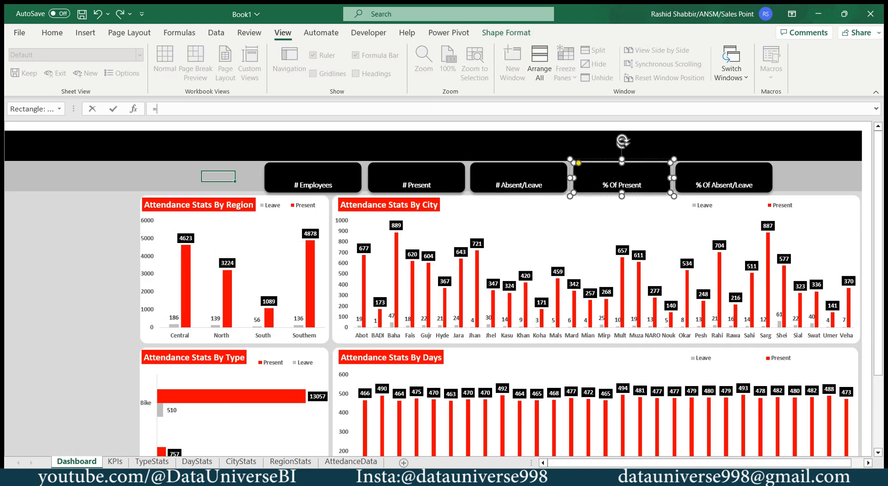
key(ctrl+Page_Down)
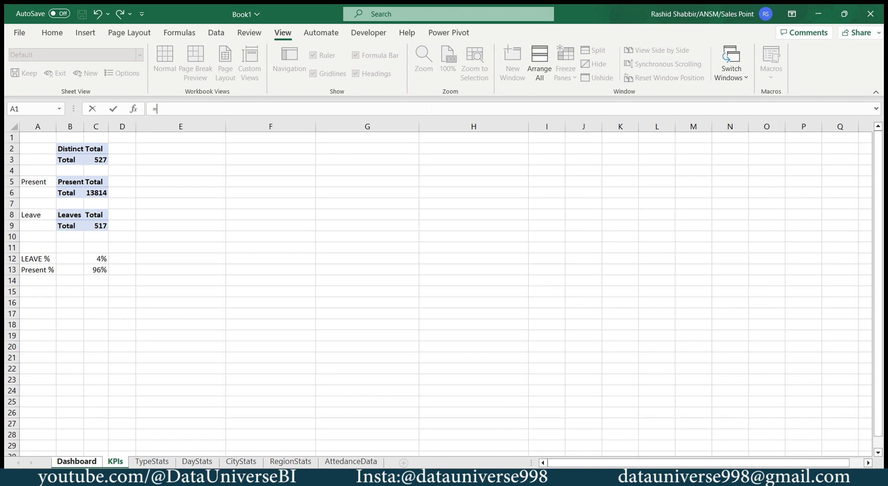
click(101, 268)
key(Return)
Link the % Of Absent/Leave card to the leave percentage with =KPIs!C12
click(721, 181)
click(378, 106)
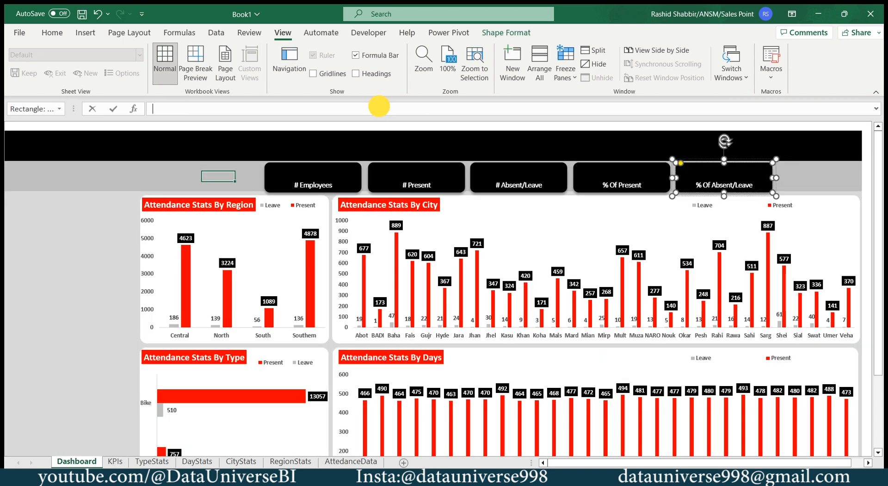
text(=)
key(ctrl+Page_Down)
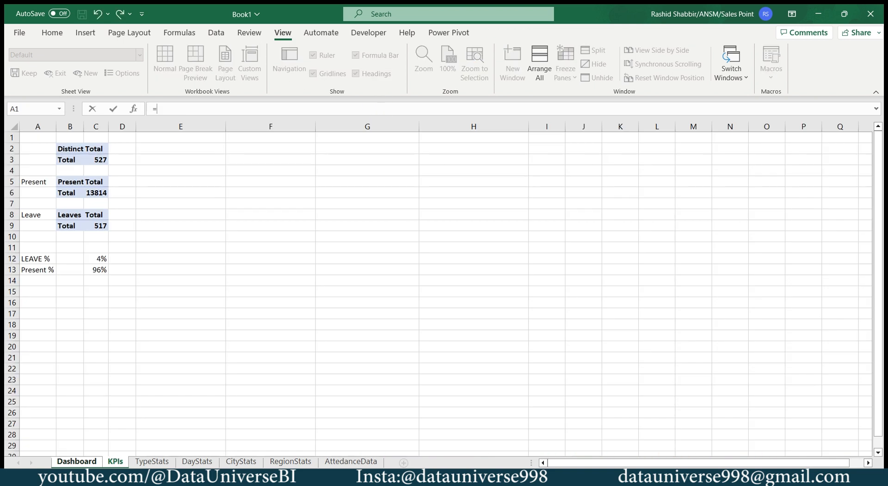
click(90, 259)
key(Return)
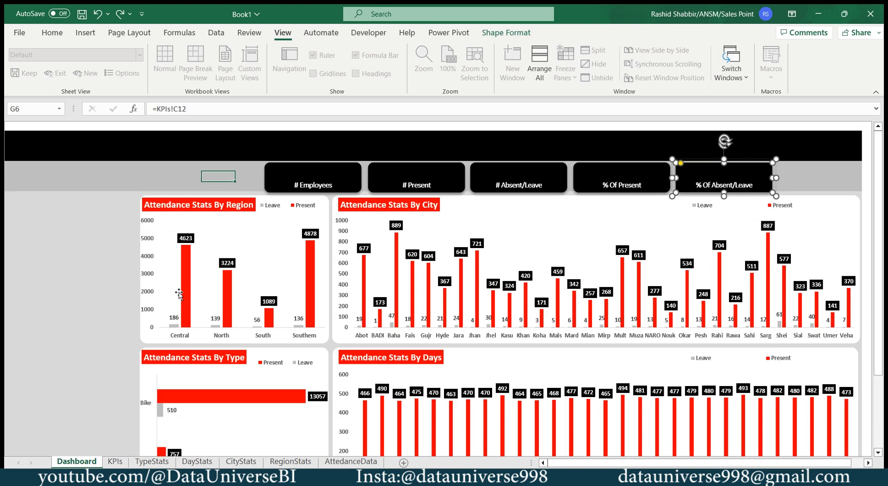
Make the text of all five KPI cards white and enlarge it to size 16
click(337, 166)
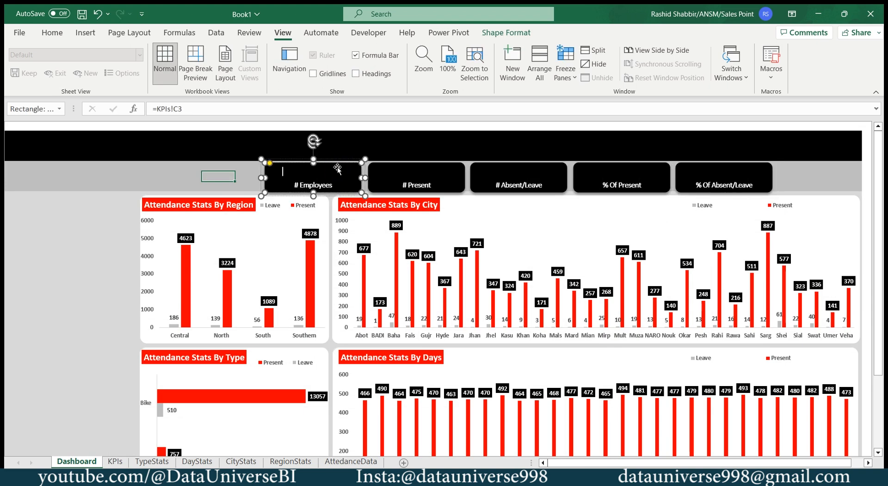
shift+click(388, 167)
shift+click(492, 168)
shift+click(594, 174)
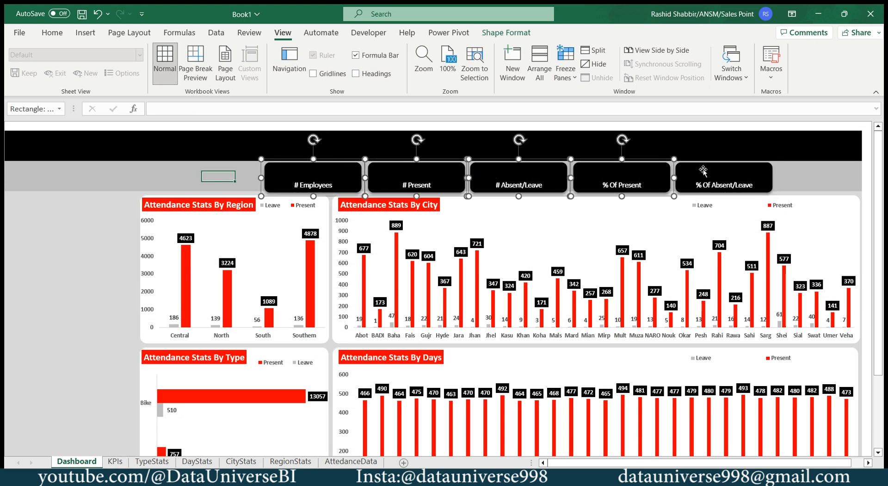
shift+click(704, 168)
click(52, 34)
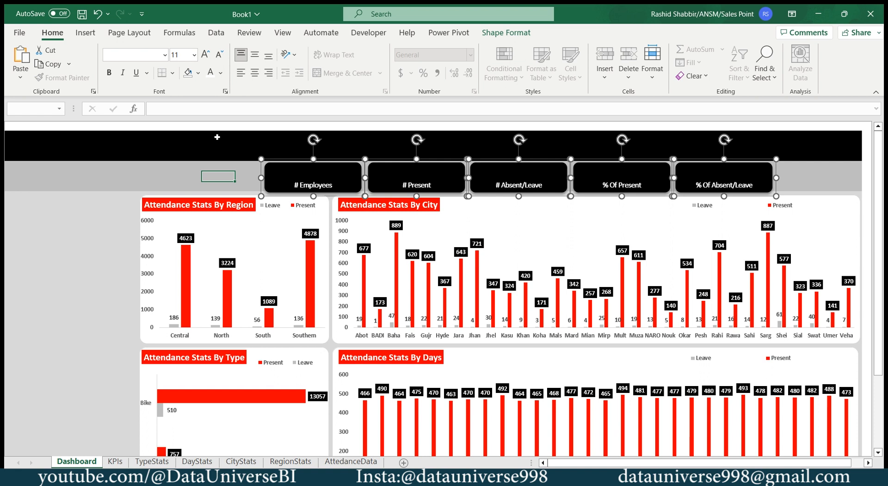
click(211, 72)
click(205, 54)
click(205, 54)
click(206, 55)
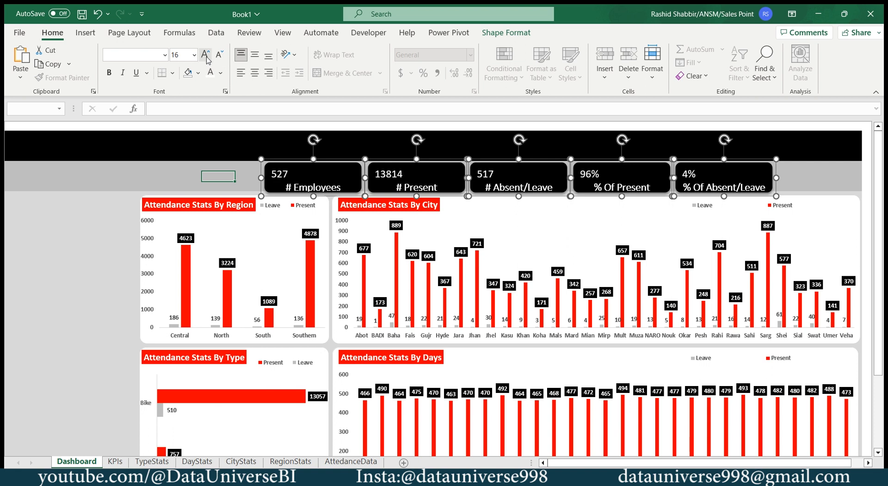
Center the text horizontally in the five KPI cards and set its font to Amasis MT Pro
click(255, 73)
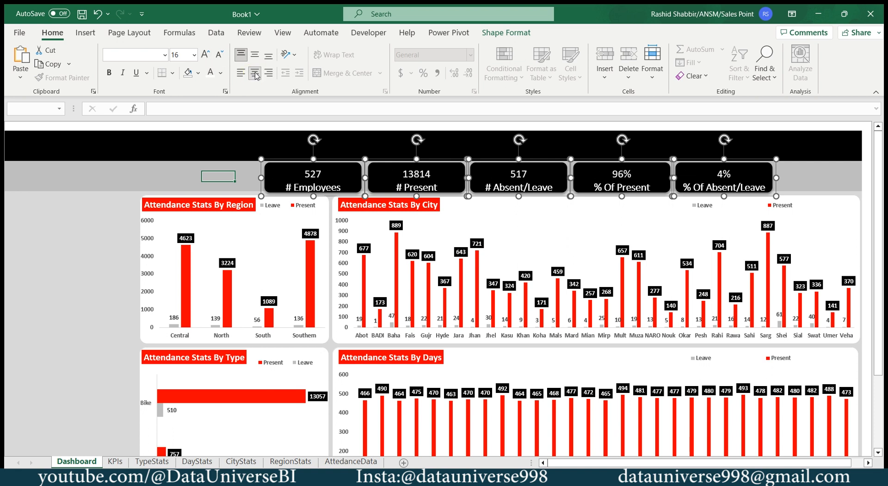
click(150, 54)
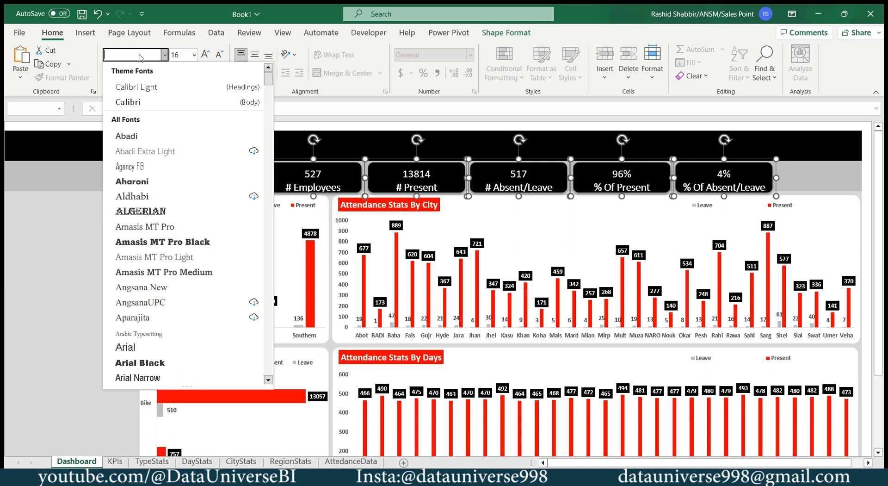
text(Amasis MT Pro)
key(Return)
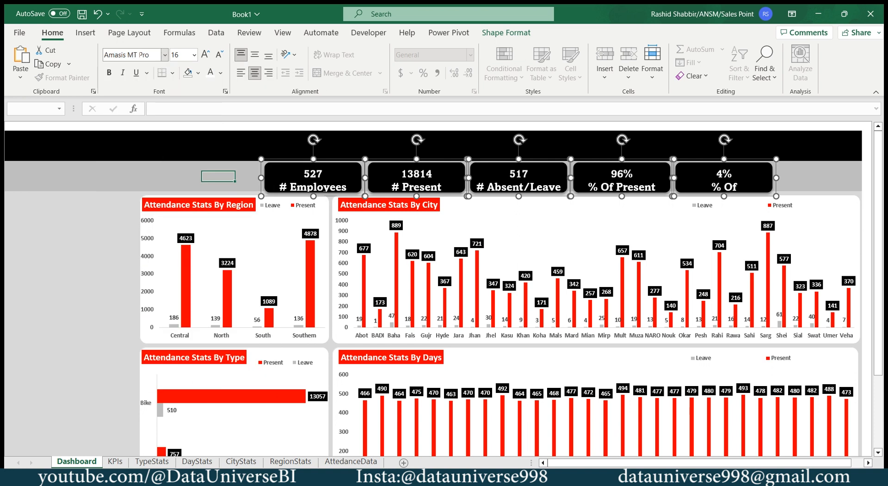
Reduce the font size of the label text boxes on the five KPI cards to 12
click(286, 160)
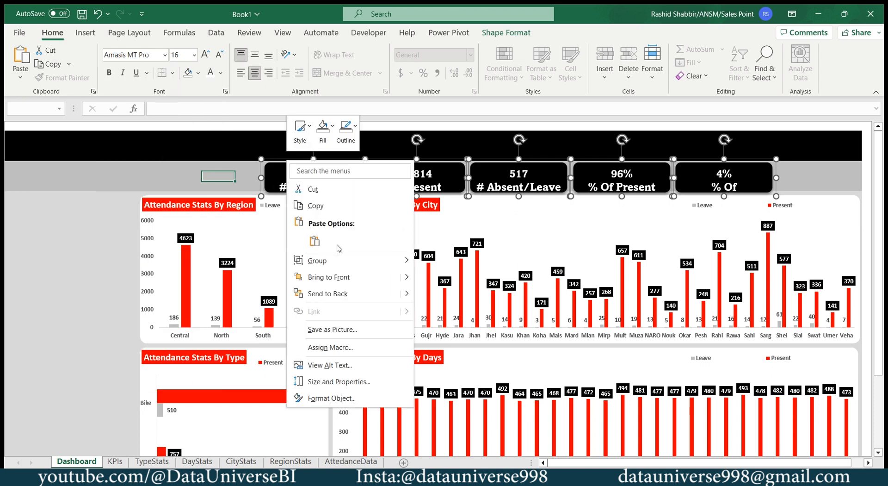
click(439, 291)
click(316, 179)
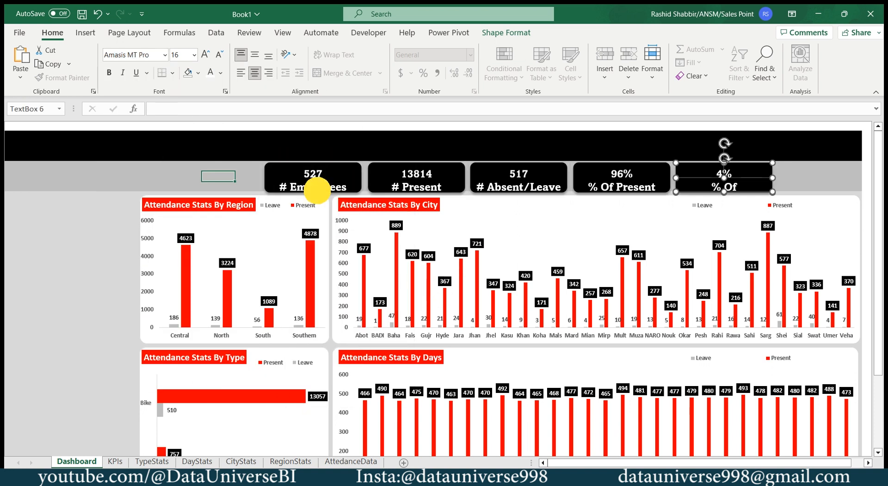
ctrl+click(405, 188)
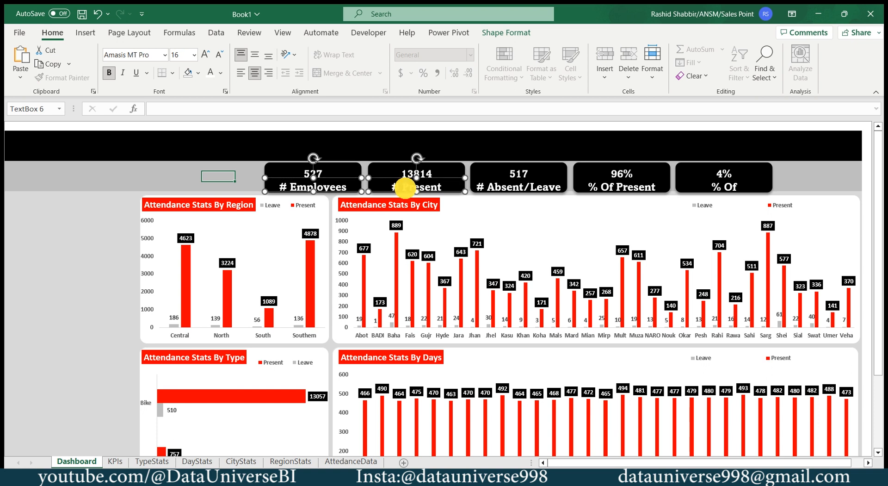
click(218, 57)
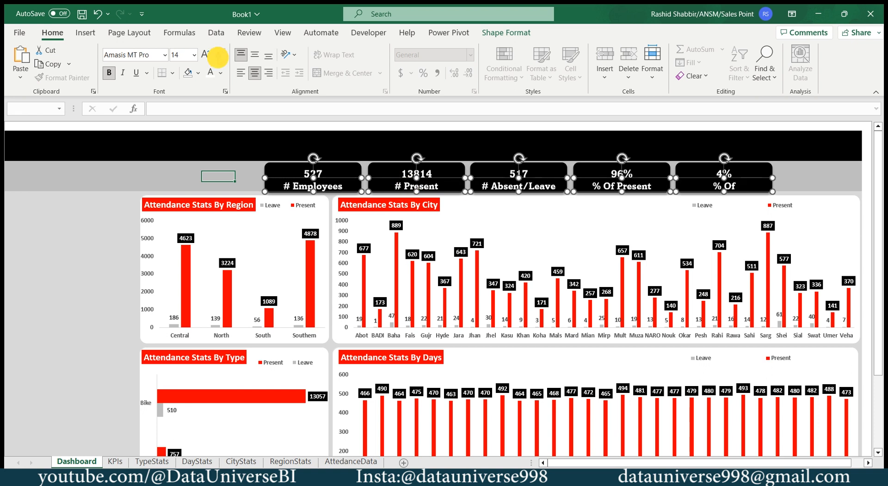
click(218, 57)
click(218, 58)
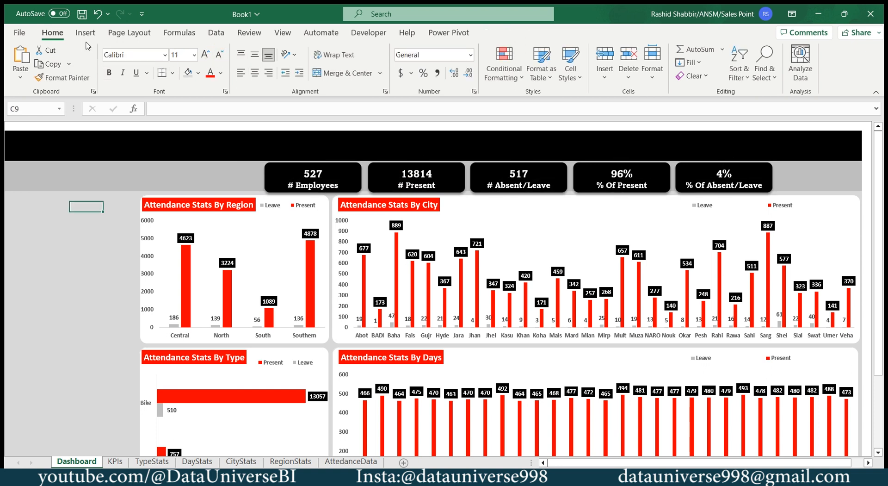
Insert the pictures absence, attendance, team and work from the Employee Attendance Dashboard folder on the Desktop
click(85, 32)
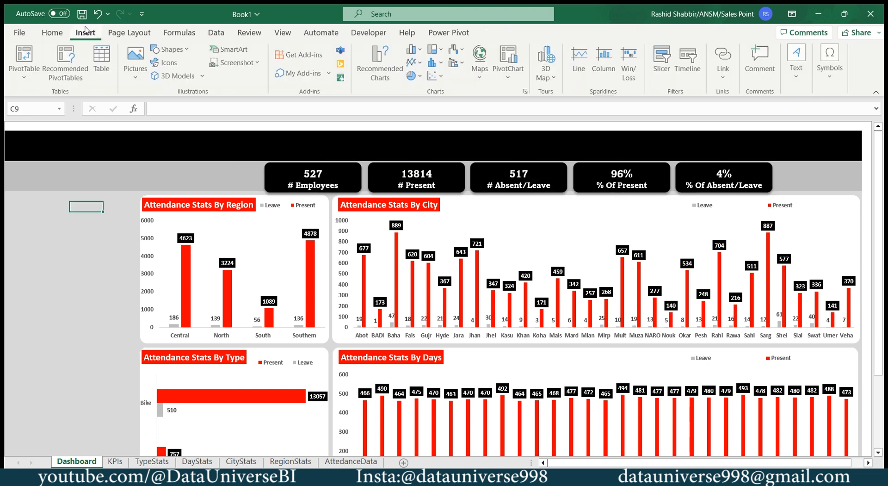
click(135, 63)
click(156, 116)
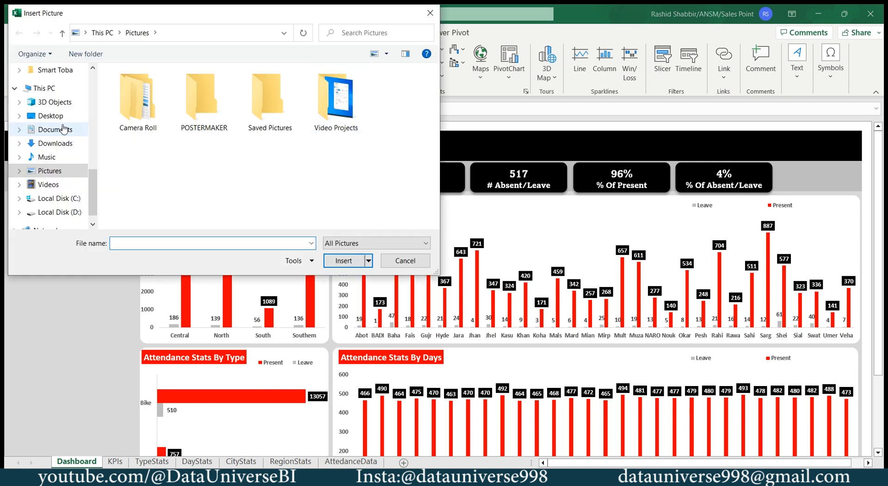
click(55, 115)
double_click(150, 137)
click(154, 115)
key(ctrl+a)
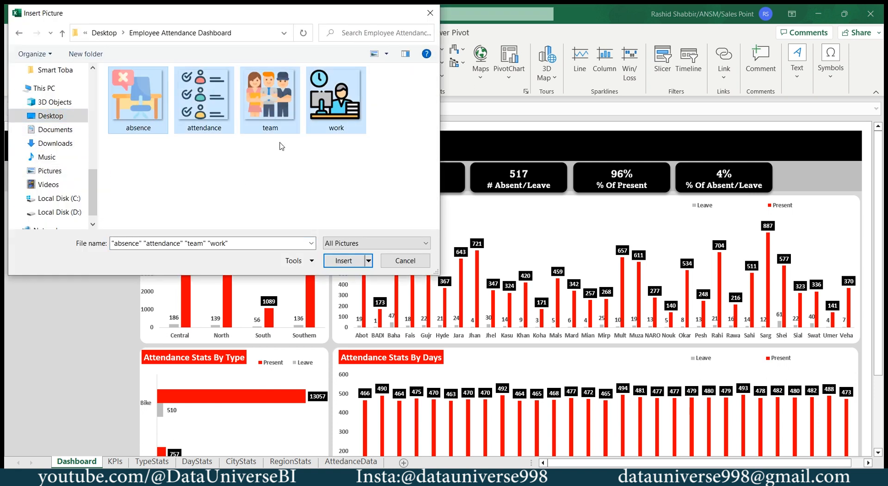
click(345, 261)
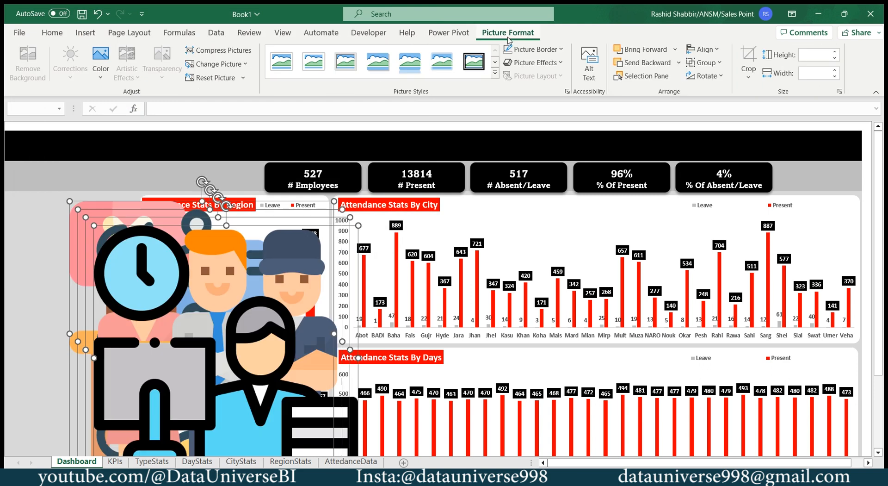
Resize the inserted pictures to 0.4" and place team on # Employees, work on # Present and absence on # Absent/Leave
click(815, 55)
key(Return)
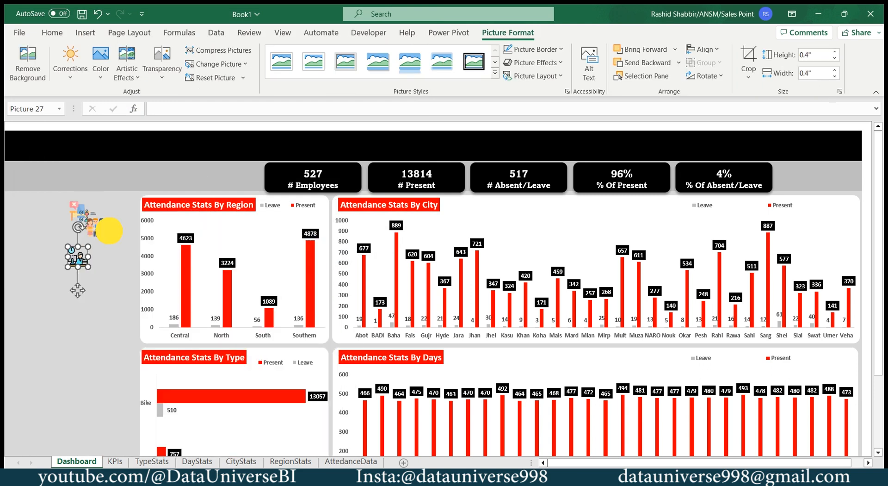
drag(98, 231, 276, 184)
drag(77, 256, 380, 196)
drag(80, 211, 485, 176)
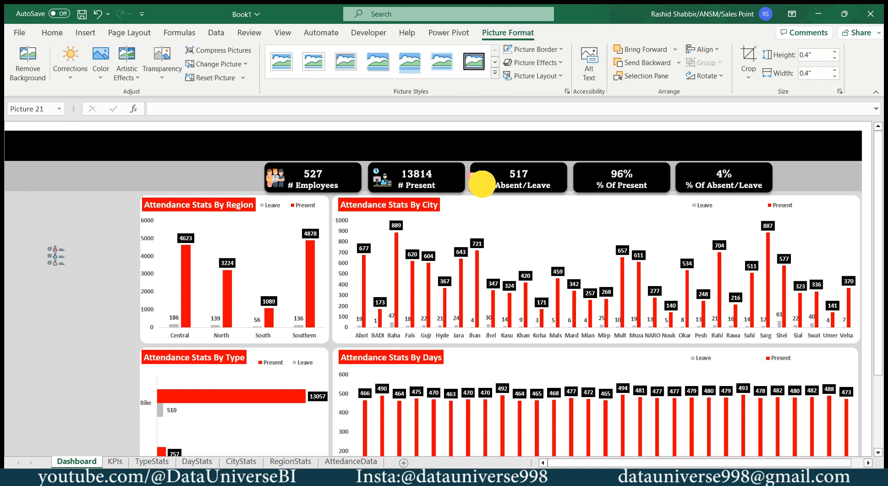
Shorten the card labels # Absent/Leave to # Leave and % Of Absent/Leave to % Leave
click(514, 185)
text(L)
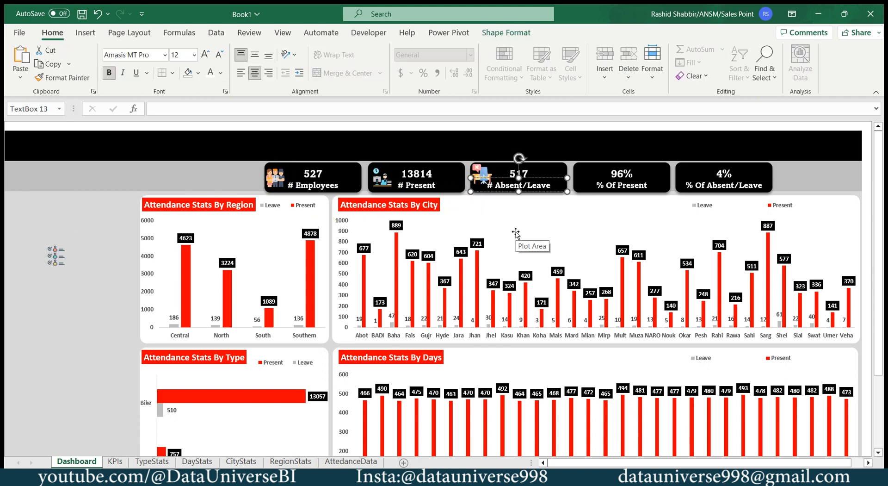
click(739, 185)
key(BackSpace)
key(BackSpace)
key(BackSpace)
key(BackSpace)
key(BackSpace)
key(BackSpace)
key(BackSpace)
key(BackSpace)
key(BackSpace)
key(BackSpace)
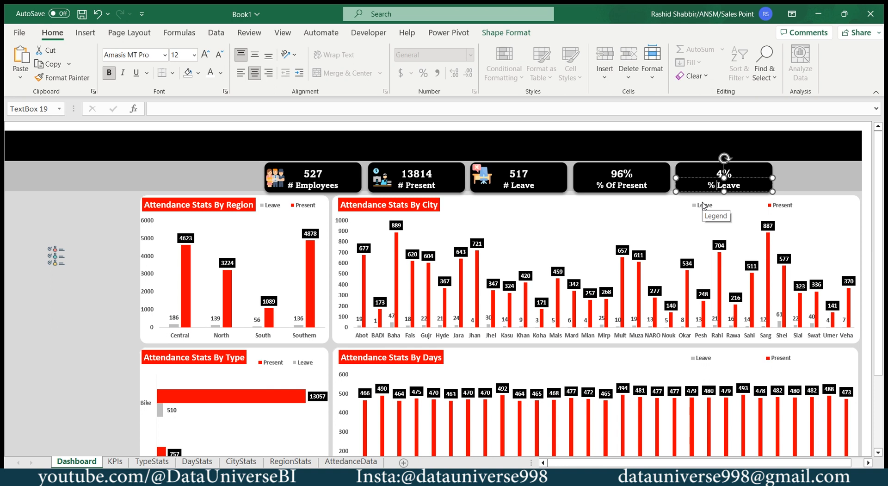
Copy the work icon onto the % Of Present card and the absence icon onto the % Leave card
click(485, 175)
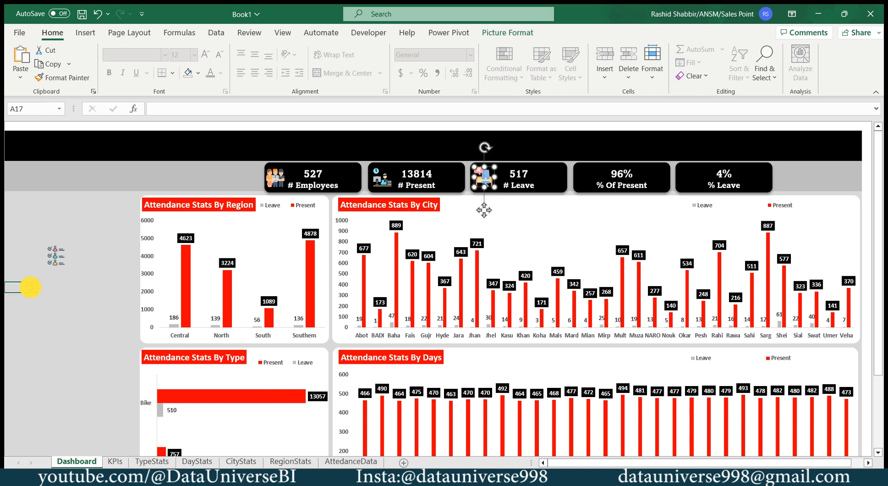
click(387, 185)
click(589, 182)
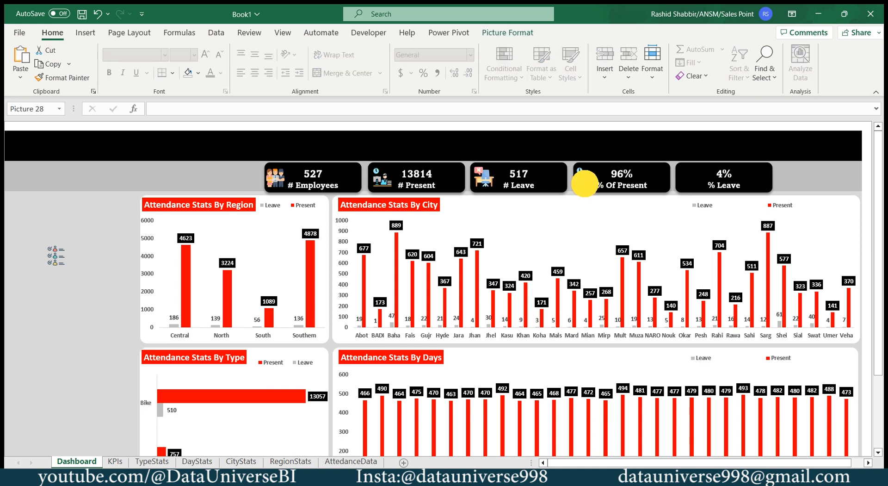
click(485, 176)
click(690, 178)
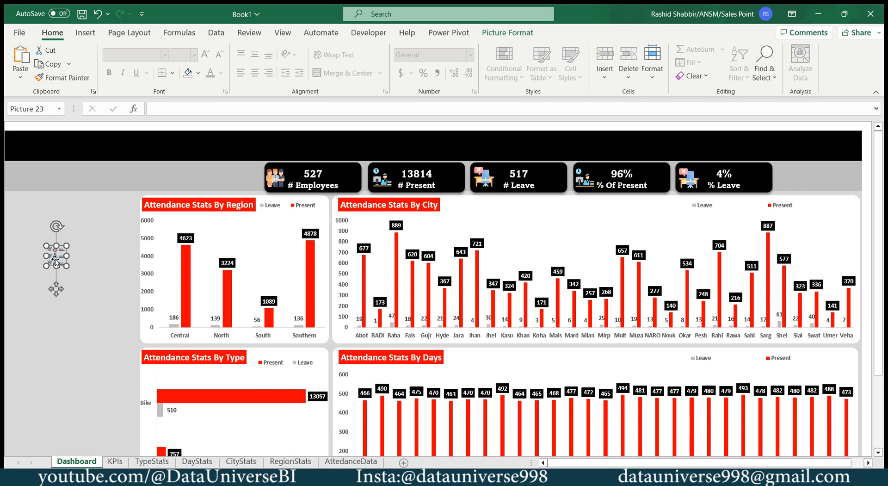
Move the attendance icon to the upper right corner of the Attendance Stats By City chart
drag(56, 255, 843, 214)
click(98, 204)
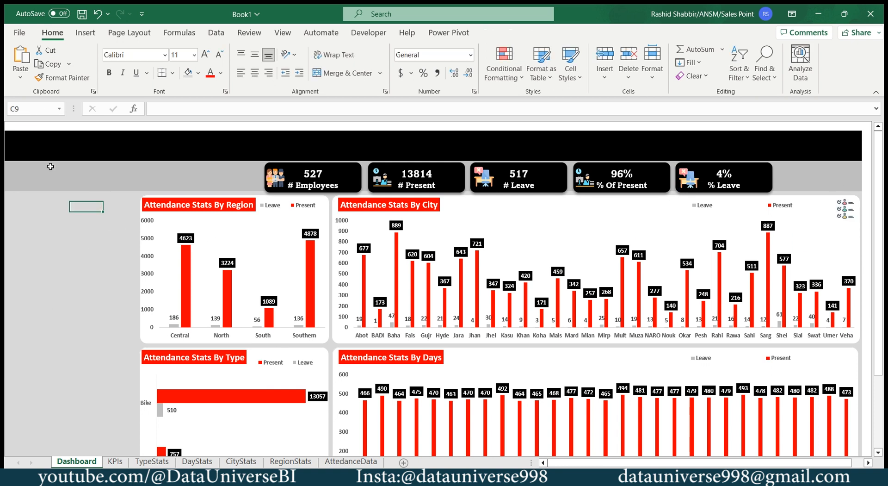
Merge and center the cells at the start of the black header banner and enter the title Attendance Dashboard
click(18, 137)
drag(18, 136, 265, 147)
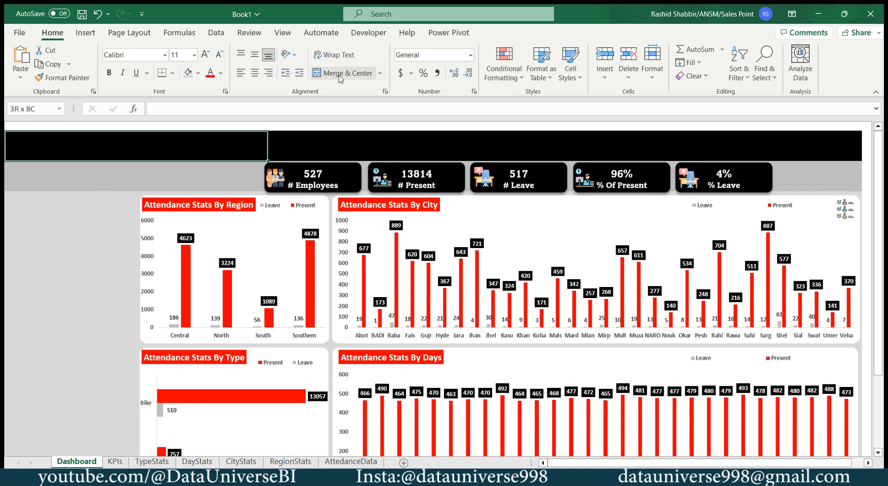
click(342, 73)
click(178, 108)
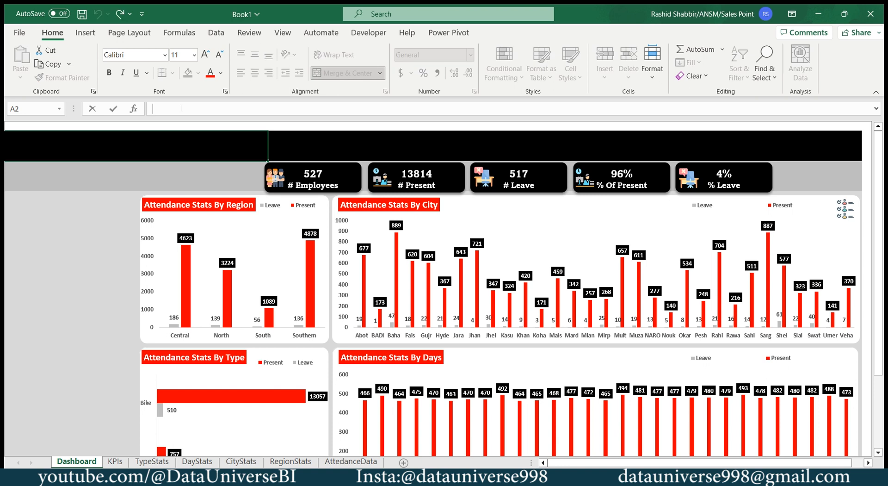
text(Attendance Dashboard)
key(Return)
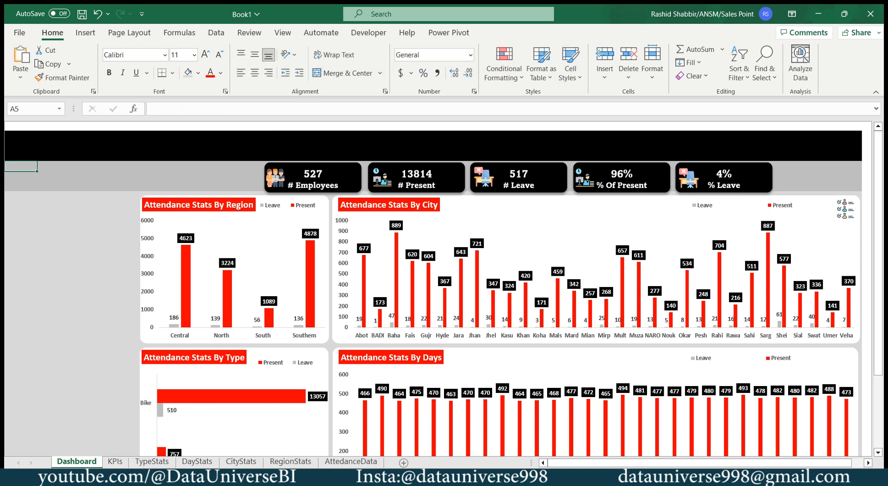
Format the banner title as bold white Amasis MT Pro at size 26 and align it to the middle vertically
key(Up)
click(152, 55)
text(Amasis MT Pro)
key(Return)
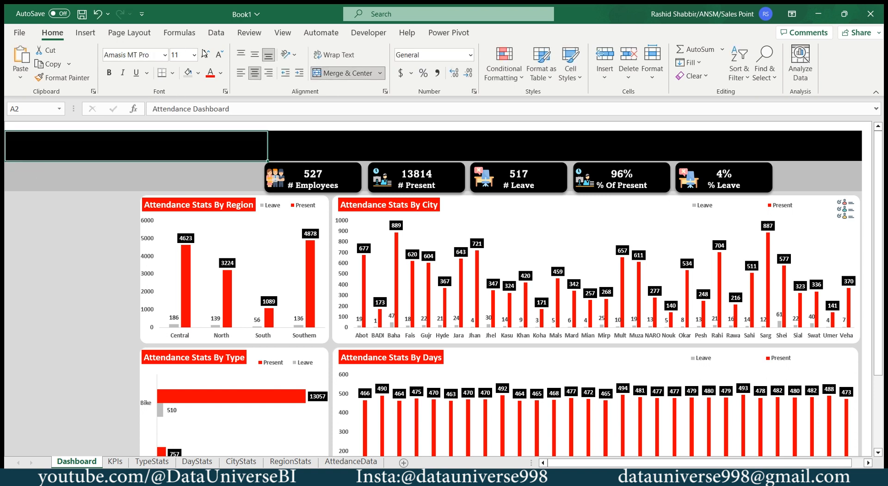
click(223, 74)
click(210, 112)
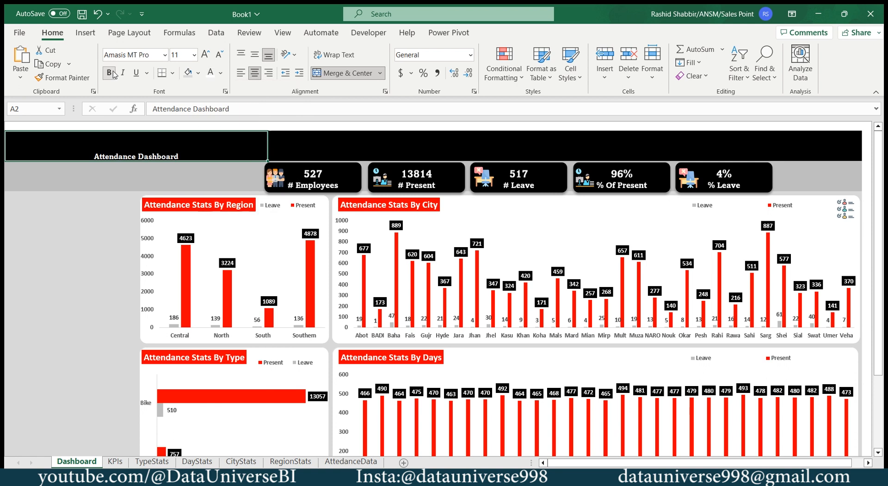
click(176, 54)
text(2)
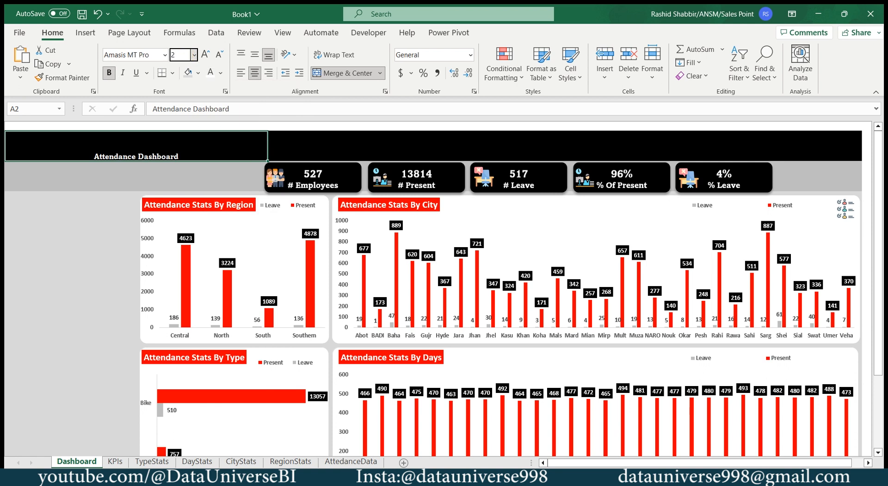
text(6)
key(Return)
click(254, 54)
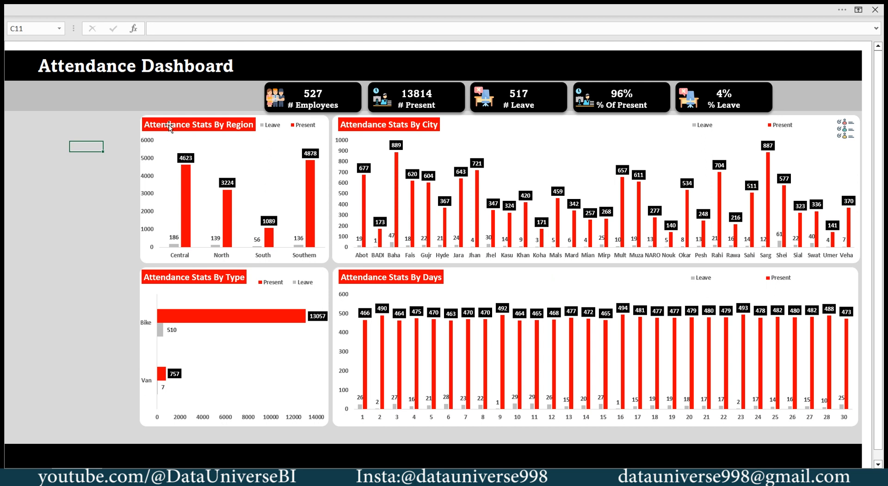
Insert slicers for Region, City, Type and Work_Nature from the Attendance Stats By Region chart
click(170, 127)
click(280, 13)
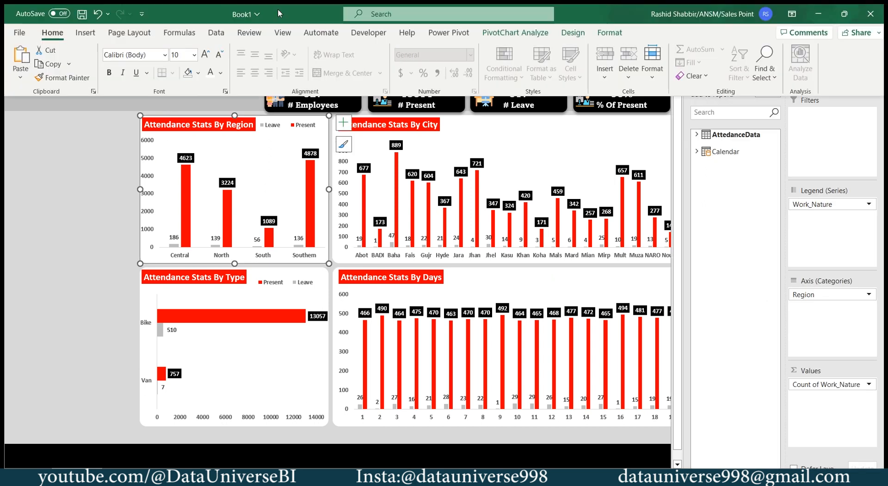
click(85, 33)
click(569, 74)
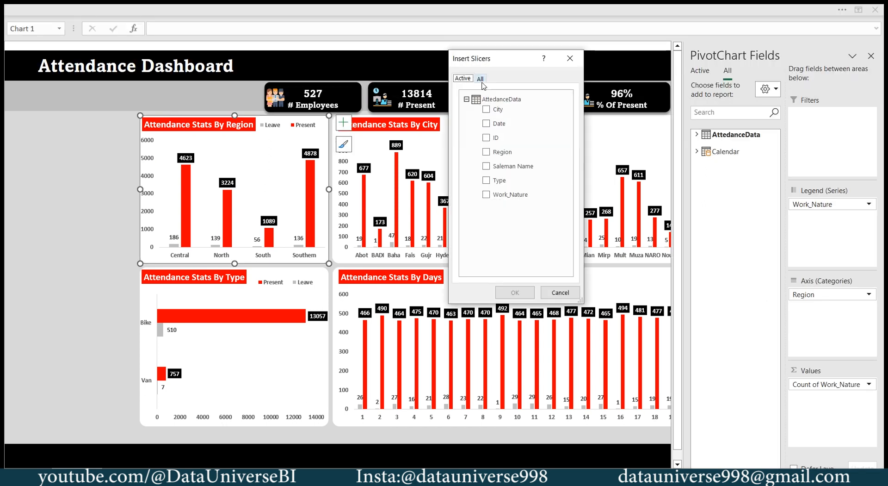
click(485, 152)
click(485, 109)
click(486, 180)
click(490, 194)
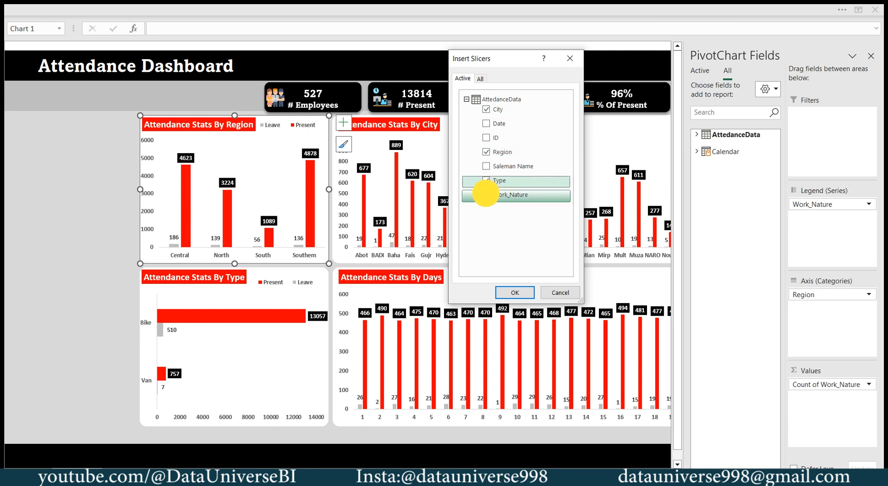
click(514, 292)
Place the Region slicer in the blank area beside the Region chart, arrange its buttons in 2 columns and shorten it to fit
drag(287, 153, 50, 124)
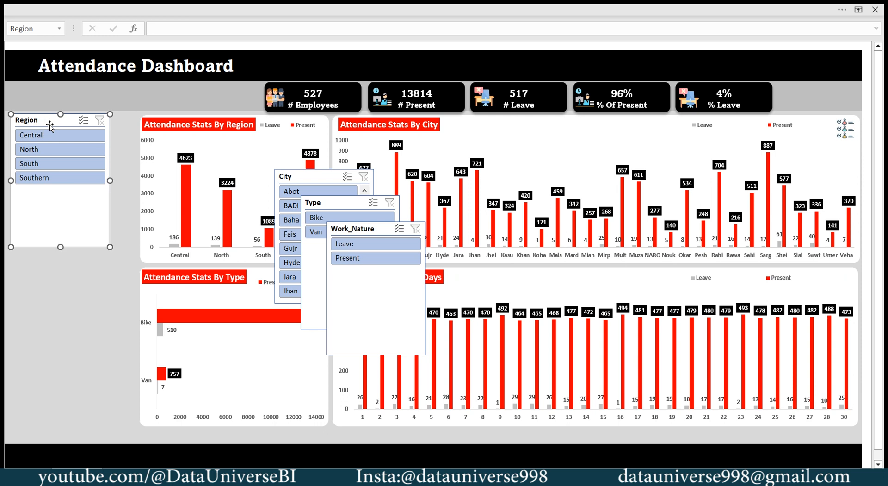
click(244, 8)
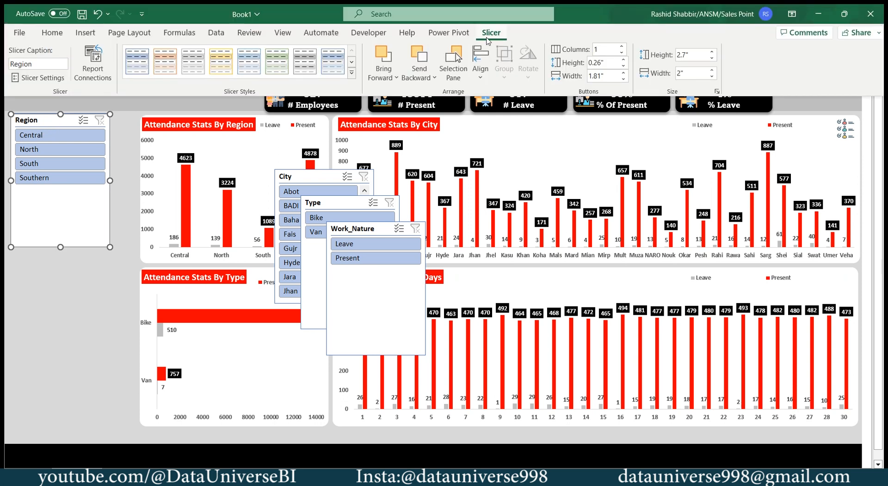
double_click(597, 49)
text(2)
key(Return)
drag(46, 122, 69, 123)
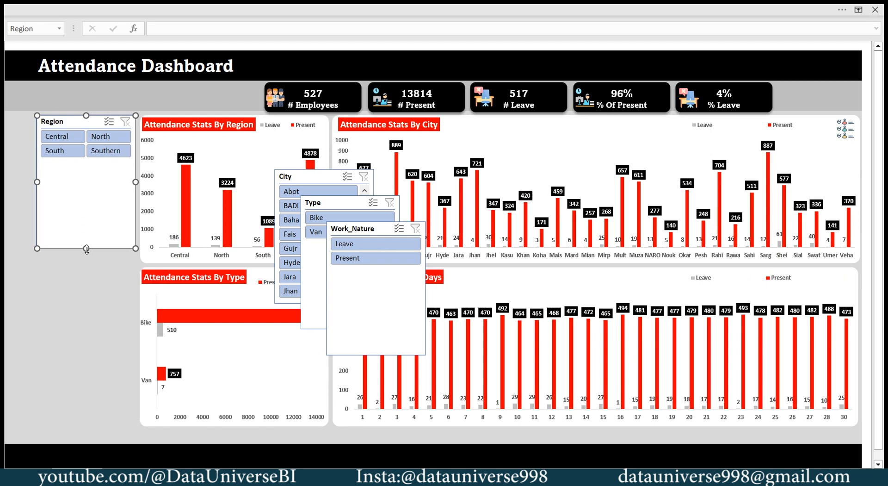
Place the City slicer directly below the Region slicer and arrange its buttons in 2 columns
drag(315, 180, 77, 176)
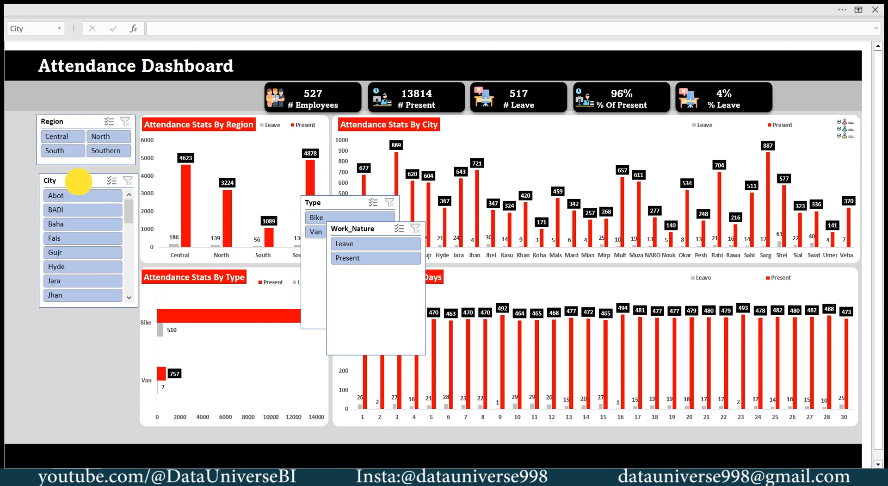
click(491, 10)
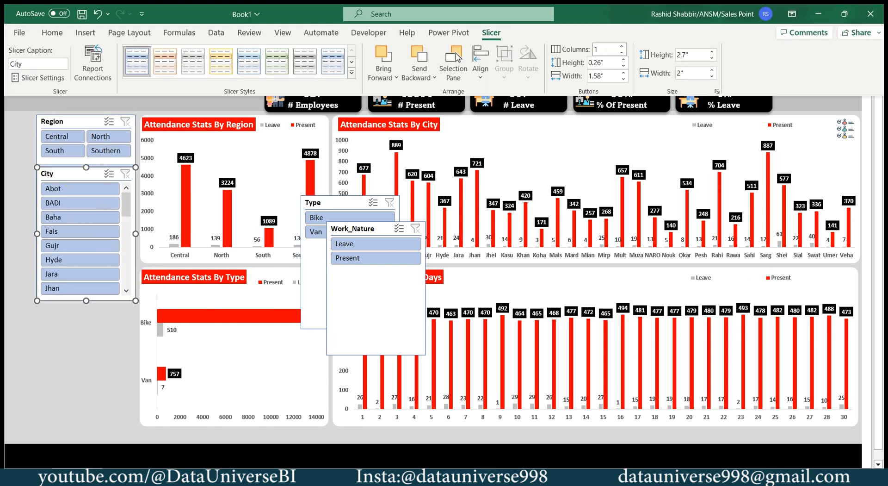
key(Return)
Arrange the Type slicer's buttons in 2 columns, shorten it and place it below the City slicer
click(338, 204)
click(498, 8)
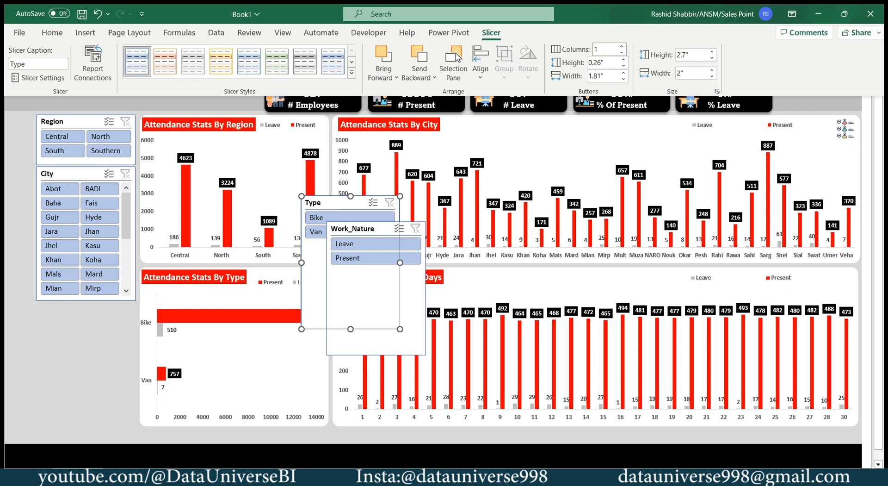
click(603, 49)
text(2)
key(Return)
drag(352, 211, 203, 224)
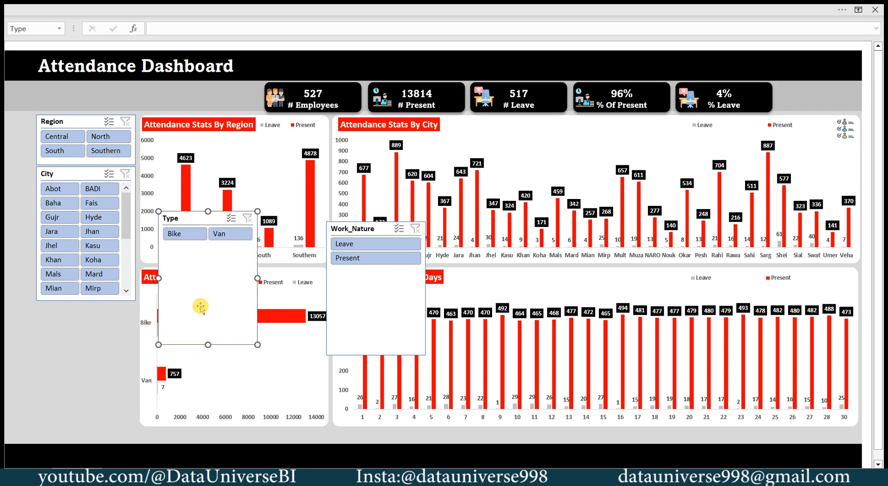
drag(208, 344, 74, 309)
Arrange the Work_Nature slicer's buttons in 2 columns, shorten it and place it below the Type slicer
click(362, 229)
click(590, 7)
click(607, 49)
text(2)
key(Return)
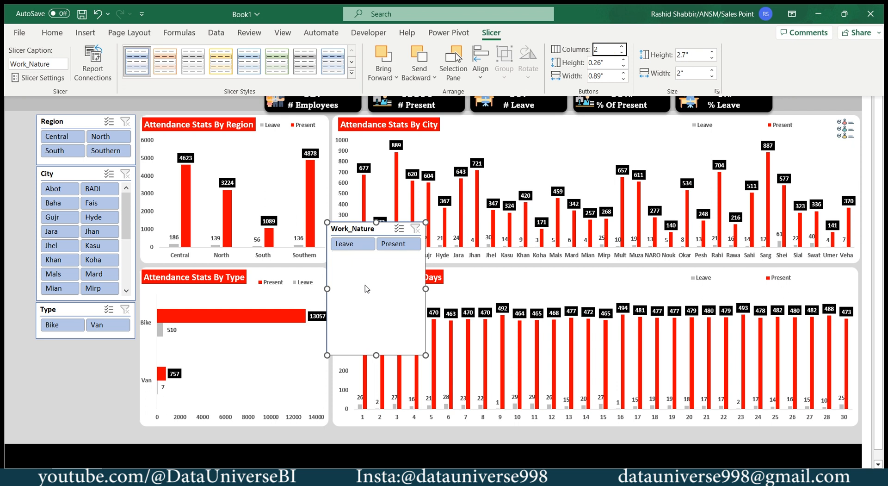
drag(374, 354, 51, 351)
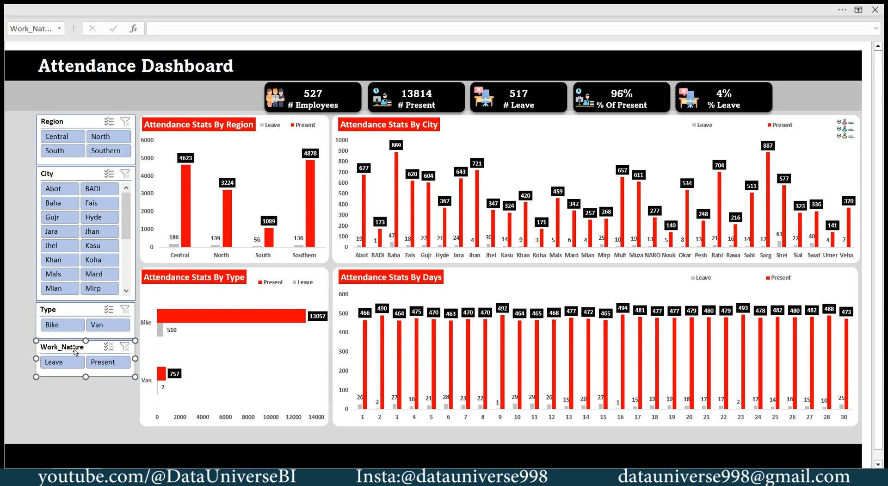
Select the Region, City, Type and Work_Nature slicers together and start a new custom slicer style
click(356, 9)
click(81, 121)
ctrl+click(77, 168)
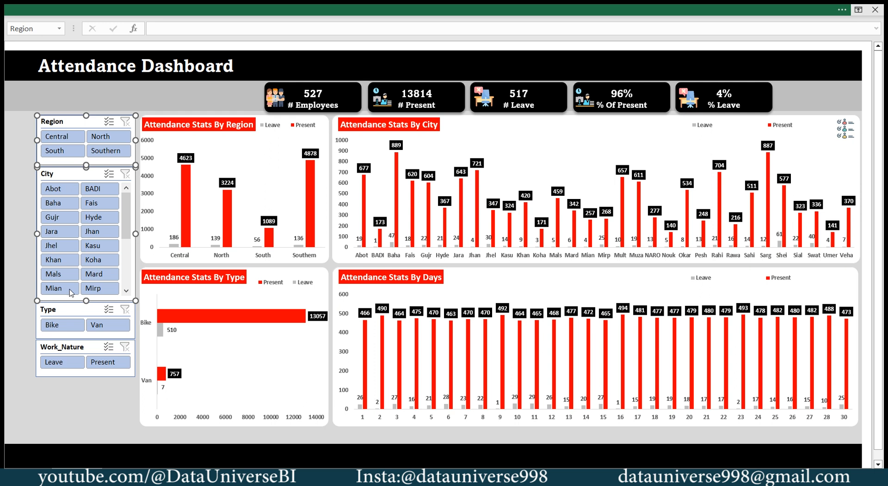
ctrl+click(63, 306)
ctrl+click(65, 347)
click(500, 10)
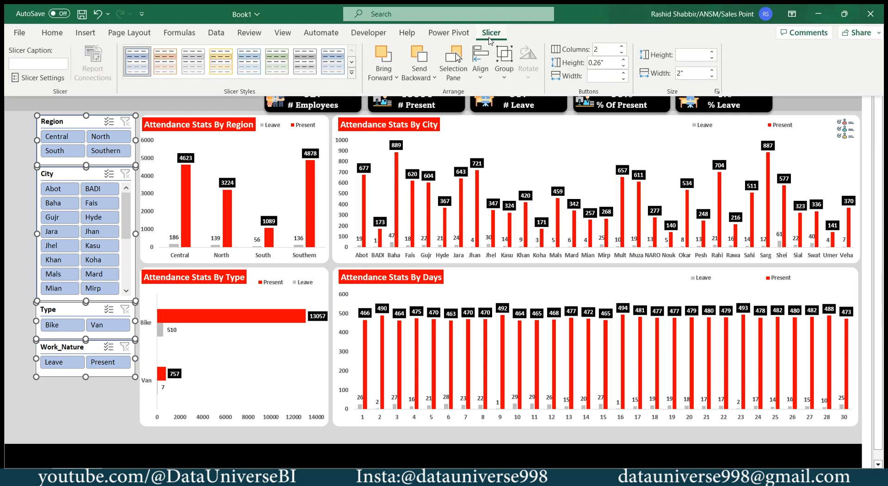
click(351, 72)
click(165, 163)
Set the Header element of the new slicer style to a bold font
click(426, 97)
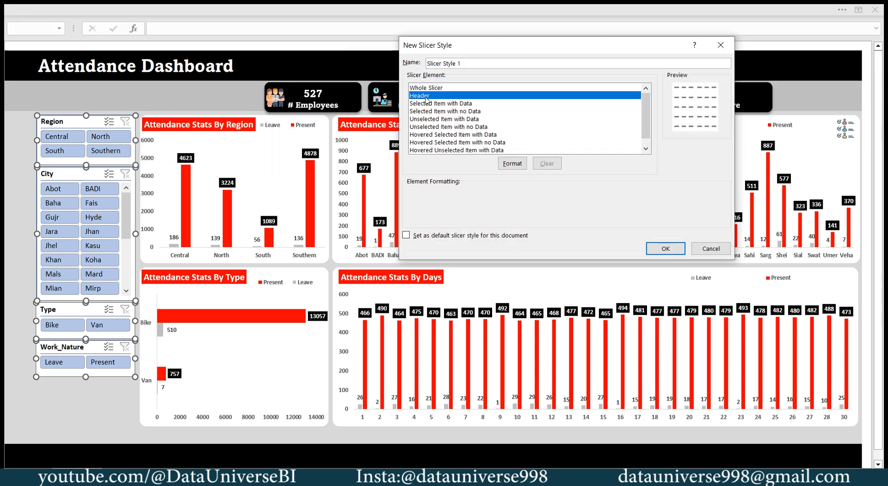
click(511, 163)
click(517, 87)
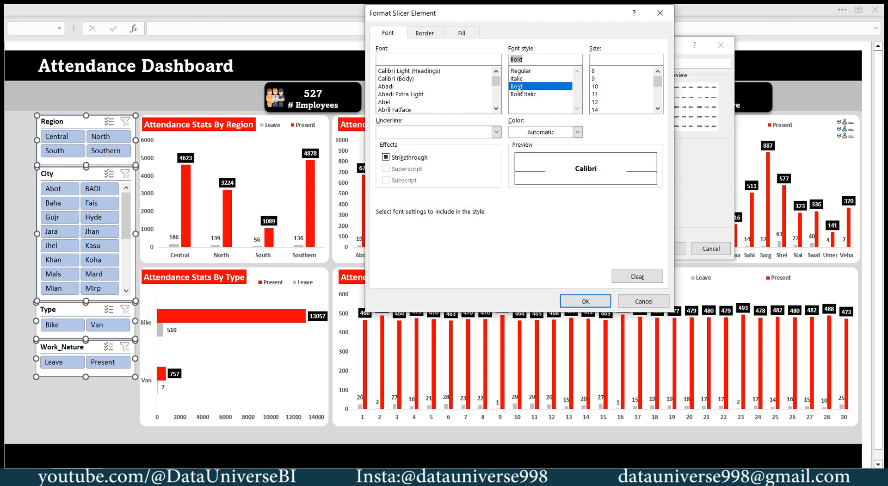
key(Return)
Select the Selected Item with Data element of the new slicer style for formatting
click(428, 104)
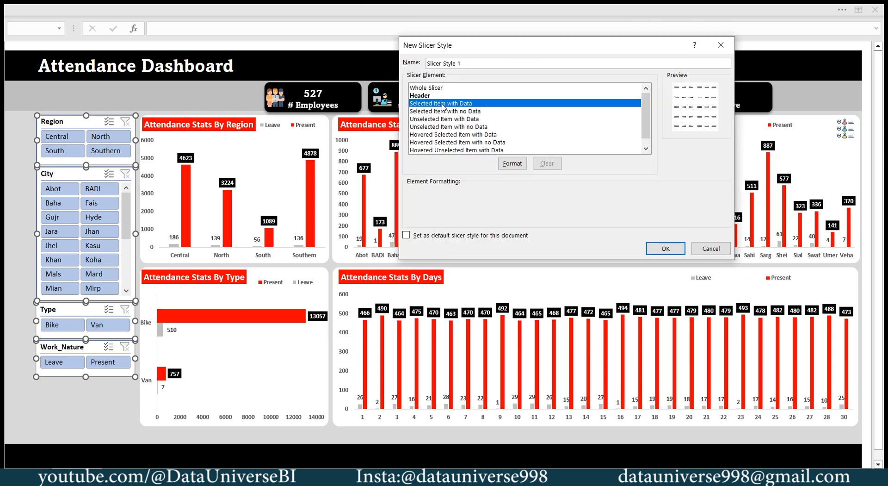
Give the Selected Item with Data element of the new slicer style a red fill
click(511, 163)
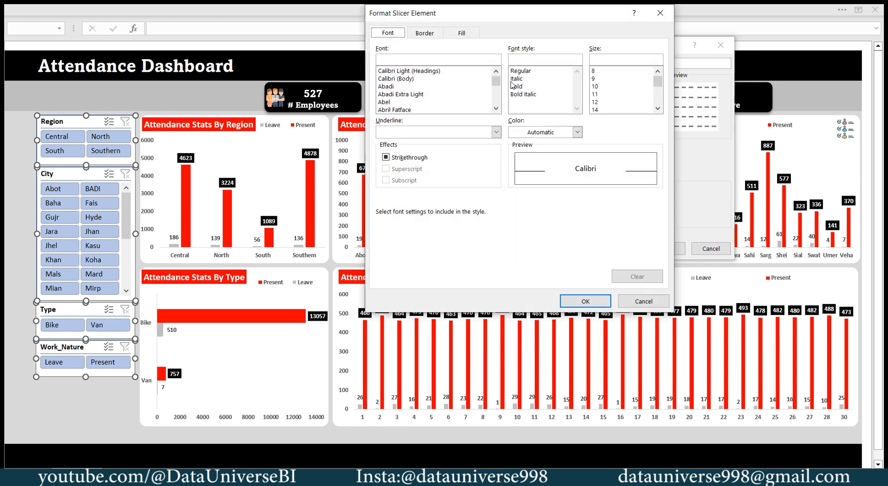
click(462, 32)
click(464, 161)
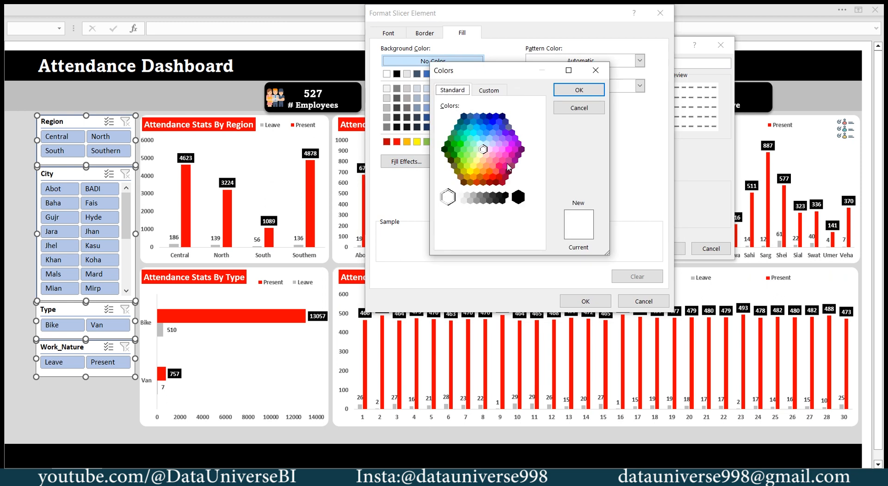
click(487, 178)
click(491, 176)
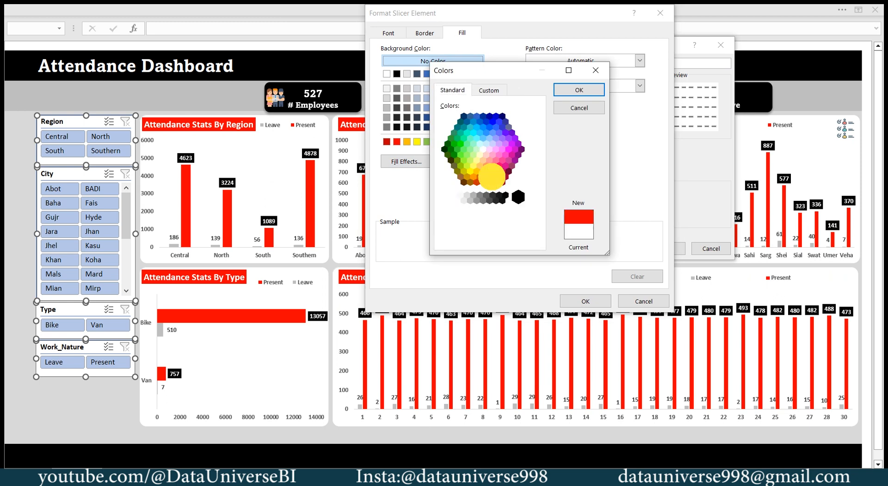
click(489, 177)
click(490, 177)
click(579, 89)
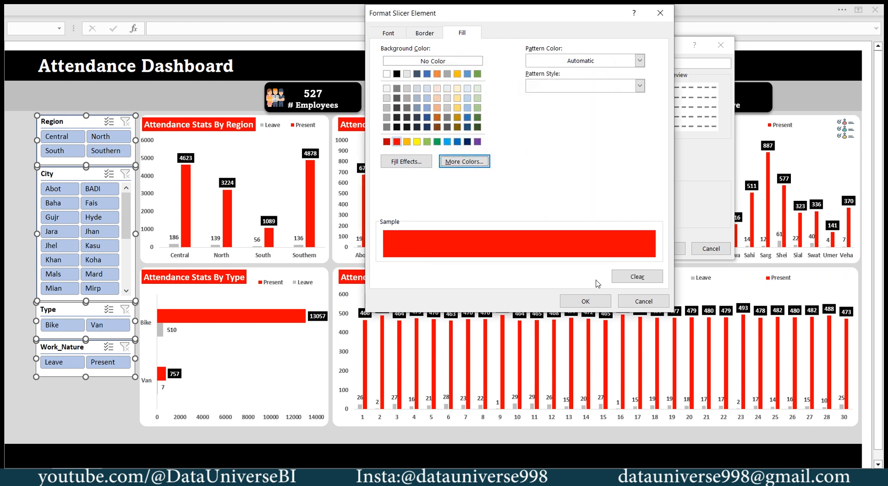
click(586, 301)
Save the new slicer style and apply it to the Region, City, Type and Work_Nature slicers
click(665, 248)
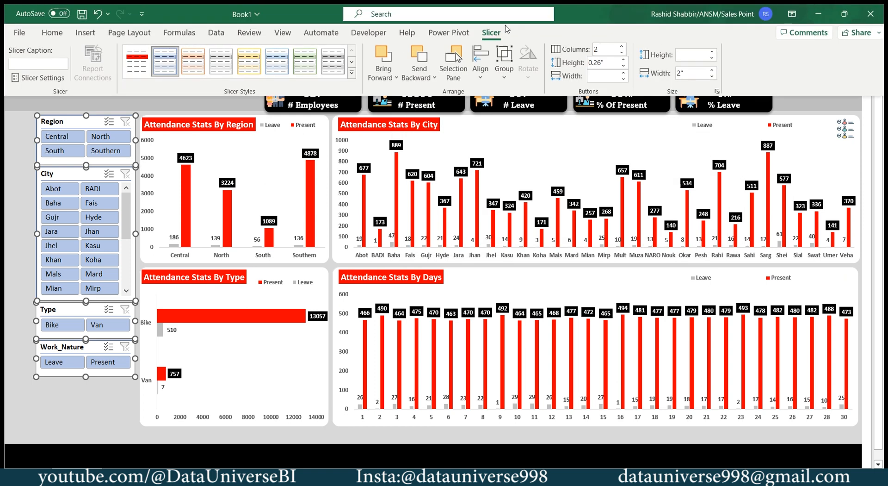
click(136, 60)
click(25, 198)
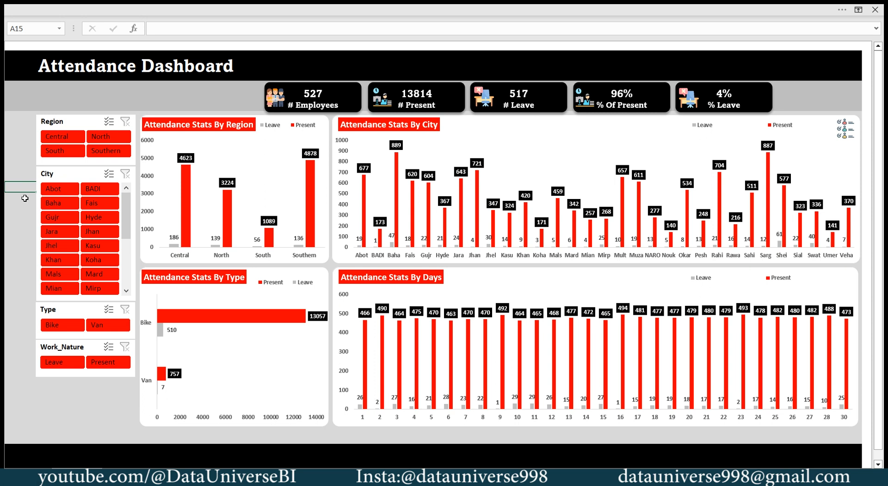
Show the row and column headings on the dashboard sheet and narrow column A
click(339, 7)
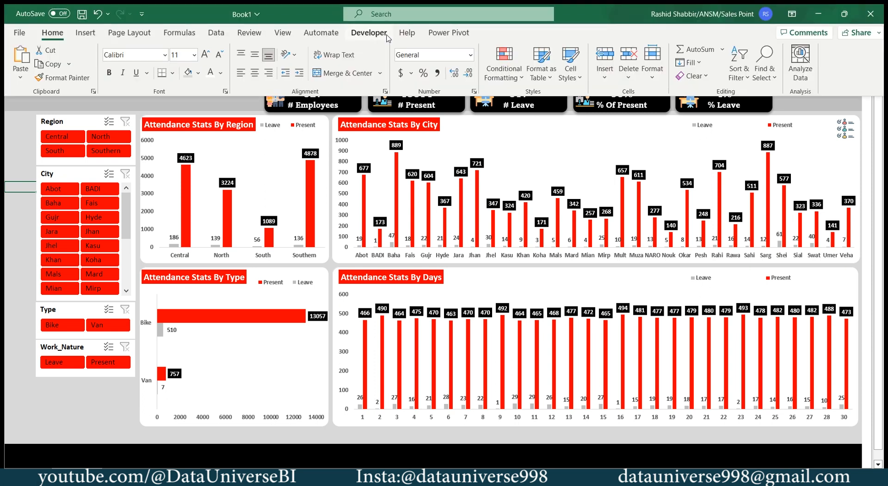
click(282, 32)
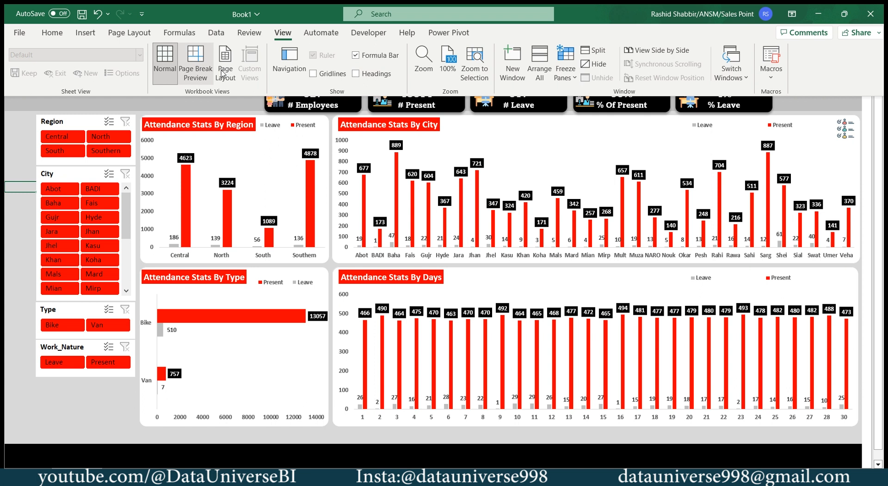
click(355, 73)
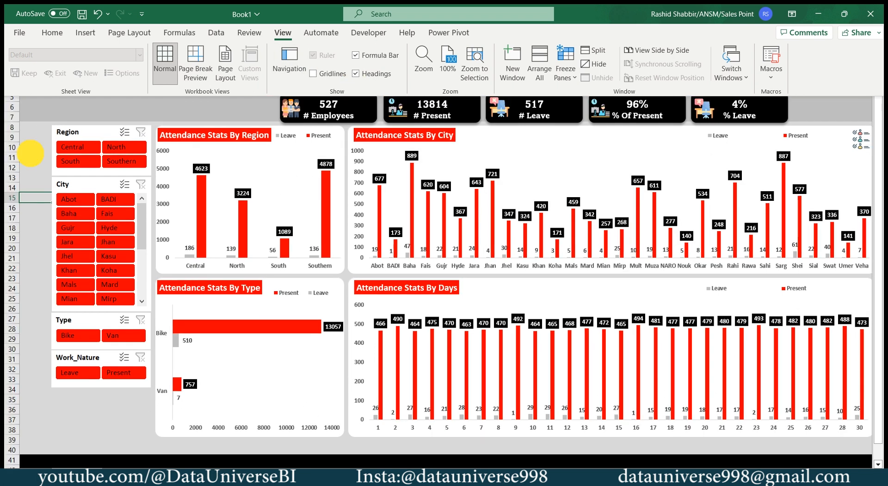
click(30, 153)
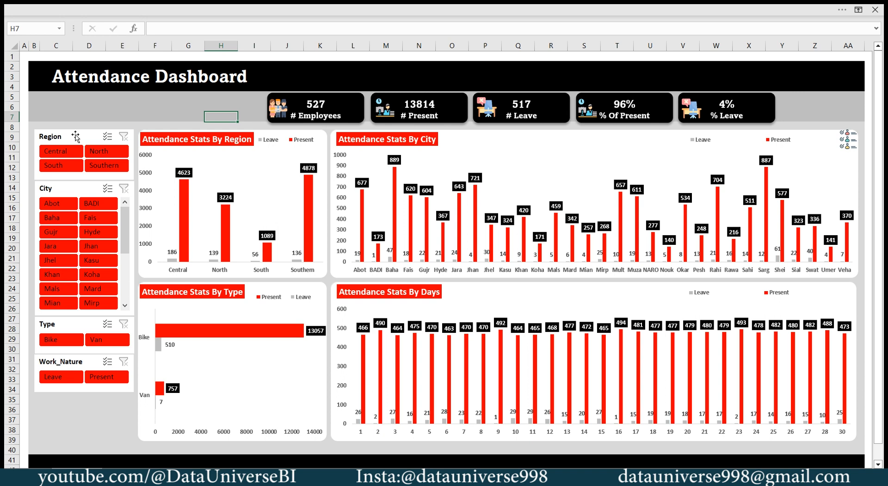
Connect the Region slicer to all pivot reports: CityStats, DayStats, employees, Leave, Present, RegionStats and TypeStats
click(76, 137)
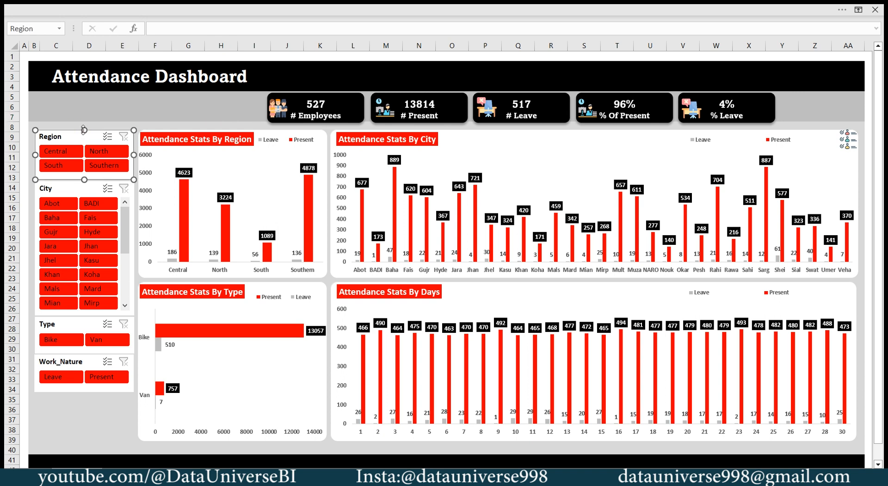
click(333, 8)
click(489, 36)
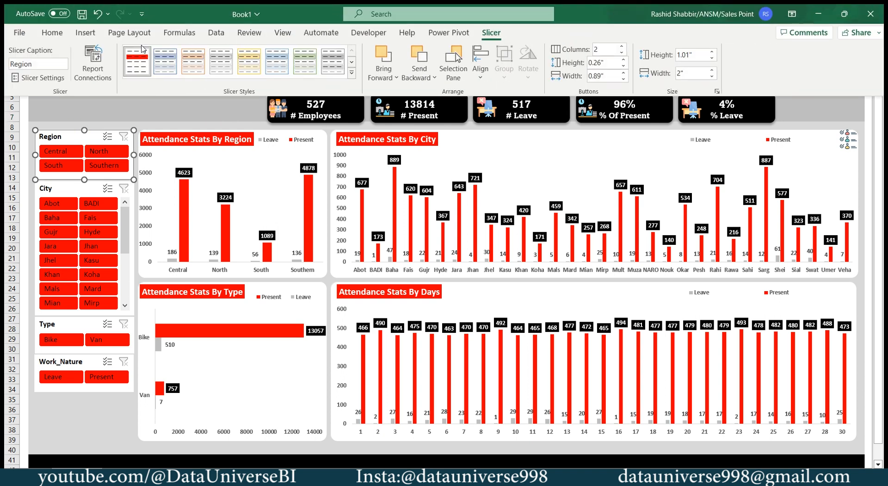
click(138, 60)
click(469, 158)
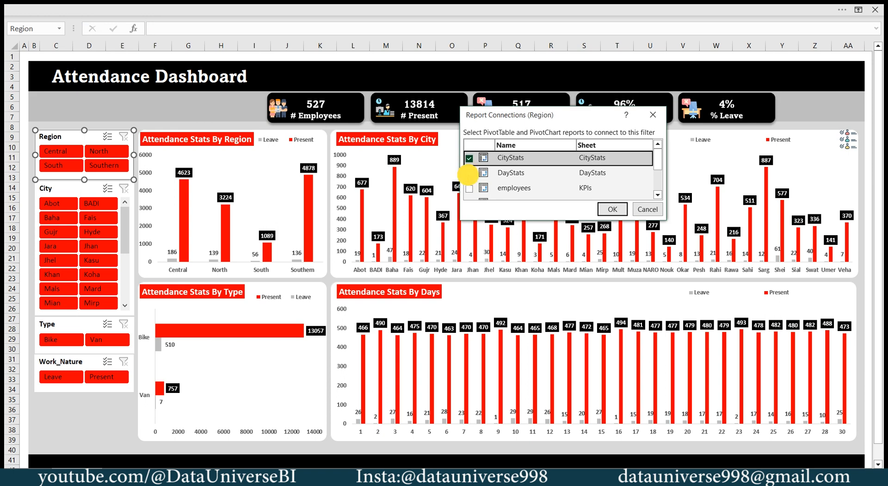
click(469, 173)
click(469, 188)
click(469, 173)
scroll(486, 176, down, 1)
click(470, 176)
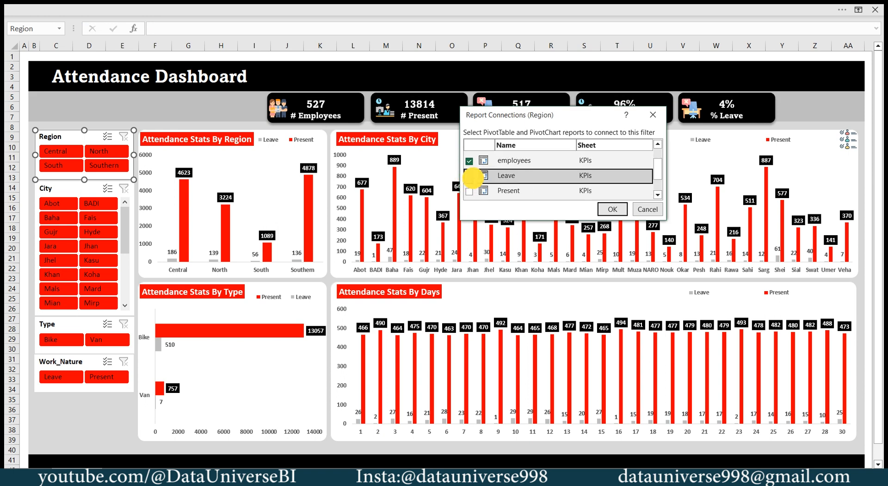
click(470, 190)
scroll(480, 181, down, 1)
click(470, 191)
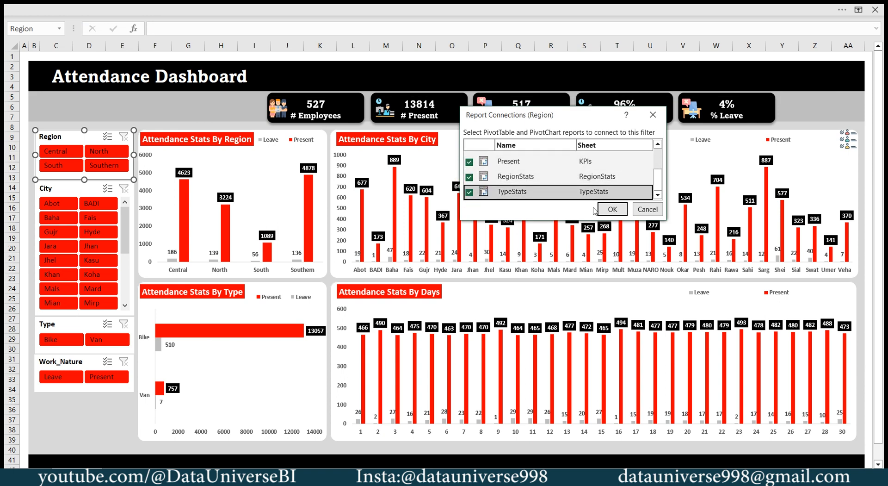
click(610, 209)
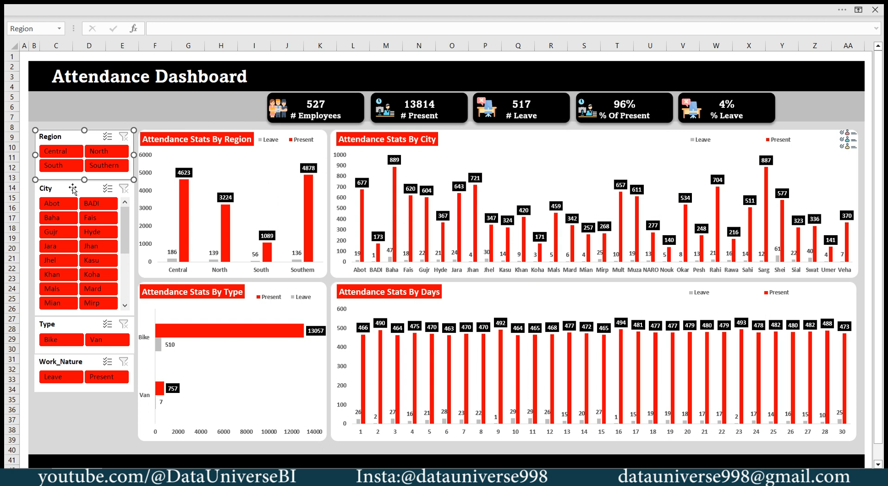
Connect the City slicer to all the listed reports, from CityStats and DayStats through the KPI tables to RegionStats and TypeStats
click(72, 189)
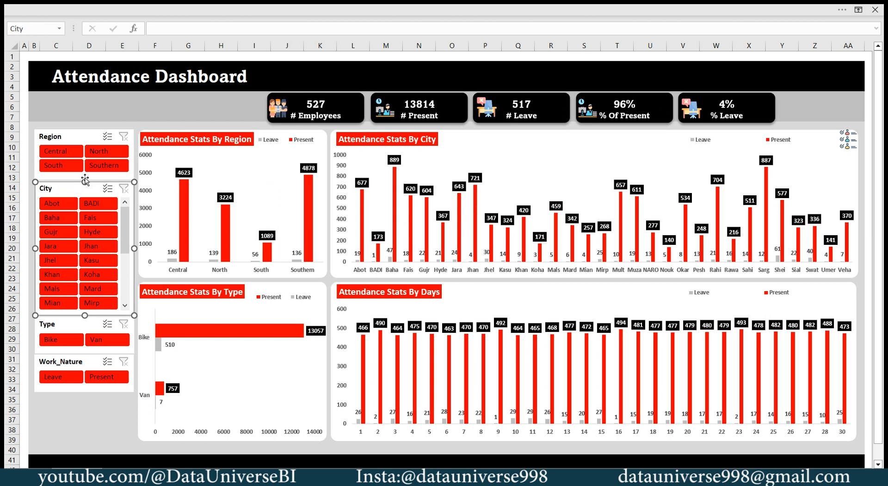
click(488, 10)
click(92, 63)
click(469, 158)
click(469, 173)
click(469, 188)
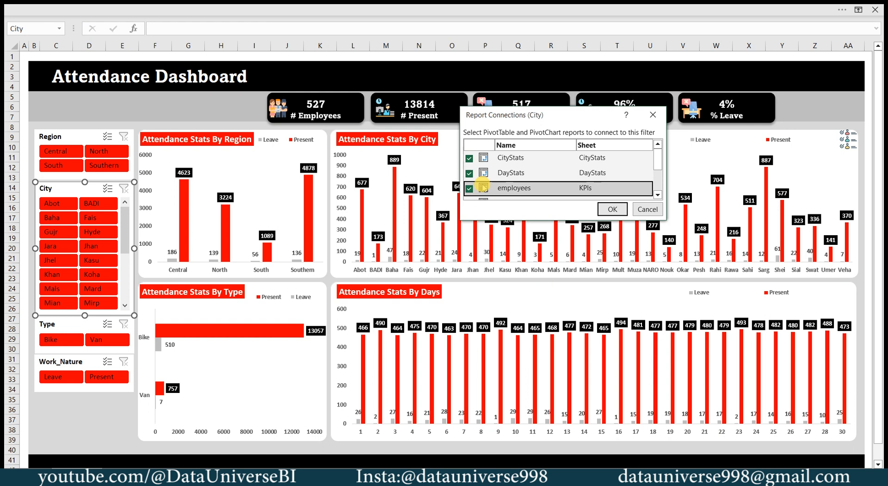
scroll(471, 188, down, 2)
click(469, 163)
click(469, 178)
click(469, 192)
click(614, 209)
Connect the Type slicer to every listed pivot report, including the city, day, region and KPI tables
click(81, 325)
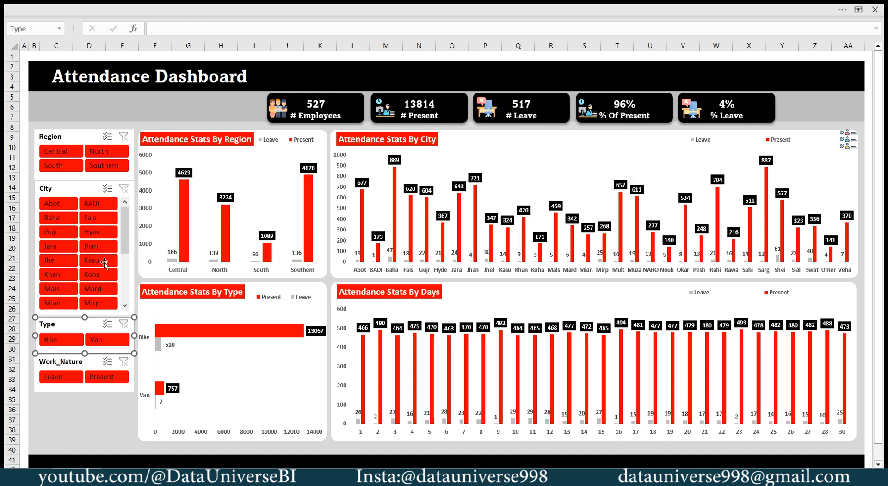
click(489, 10)
click(93, 62)
click(469, 158)
click(469, 173)
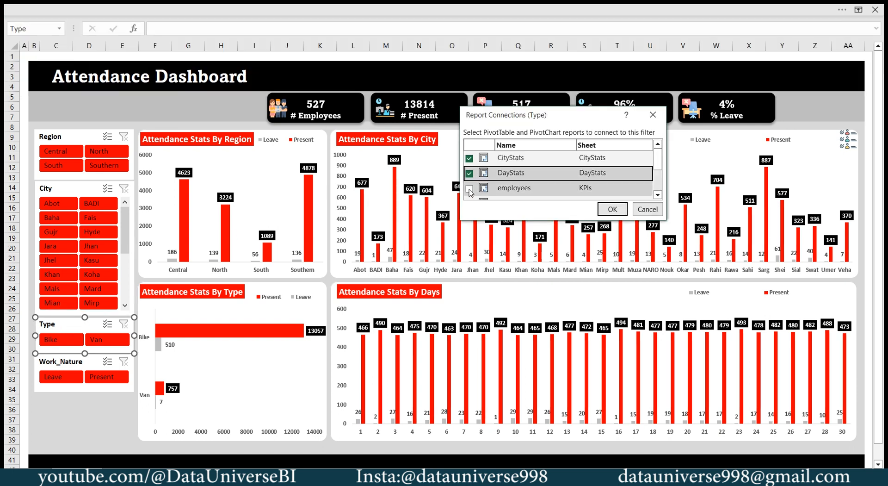
click(469, 189)
scroll(469, 189, down, 2)
click(469, 173)
click(469, 189)
click(469, 177)
click(469, 191)
click(612, 208)
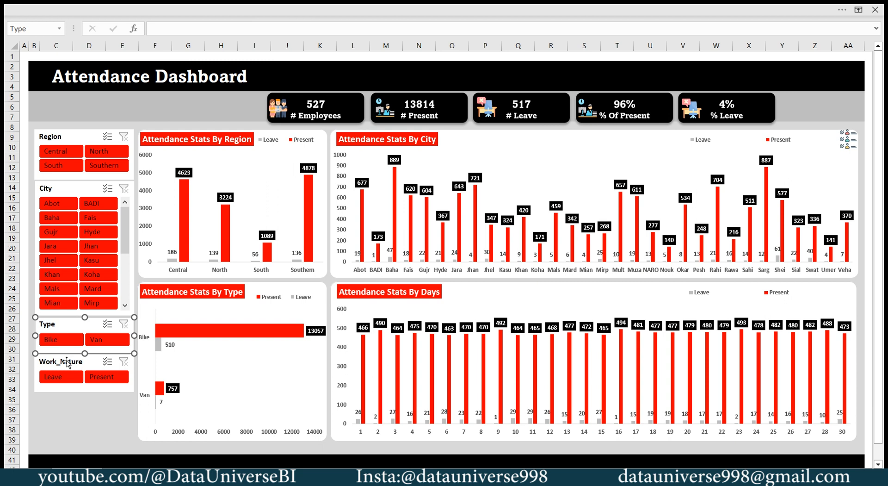
Connect the Work_Nature slicer to all listed pivot reports, including CityStats, DayStats, the KPI tables, RegionStats and TypeStats
click(67, 362)
click(422, 8)
click(469, 158)
click(469, 173)
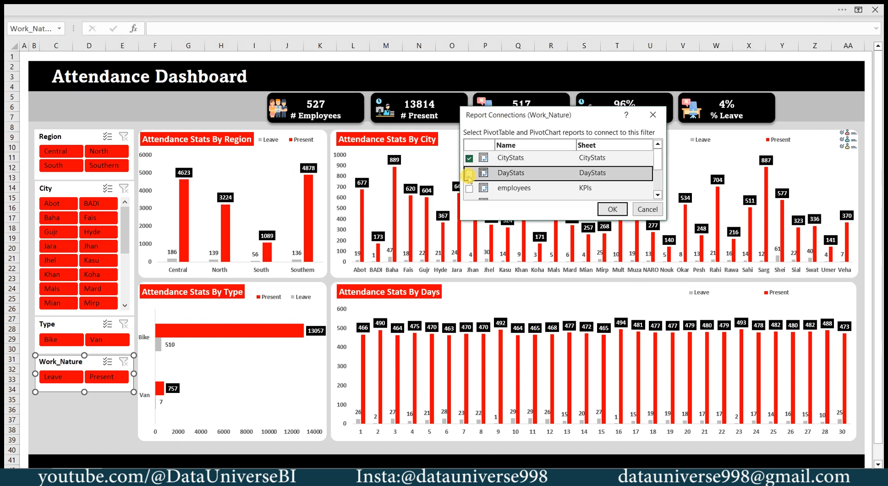
click(469, 189)
scroll(469, 190, down, 1)
click(469, 177)
click(469, 192)
scroll(469, 191, down, 2)
click(469, 191)
scroll(497, 190, up, 3)
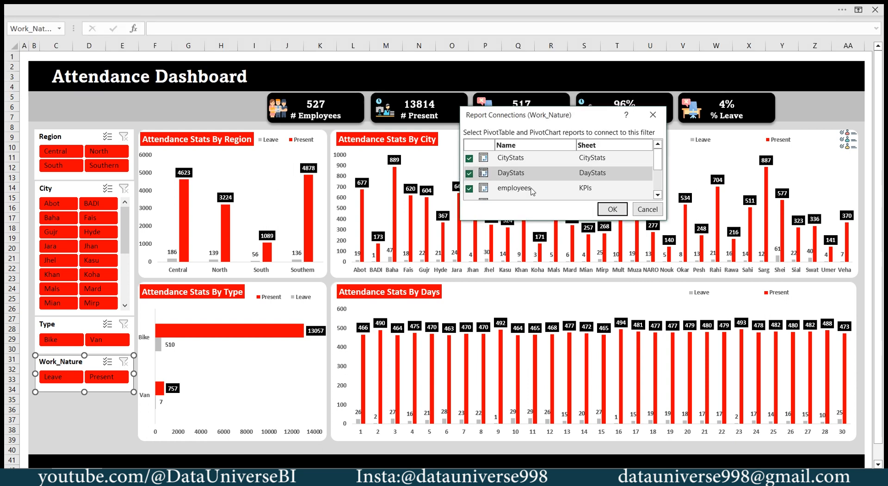
click(612, 209)
Hide the formula bar and the row and column headings, keeping the dashboard in full-screen view
click(55, 151)
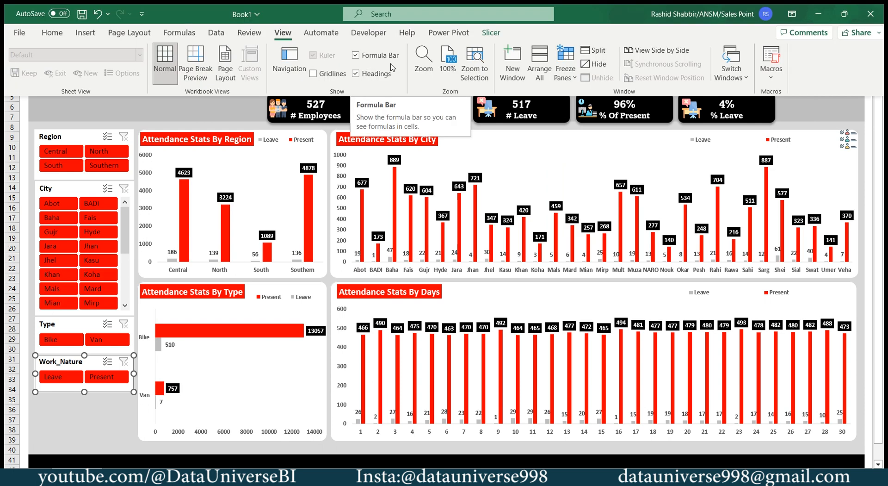
click(356, 55)
click(356, 73)
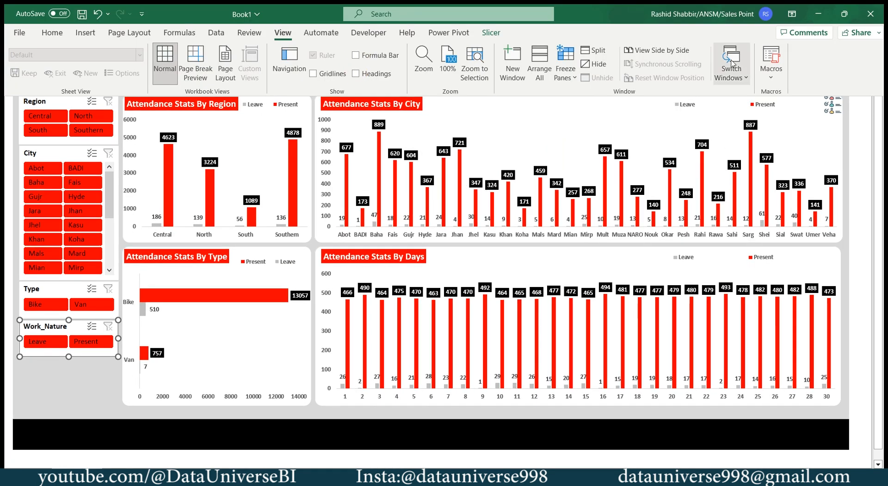
click(791, 13)
click(793, 43)
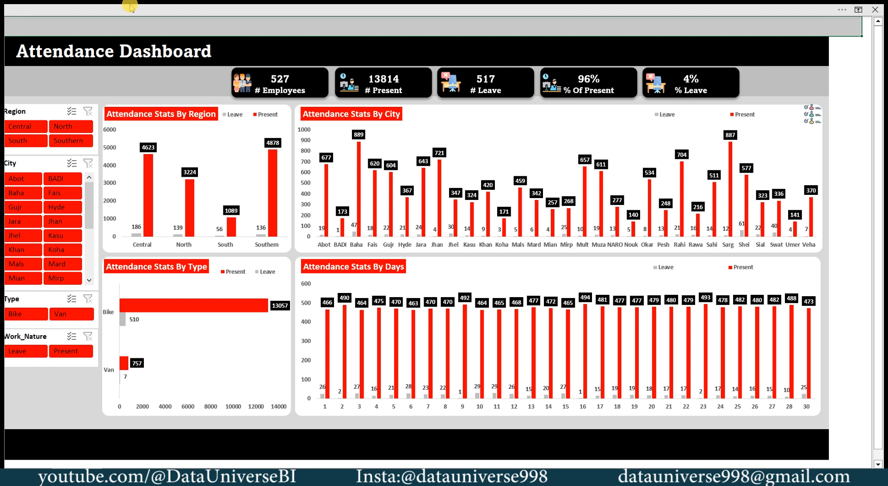
Fill the row above the Attendance Dashboard title banner with standard red
click(129, 6)
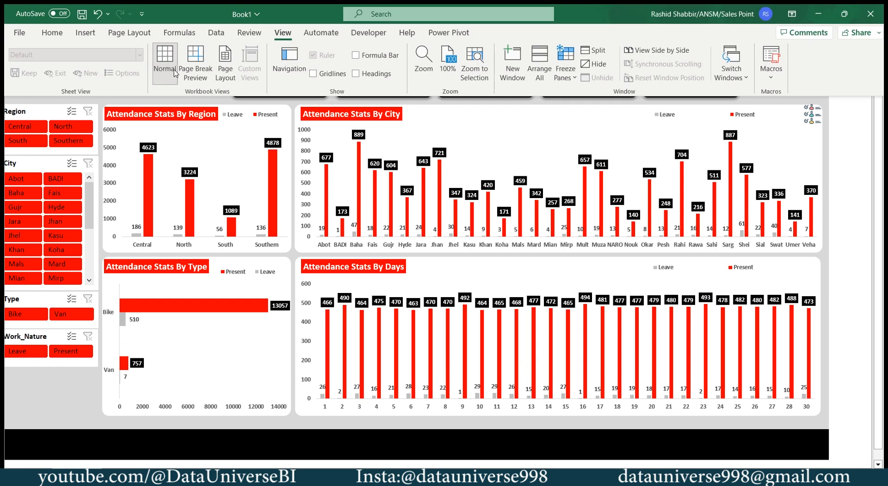
click(52, 32)
click(198, 73)
click(196, 180)
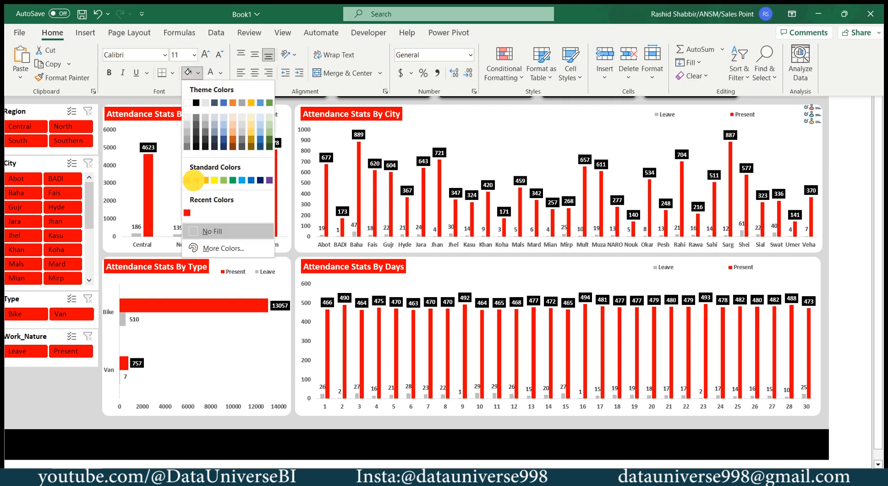
Apply the same red fill to the row just below the dashboard's black footer band
click(10, 175)
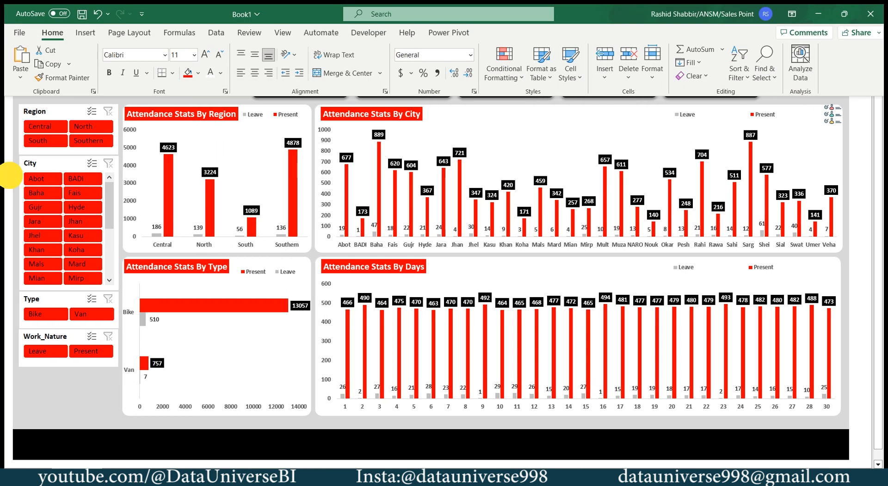
key(Down)
key(Down)
key(Down)
key(Down)
key(Down)
key(Down)
key(Down)
key(Down)
key(Down)
key(Down)
key(Down)
key(Down)
key(Down)
key(Down)
key(Down)
key(Down)
key(Down)
key(Down)
key(Down)
key(Down)
key(Down)
key(Down)
key(Down)
key(Down)
key(Down)
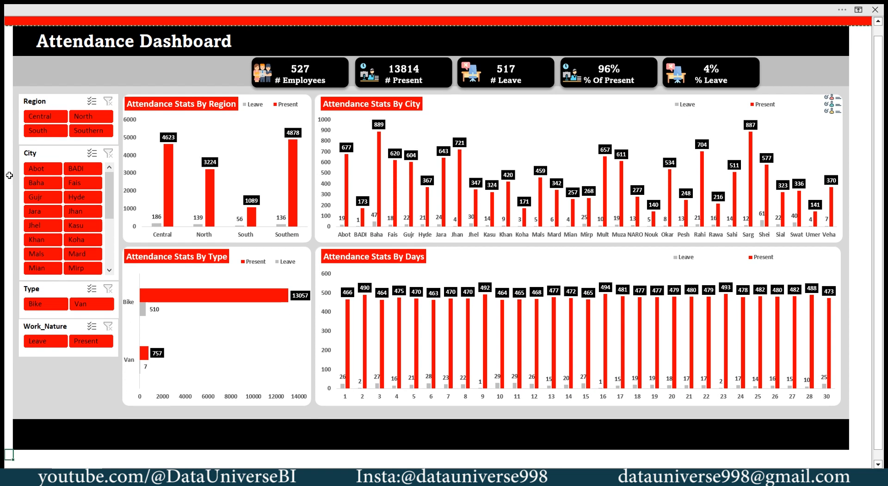
key(Return)
scroll(10, 175, up, 1)
Widen the empty column A beside the dashboard slightly
click(9, 91)
key(ctrl+space)
right_click(8, 81)
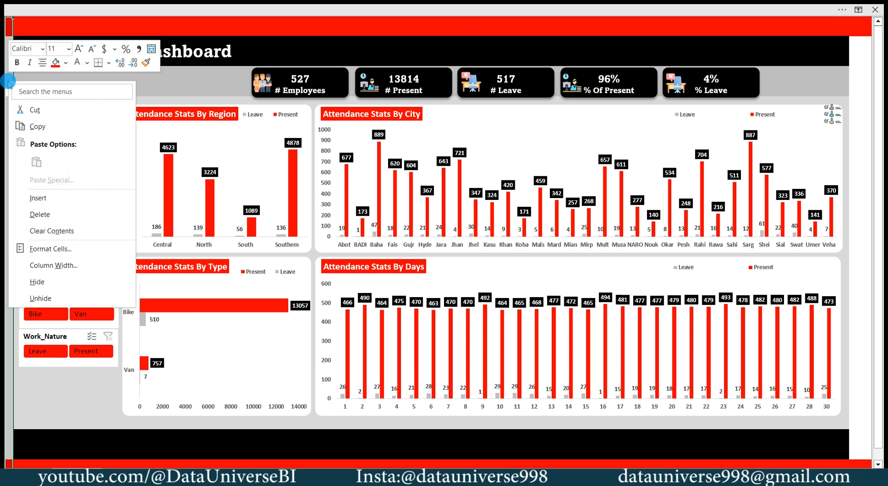
click(60, 265)
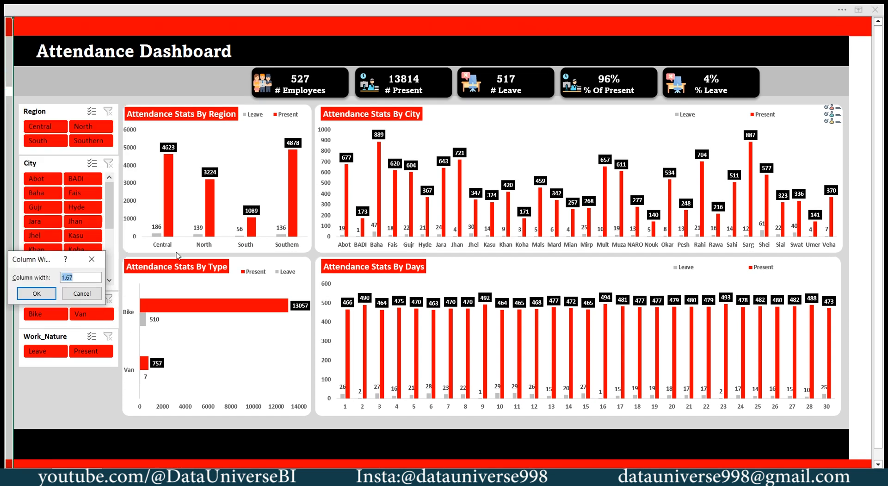
click(81, 291)
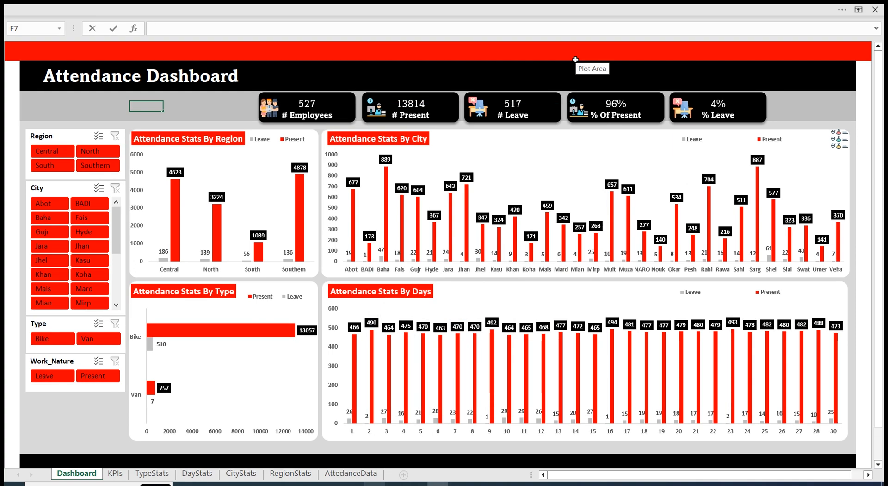
Apply a linear gradient fill to the Attendance Stats By Region chart area and remove its middle gradient stops
click(262, 133)
double_click(255, 133)
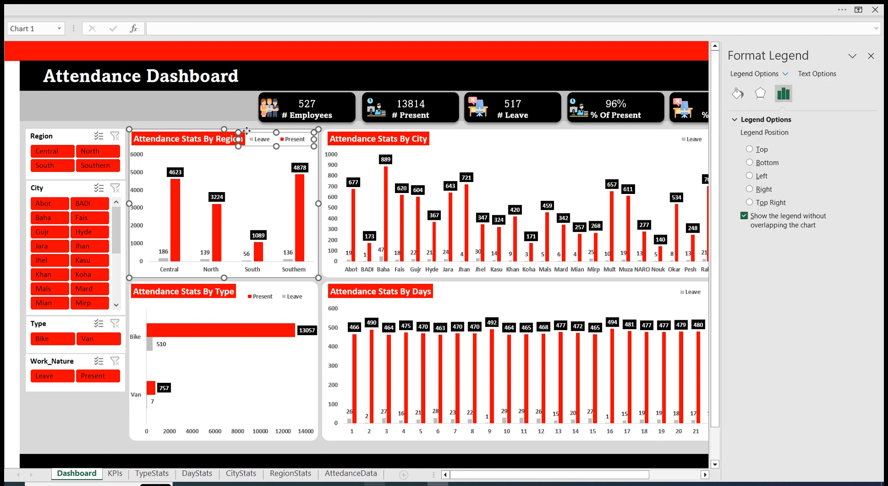
click(255, 130)
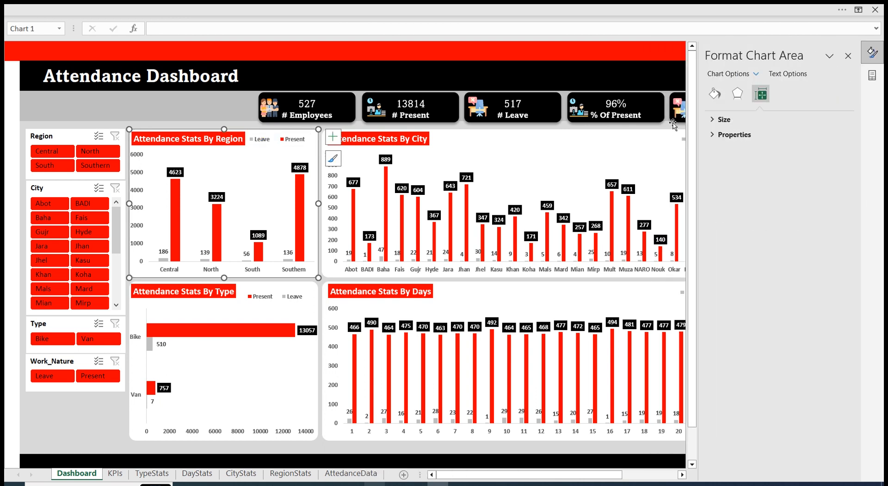
click(714, 93)
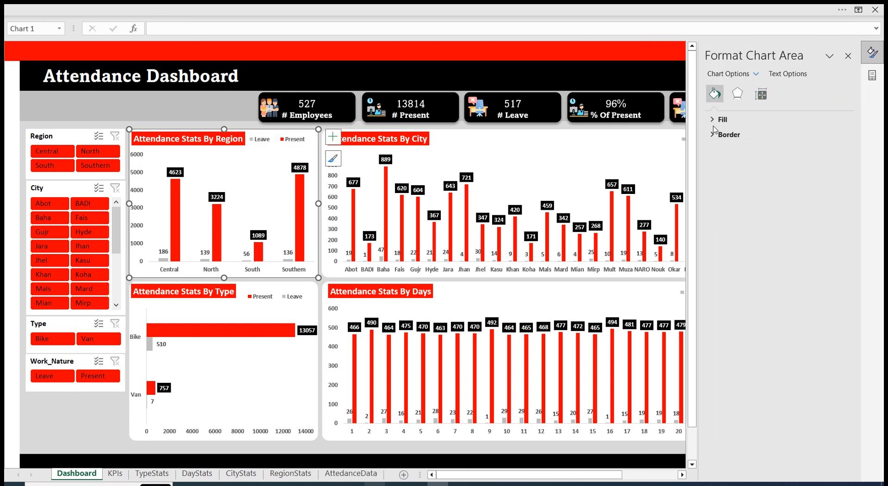
click(713, 119)
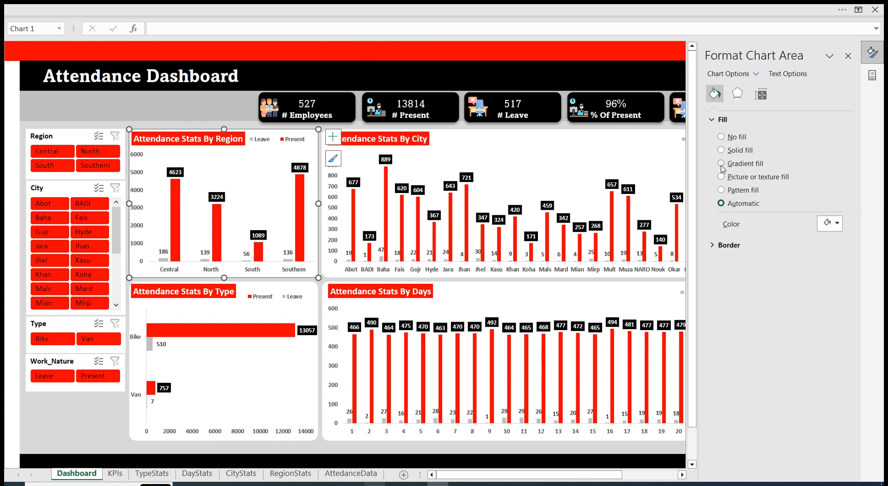
click(721, 163)
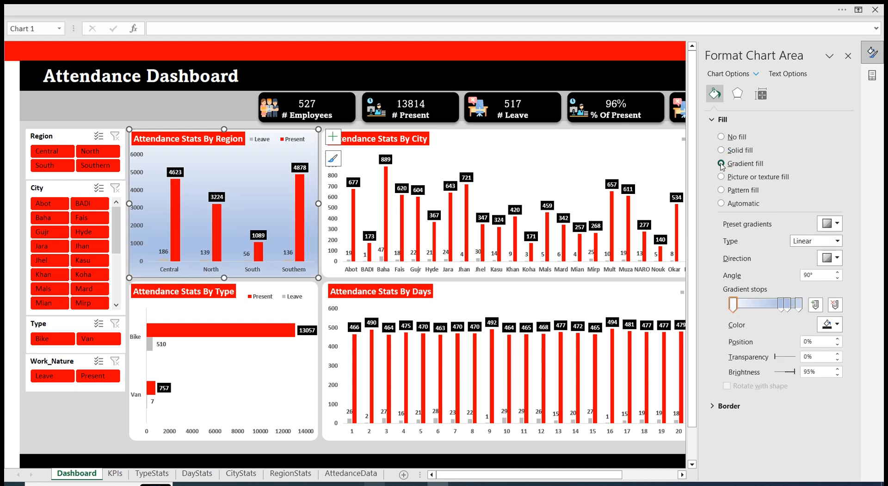
click(791, 307)
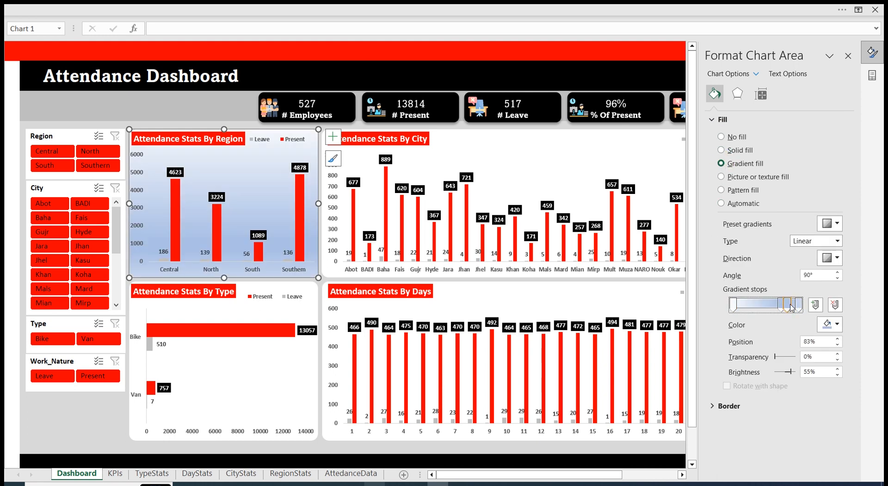
click(777, 304)
click(783, 304)
key(Delete)
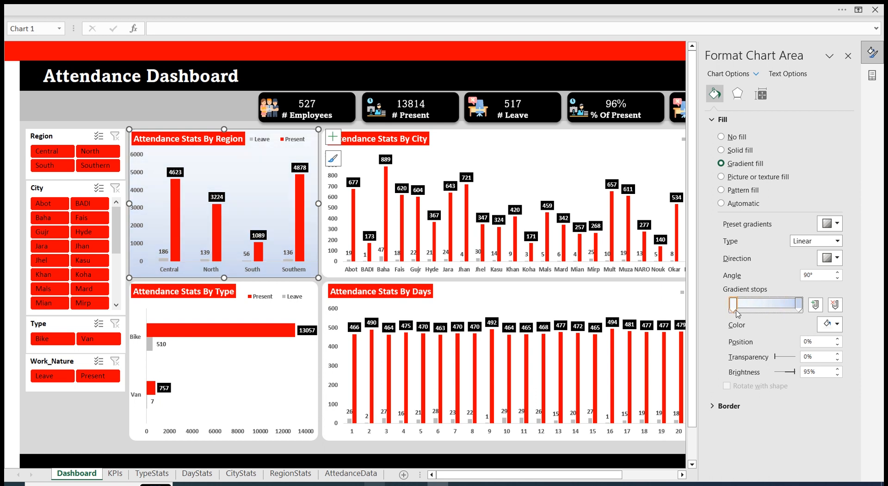
Color the Region chart background's gradient black at the first stop and the recently used red at the last stop
click(837, 326)
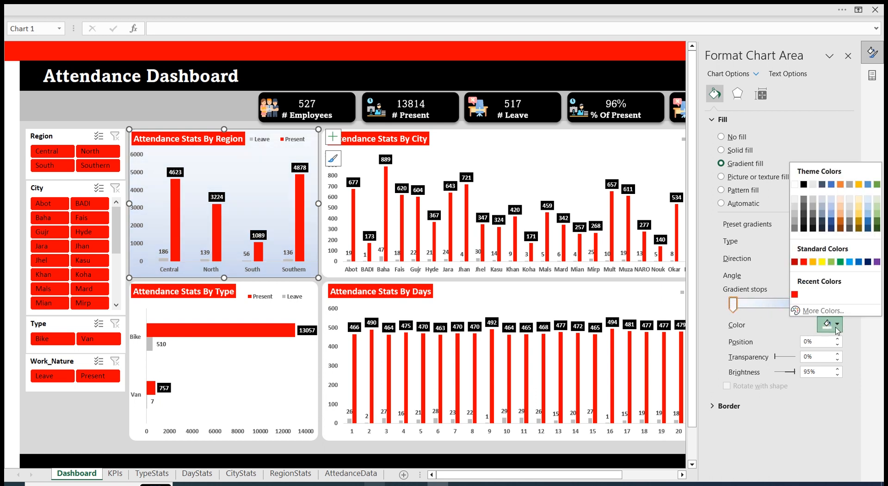
click(804, 184)
click(798, 304)
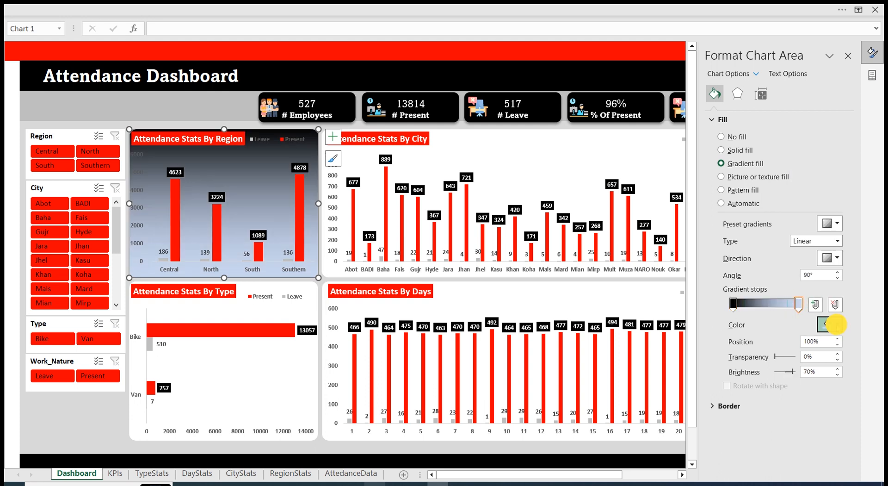
click(832, 325)
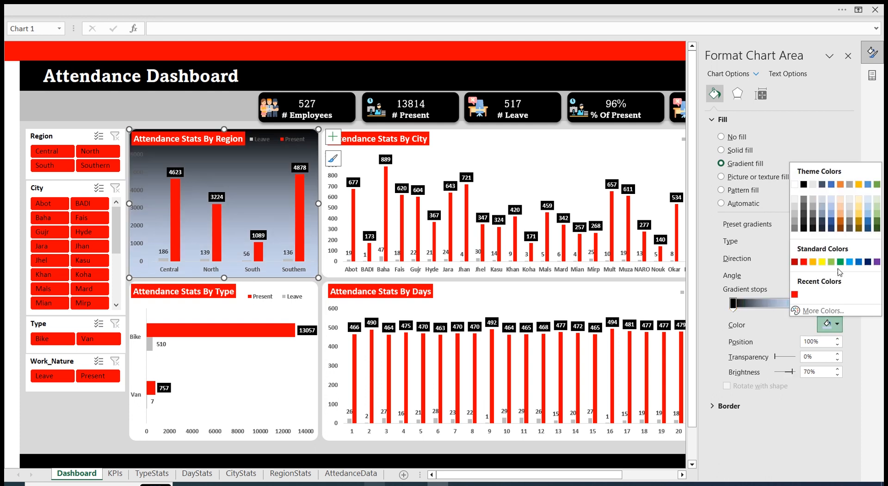
click(795, 294)
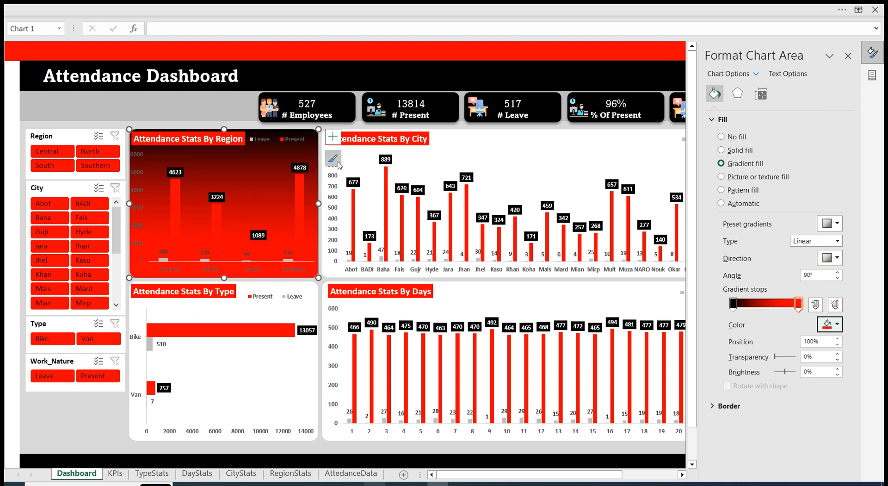
Give the Present columns in the Region chart a gradient fill running from white to red
click(176, 189)
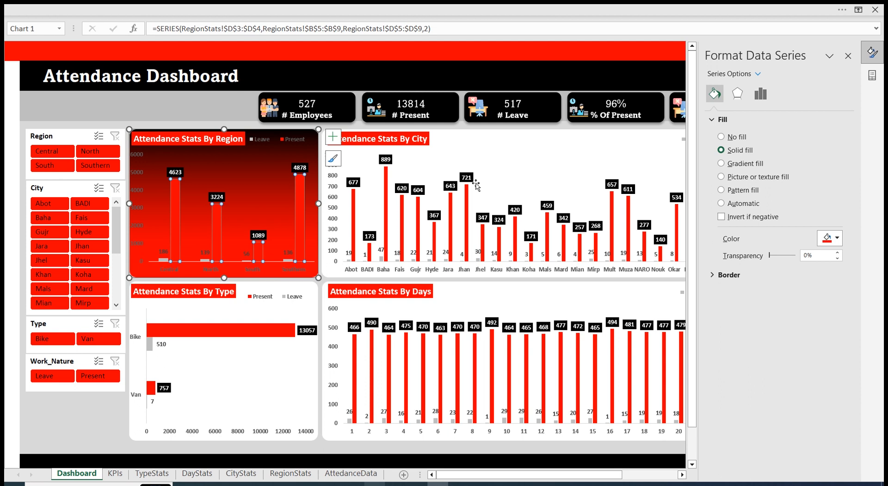
click(720, 163)
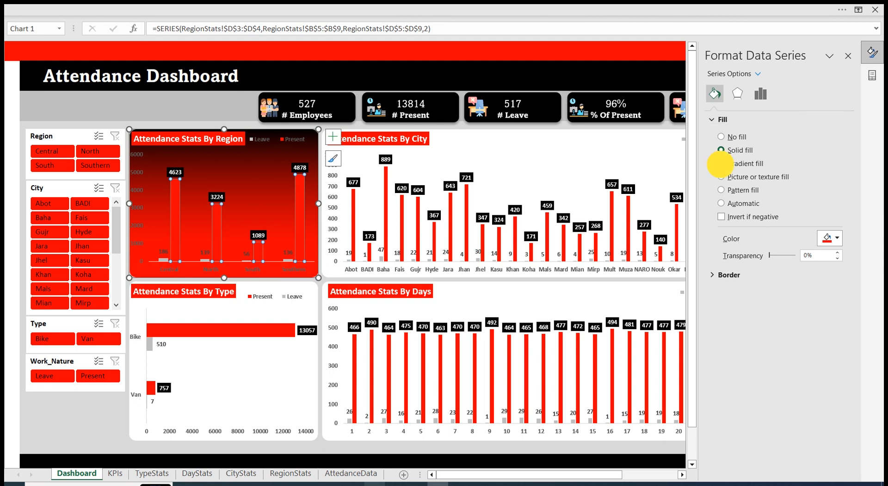
click(734, 318)
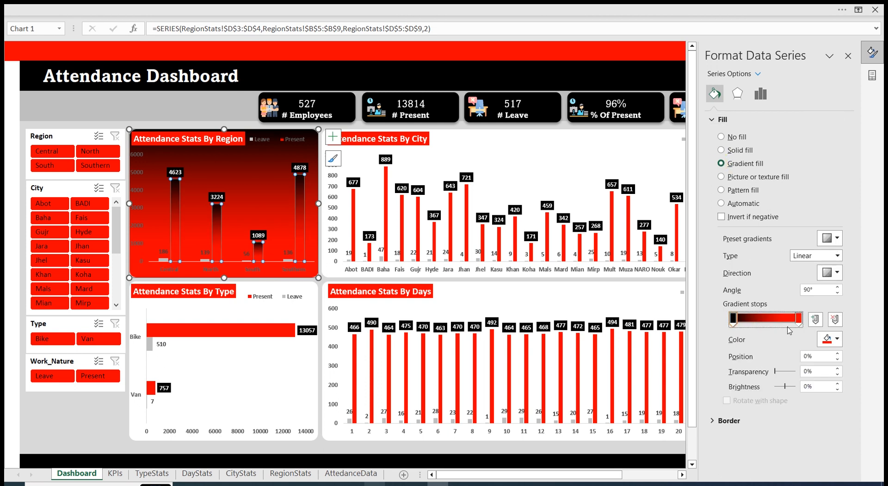
click(830, 339)
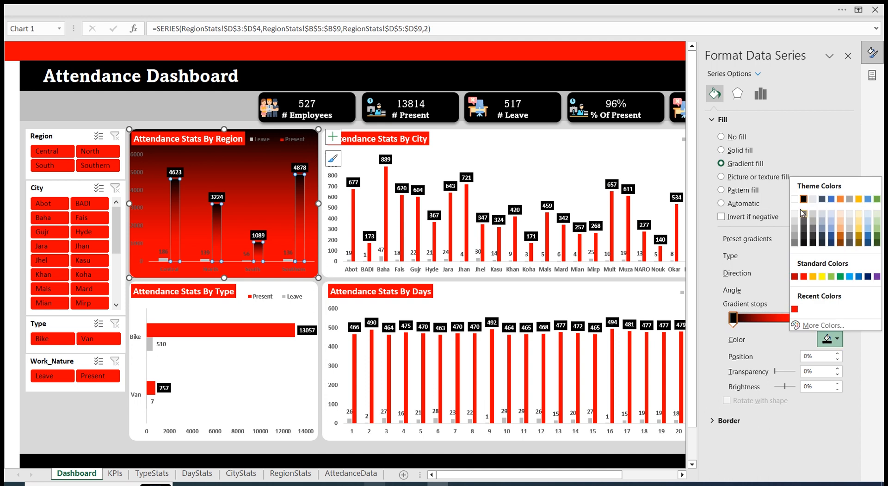
click(795, 199)
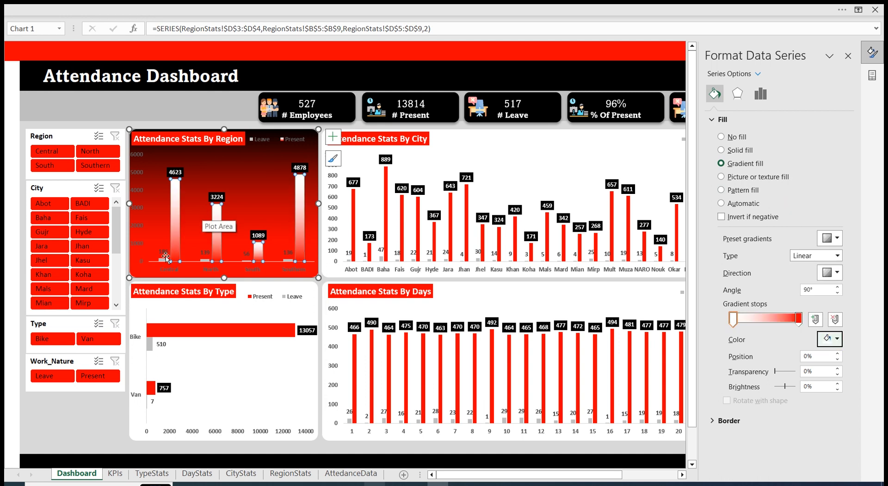
Give the Leave columns in the Region chart the white-to-red gradient fill and a thicker solid white border
click(161, 258)
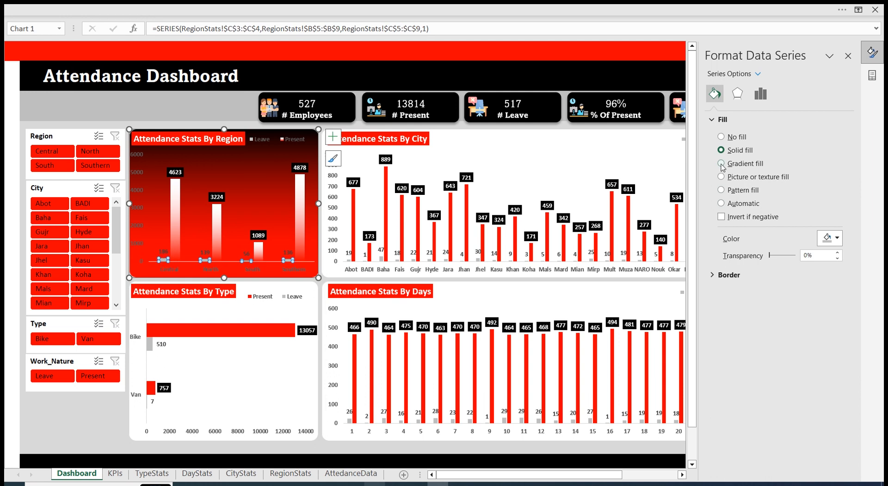
click(721, 164)
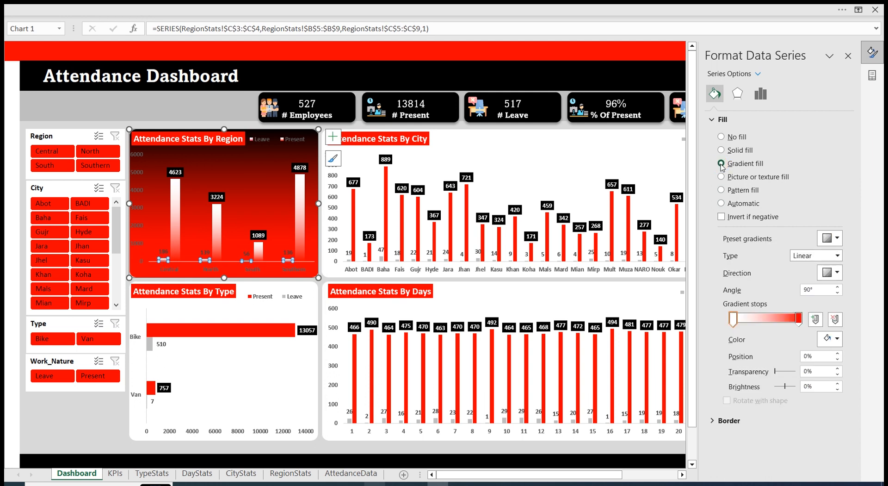
click(713, 120)
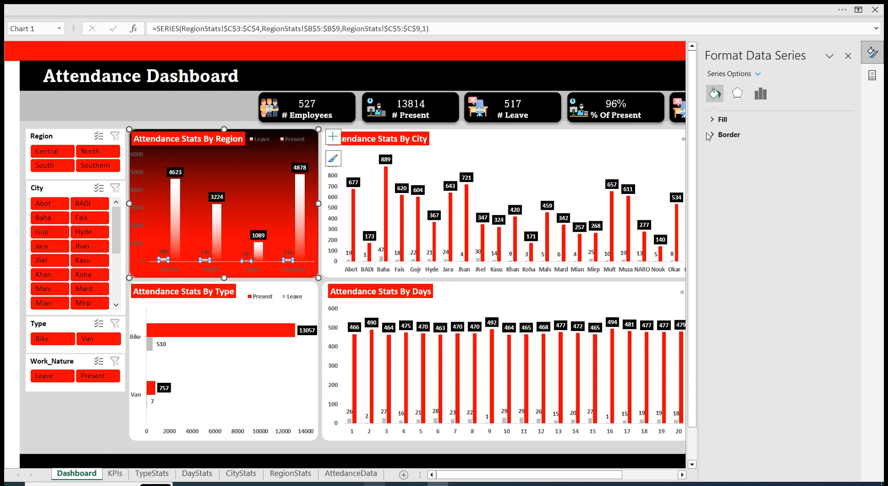
click(715, 135)
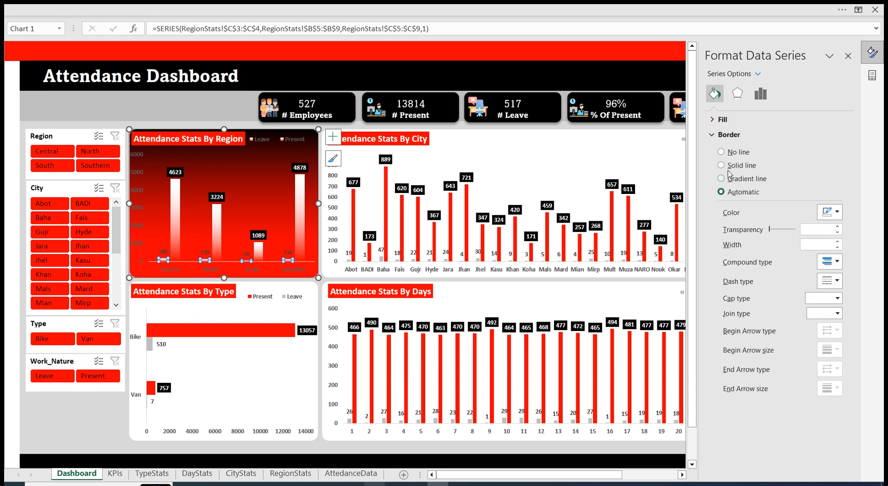
click(722, 166)
click(838, 213)
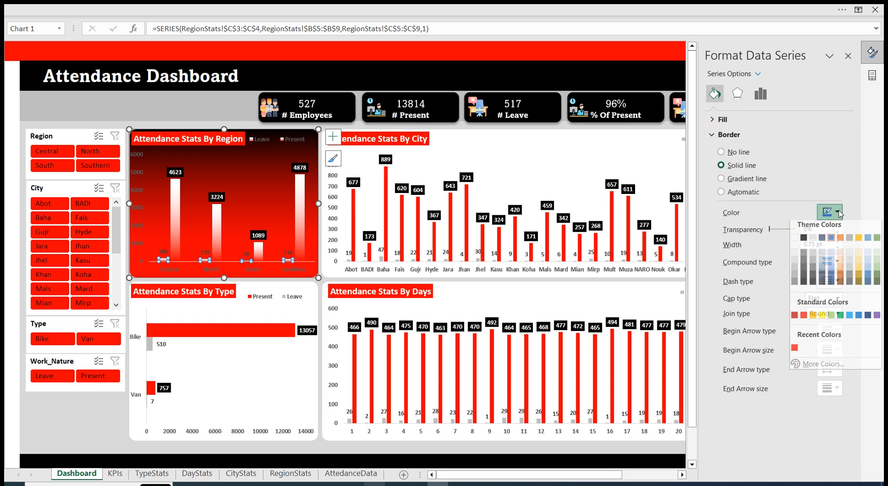
click(802, 243)
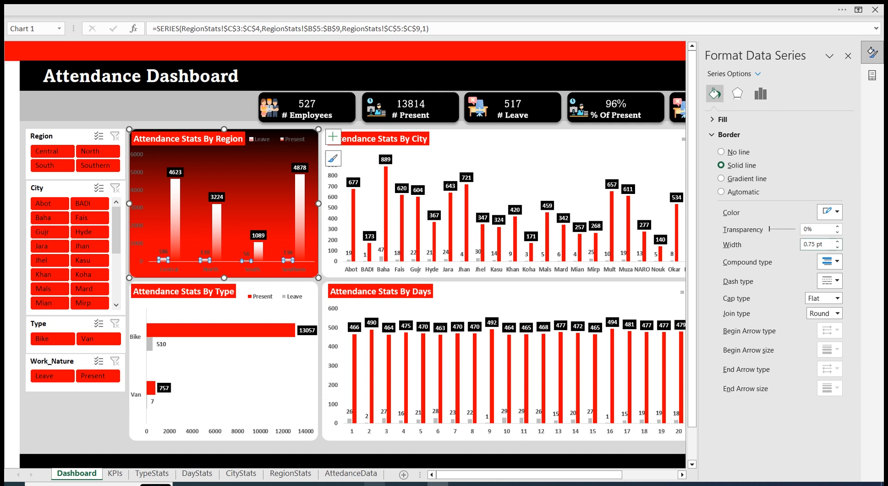
drag(828, 244, 794, 245)
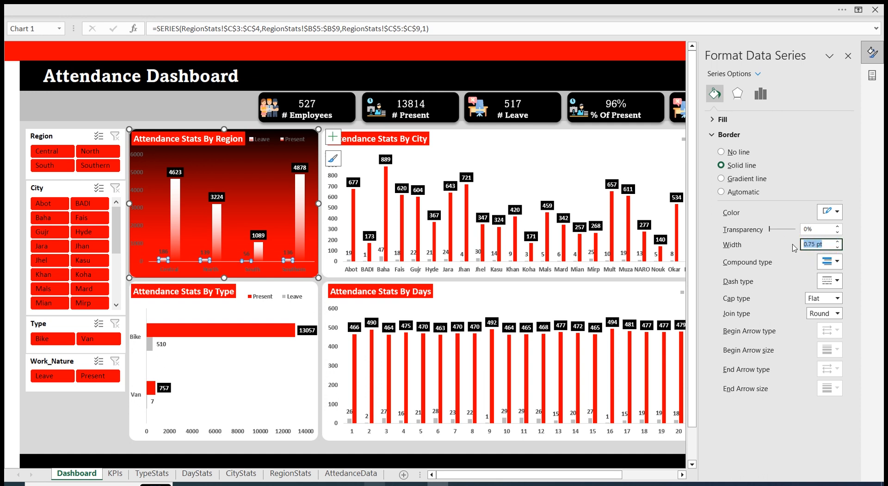
text(1.)
Add a solid 1.5 pt border to the Present columns in the Region chart
click(175, 195)
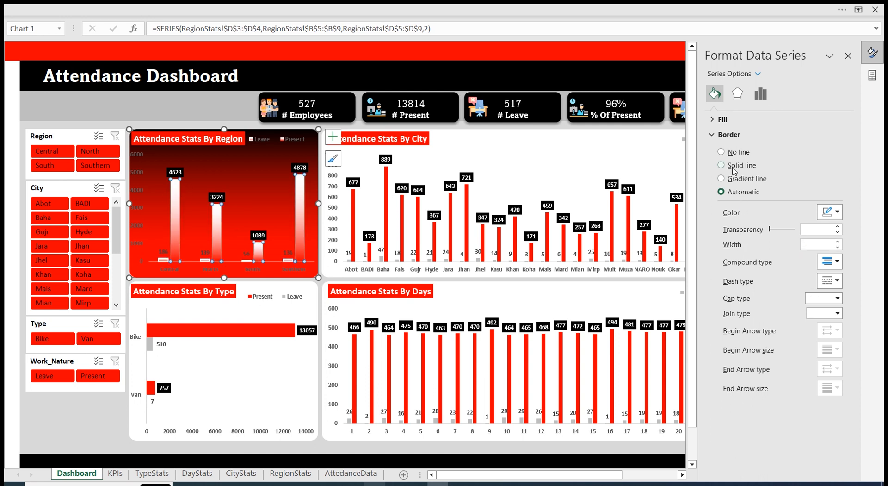
click(733, 166)
click(814, 241)
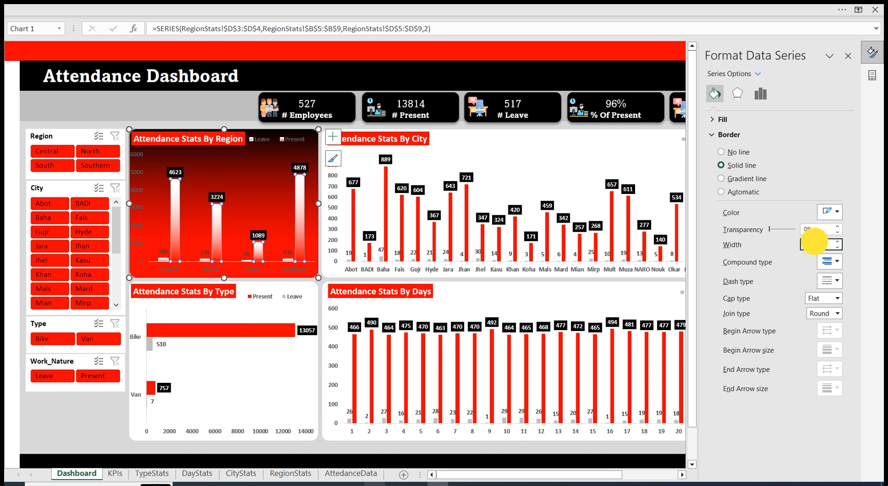
text(1.5)
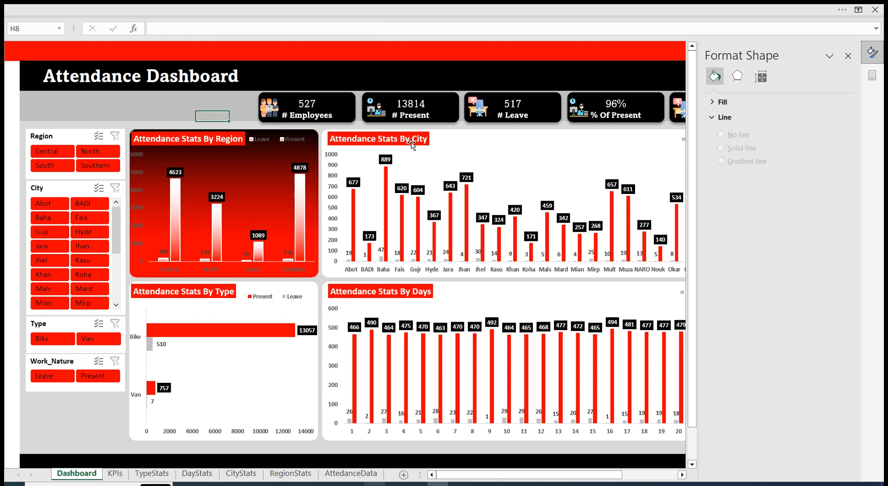
Fill the Attendance Stats By City chart area with a linear gradient running from black to red
click(465, 139)
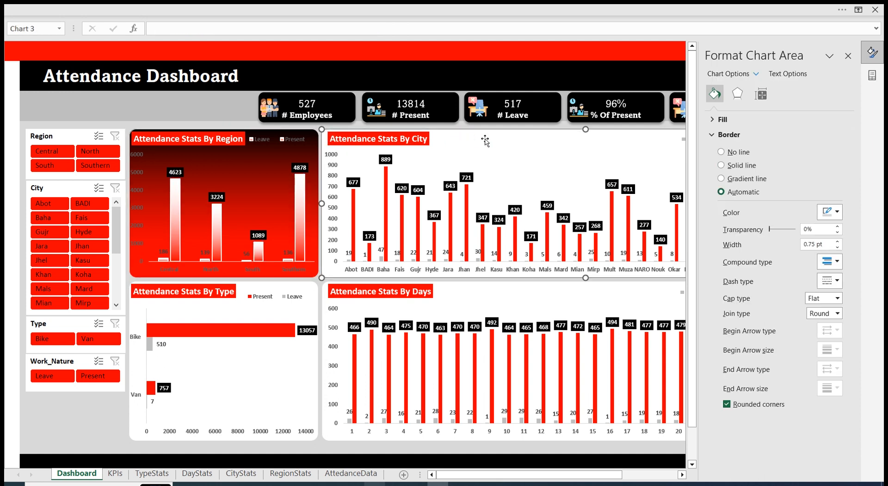
click(712, 120)
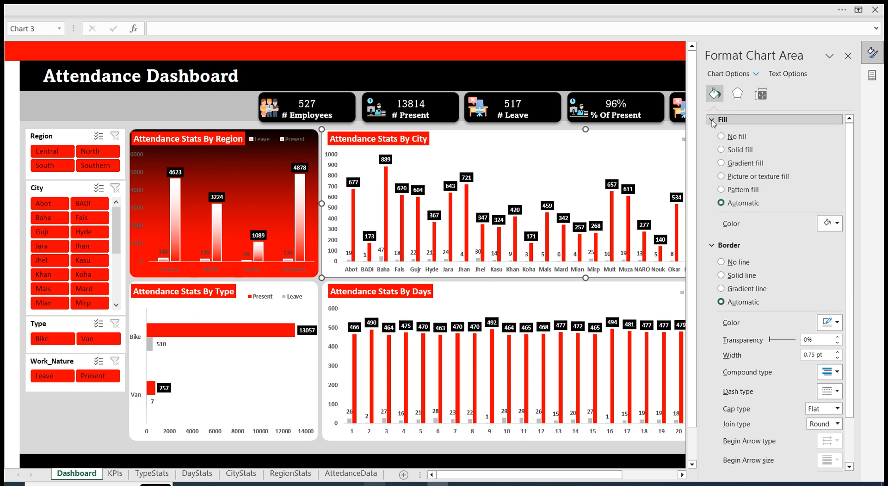
click(721, 164)
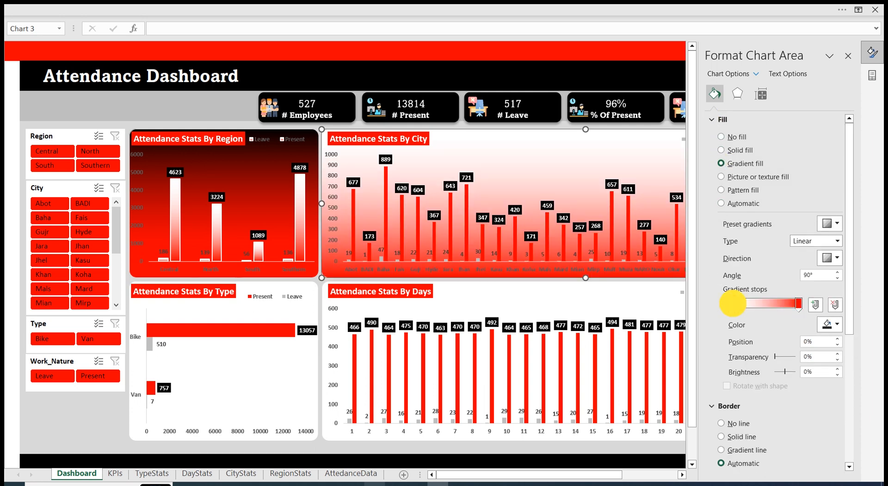
click(733, 305)
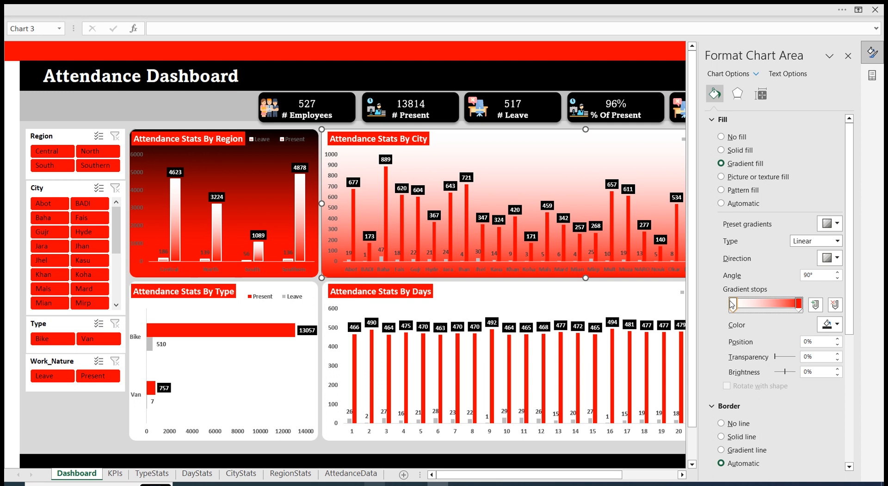
click(827, 324)
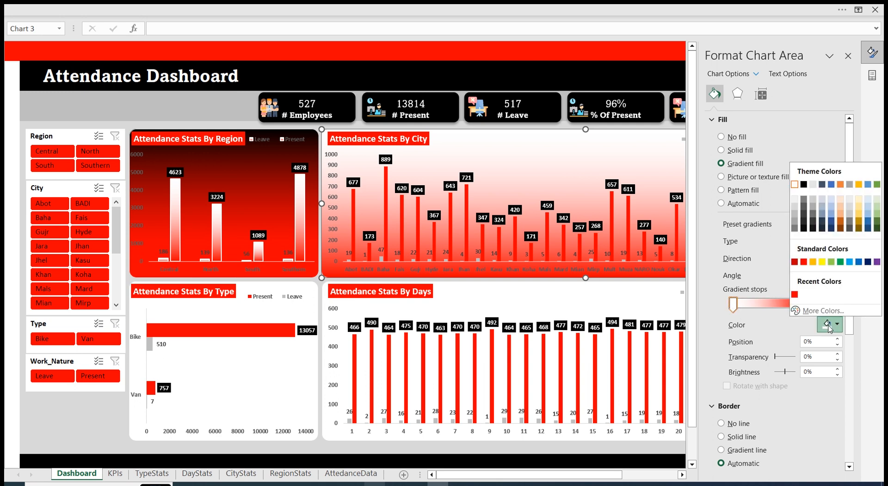
click(804, 184)
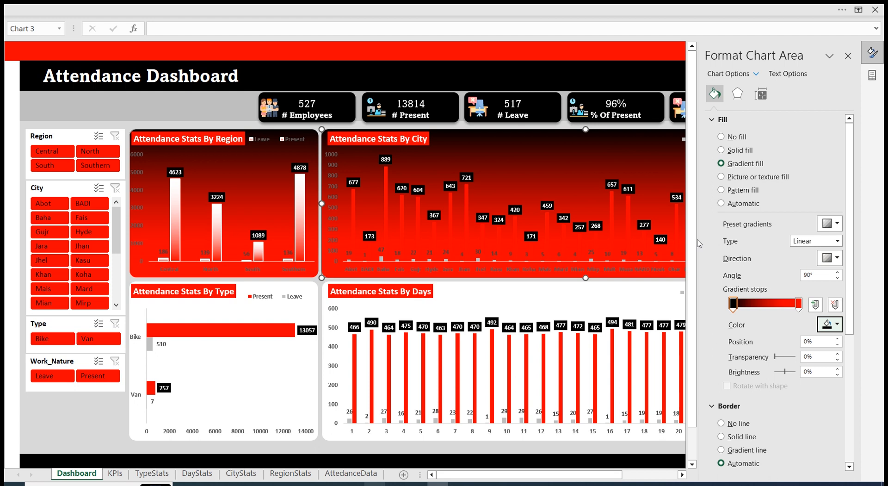
Give the Present columns in the City chart a gradient fill running from white to red
click(386, 176)
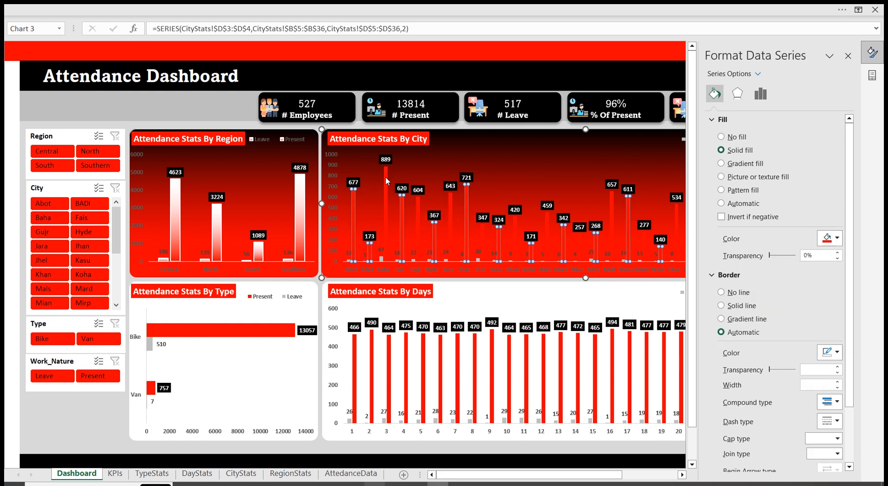
click(721, 163)
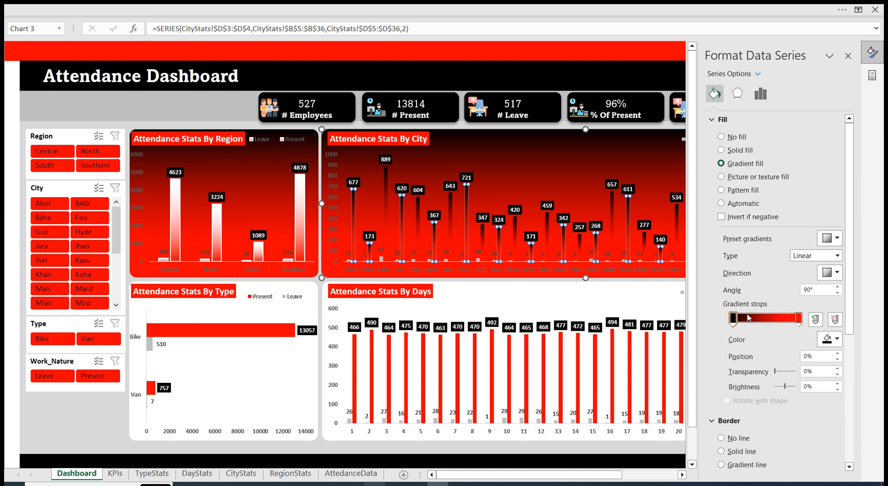
click(830, 339)
click(794, 199)
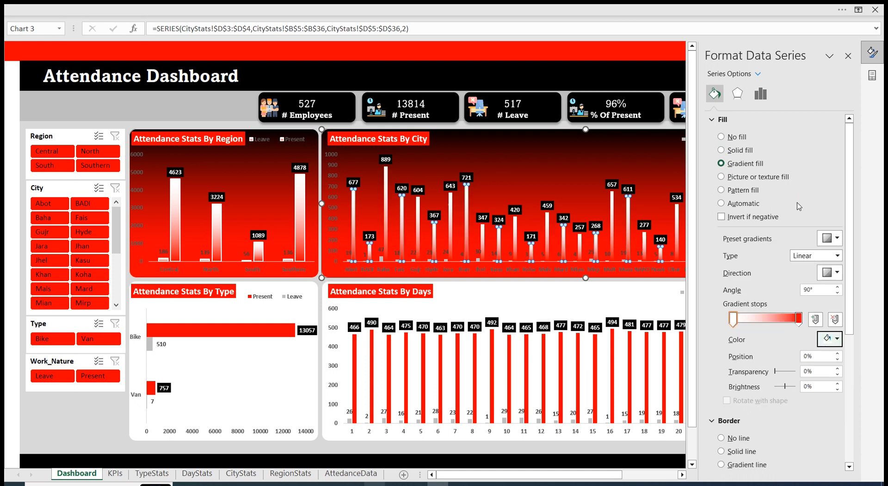
Give the Leave columns in the City chart the white-to-red gradient fill and a solid white 1.5 pt border
click(381, 259)
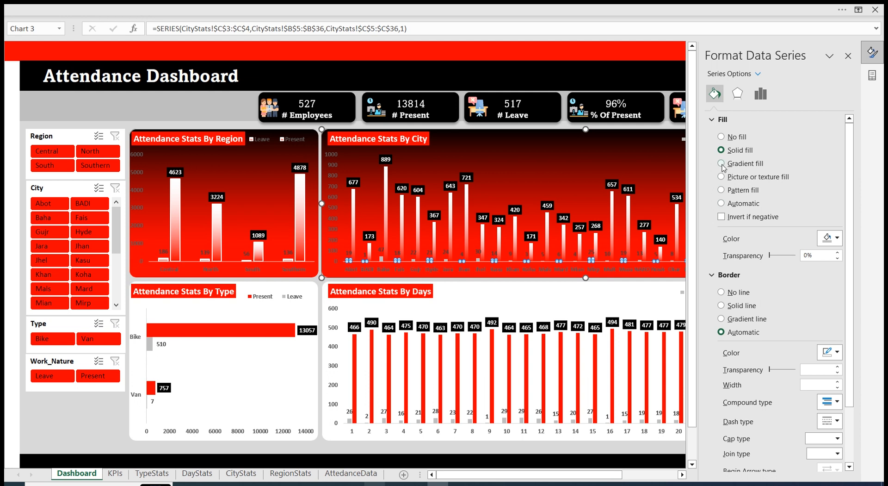
click(722, 165)
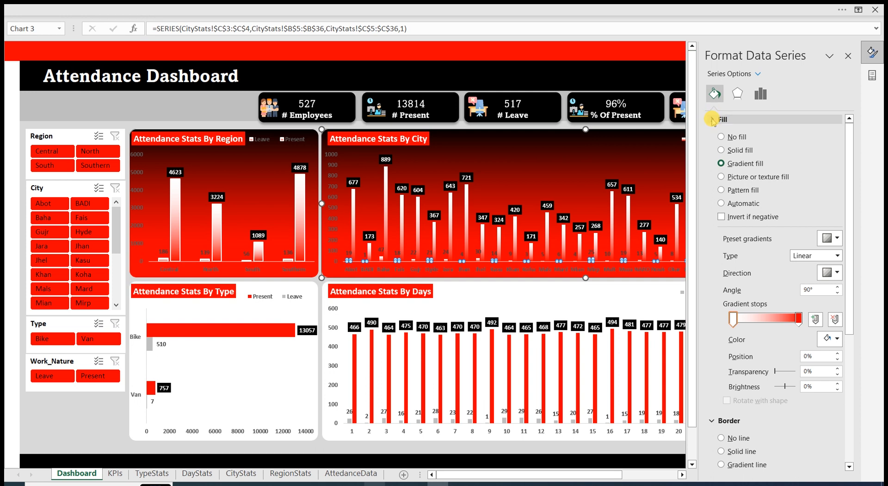
click(713, 120)
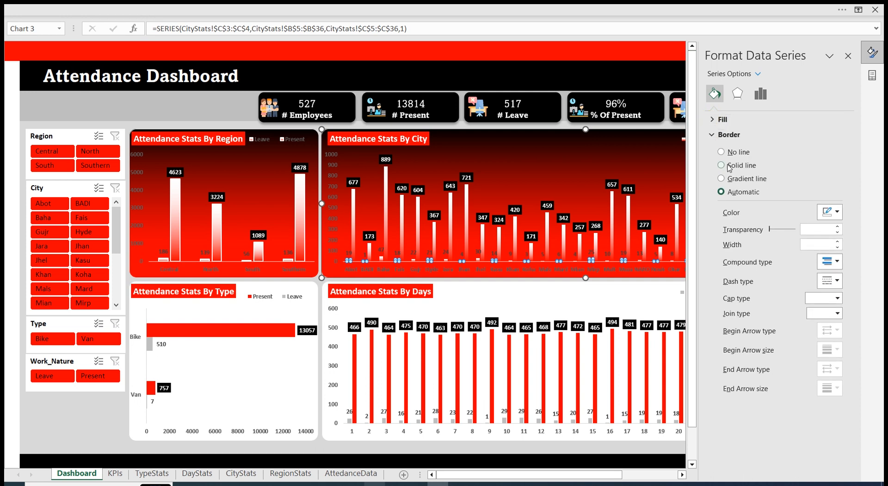
click(721, 165)
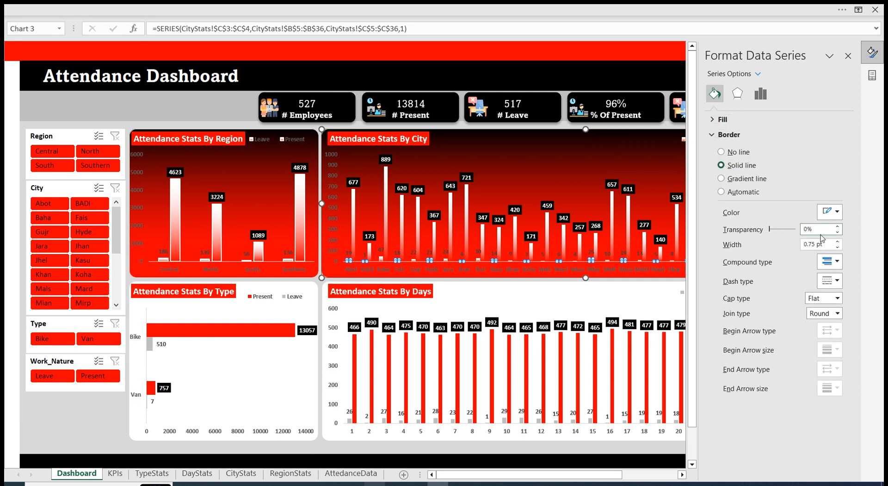
double_click(816, 244)
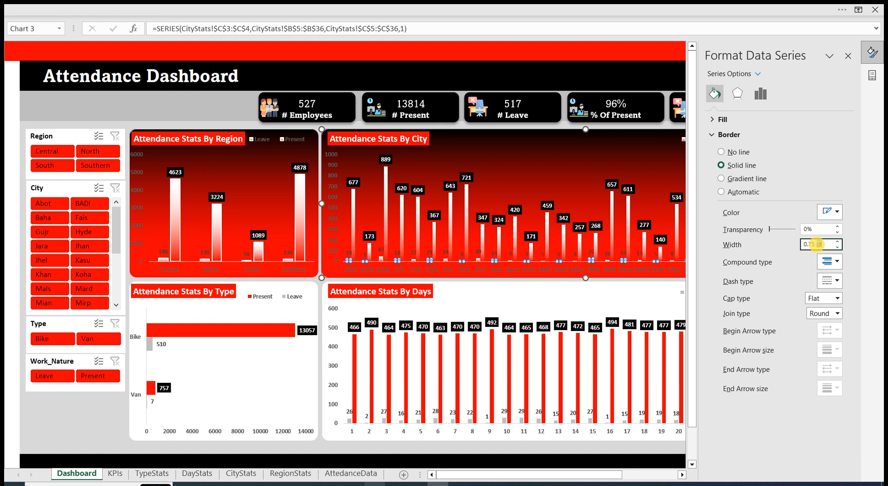
key(ctrl+a)
text(1)
click(830, 211)
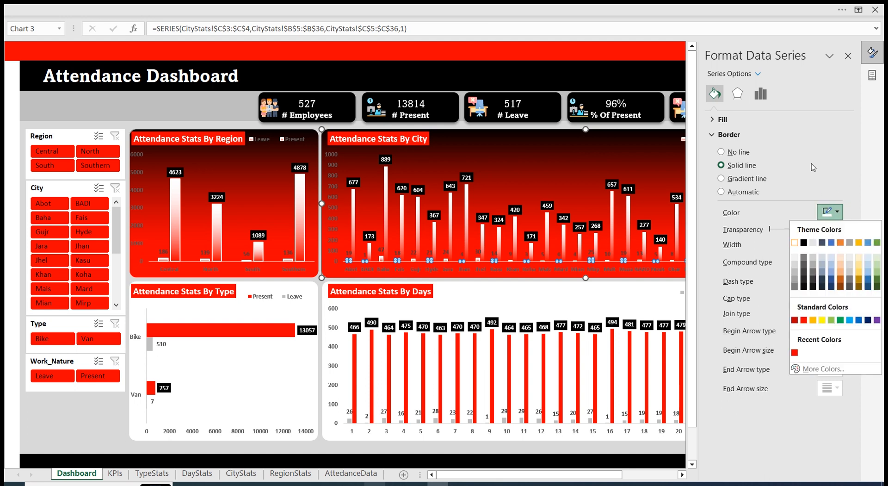
click(791, 245)
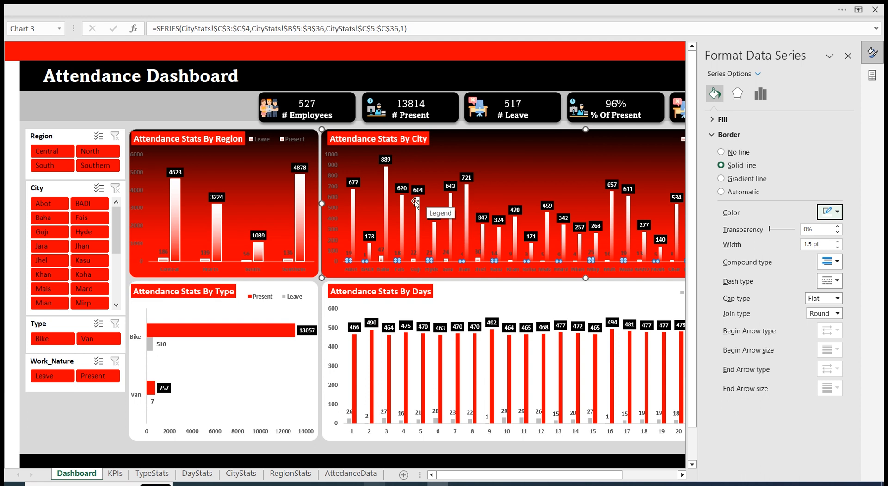
Add a solid 1.5 pt border to the Present columns in the City chart
click(385, 176)
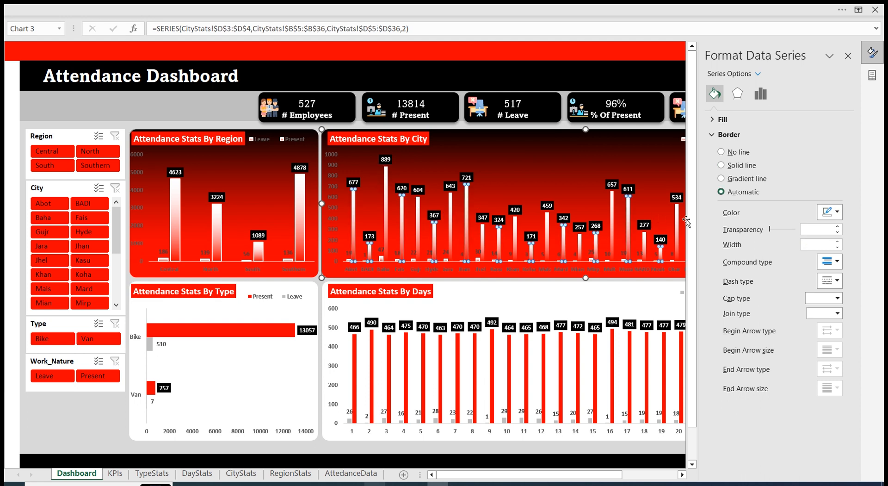
click(720, 165)
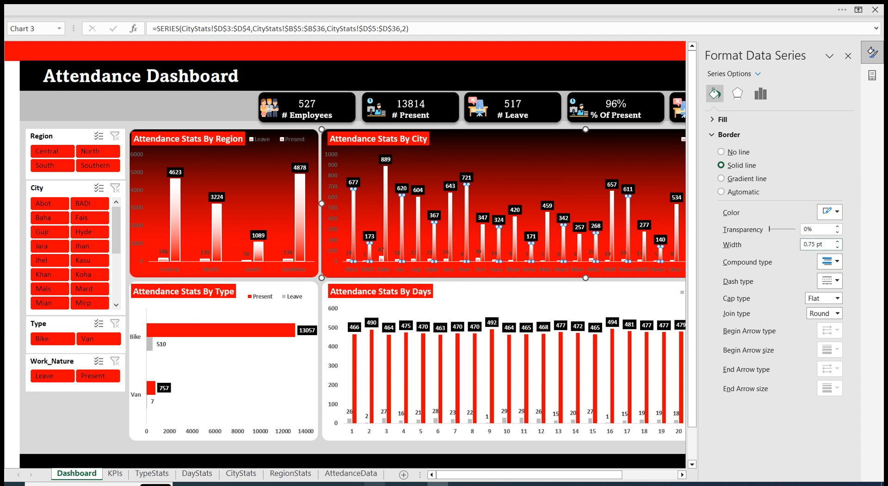
triple_click(809, 244)
text(1.5)
key(Return)
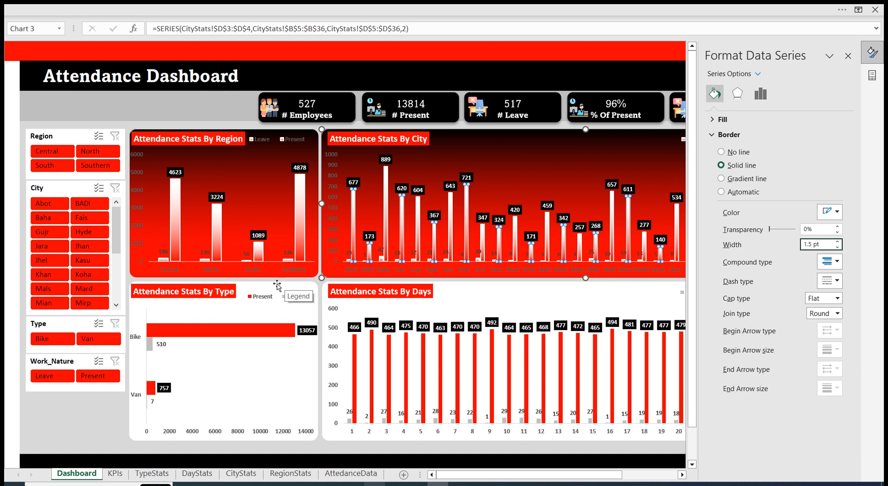
Fill the Attendance Stats By Type chart area with a linear gradient running from black to red
click(277, 284)
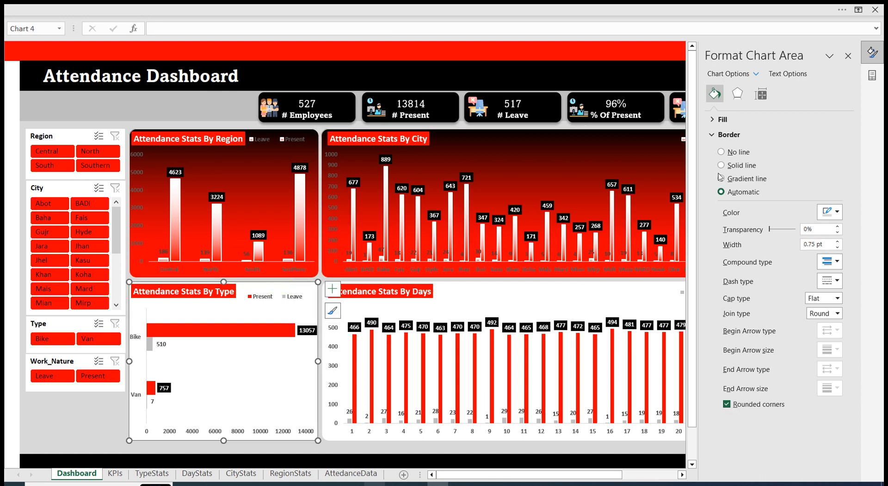
click(728, 134)
click(721, 119)
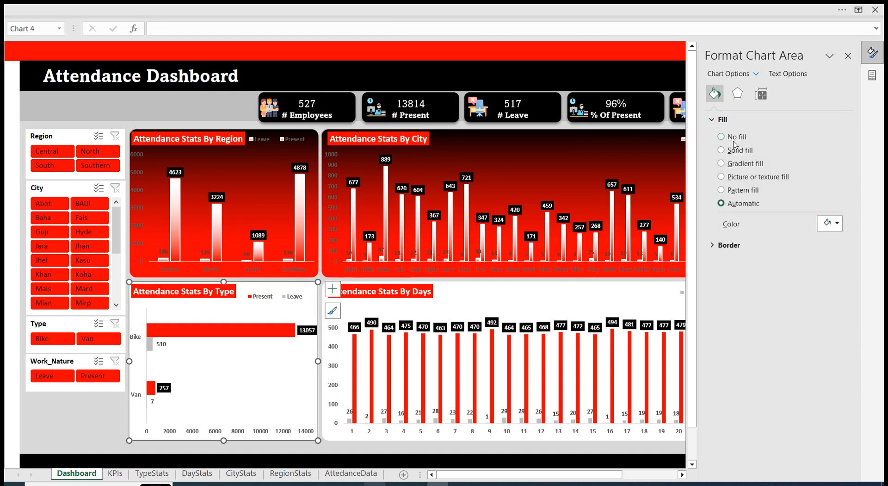
click(722, 150)
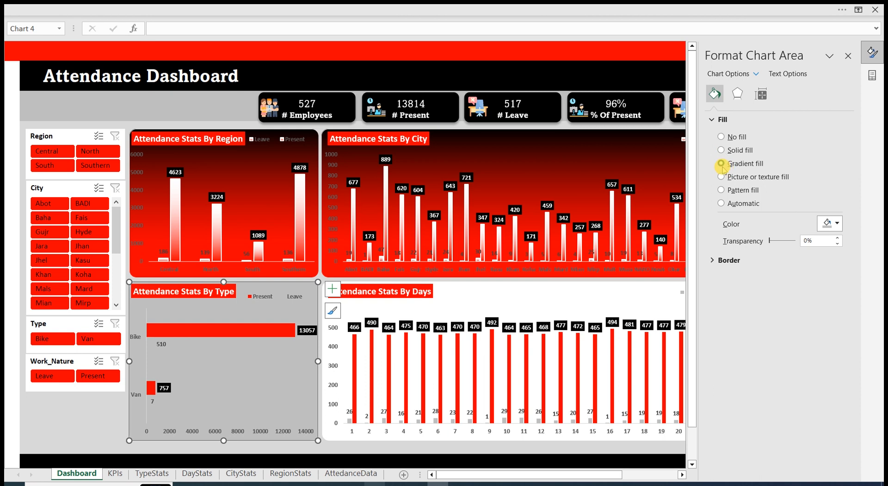
click(723, 163)
click(734, 304)
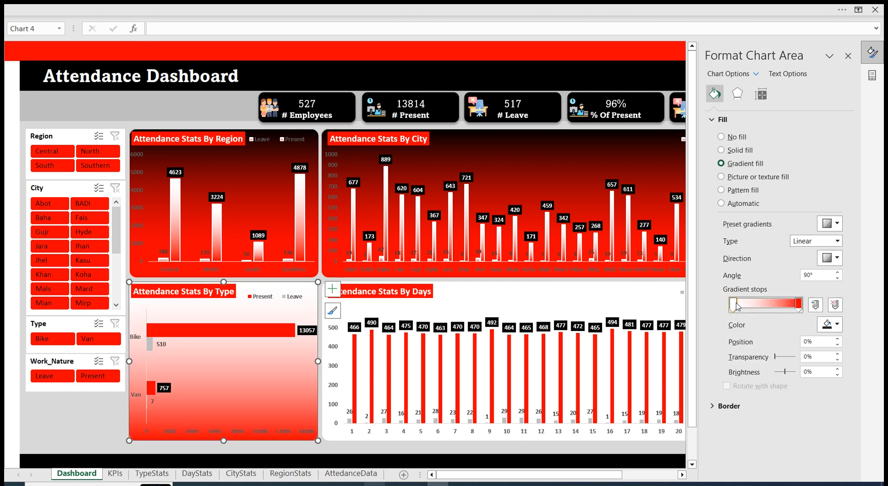
click(830, 323)
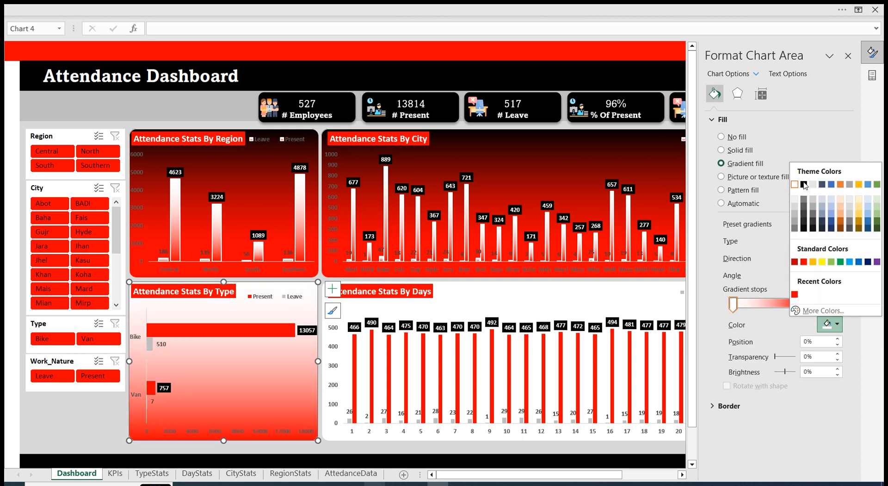
click(804, 185)
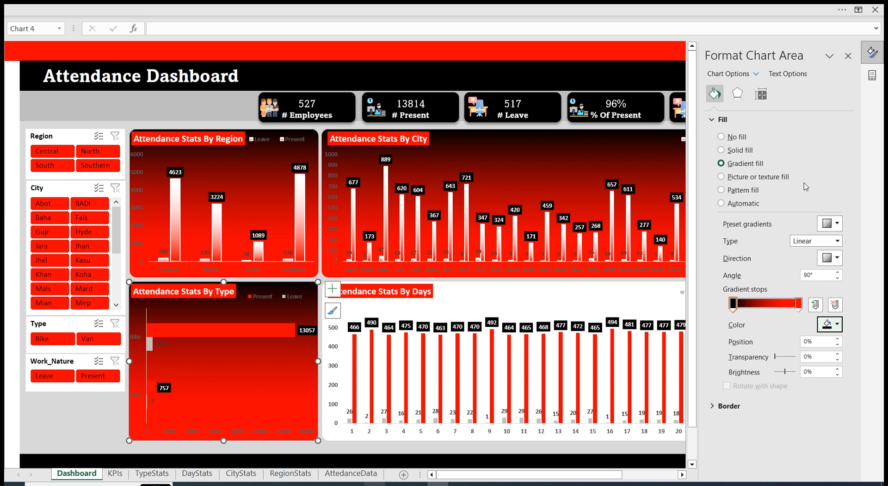
Give the Present bars in the Type chart a gradient fill running from white to red
click(169, 334)
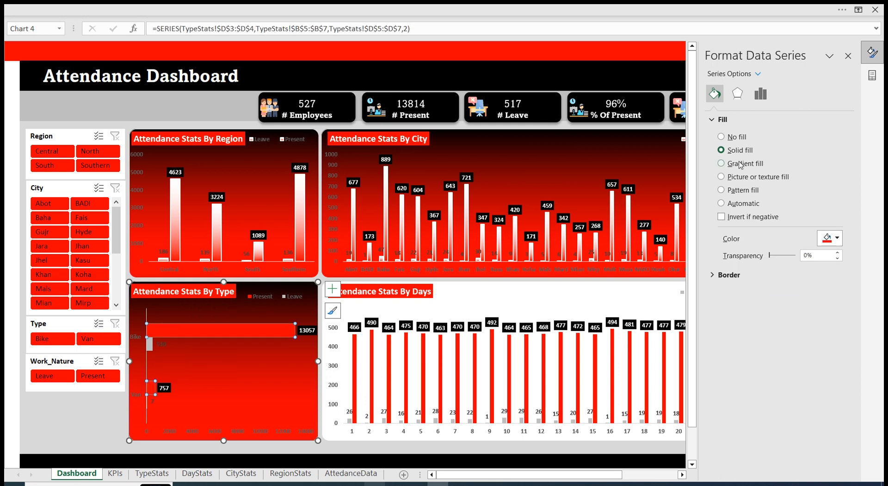
click(740, 164)
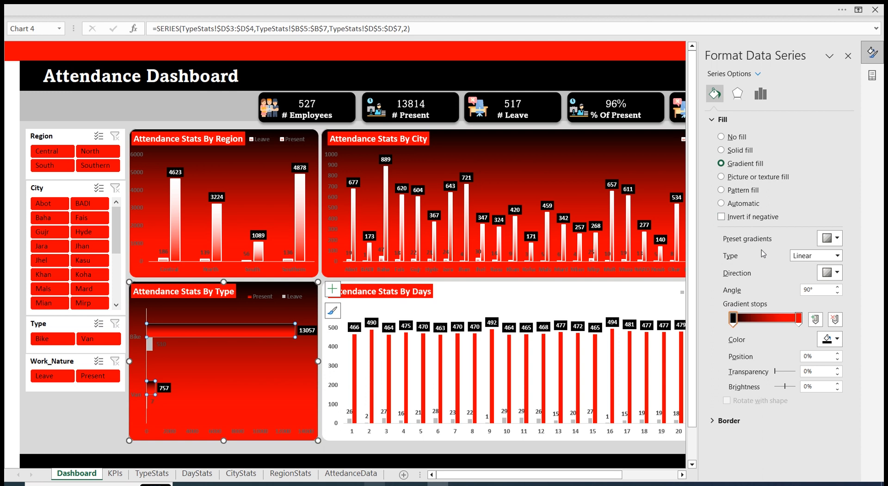
click(732, 318)
click(830, 339)
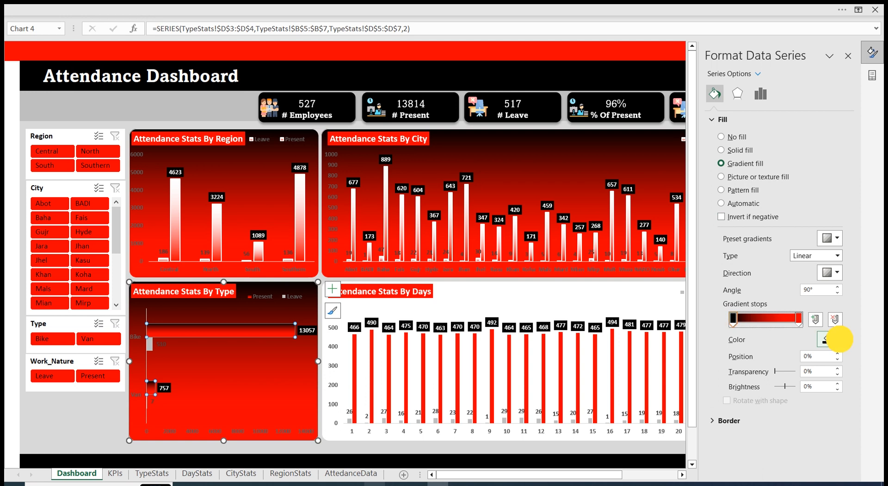
click(794, 199)
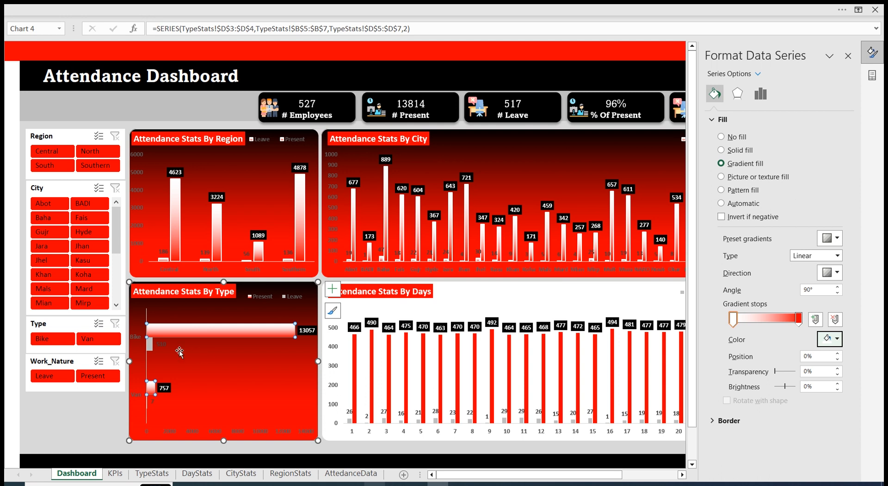
Apply the white-to-red gradient fill to the Leave bars in the Type chart
click(150, 344)
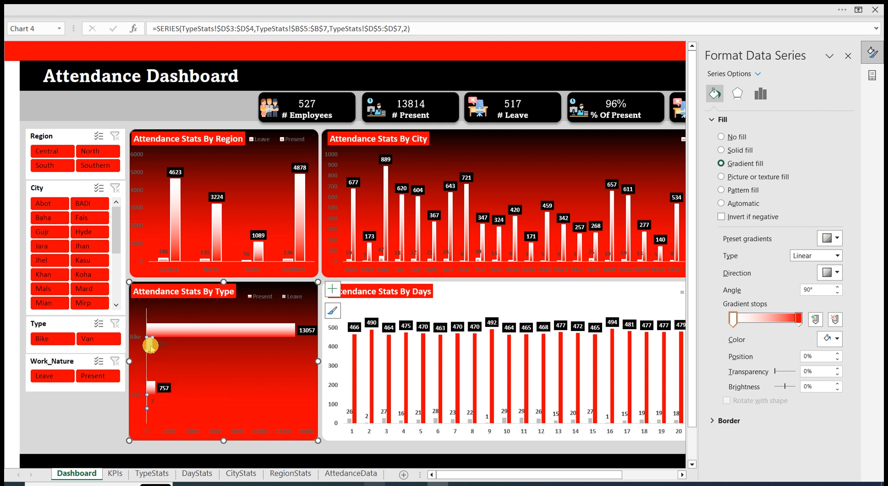
click(721, 151)
click(721, 163)
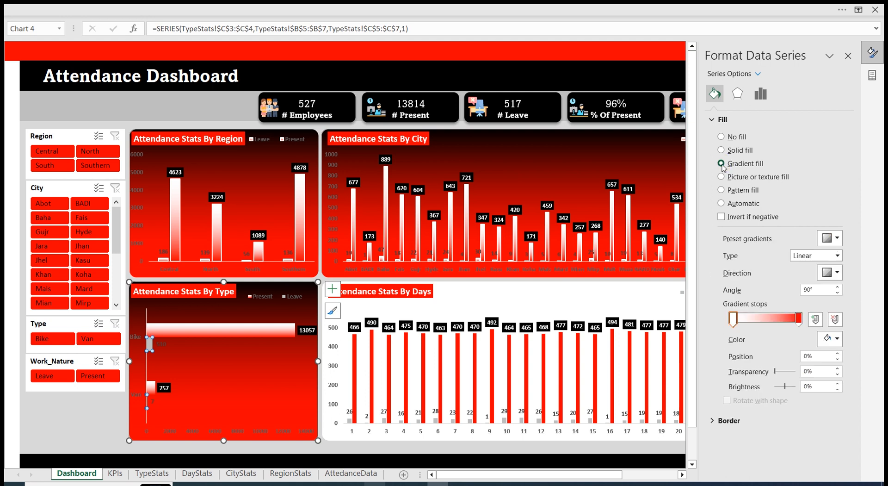
Add a solid border to the Leave bars in the Type chart with 0% transparency and 1.5 pt width
click(711, 119)
click(713, 133)
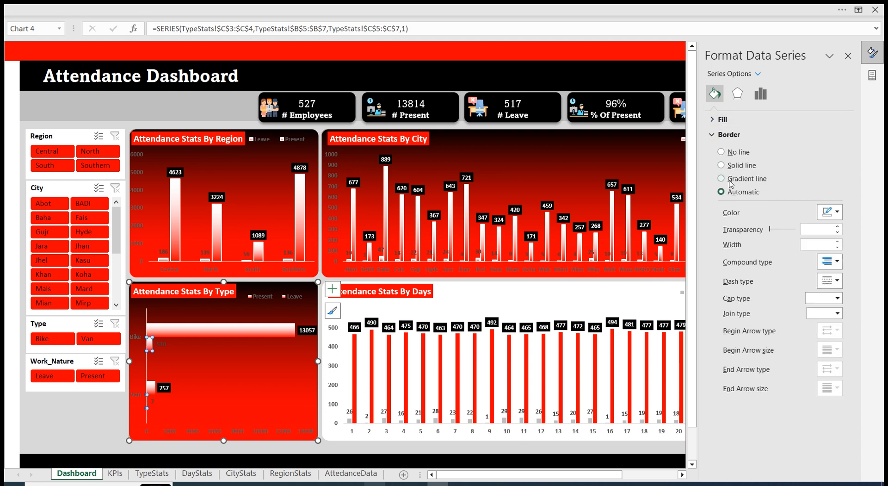
click(721, 165)
click(780, 229)
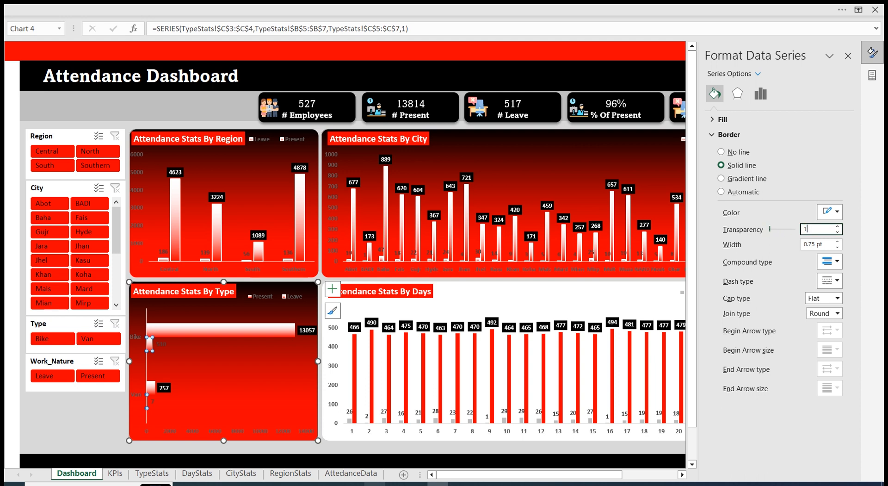
text(1)
key(Tab)
key(shift+Tab)
text(0)
key(Tab)
text(1)
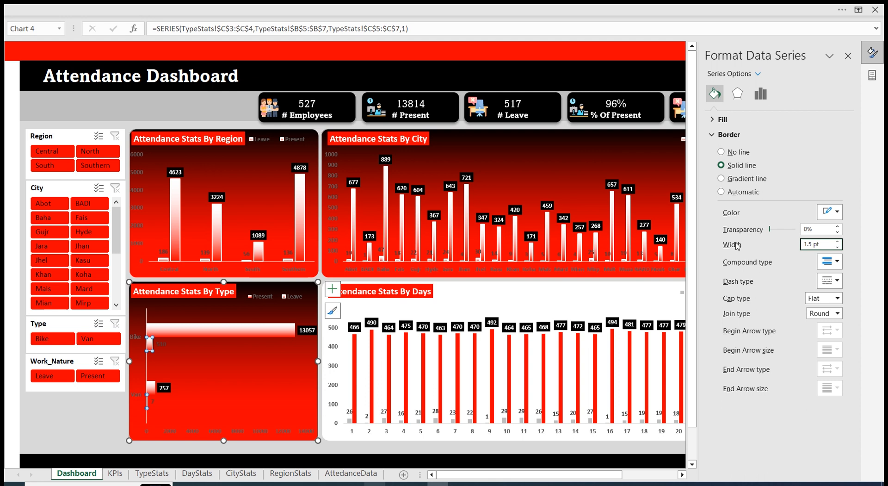
Add a solid 1.5 pt border to the Present bars in the Type chart
click(196, 331)
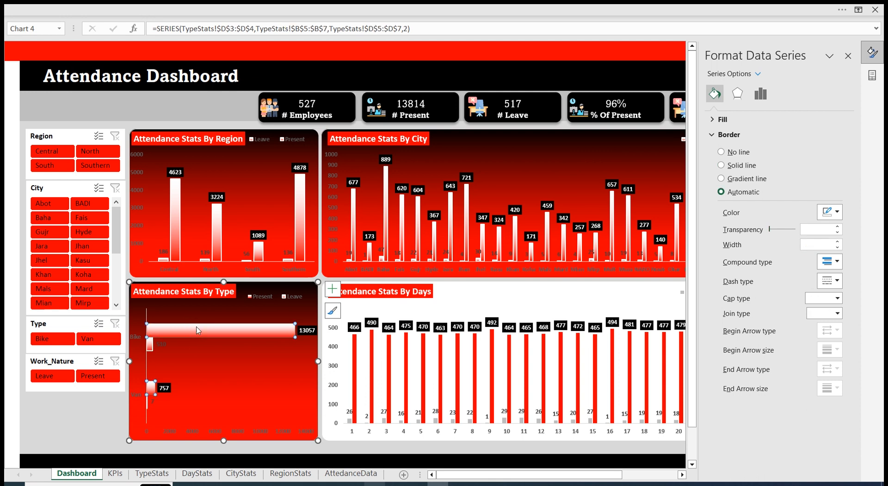
click(744, 167)
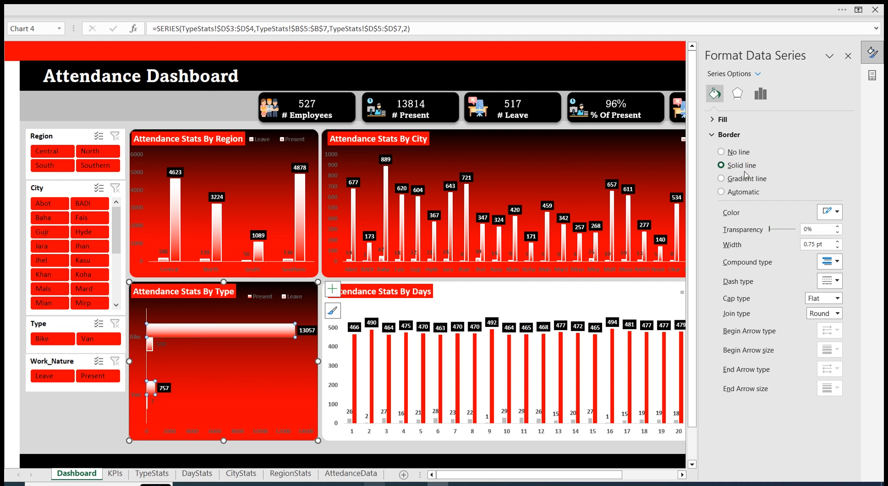
click(718, 244)
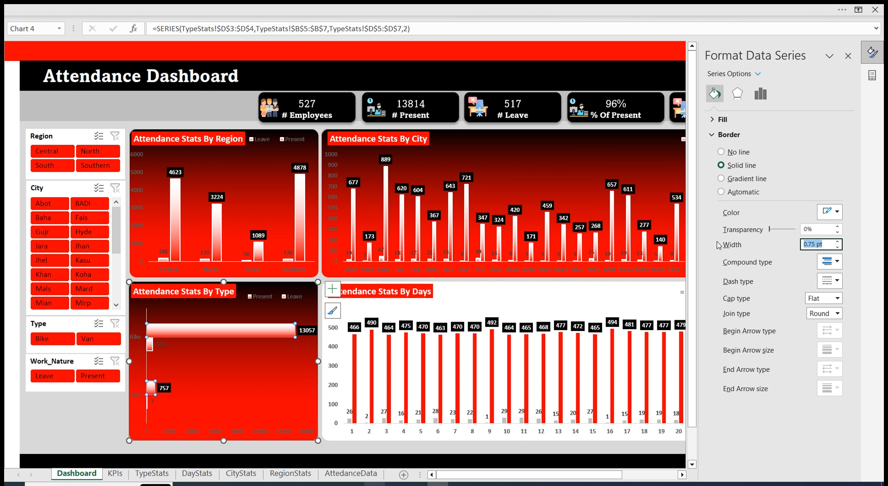
text(1.5)
key(Return)
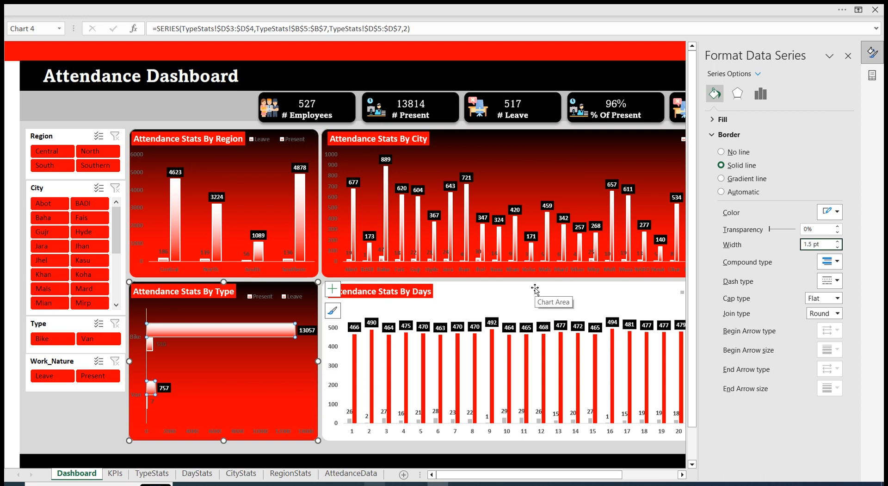
Fill the Attendance Stats By Days chart area with a linear gradient running from black to red
click(535, 289)
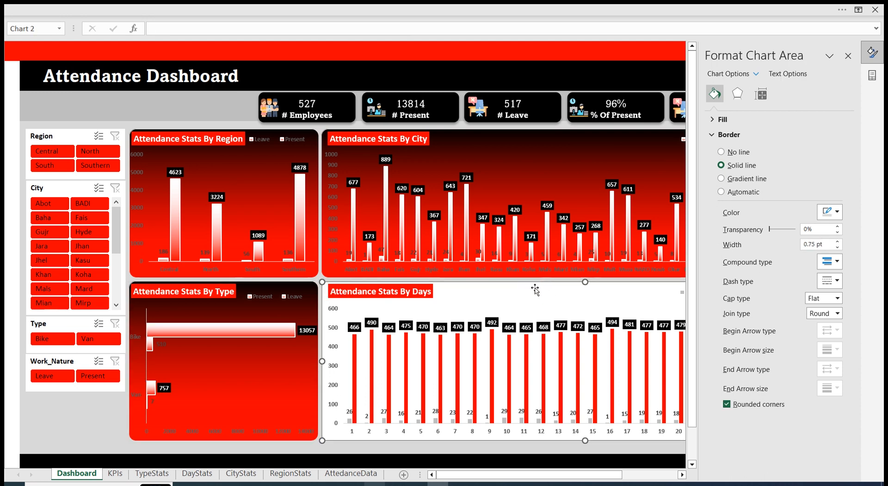
click(711, 119)
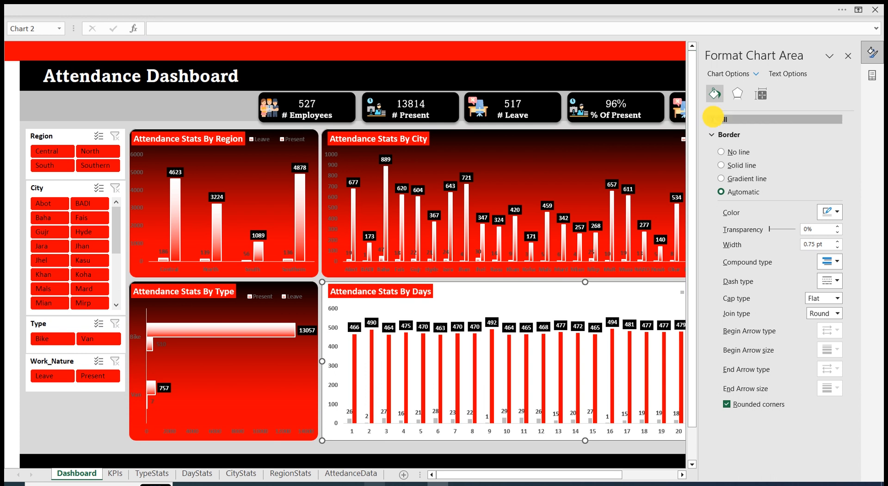
click(734, 151)
click(733, 163)
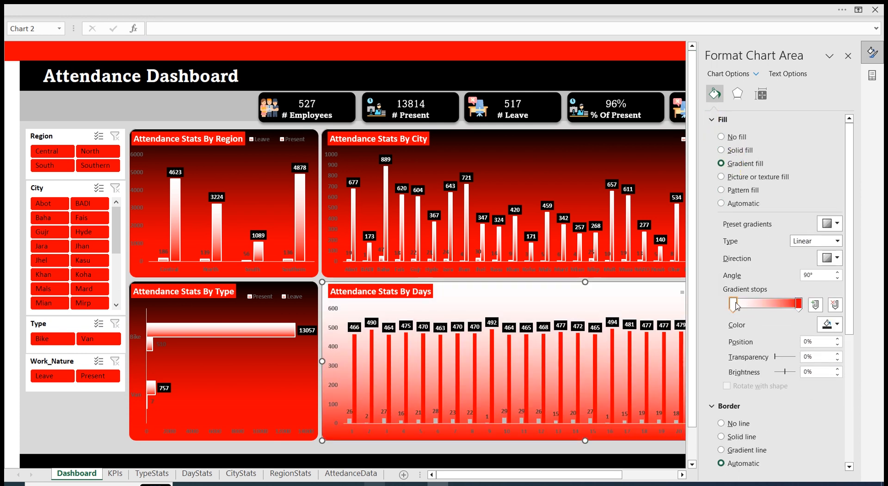
click(834, 325)
click(804, 184)
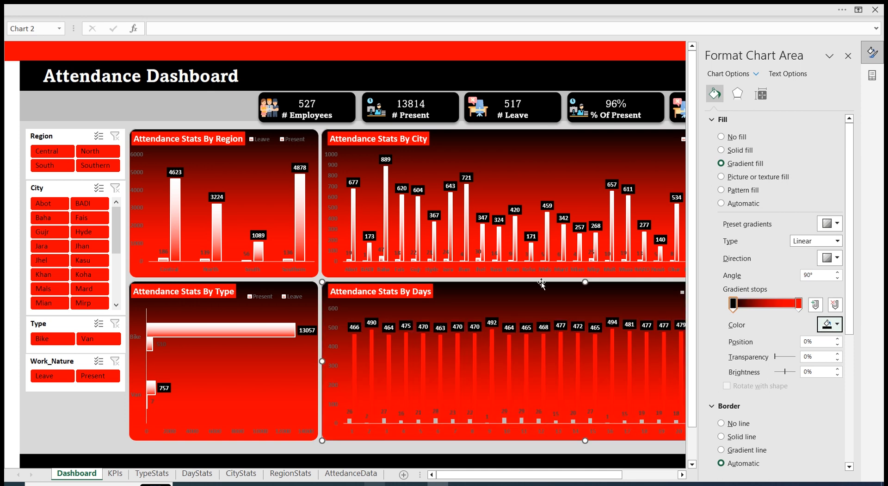
Fill the Present columns in the Attendance Stats By Days chart with a linear gradient running from white to red
click(354, 342)
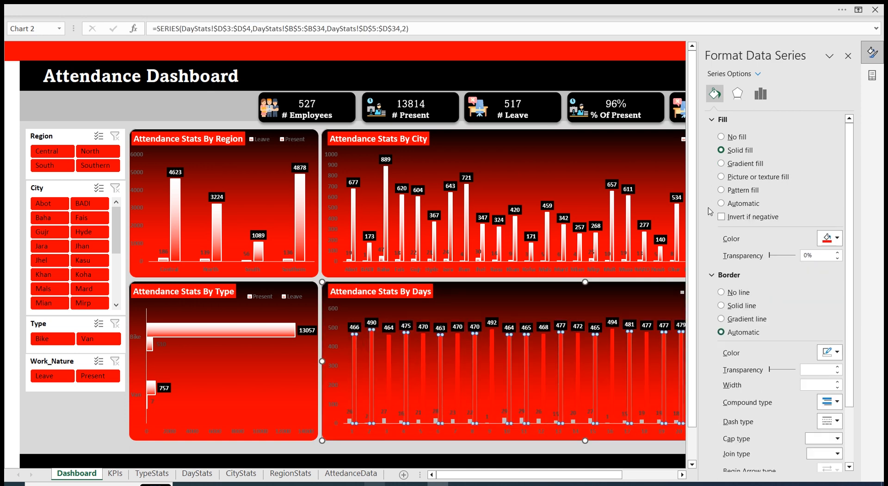
click(730, 162)
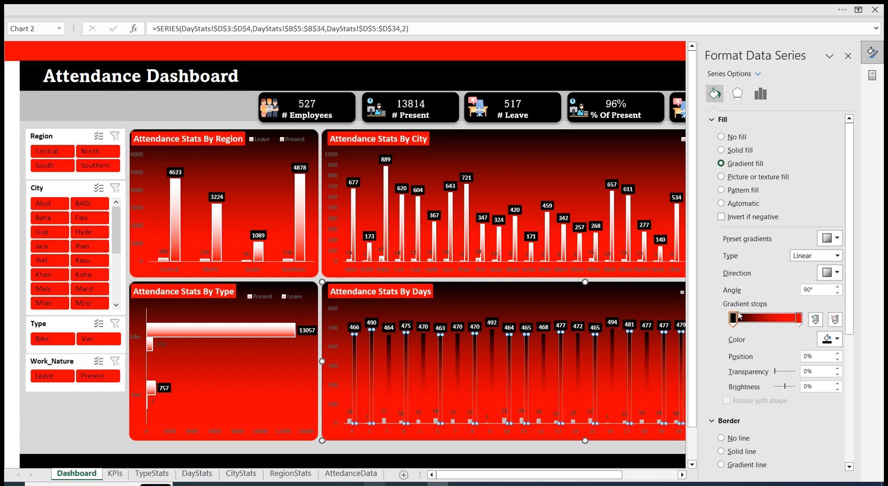
click(733, 317)
click(829, 339)
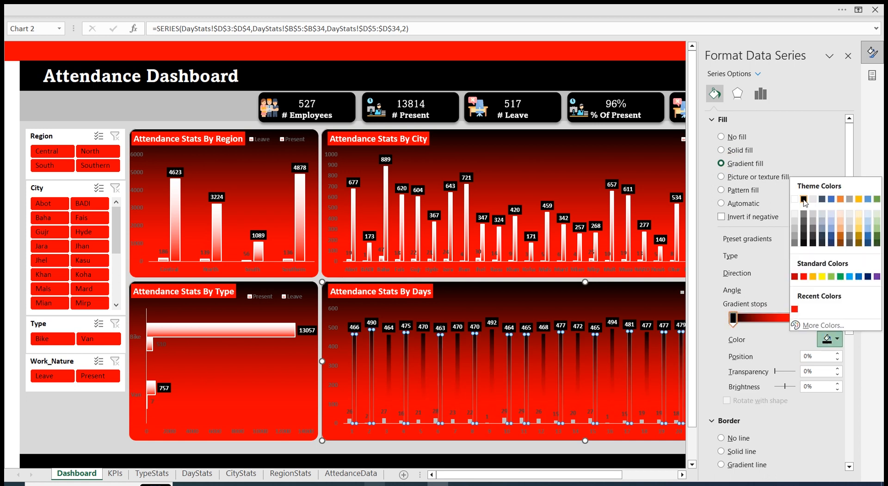
click(795, 198)
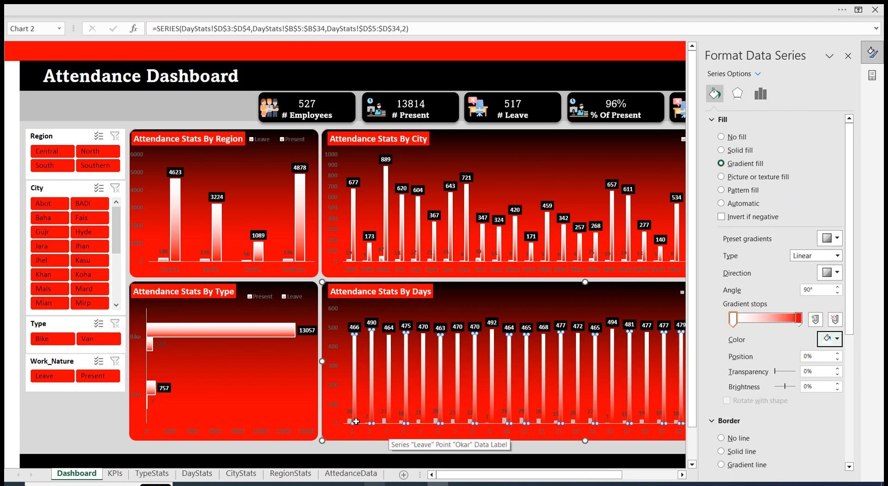
Apply the white-to-red gradient fill to the Leave columns in the Days chart
click(351, 426)
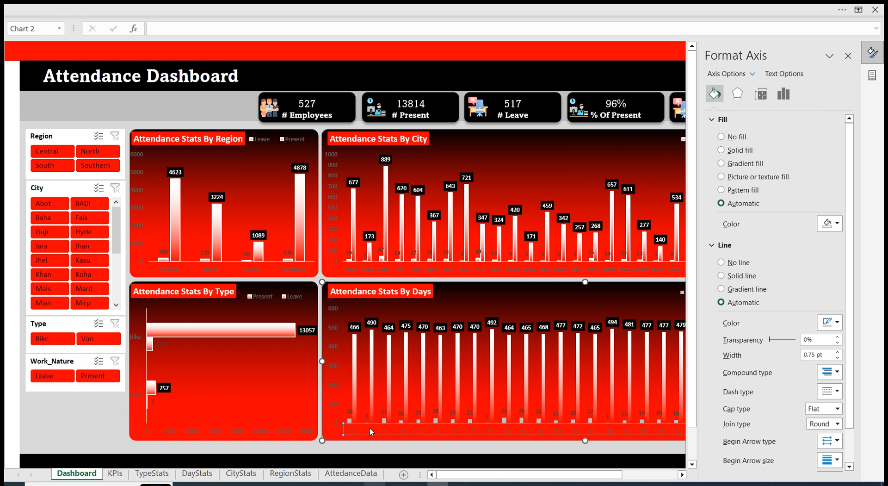
click(384, 422)
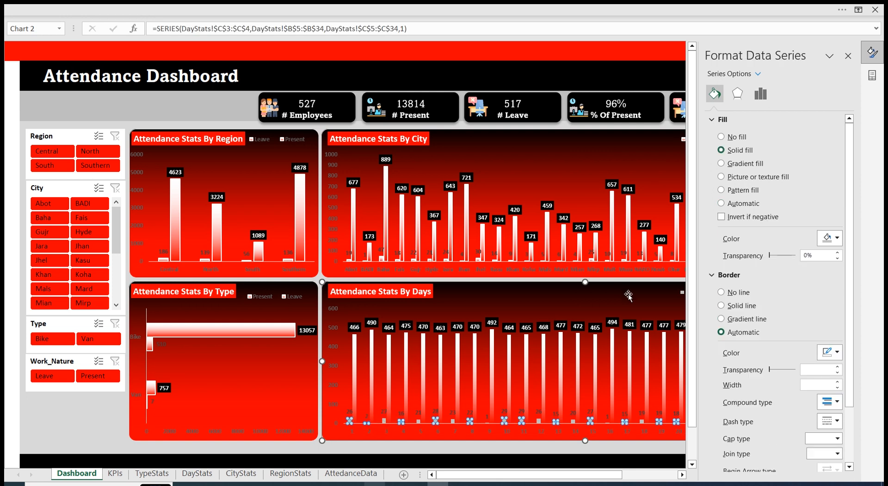
click(722, 163)
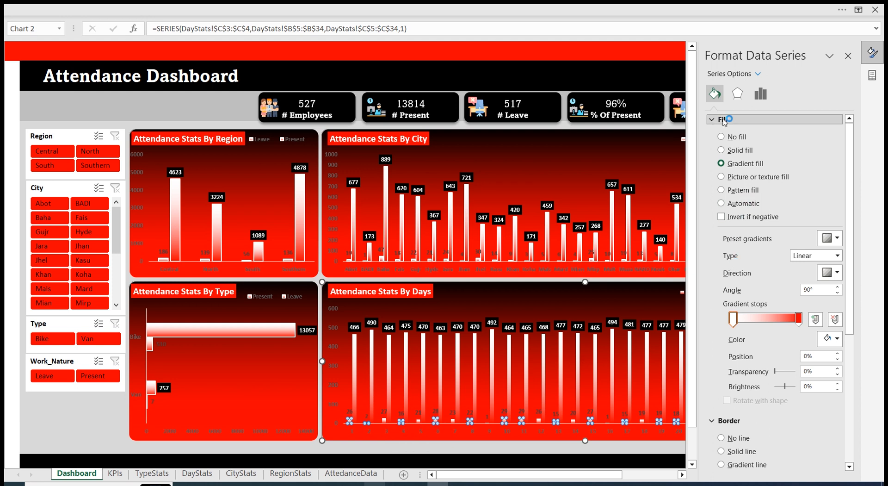
Add a solid 1.5 pt border to the Leave columns in the Days chart
click(715, 120)
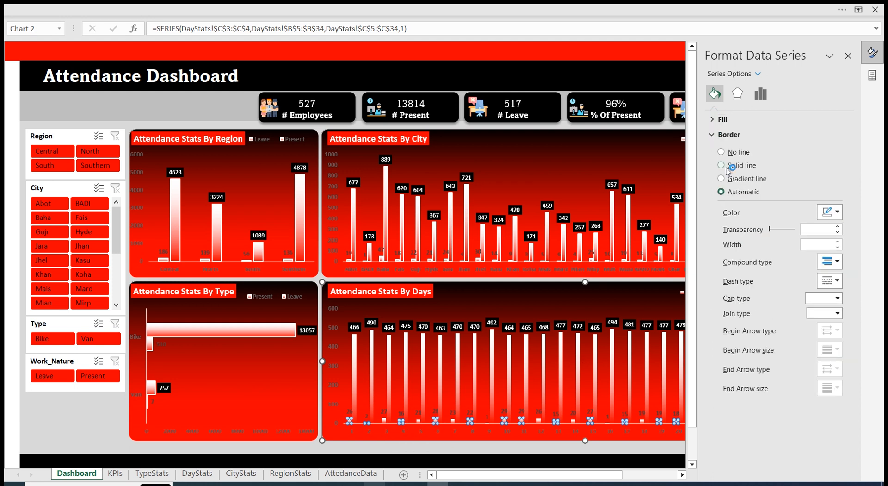
click(722, 165)
click(820, 244)
double_click(821, 244)
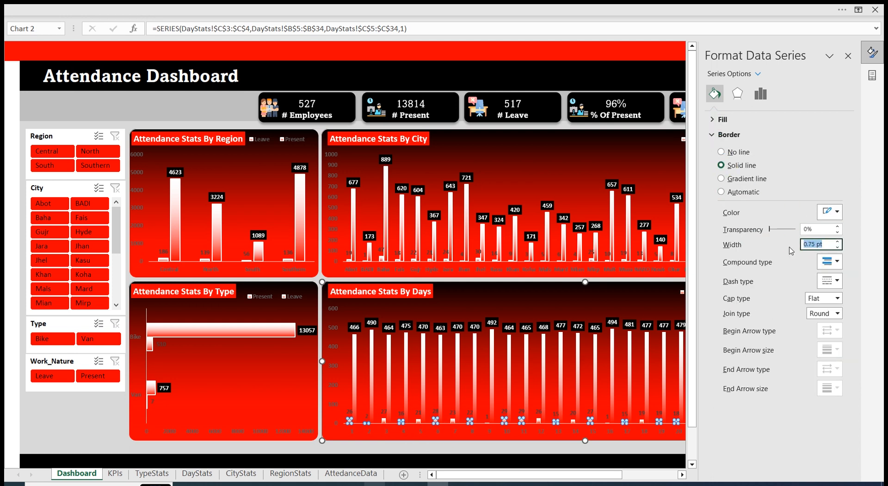
text(1.5)
key(Return)
Add a solid 1.5 pt border to the Present columns in the Days chart, and close the formatting and PivotChart field panes
click(475, 343)
click(720, 165)
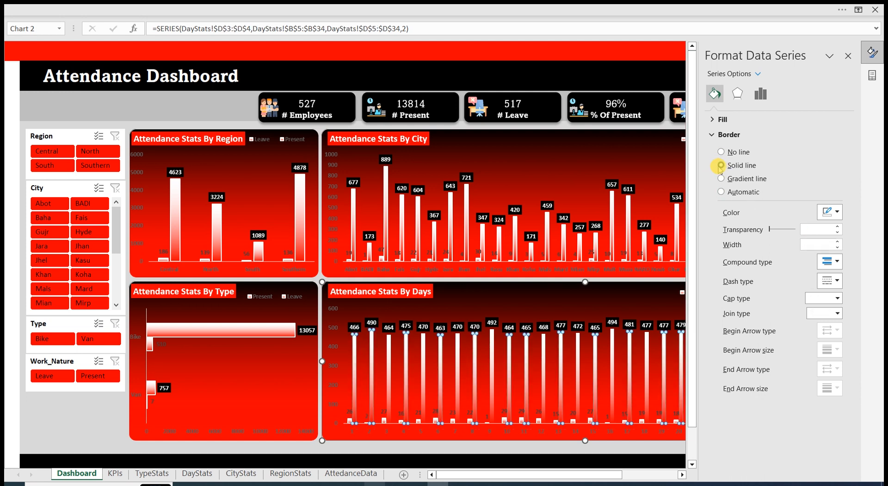
click(773, 245)
key(ctrl+a)
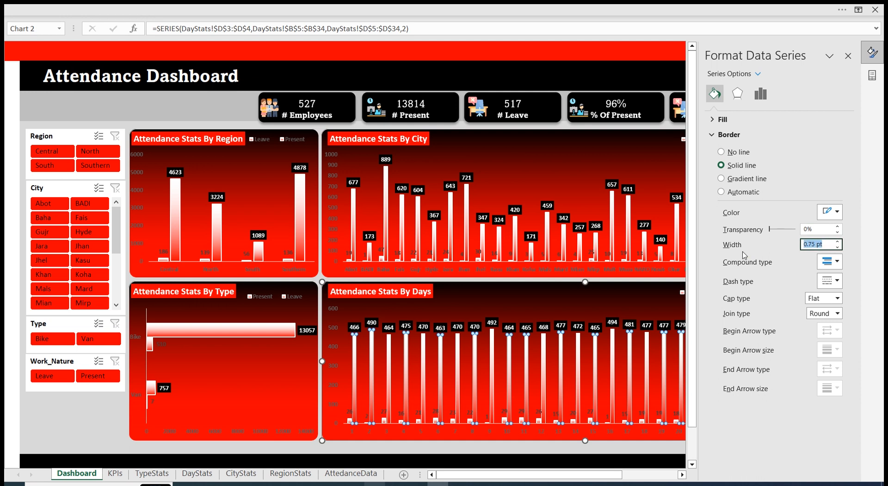
text(1.5)
key(Return)
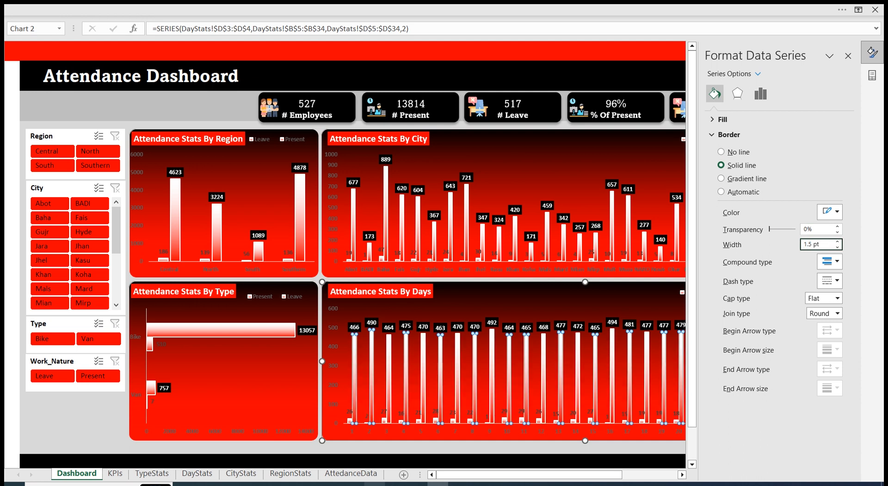
click(848, 56)
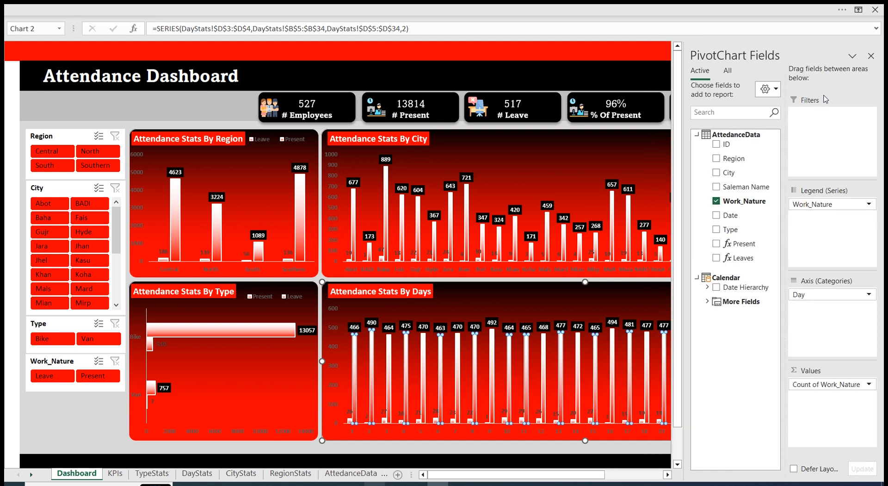
click(869, 56)
click(217, 113)
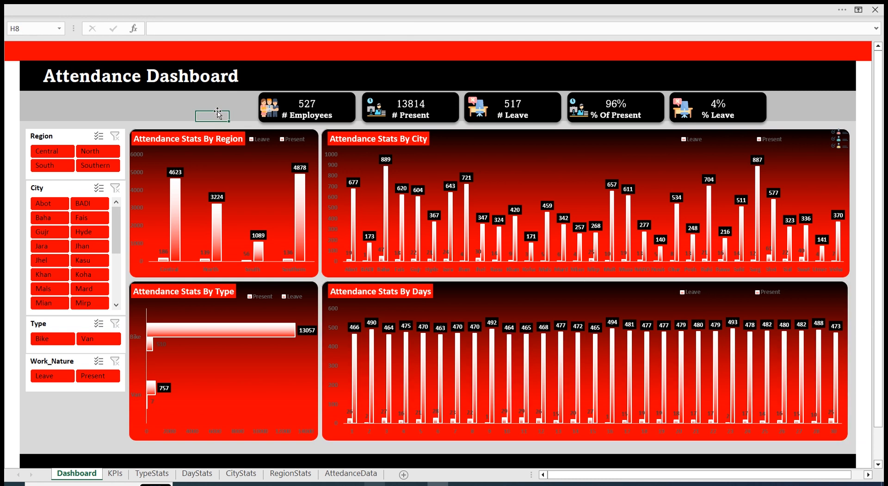
Modify the custom slicer style used by the Region slicer and open the formatting of its Selected Item with Data element
click(63, 134)
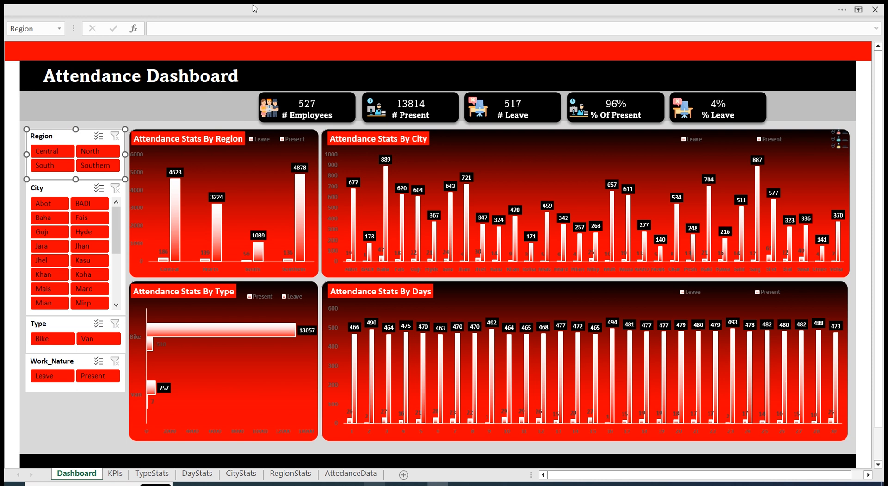
click(292, 8)
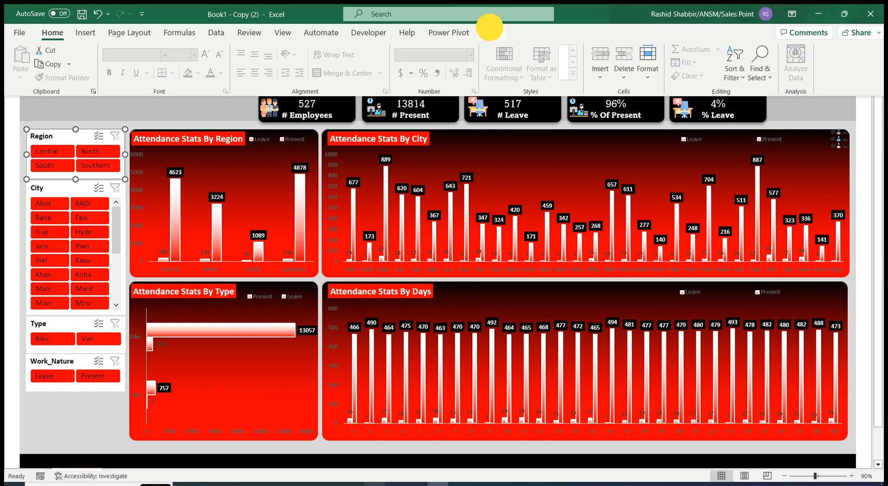
right_click(151, 62)
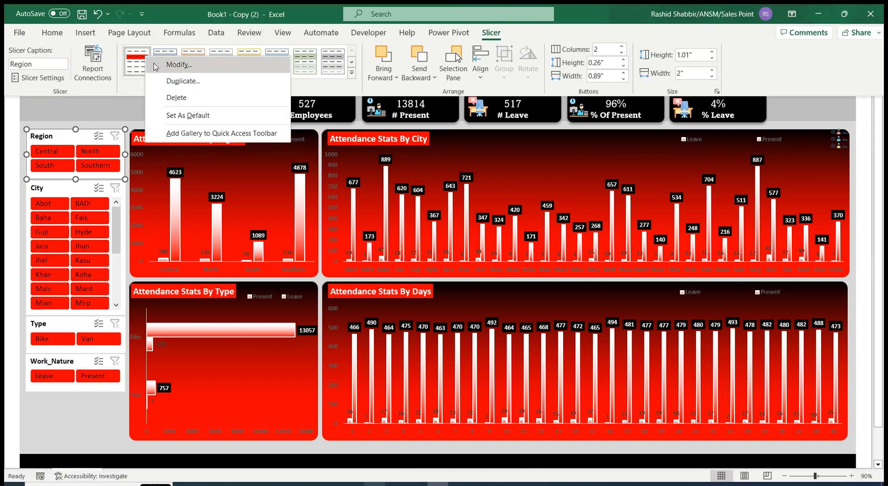
click(267, 88)
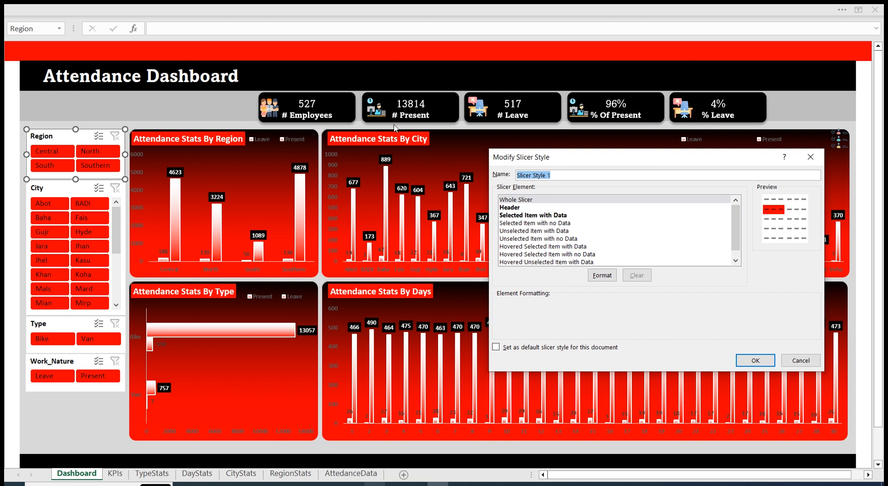
click(518, 217)
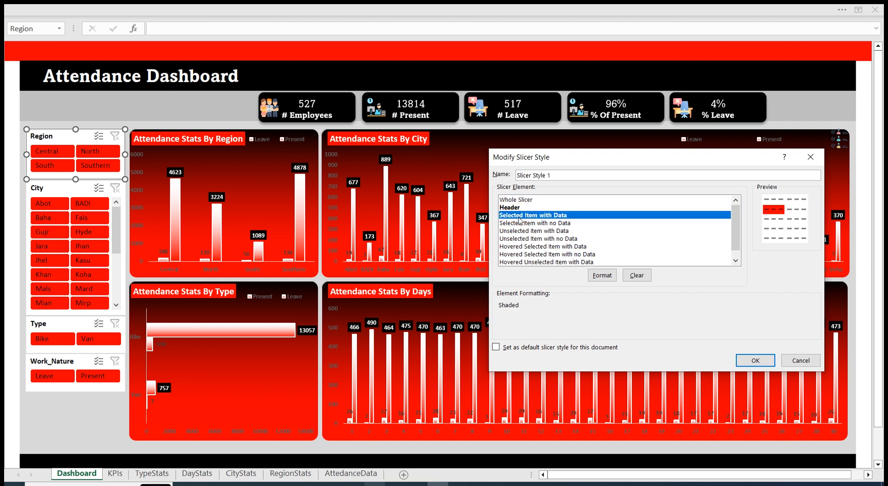
click(590, 275)
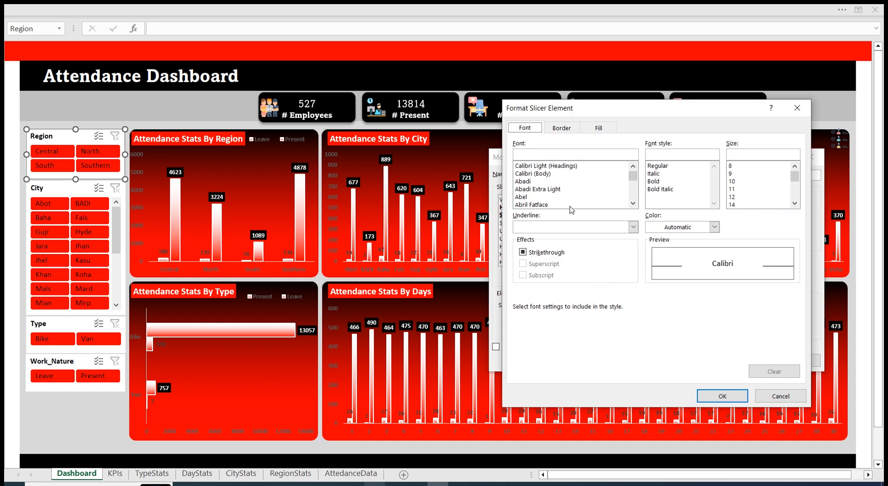
Fill the selected slicer items with a two-color gradient from black to red, using vertical shading and the first variant
click(600, 128)
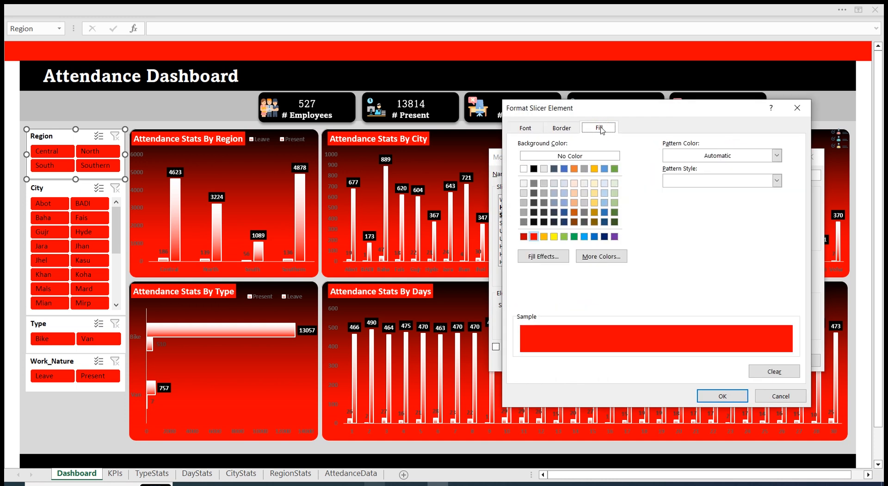
click(541, 255)
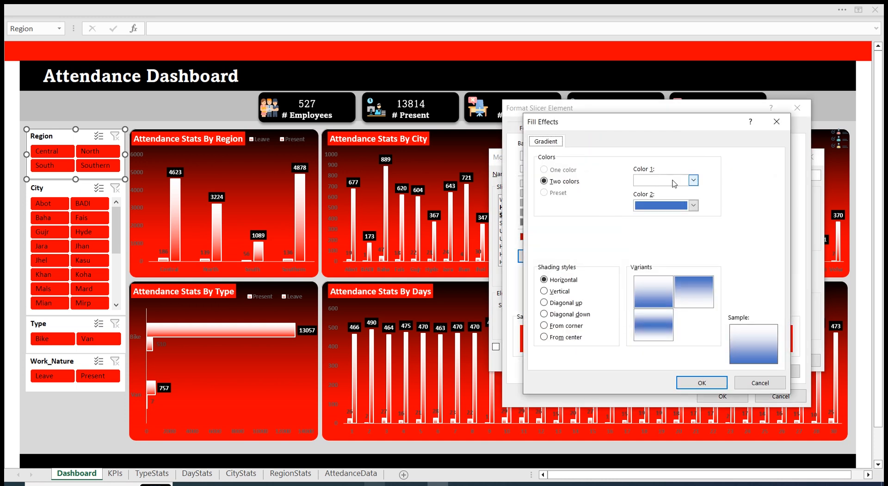
click(692, 180)
click(649, 209)
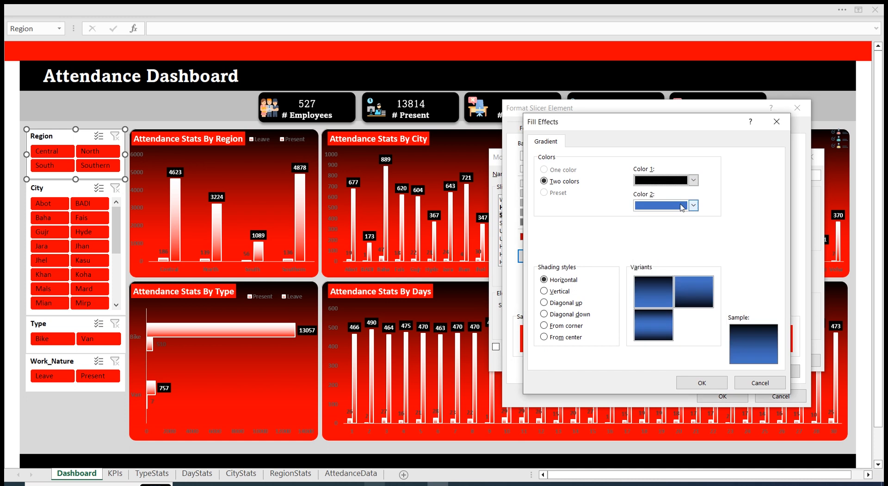
click(692, 205)
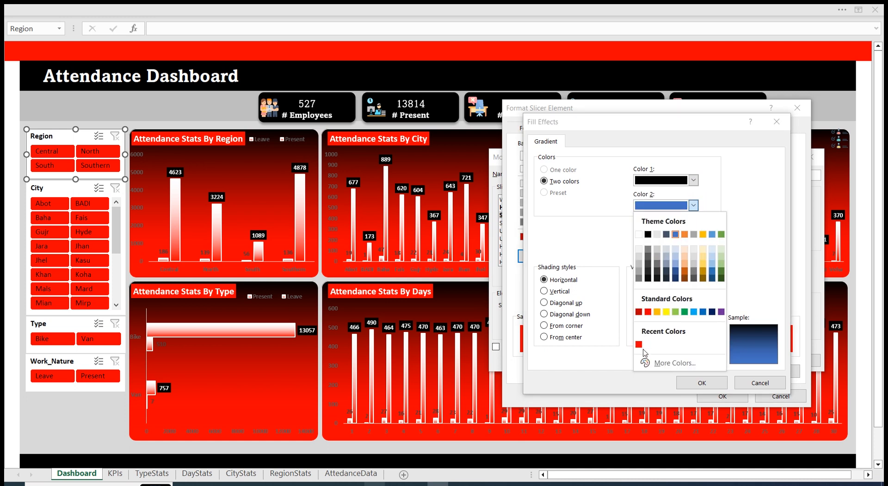
click(647, 312)
click(565, 296)
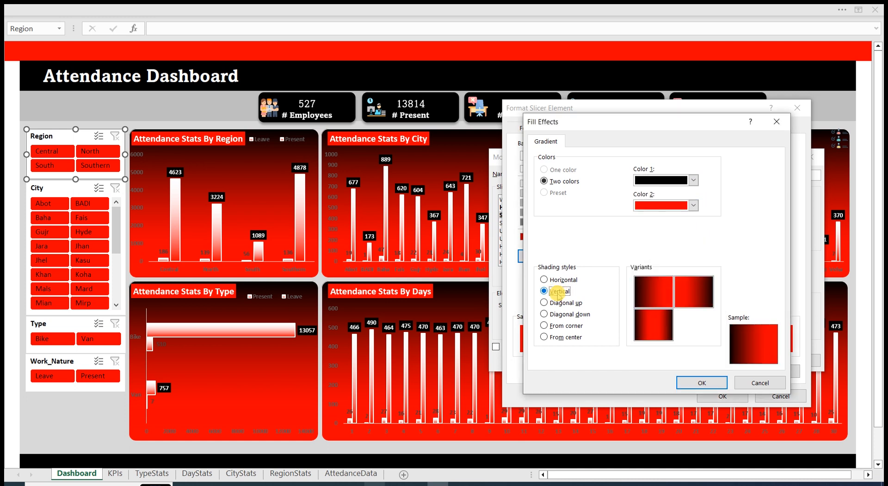
click(651, 292)
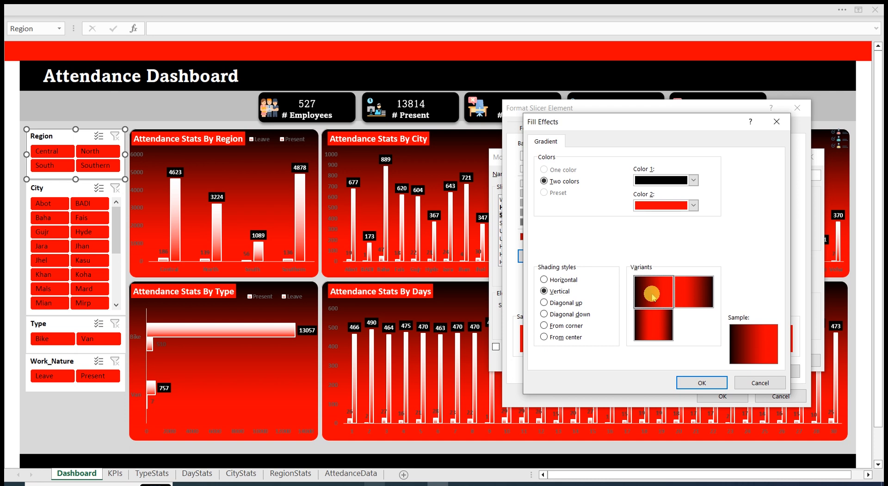
click(701, 382)
click(722, 396)
Set the font of the Selected Item with Data element to white and bold, and save the slicer style
click(605, 273)
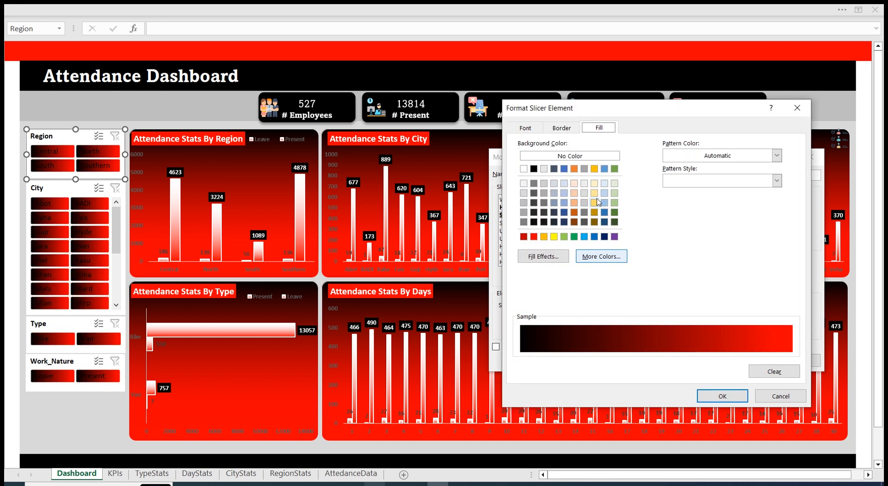
click(525, 129)
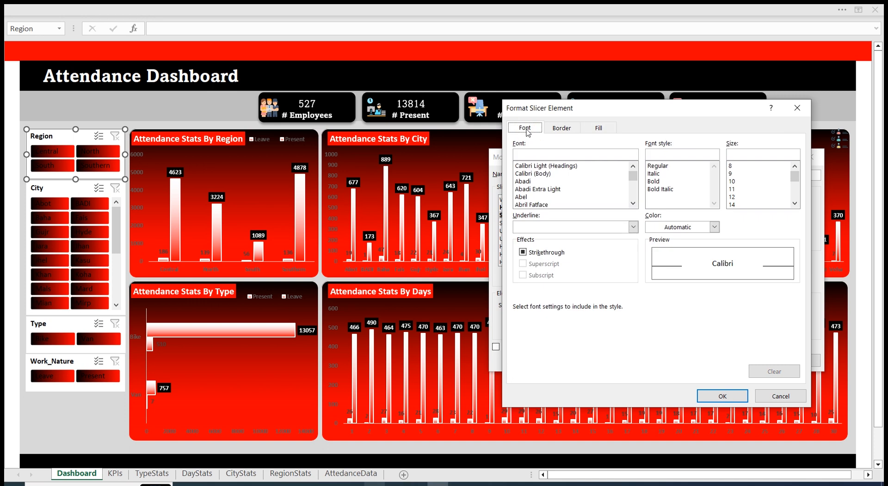
click(715, 227)
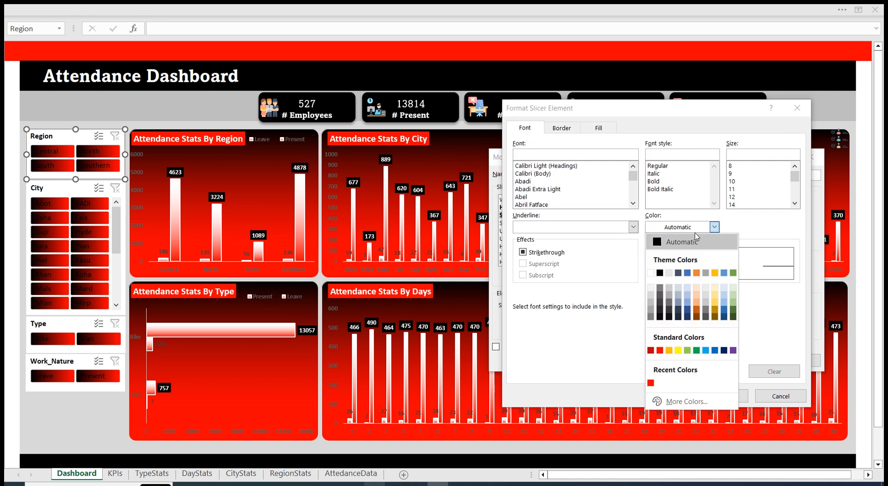
click(651, 272)
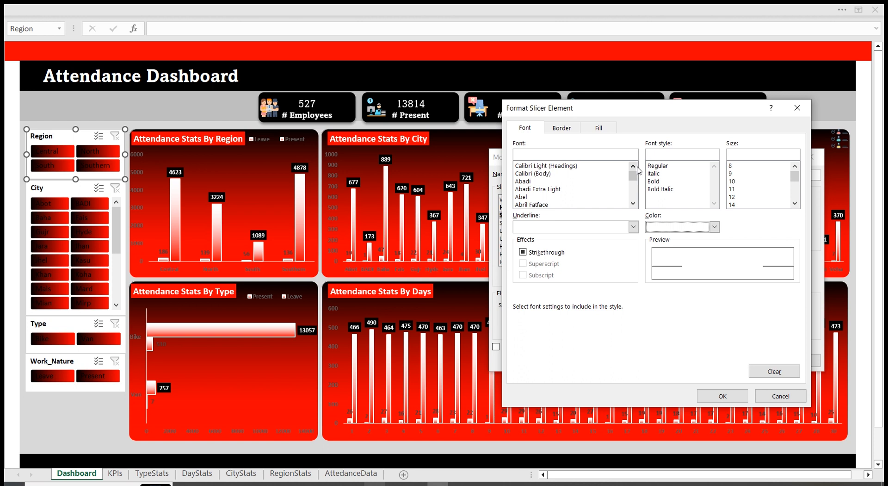
click(660, 181)
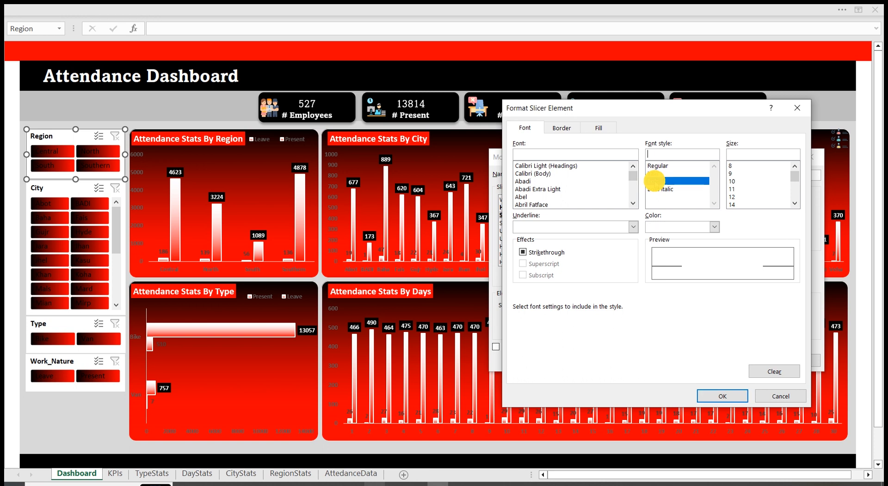
click(731, 392)
click(745, 359)
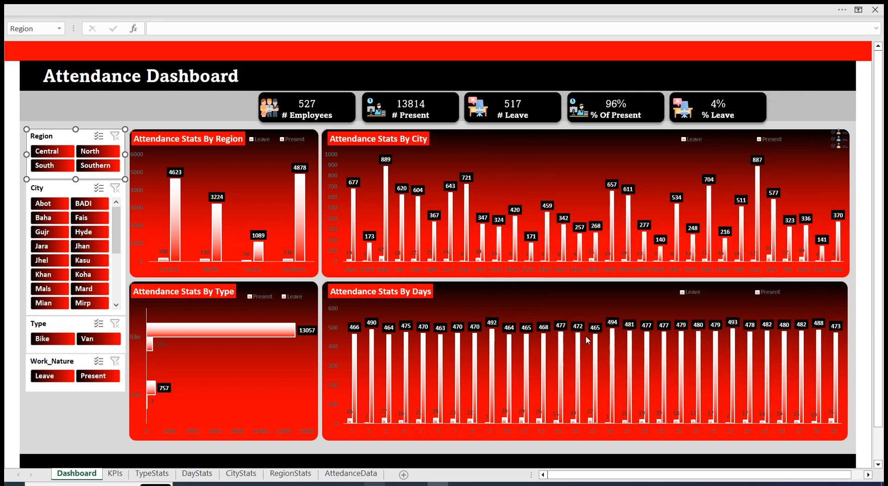
click(175, 110)
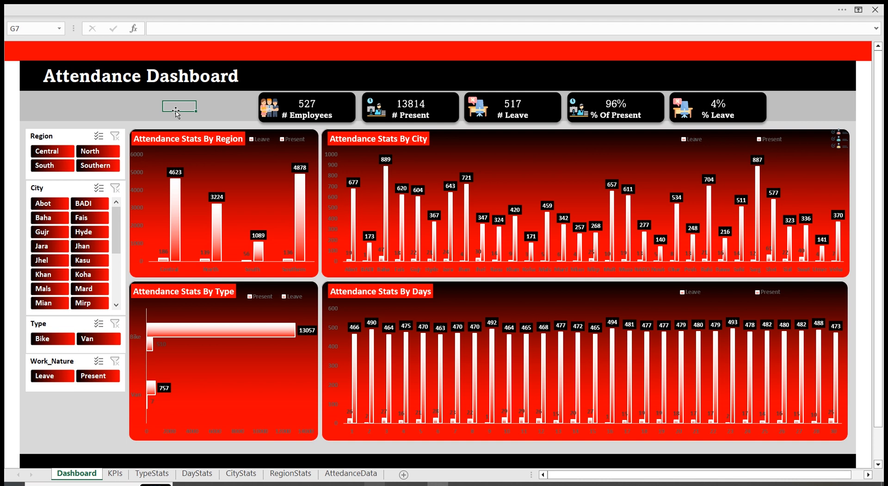
Fill all five KPI cards with a linear gradient from black to red
click(331, 102)
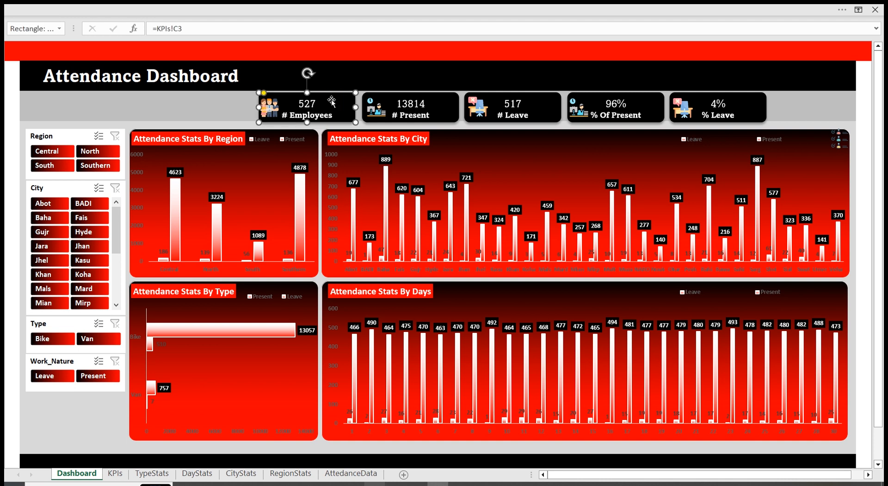
ctrl+click(444, 105)
ctrl+click(550, 103)
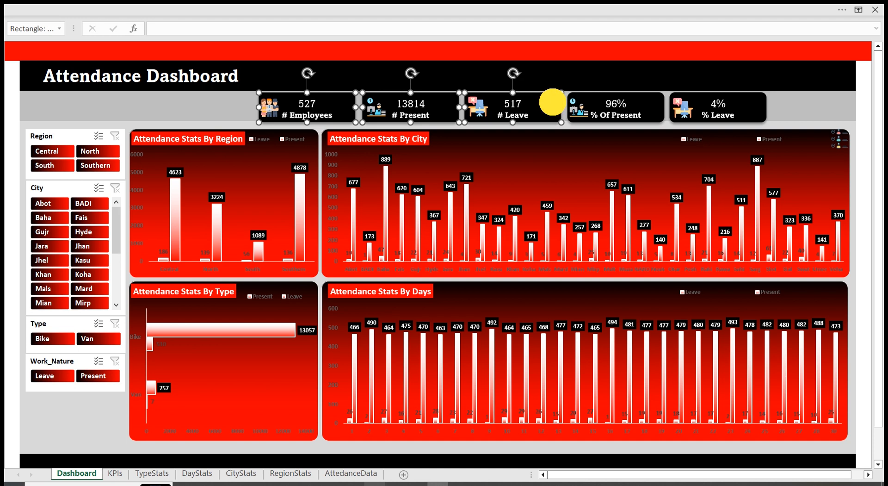
ctrl+click(649, 104)
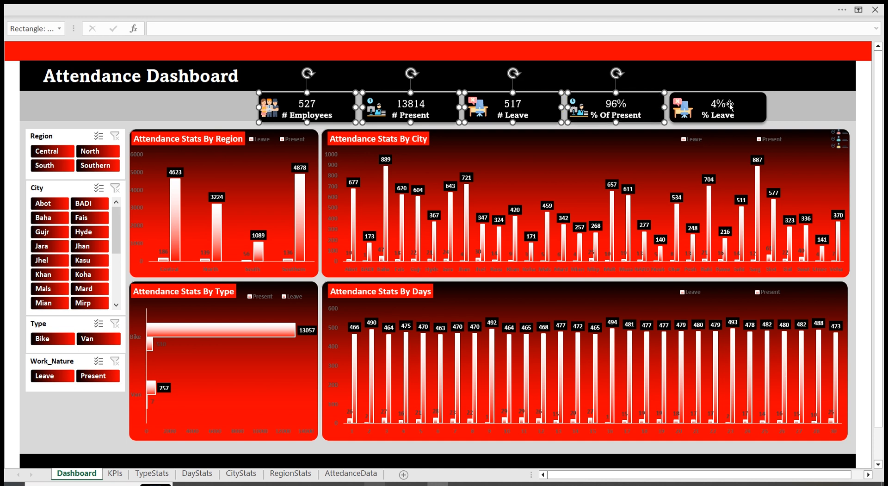
ctrl+click(747, 99)
click(510, 10)
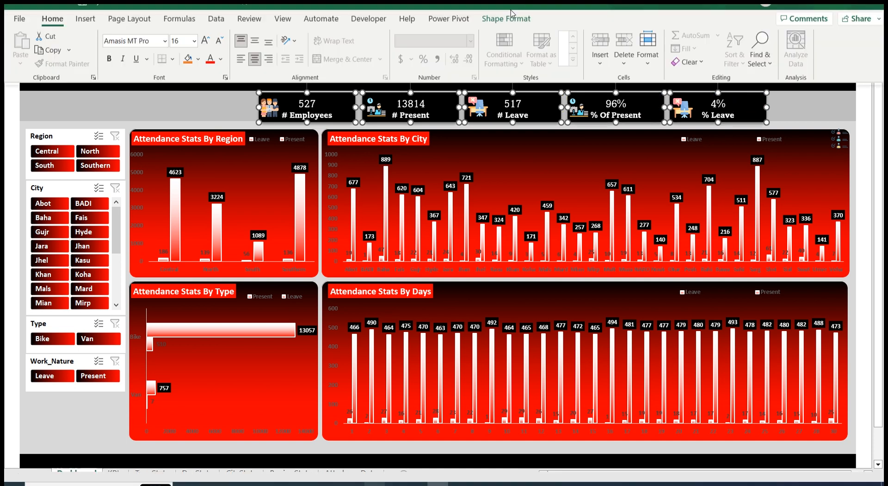
click(507, 32)
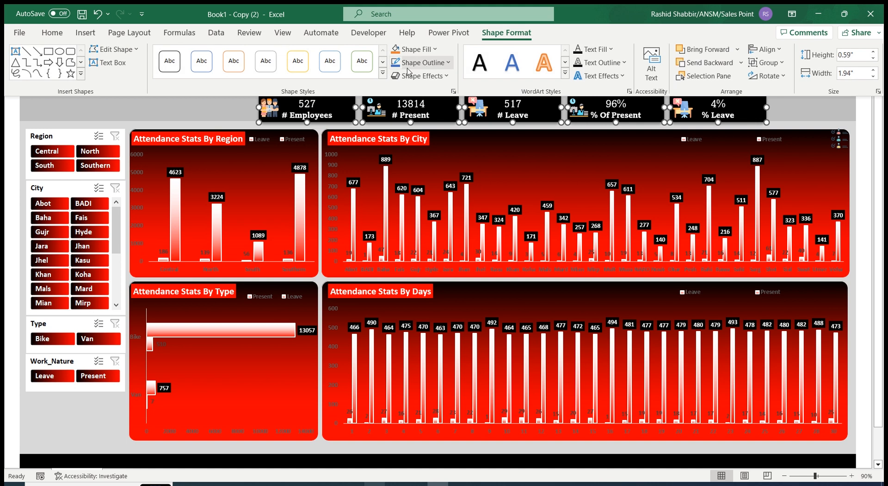
click(414, 49)
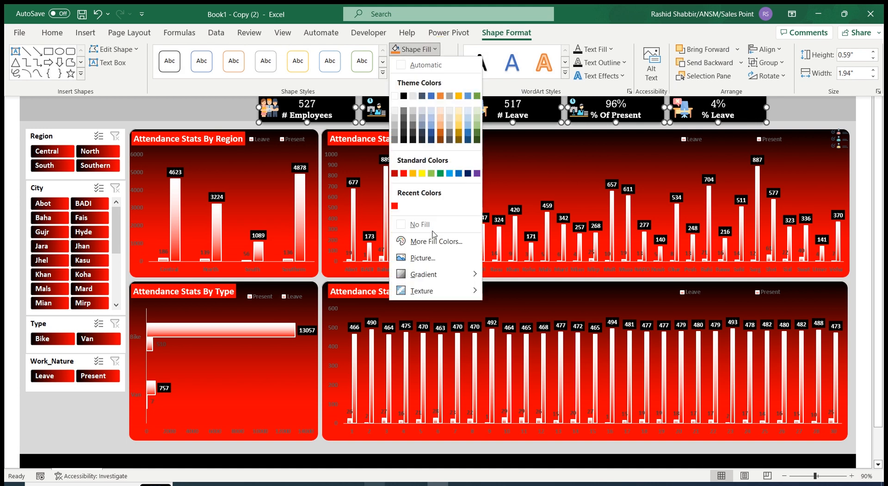
mouse_move(450, 274)
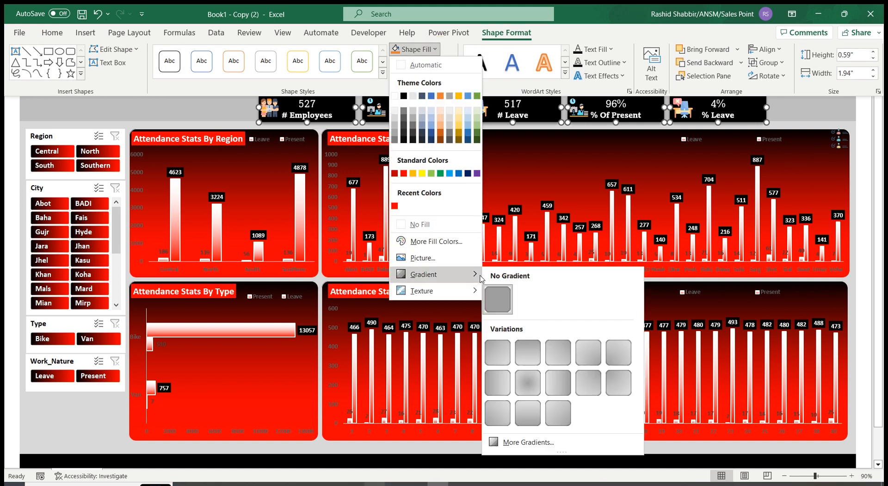
click(518, 442)
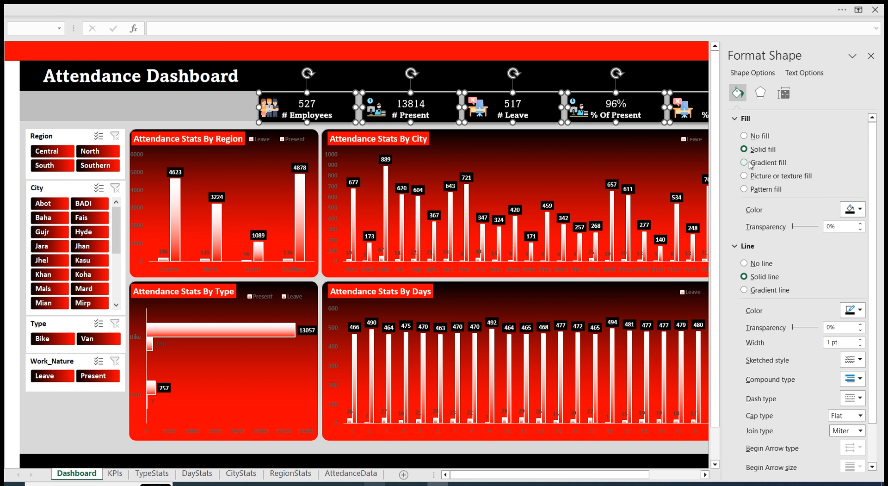
click(750, 163)
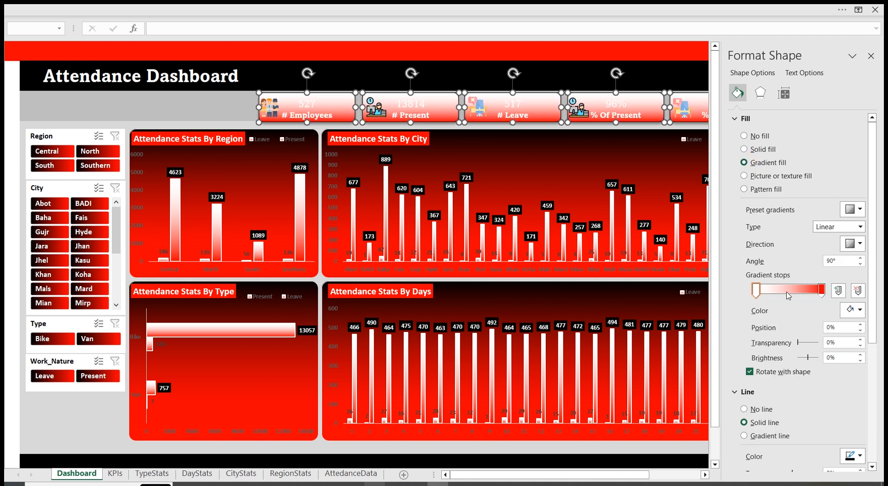
click(755, 289)
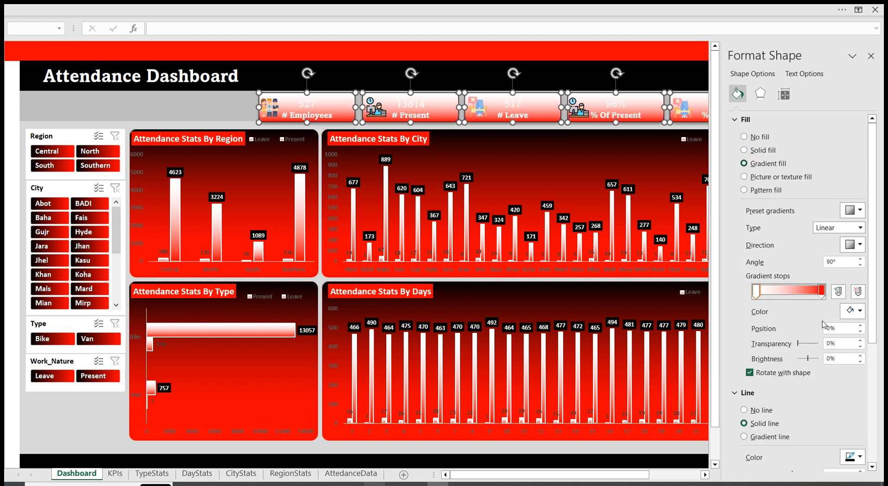
click(849, 310)
click(803, 341)
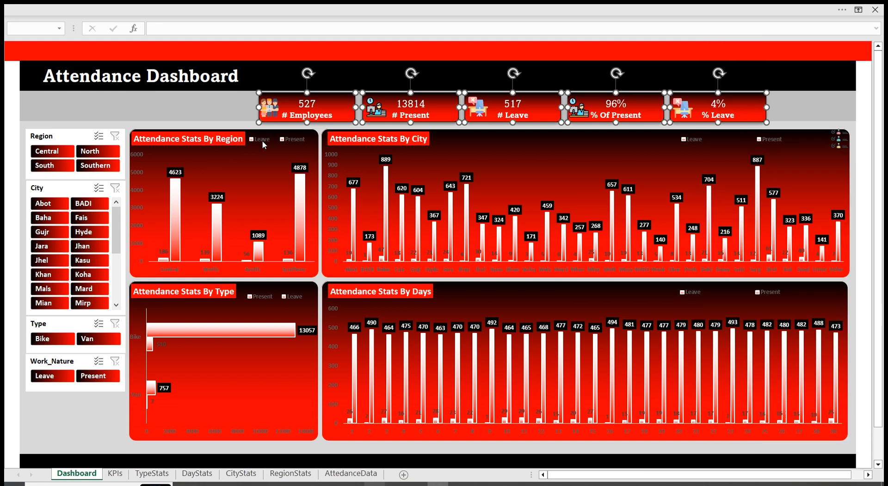
Make the legend, value axis and region axis labels of the Attendance Stats By Region chart white and bold
click(262, 141)
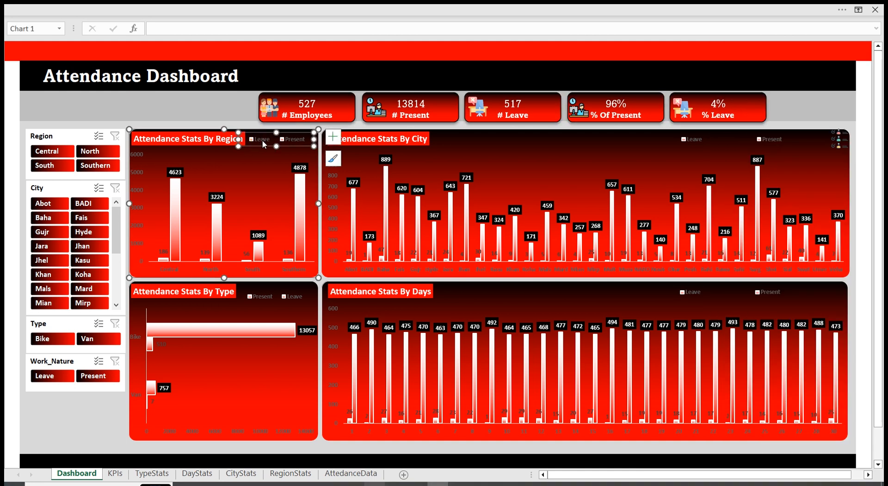
click(340, 6)
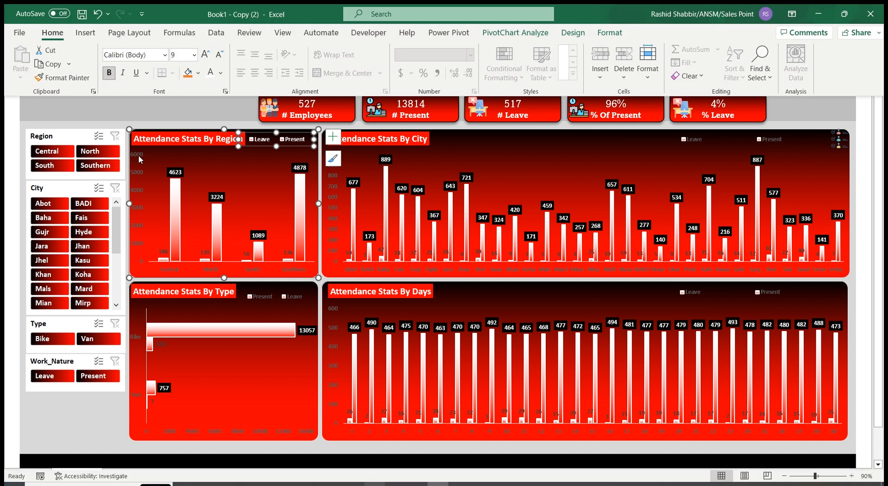
click(138, 154)
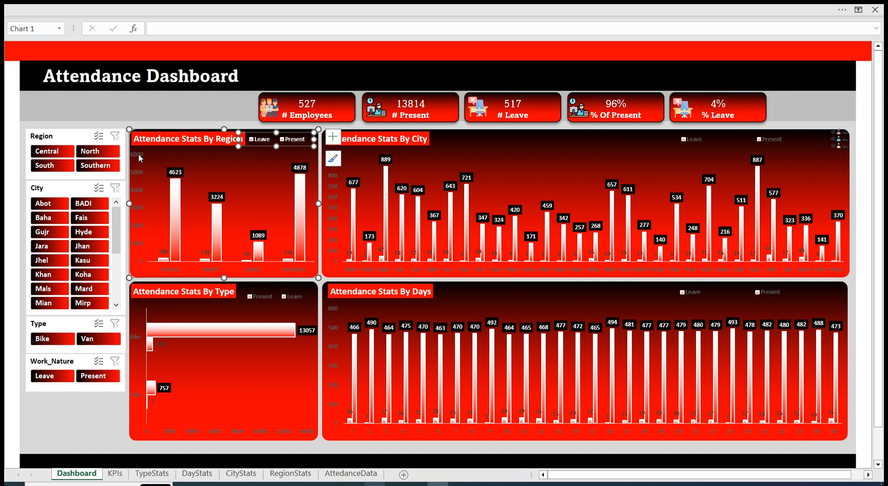
click(137, 171)
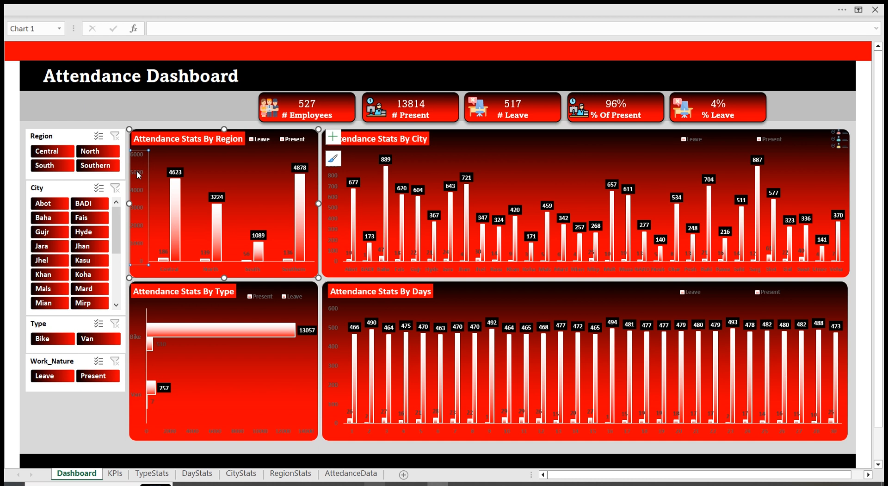
key(F4)
click(291, 273)
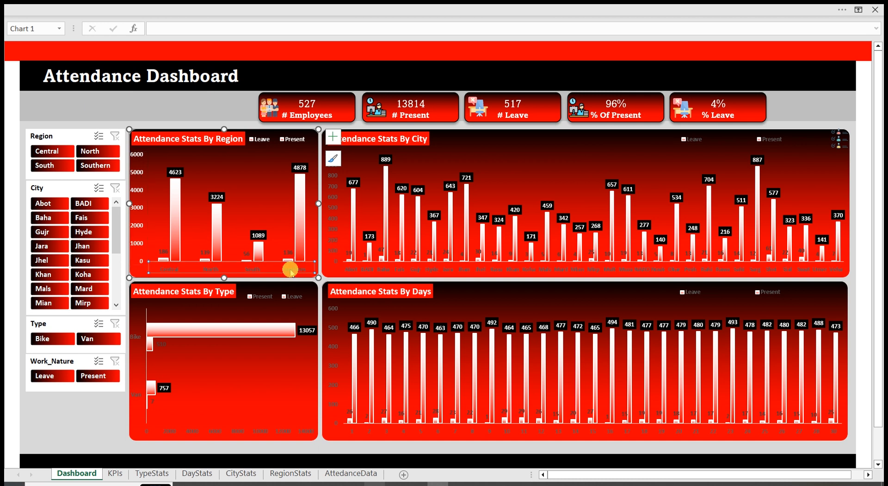
key(F4)
Apply the same white bold font to the axis labels and legend of the Attendance Stats By City chart
click(334, 205)
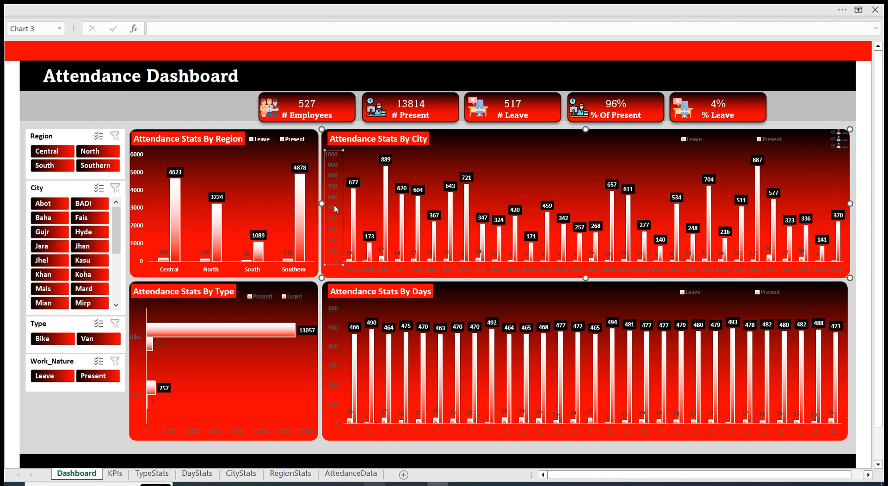
key(F4)
click(378, 270)
key(F4)
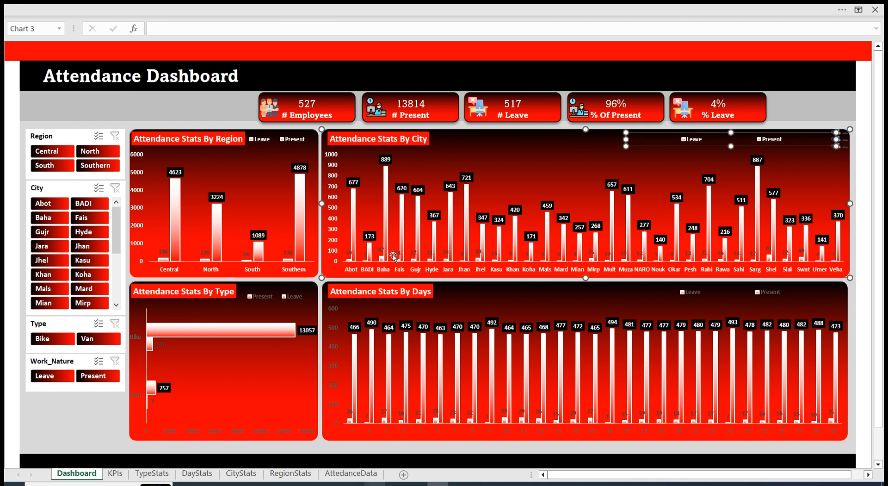
Apply the same white bold font to both axes and the legend of the Attendance Stats By Type chart
click(242, 434)
key(F4)
click(133, 332)
key(F4)
click(265, 298)
key(F4)
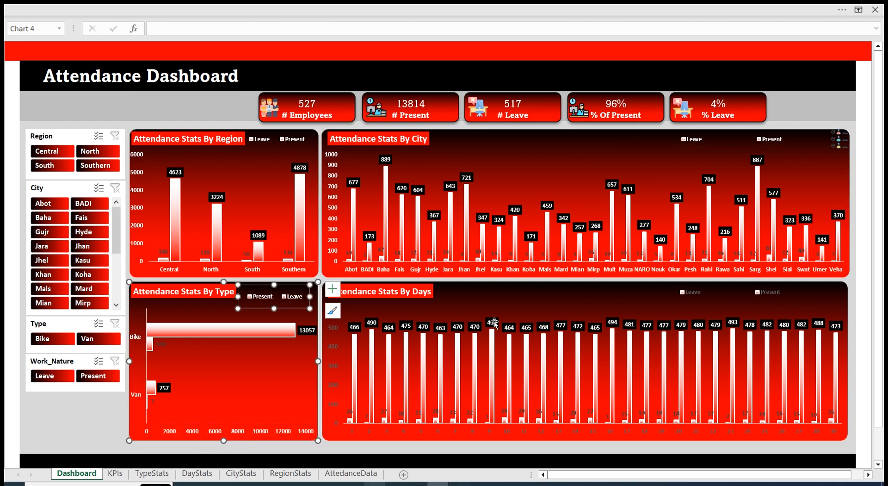
Apply the white bold font to the Days chart's axes and legend, and delete the small leftover pictures in the City chart's corner
click(333, 328)
key(F4)
click(699, 294)
key(F4)
click(579, 435)
key(F4)
click(837, 137)
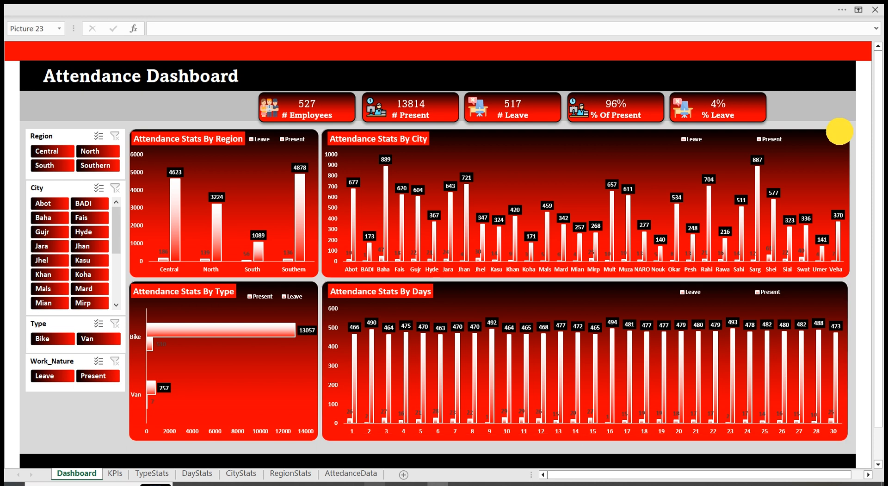
key(Delete)
Merge and center the Attendance Dashboard title cell across the full width of the black header band
click(34, 69)
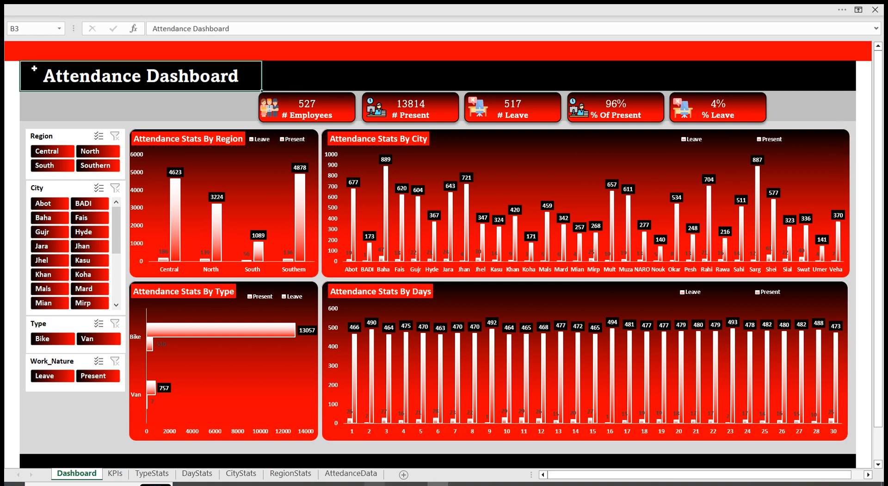
key(shift+Right)
key(shift+Right)
key(shift+Right)
key(shift+Right)
key(shift+Right)
key(shift+Right)
key(shift+Right)
key(shift+Right)
key(shift+Right)
key(shift+Right)
key(shift+Right)
key(shift+Right)
key(shift+Right)
key(shift+Right)
key(shift+Right)
key(shift+Right)
key(shift+Right)
key(shift+Right)
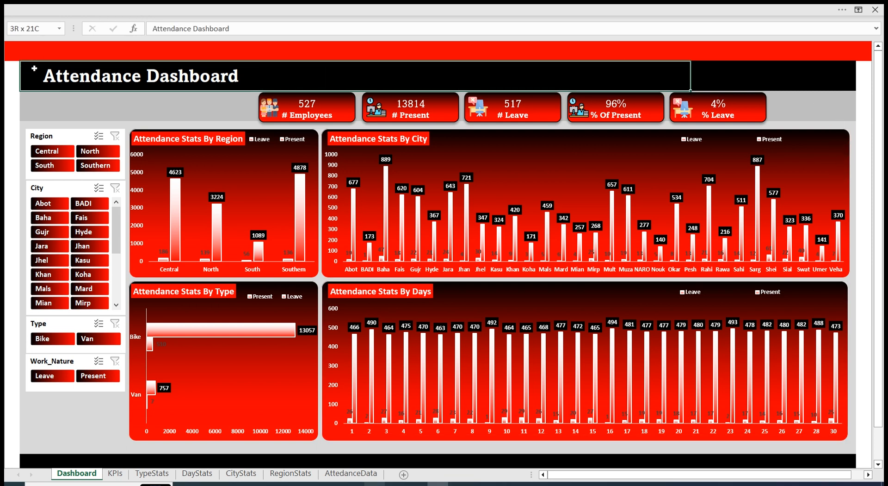
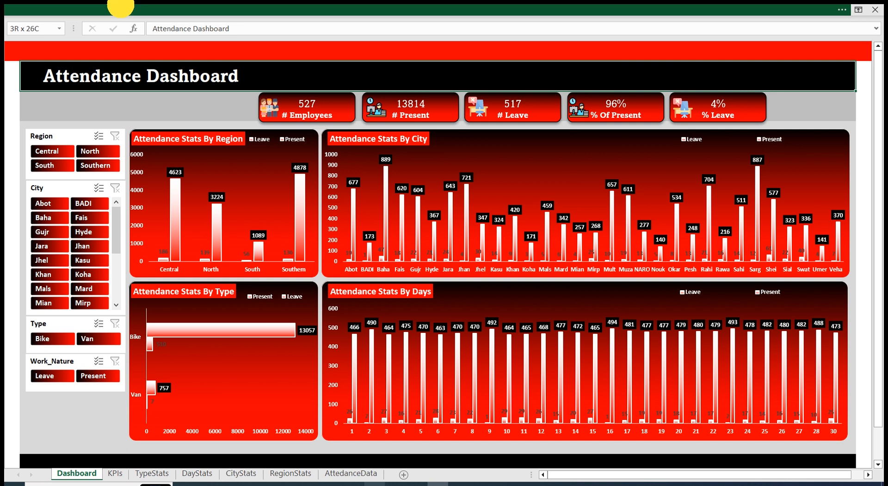
click(120, 8)
click(337, 74)
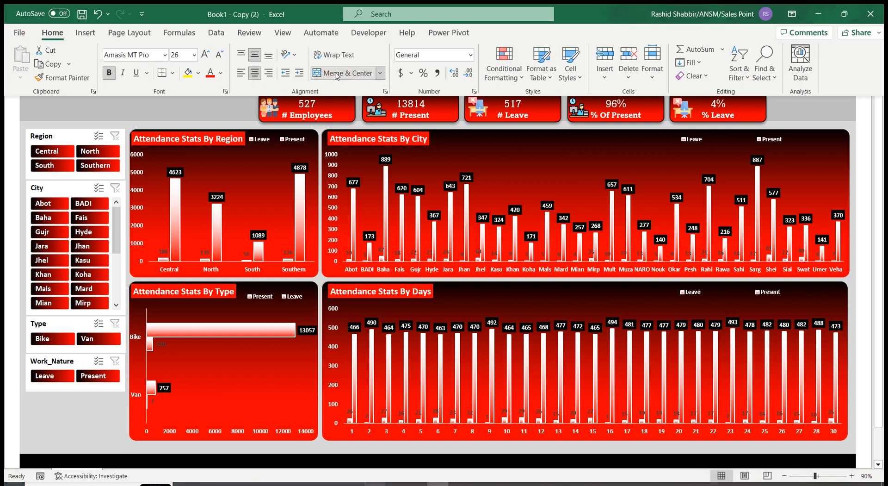
Fill the merged title banner with a two-color horizontal gradient from black to red
key(ctrl+1)
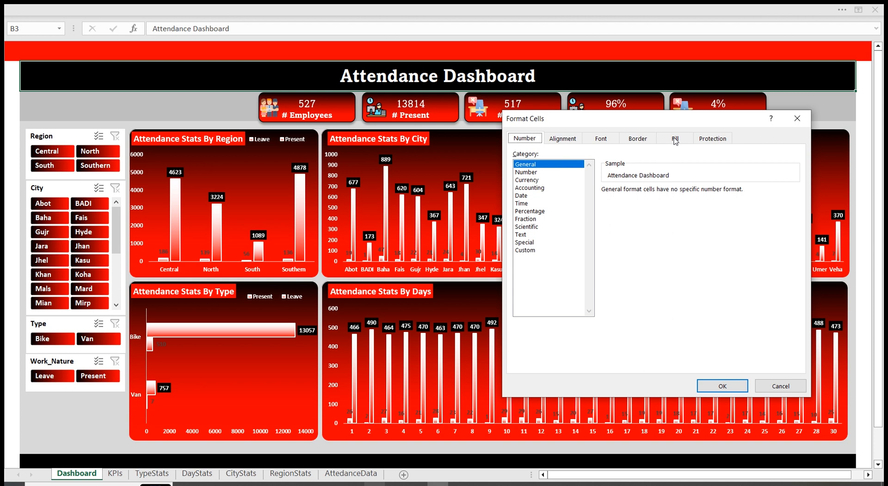
click(675, 139)
click(553, 267)
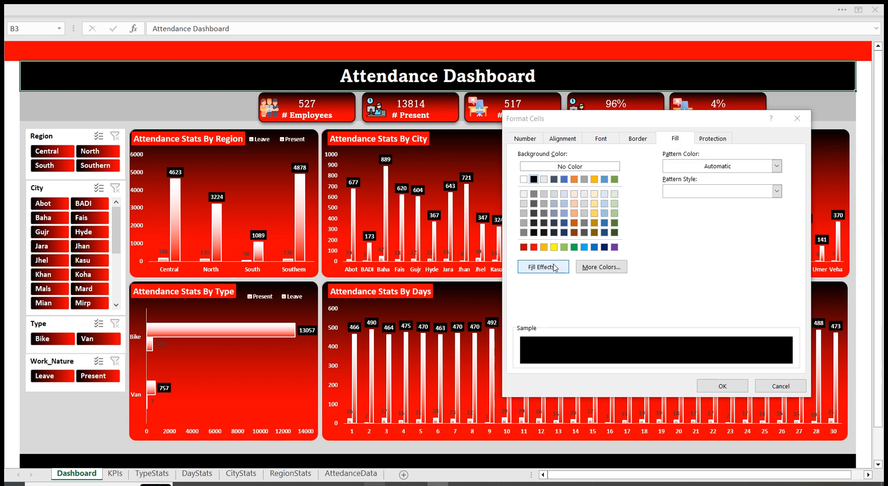
click(693, 180)
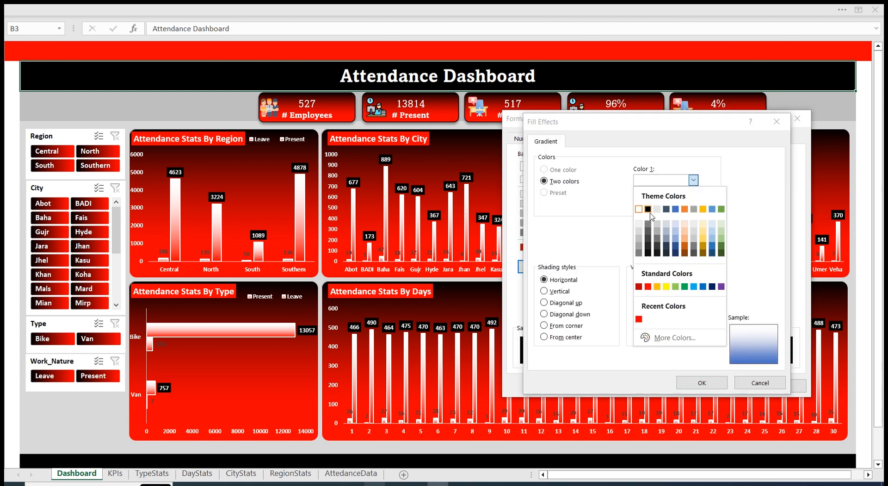
click(648, 209)
click(694, 205)
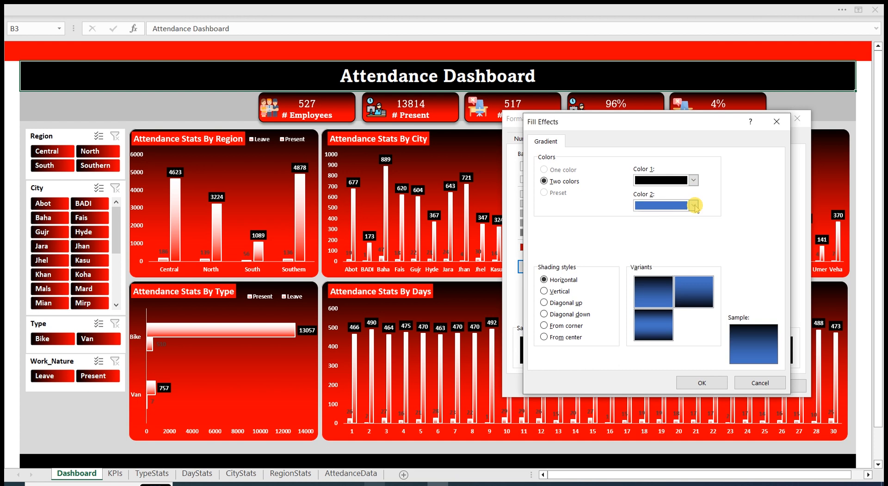
click(648, 312)
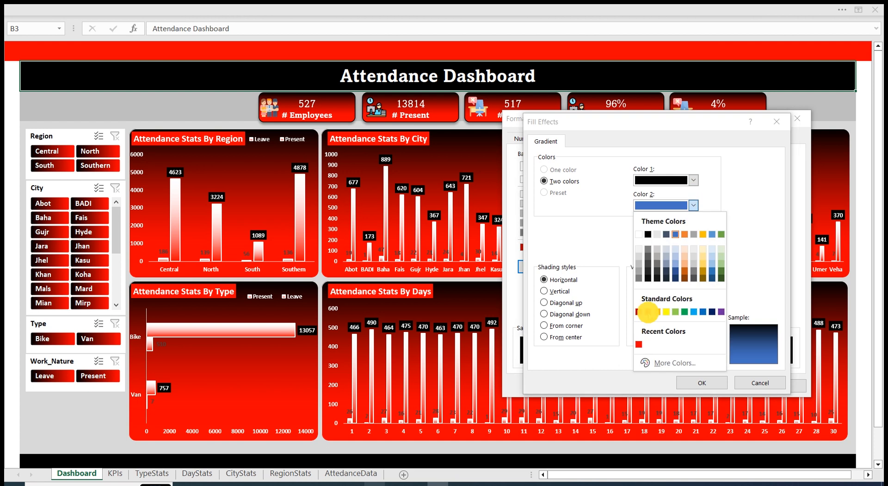
click(708, 382)
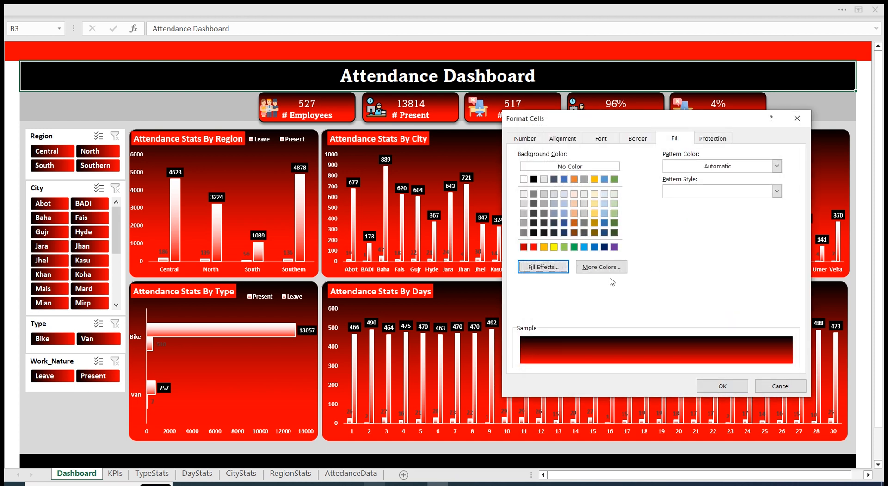
click(722, 386)
click(231, 115)
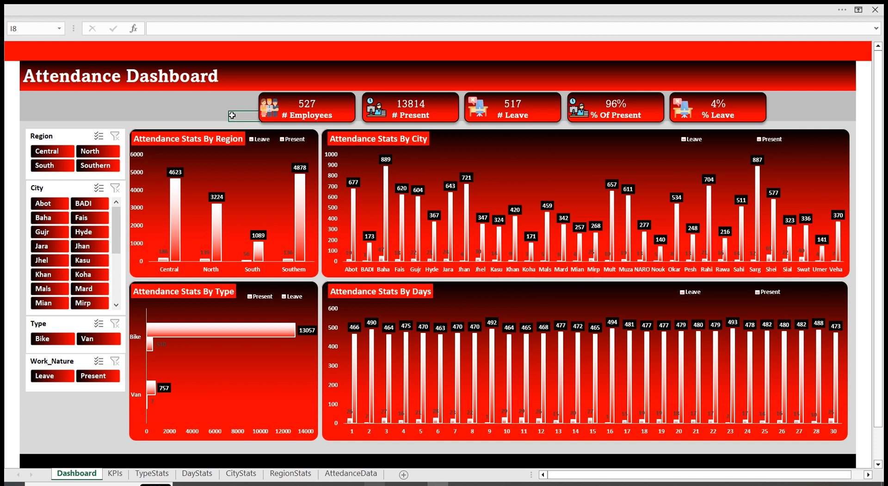
Start adding a sheet background from online pictures and search for "dashboard background"
click(248, 6)
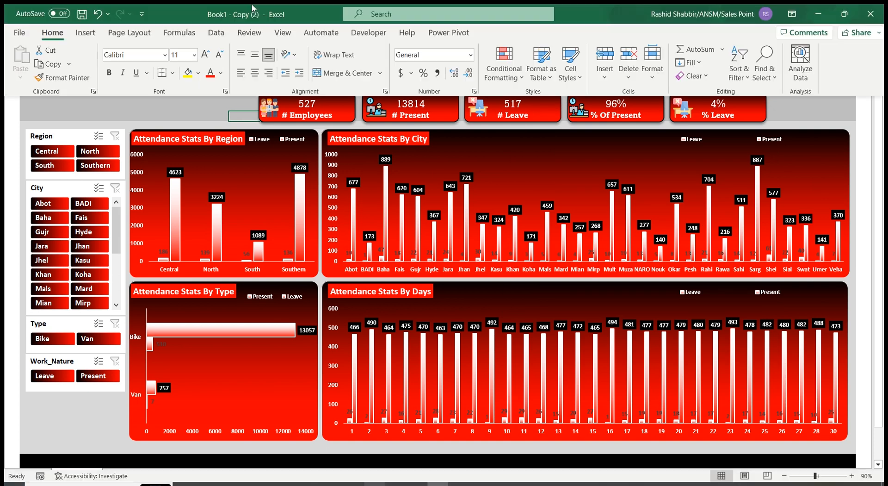
click(85, 32)
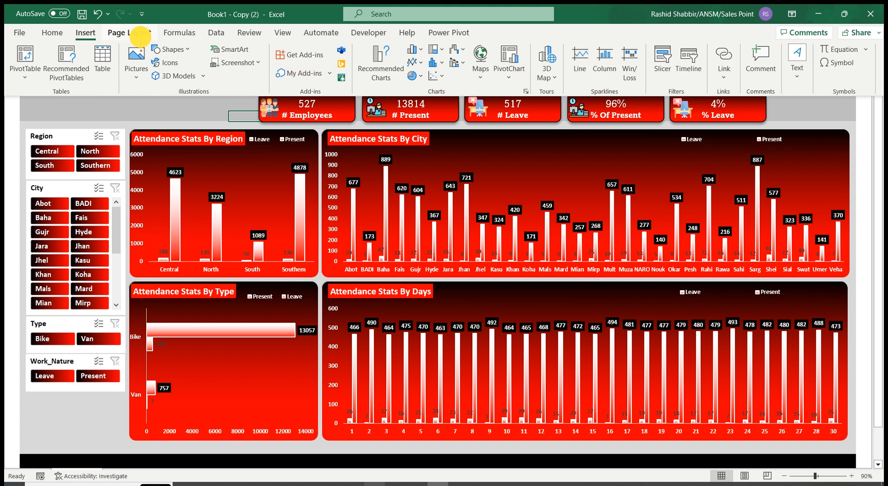
click(140, 39)
click(242, 69)
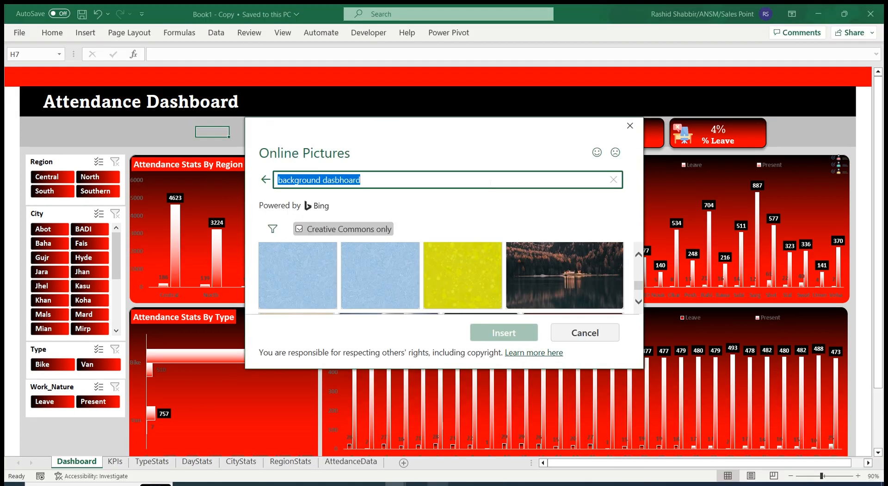
text(dashboard background)
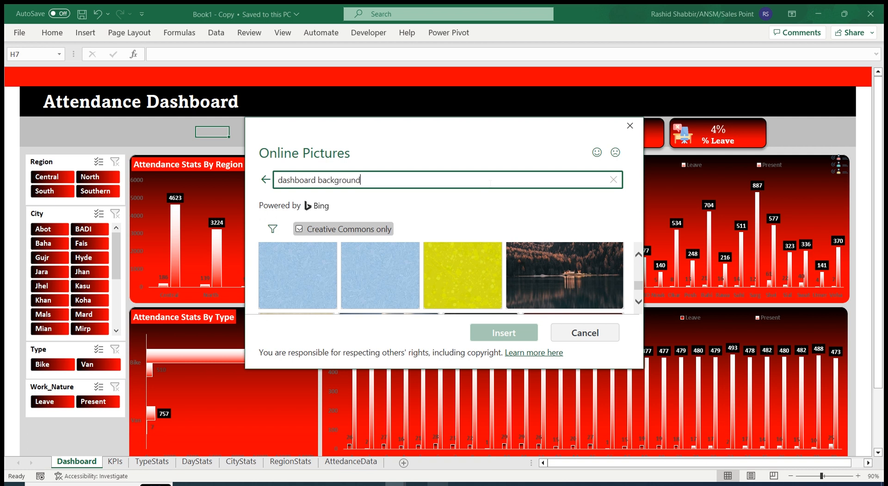
key(Return)
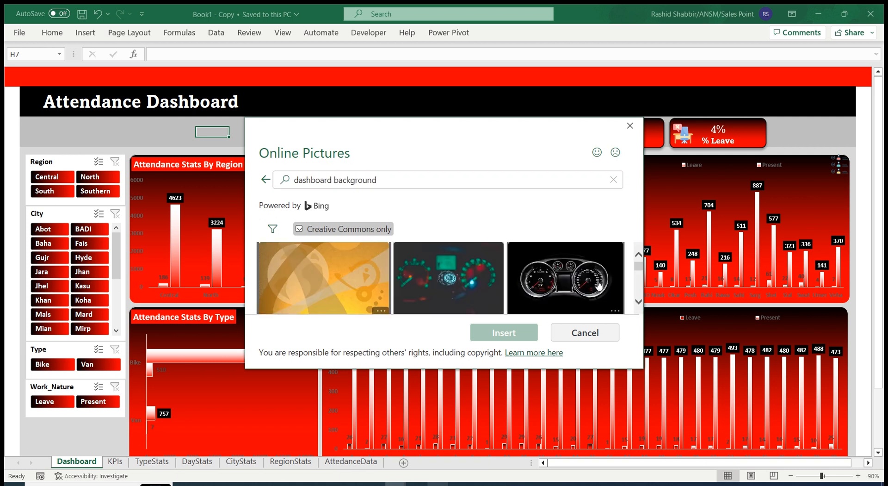
Browse the search results and insert the red starry picture with the fox-like emblem as the sheet background
click(638, 301)
click(640, 302)
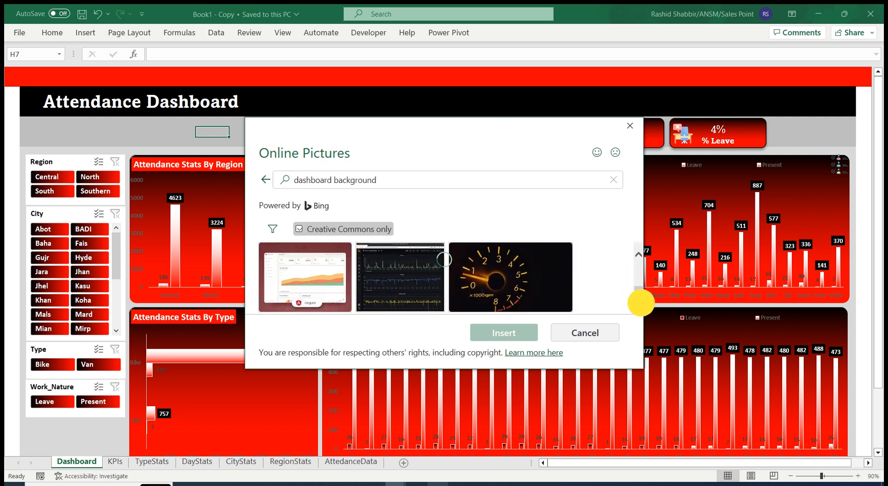
click(638, 303)
click(638, 255)
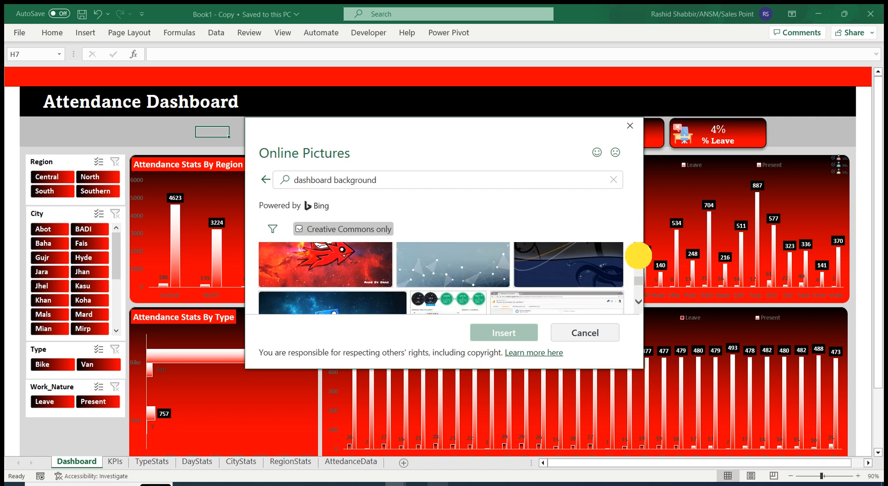
click(350, 290)
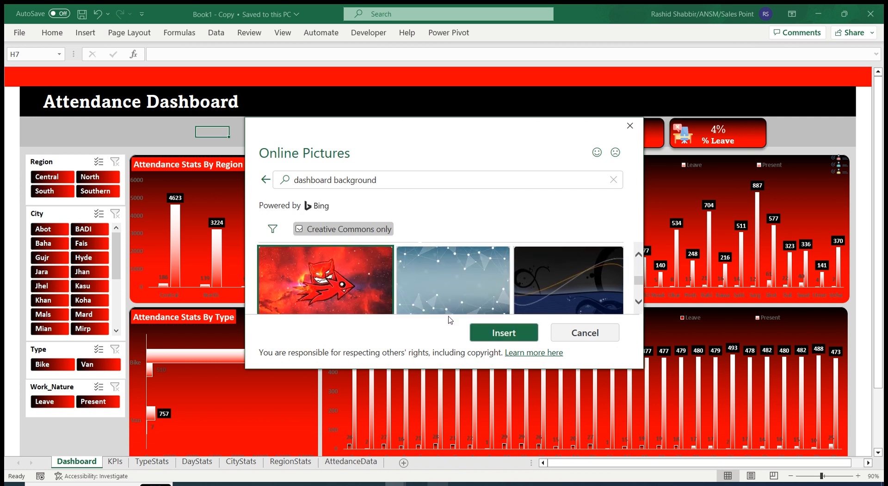
click(491, 331)
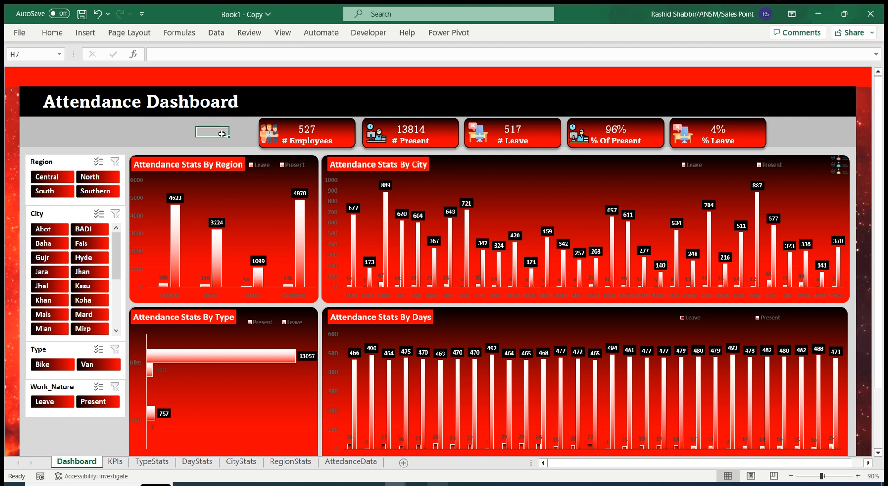
Remove the fill from the grey dashboard area below the title band, 36 rows by 26 columns starting at B6
key(Left)
key(Left)
key(Left)
key(Left)
key(Left)
key(Left)
key(Left)
key(Up)
key(Up)
key(shift+Right)
key(shift+Right)
key(shift+Right)
key(shift+Right)
key(shift+Right)
key(shift+Right)
key(shift+Right)
key(shift+Right)
key(shift+Right)
key(shift+Right)
key(shift+Right)
key(shift+Right)
key(shift+Right)
key(shift+Right)
key(shift+Right)
key(shift+Right)
key(shift+Right)
key(shift+Right)
key(shift+Right)
key(shift+Right)
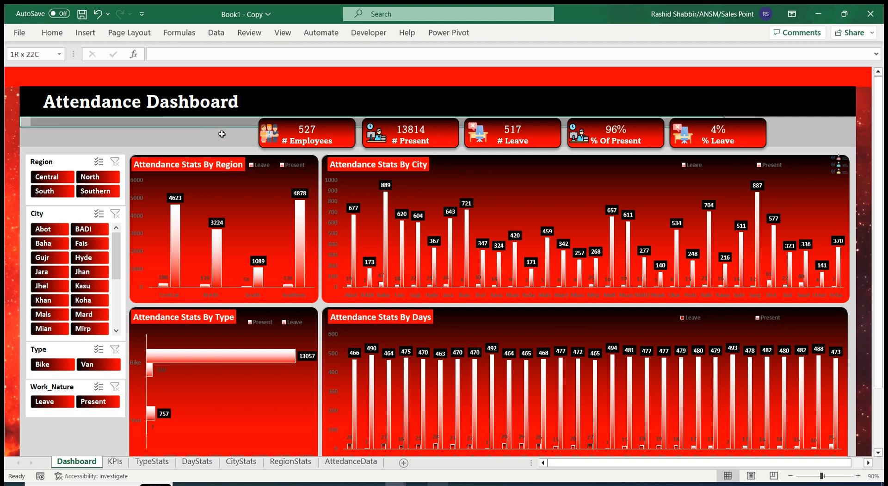
key(shift+Right)
key(shift+Down)
key(shift+Down)
key(shift+Down)
key(shift+Down)
key(shift+Down)
key(shift+Down)
key(shift+Down)
key(shift+Down)
key(shift+Down)
key(shift+Down)
key(shift+Down)
key(shift+Down)
key(shift+Down)
key(shift+Down)
key(shift+Down)
key(shift+Down)
key(shift+Down)
key(shift+Down)
key(shift+Down)
key(shift+Down)
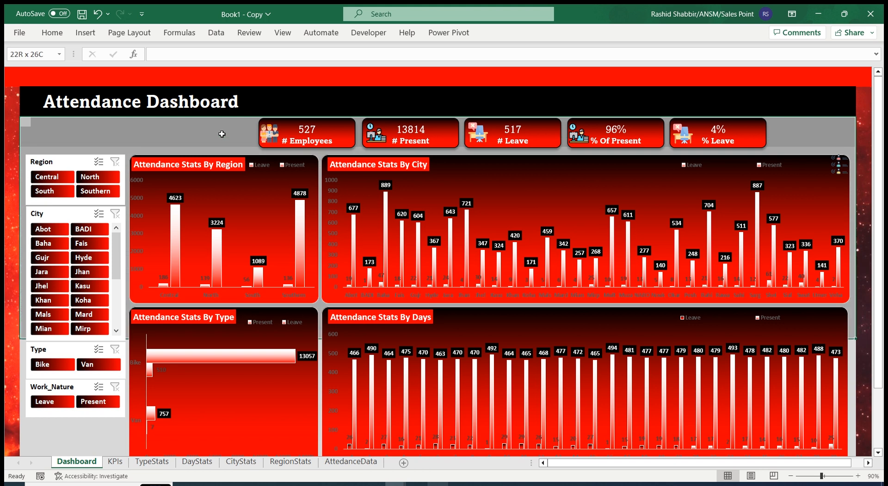
key(shift+Down)
key(shift+Down)
key(shift+Down)
key(shift+Down)
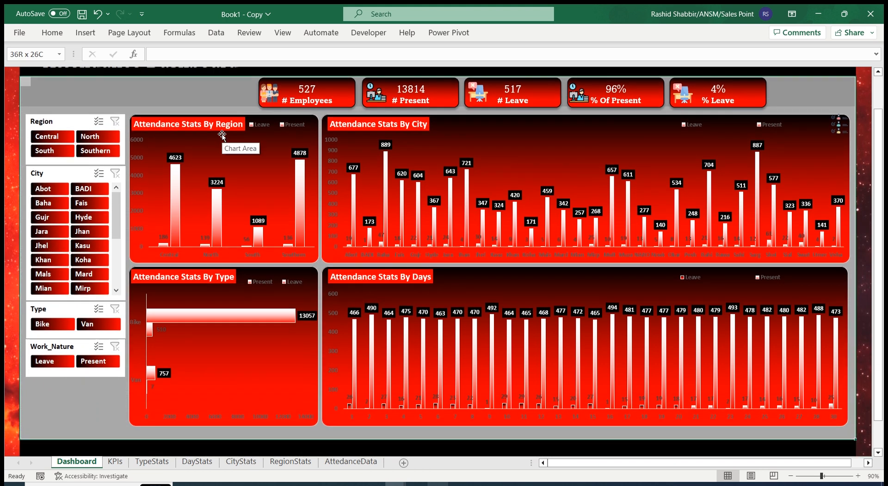
click(52, 33)
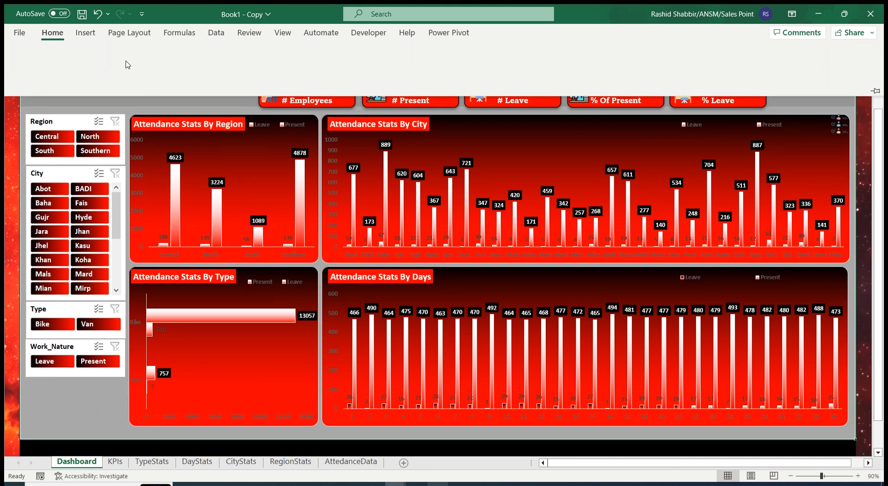
click(198, 73)
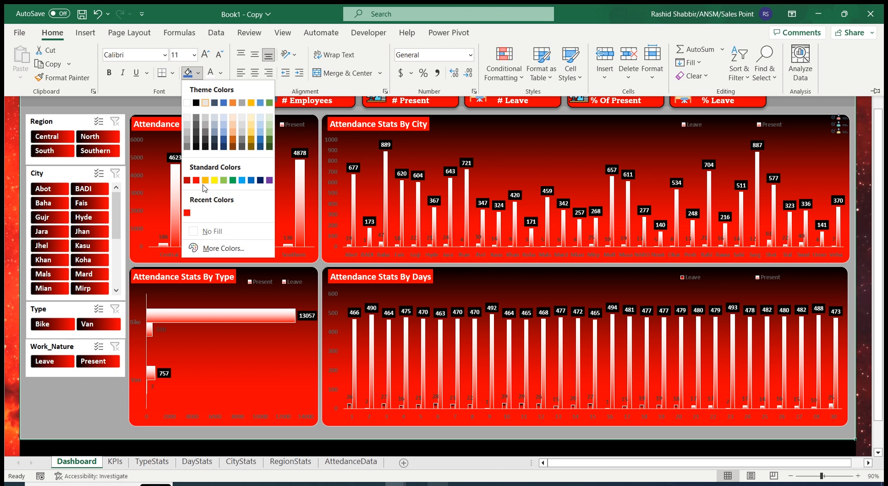
click(207, 232)
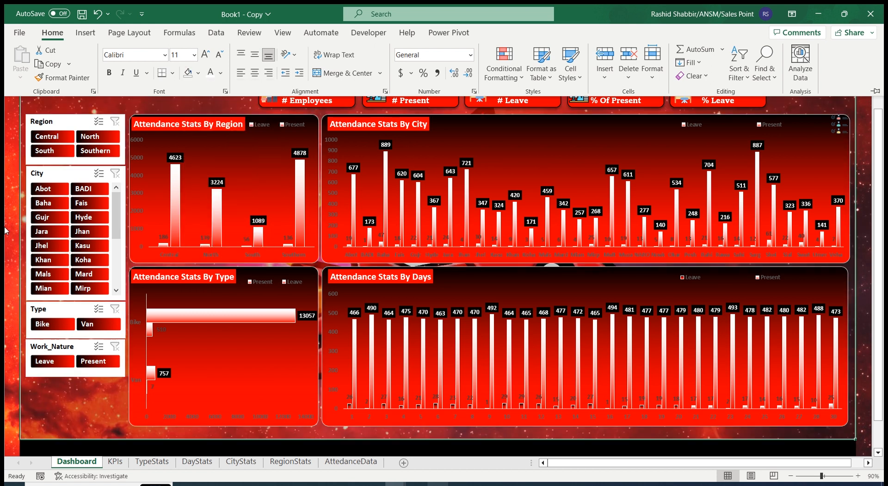
Unmerge the Attendance Dashboard title cell together with the rest of the black header band
key(Down)
key(Down)
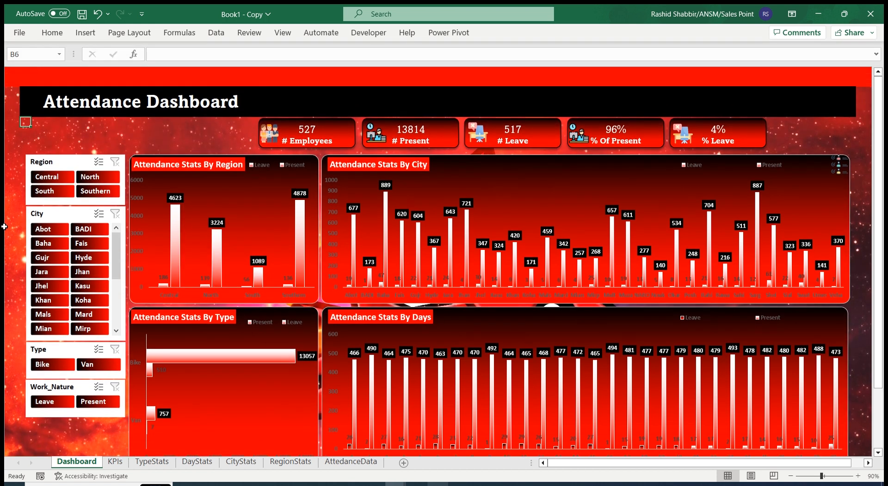
key(Up)
key(shift+Right)
key(shift+Right)
key(shift+Right)
key(shift+Right)
key(shift+Right)
key(shift+Right)
key(shift+Right)
key(shift+Right)
key(shift+Right)
key(shift+Right)
key(shift+Right)
key(shift+Right)
key(shift+Right)
key(shift+Right)
key(shift+Right)
key(shift+Right)
key(shift+Right)
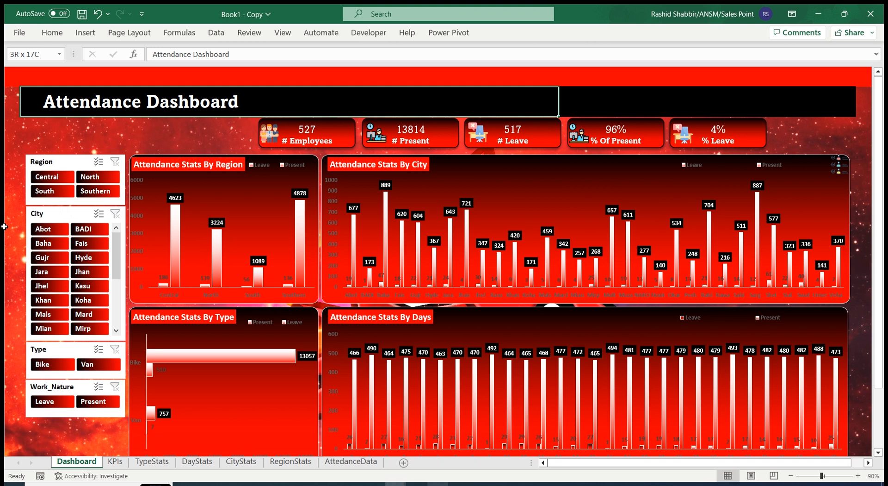
key(shift+Right)
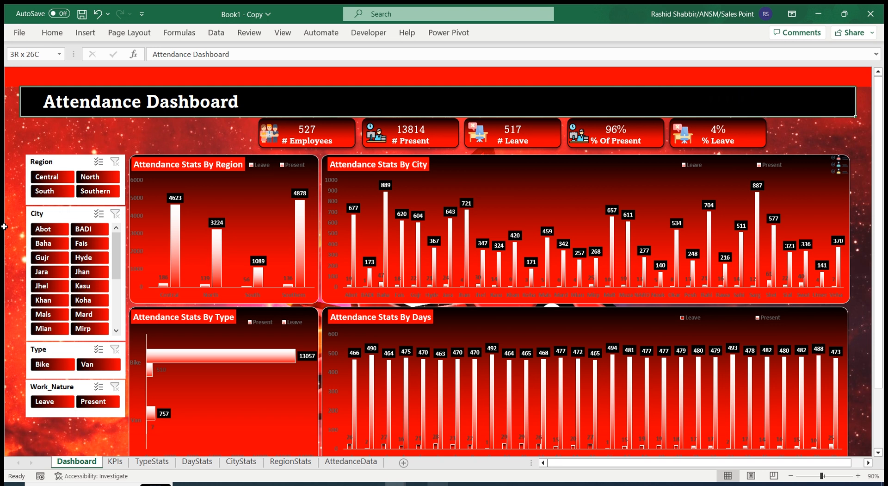
click(51, 32)
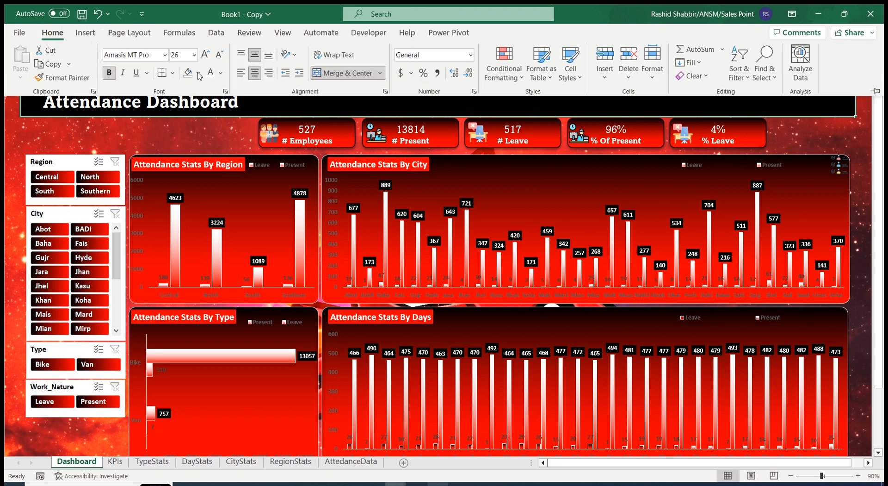
click(340, 74)
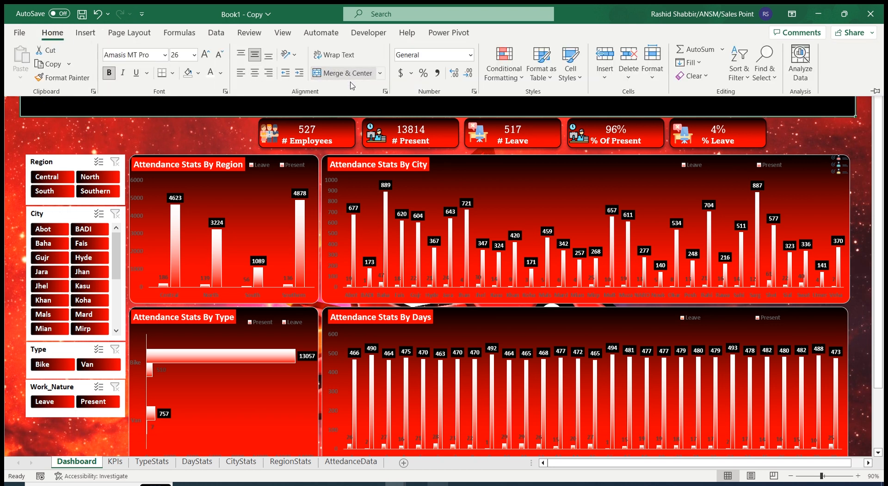
Merge and center the Attendance Dashboard title from B3 across the whole black band, 3 rows by 26 columns
click(151, 132)
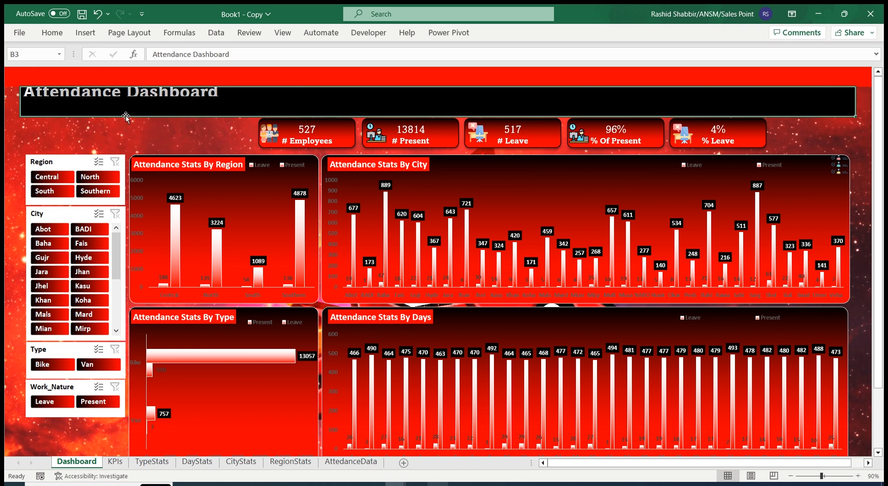
click(67, 99)
click(68, 93)
mouse_move(58, 101)
mouse_down()
mouse_move(58, 92)
mouse_move(67, 99)
mouse_up()
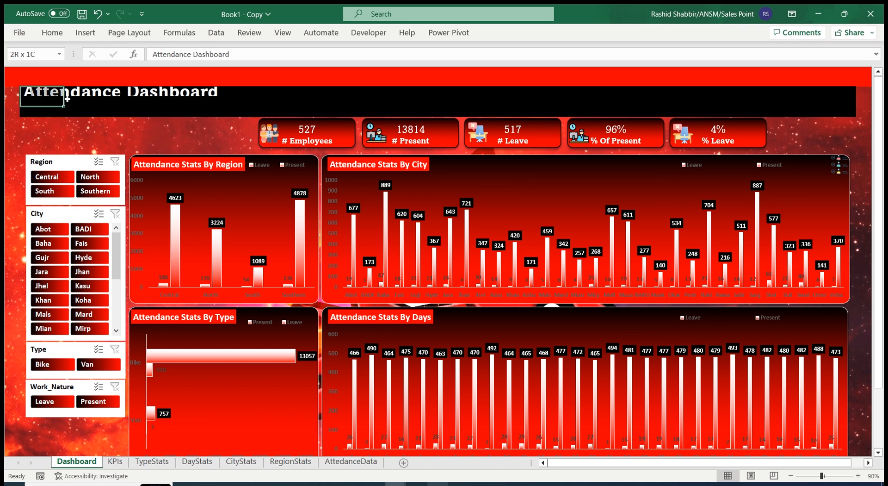
key(shift+Right)
key(shift+Right)
key(shift+Right)
key(shift+Down)
key(shift+Right)
key(shift+Right)
key(shift+Right)
key(shift+Right)
key(shift+Right)
key(shift+Right)
key(shift+Right)
key(shift+Right)
key(shift+Right)
key(shift+Right)
key(shift+Right)
key(shift+Right)
key(shift+Right)
key(shift+Right)
key(shift+Right)
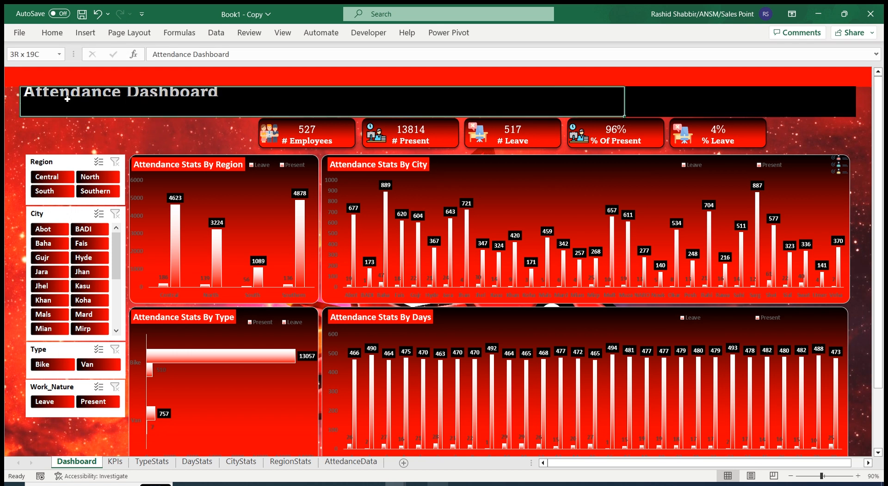
key(shift+Right)
key(shift+Right)
key(shift+Right)
key(shift+Right)
key(shift+Right)
key(shift+Right)
key(shift+Right)
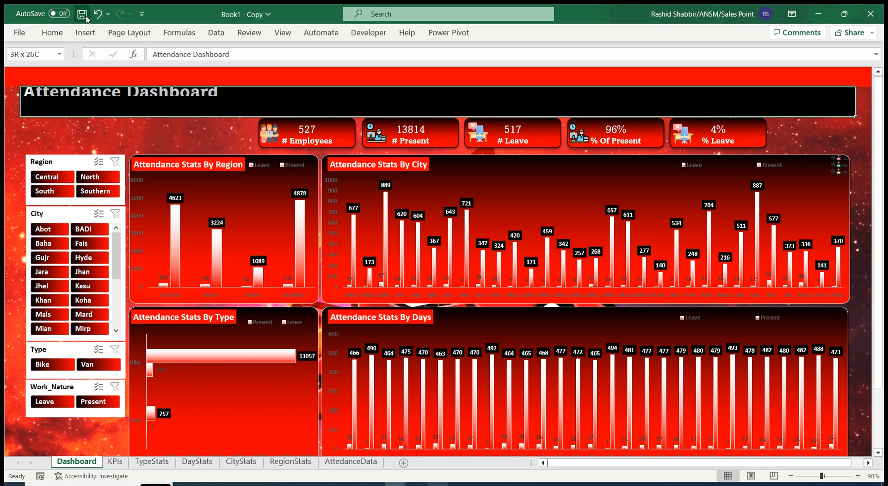
click(52, 32)
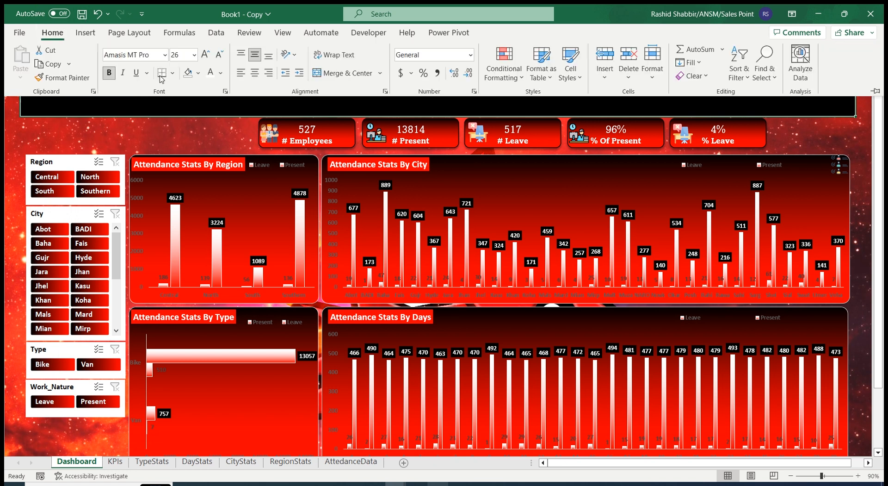
click(336, 74)
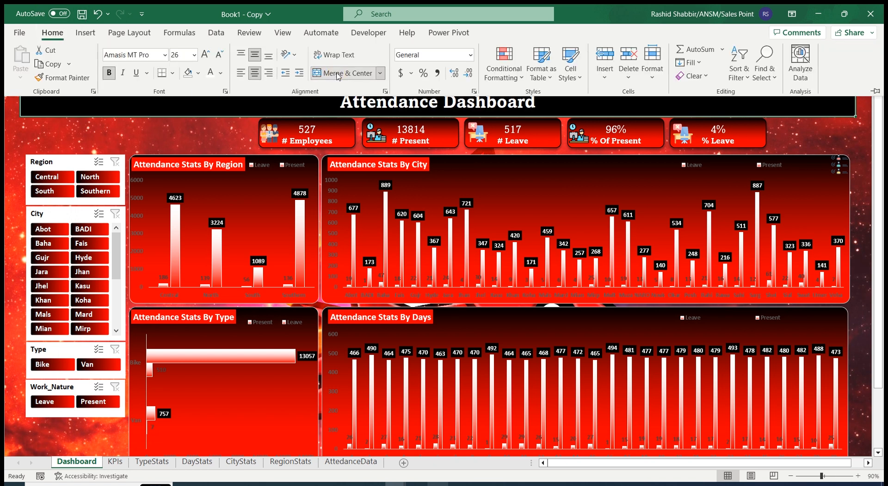
Set up a two-color gradient fill for the Attendance Dashboard title cell with black as Color 1 and red as Color 2
right_click(245, 106)
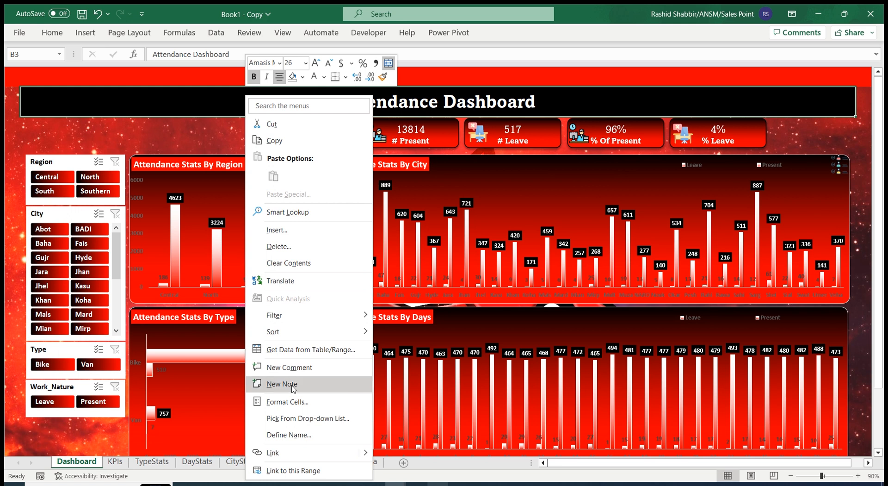
click(282, 402)
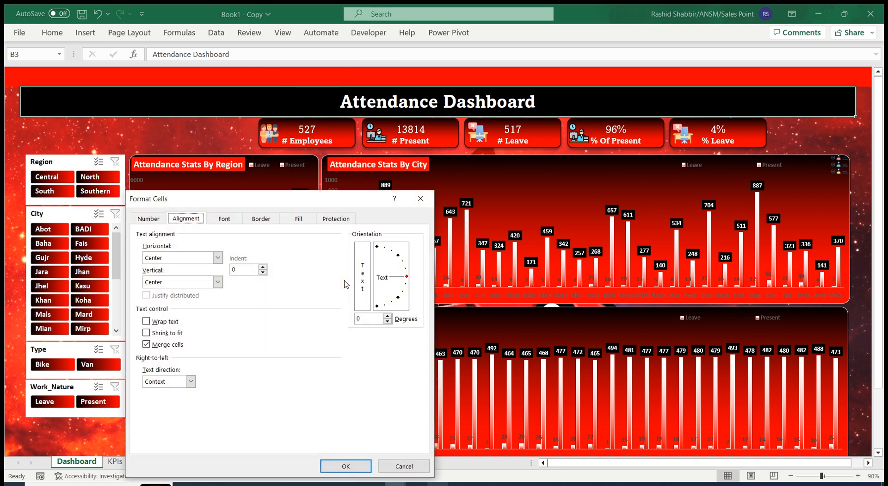
drag(270, 207, 353, 125)
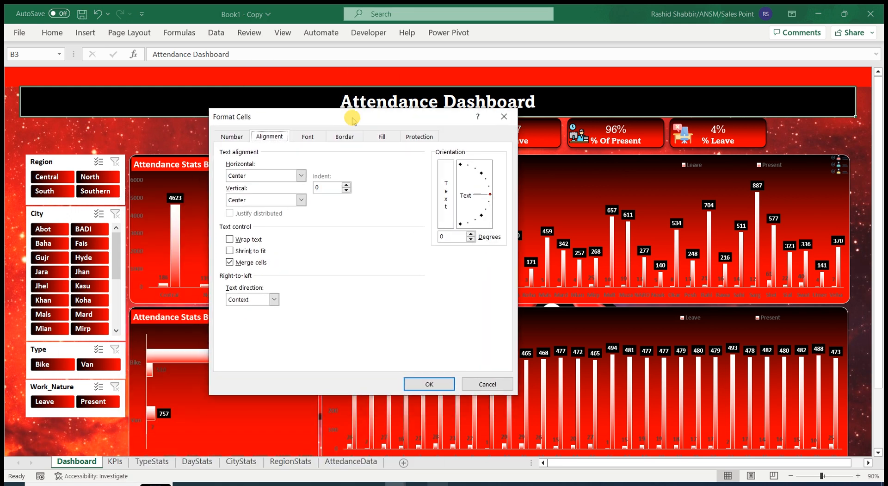
click(382, 137)
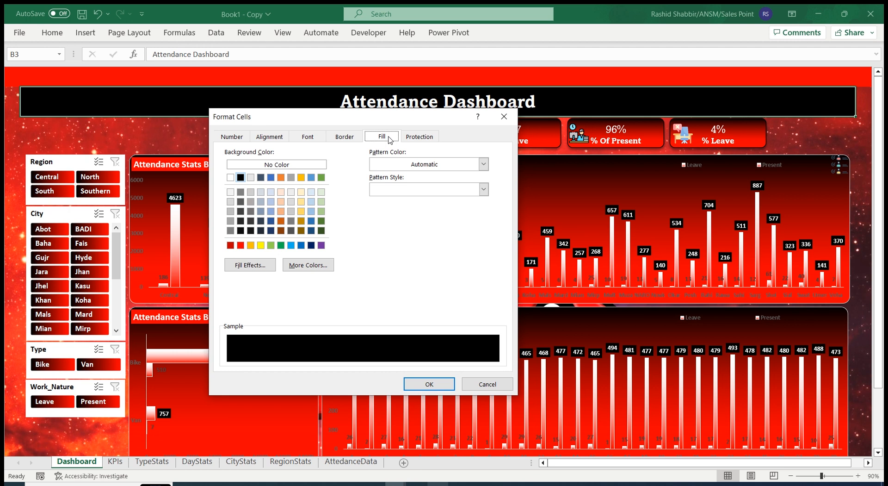
click(247, 266)
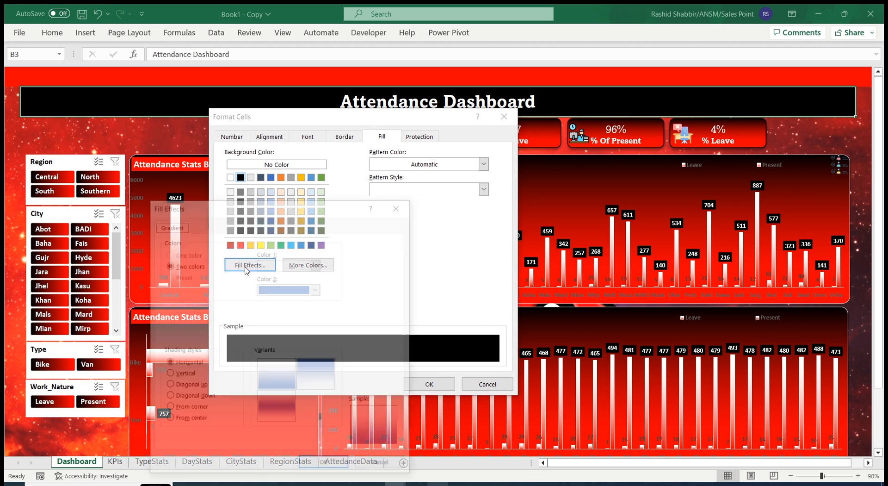
drag(292, 206, 363, 80)
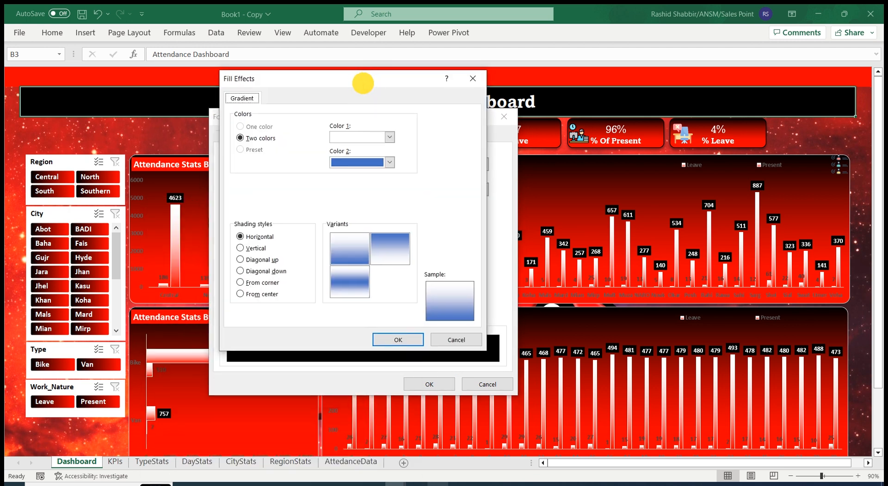
click(390, 137)
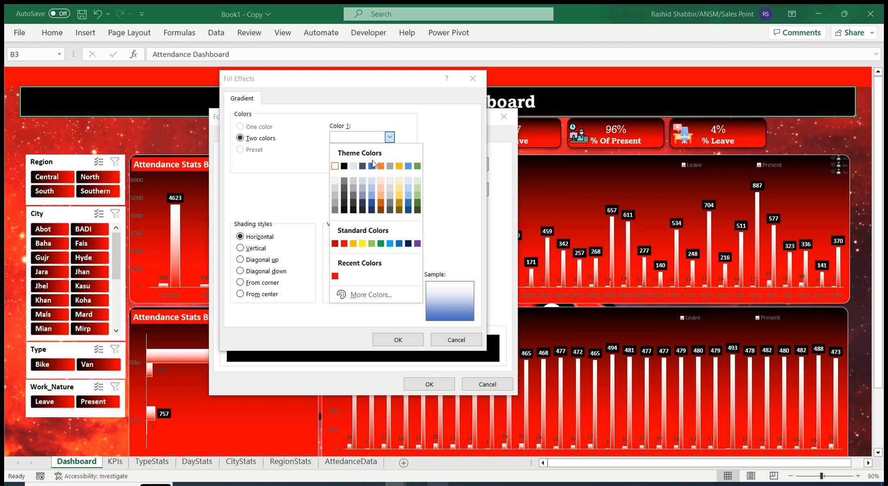
click(341, 162)
click(390, 161)
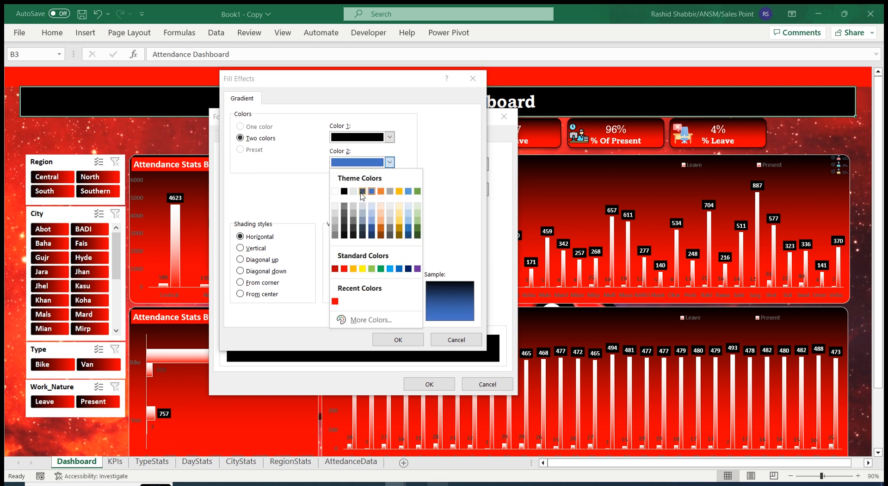
click(344, 269)
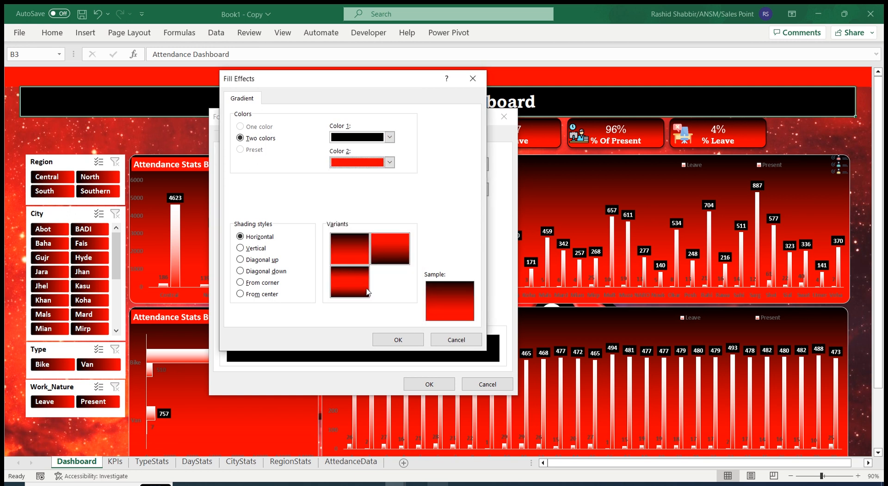
Give the title gradient vertical shading with the variant running from black to red, and apply it to the cell
click(254, 250)
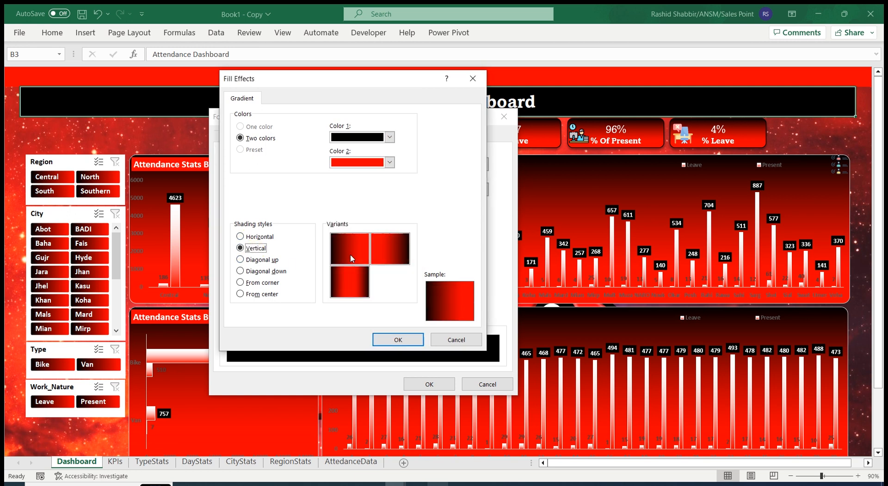
click(353, 248)
click(405, 341)
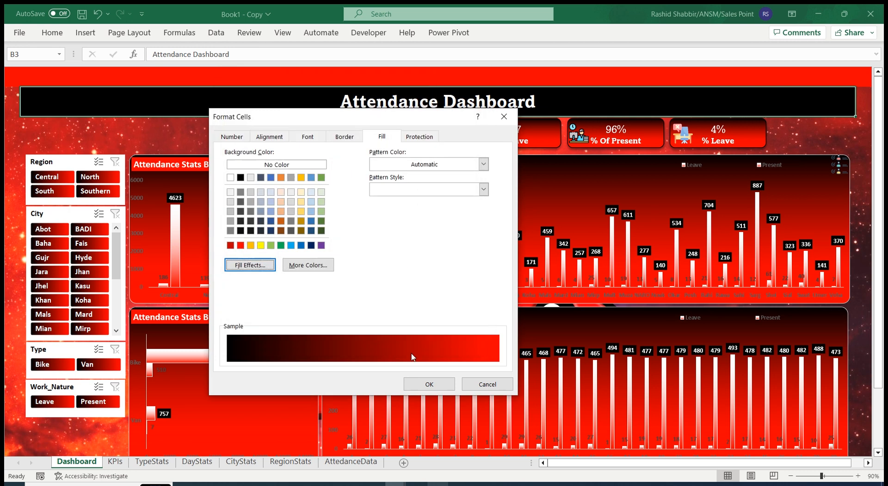
click(428, 383)
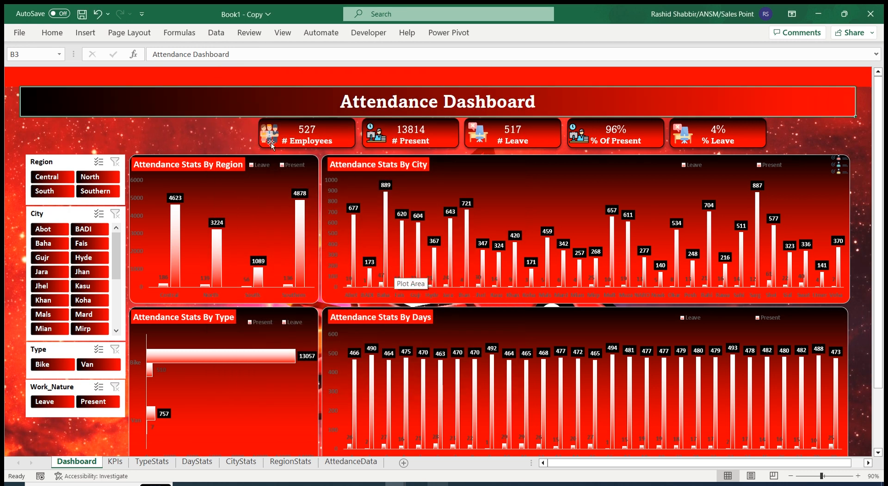
Left-align the Attendance Dashboard title text in its merged banner cell
click(315, 102)
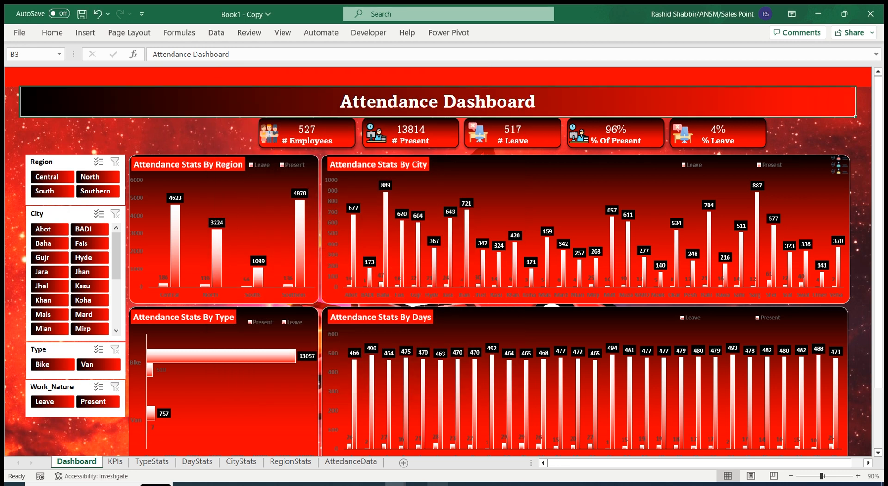
click(52, 33)
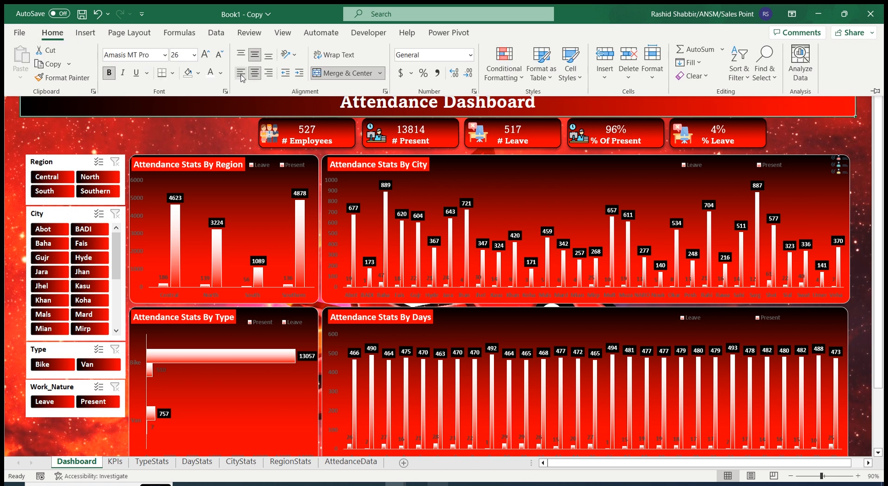
click(241, 73)
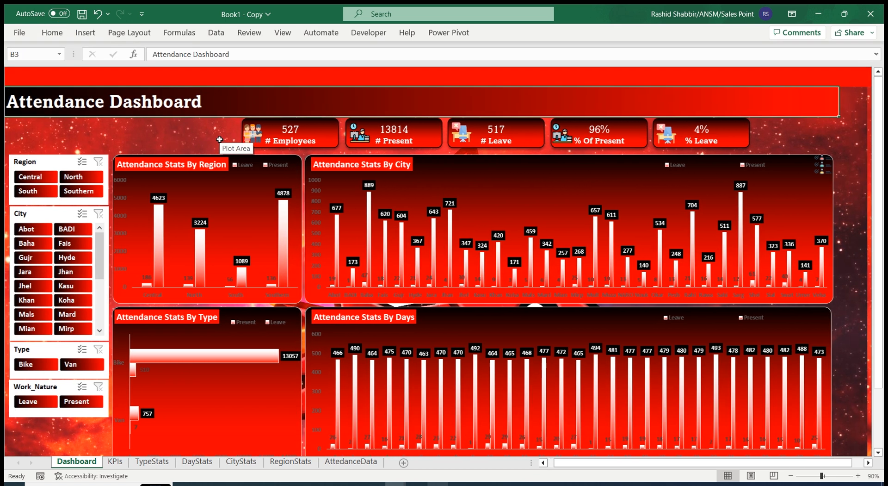
Select all five KPI cards with their icons and labels and move them together slightly right and down below the title banner
click(267, 129)
ctrl+click(321, 134)
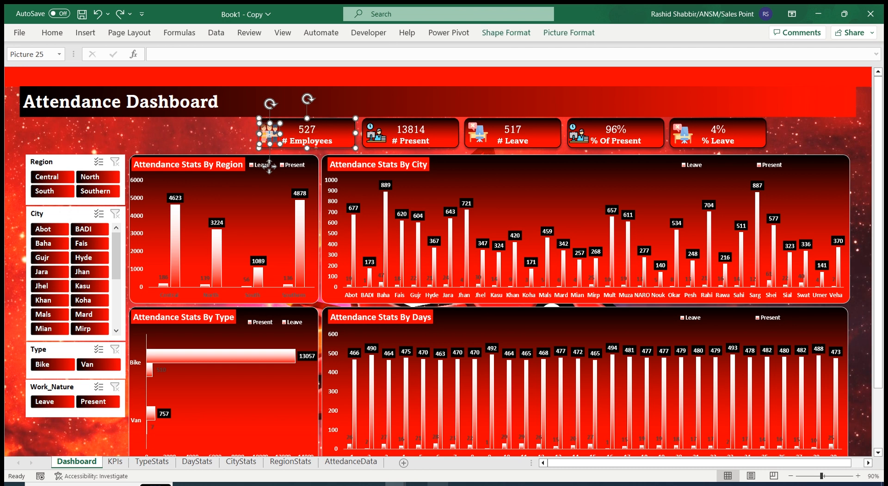
ctrl+click(374, 135)
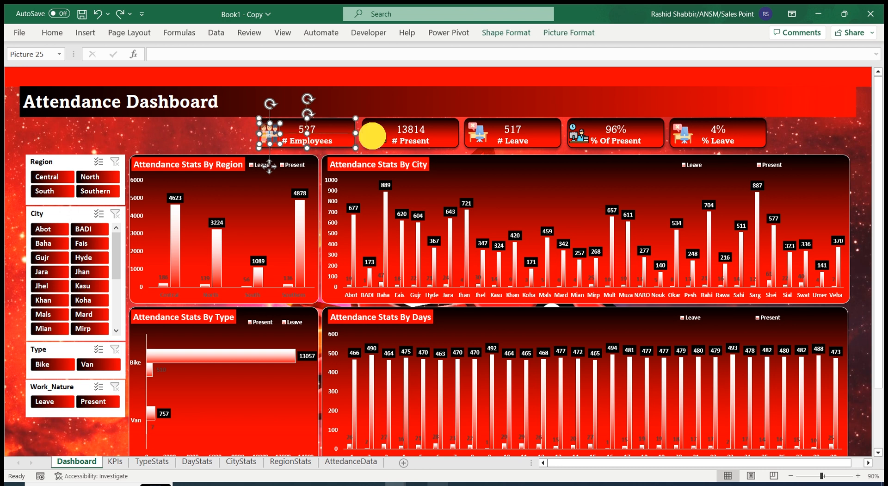
ctrl+click(406, 139)
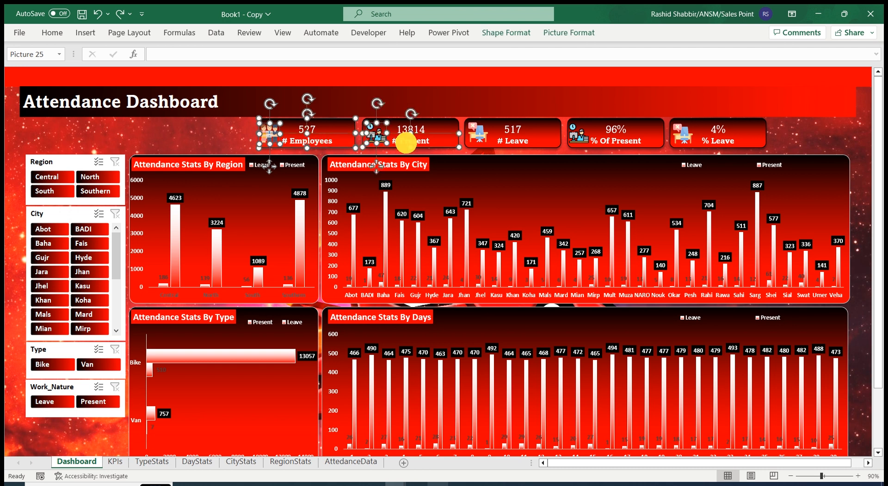
ctrl+click(478, 134)
ctrl+click(514, 141)
ctrl+click(531, 133)
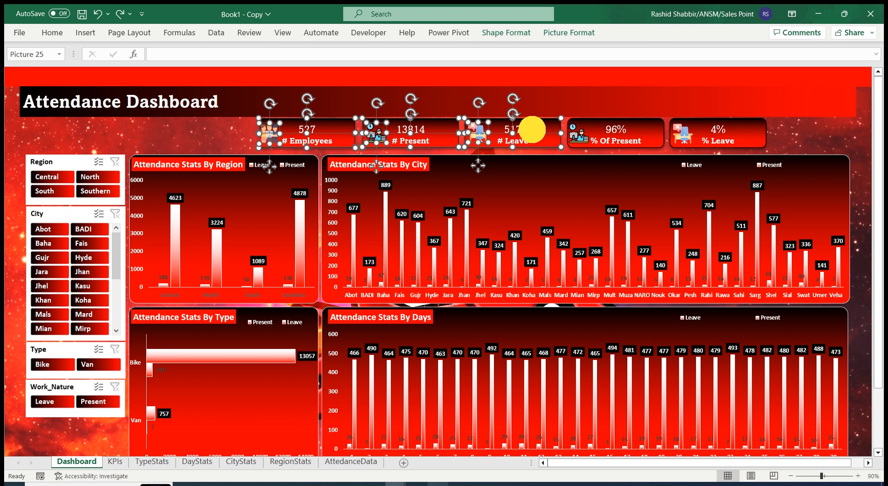
ctrl+click(583, 139)
ctrl+click(621, 145)
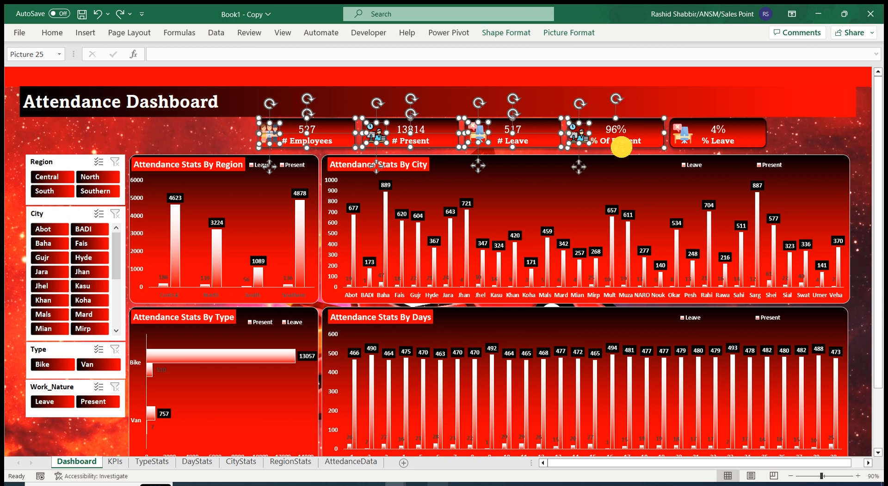
ctrl+click(629, 124)
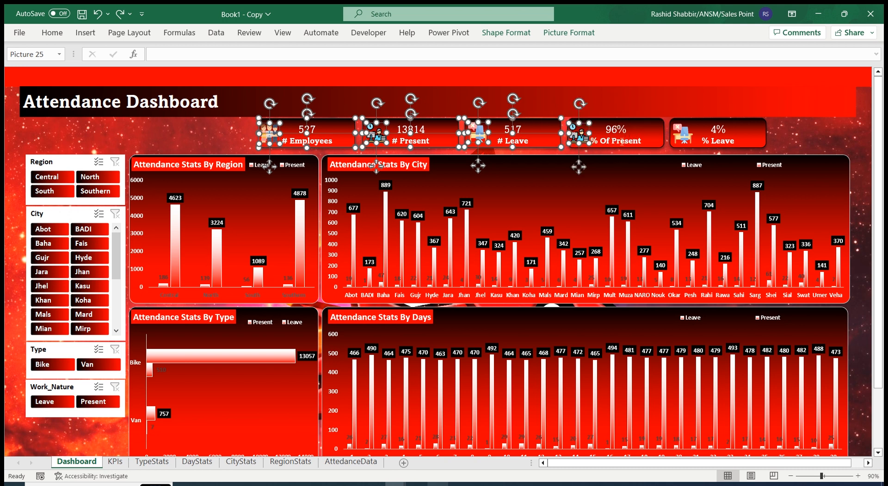
ctrl+click(634, 129)
ctrl+click(682, 133)
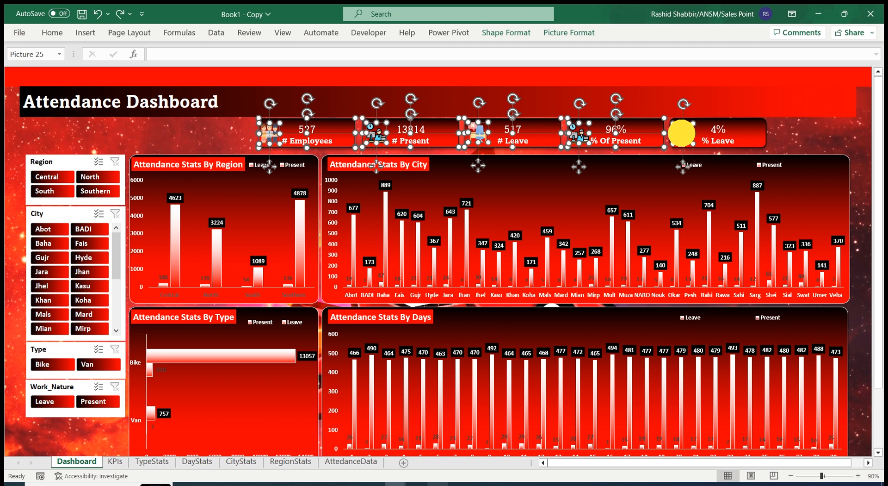
ctrl+click(733, 127)
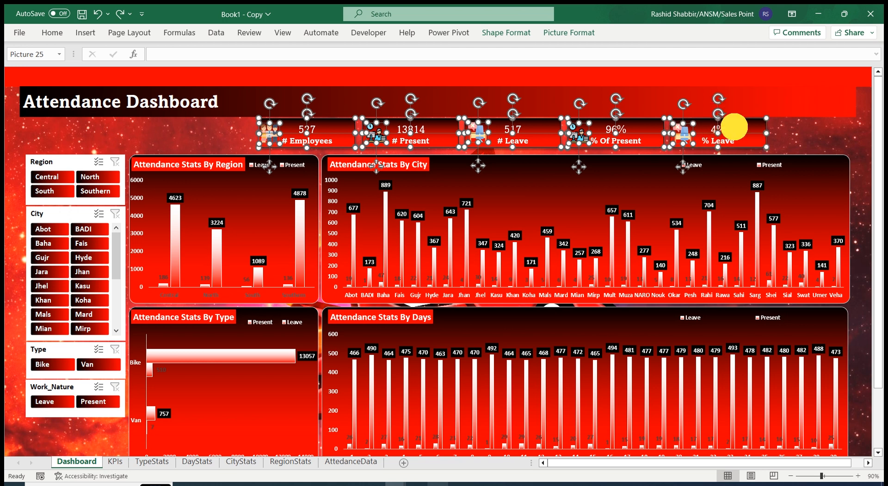
drag(528, 124, 565, 126)
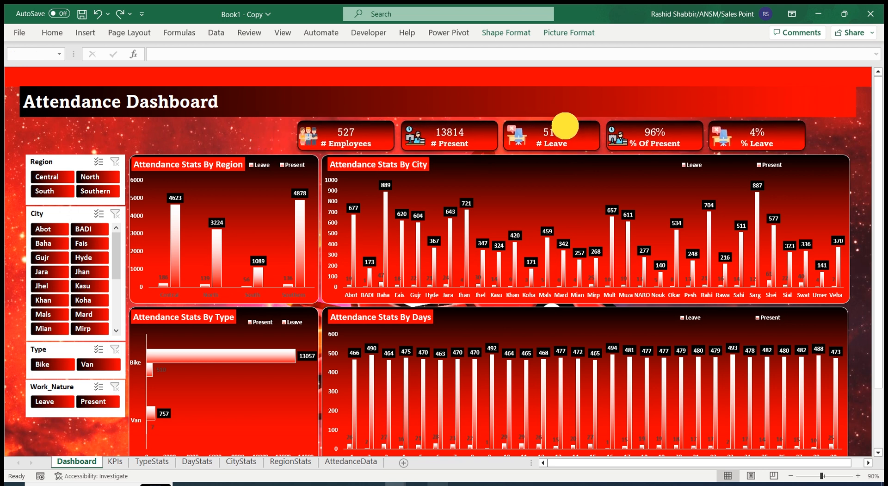
Give the five KPI card rectangles, from # Employees to % Leave, a white outline
click(367, 124)
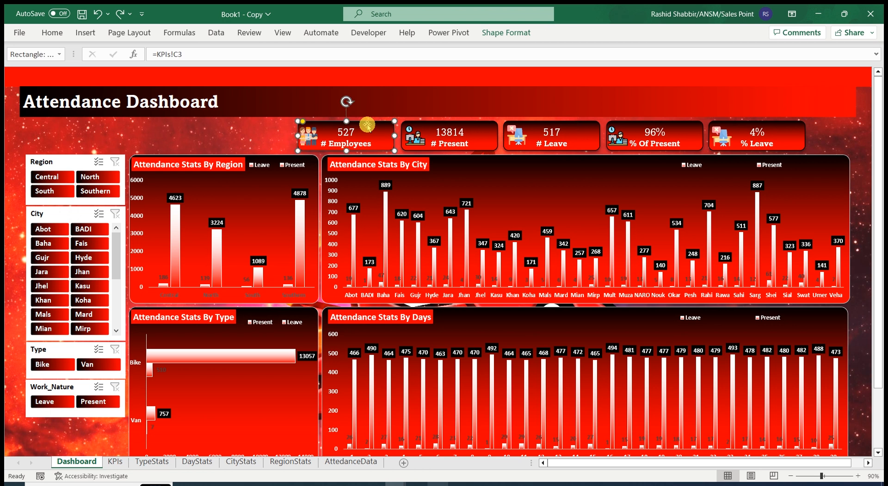
ctrl+click(474, 128)
ctrl+click(588, 132)
ctrl+click(685, 130)
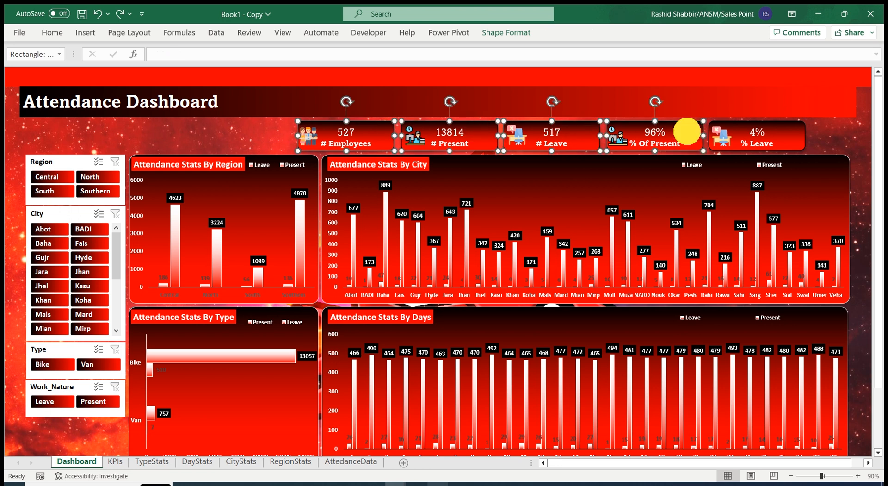
ctrl+click(784, 127)
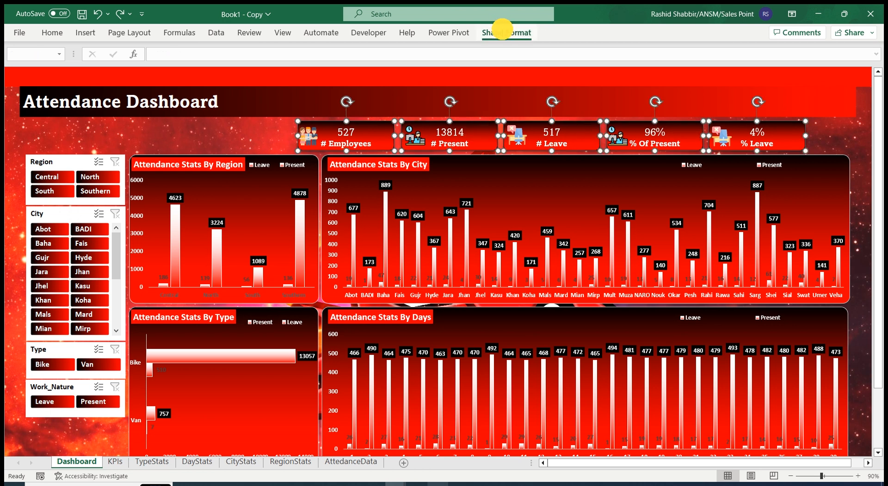
click(506, 32)
click(416, 63)
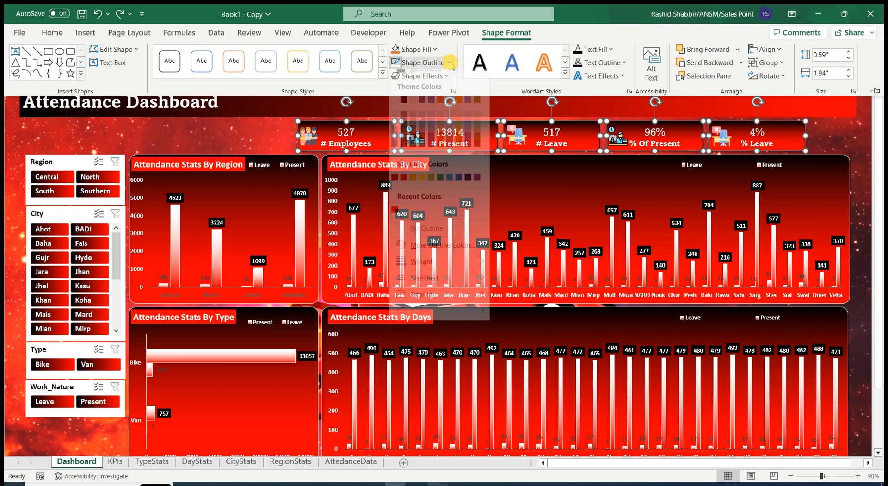
click(394, 109)
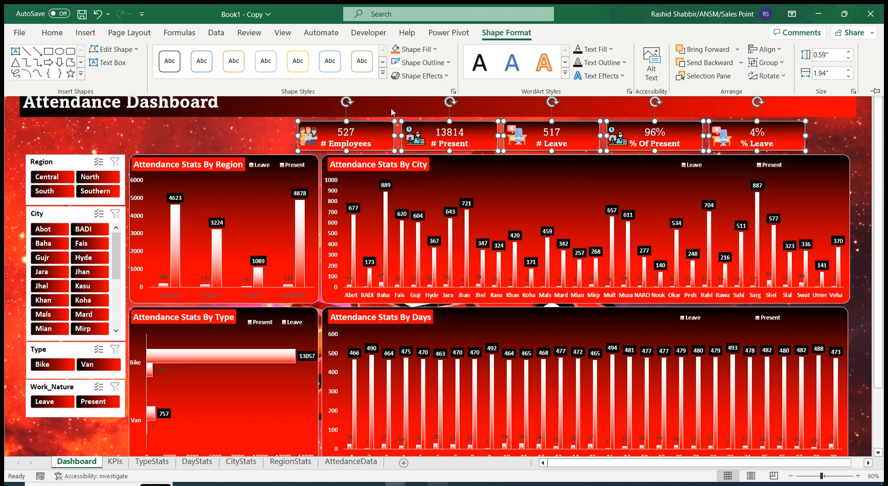
click(236, 133)
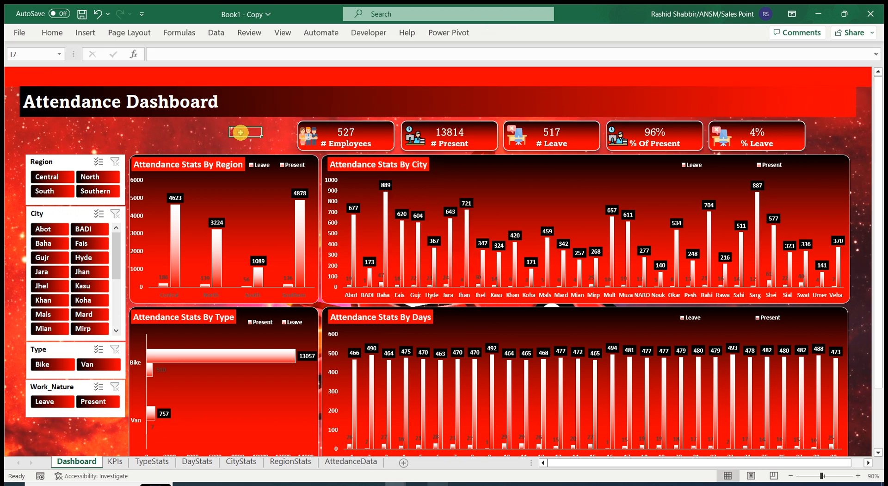
Set the transparency of the black gradient stop in the Attendance Stats By Region chart's fill to 30%
double_click(265, 157)
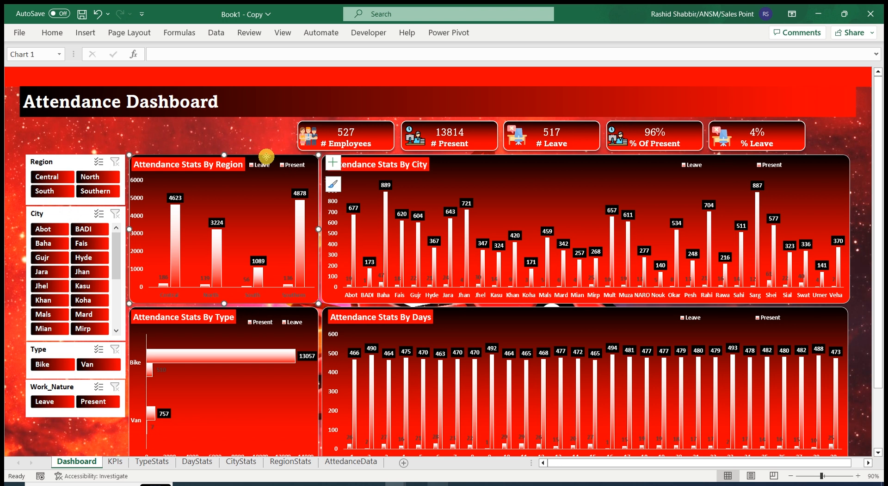
click(737, 145)
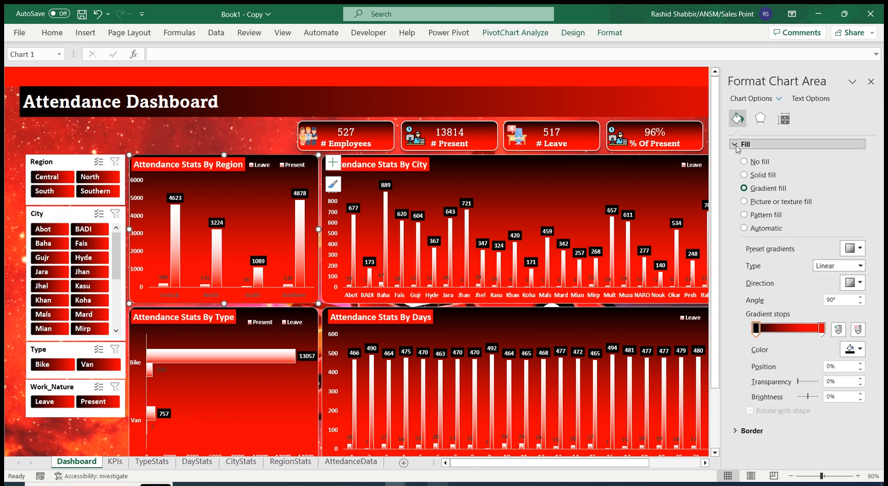
click(847, 382)
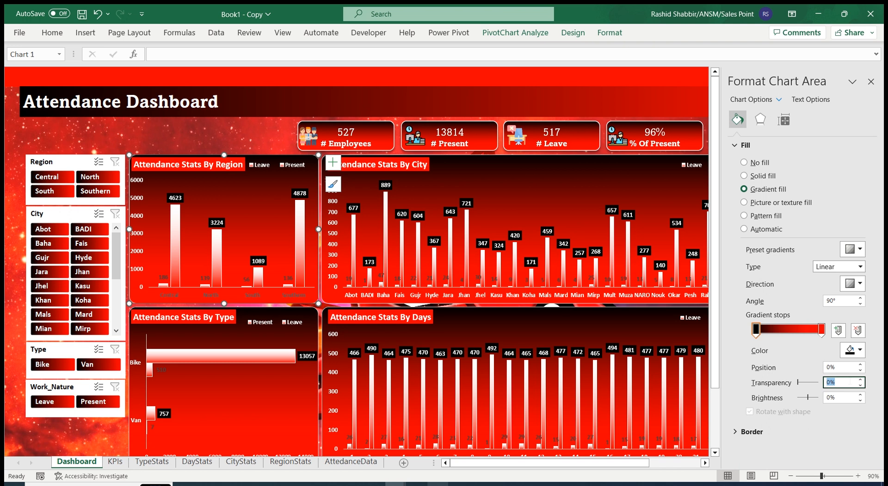
text(50)
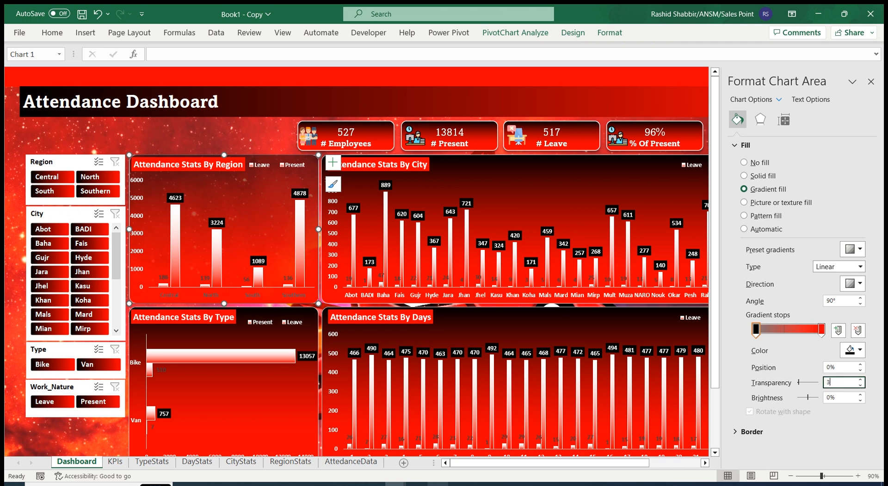
text(0)
key(Return)
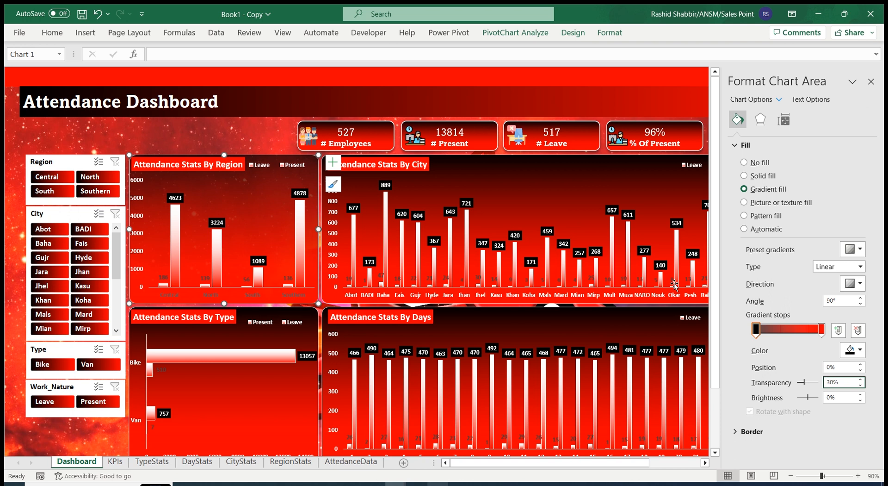
Set the transparency of the black gradient stop in the Attendance Stats By City chart's fill to 30%
click(542, 160)
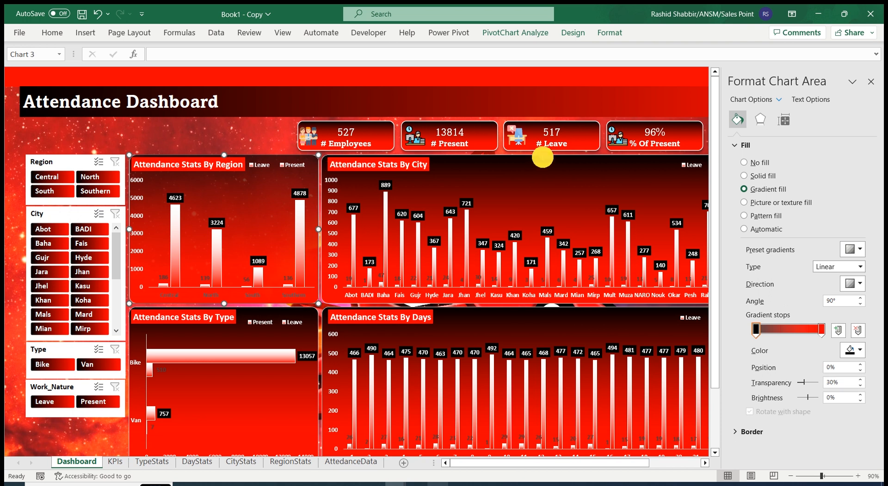
click(838, 382)
text(30)
key(Return)
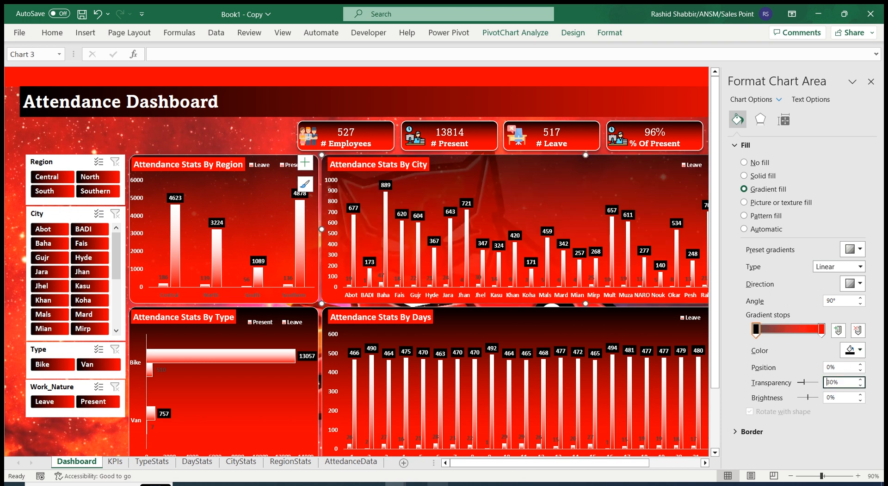
Set the transparency of the black gradient stop in the Attendance Stats By Type chart's fill to 30%
click(301, 316)
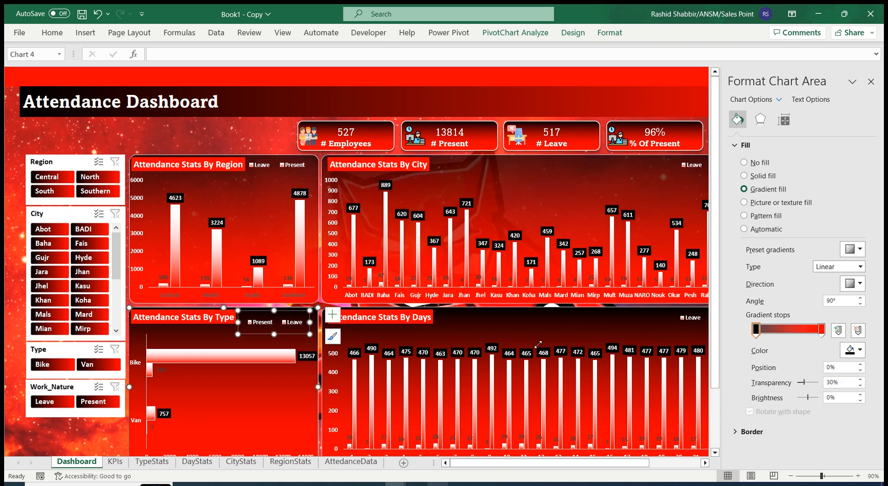
click(264, 307)
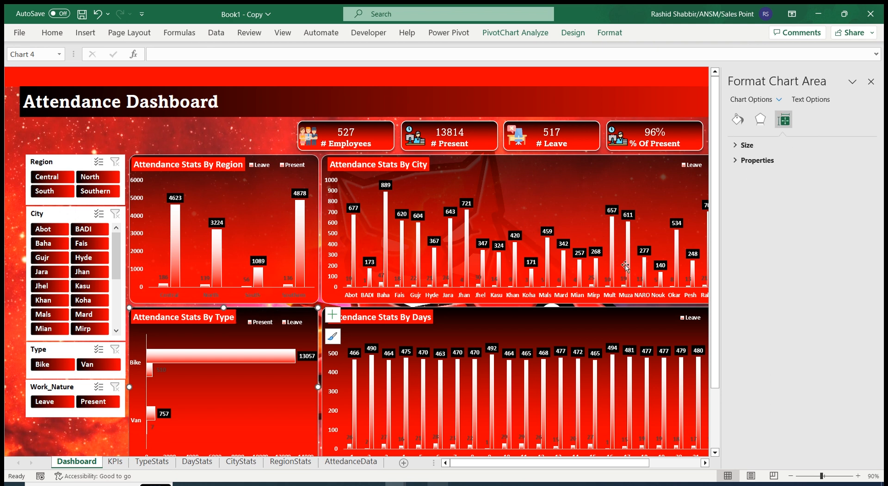
click(736, 121)
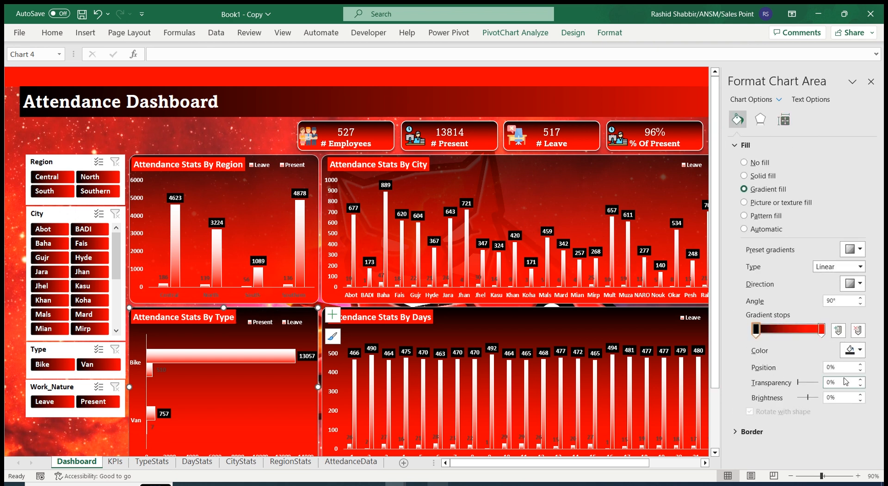
click(823, 376)
drag(836, 382, 801, 383)
text(30)
key(Return)
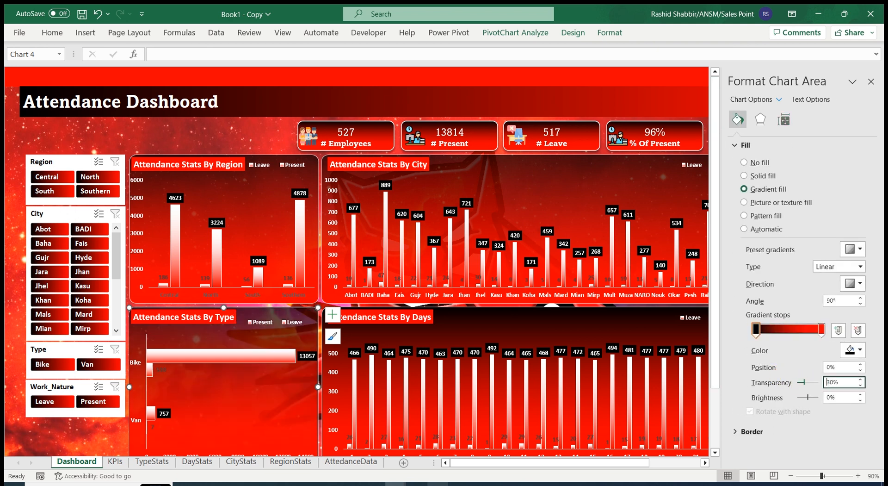
Set the black gradient stop in the Attendance Stats By Days chart's fill to 30% transparency and close the formatting pane
click(597, 310)
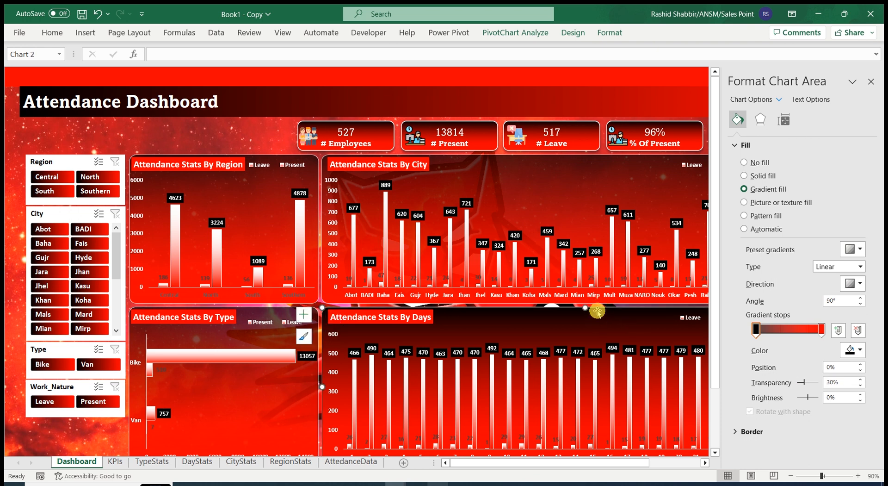
click(840, 382)
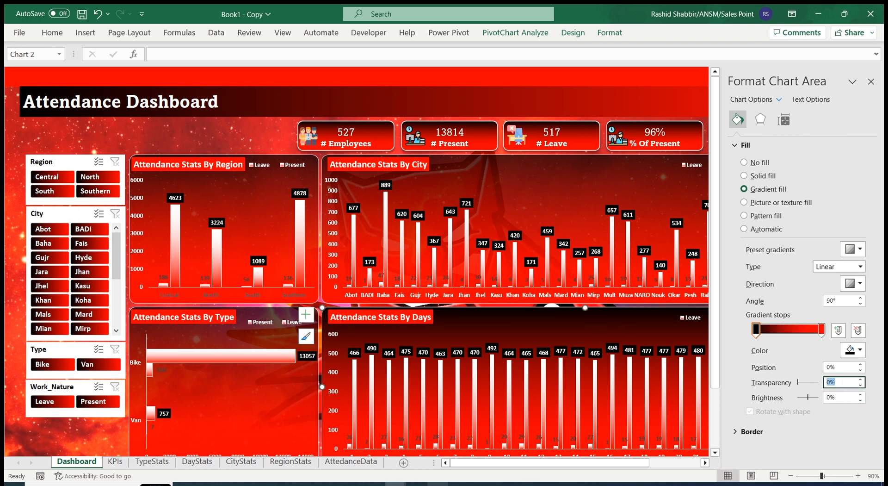
text(30)
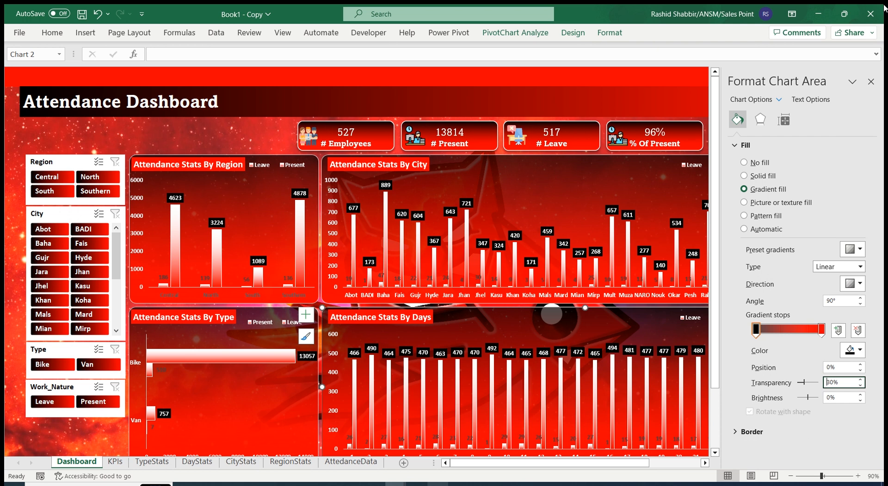
click(871, 81)
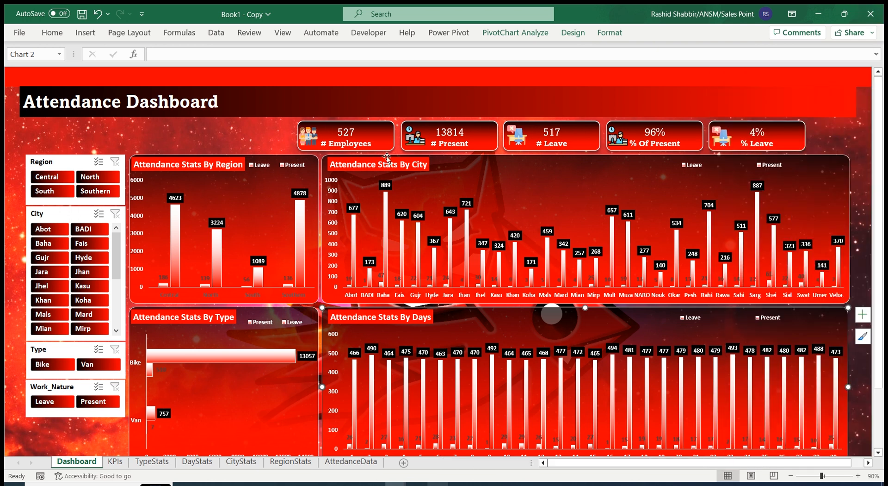
Deselect the chart and auto-hide the ribbon to give the dashboard more room
click(255, 133)
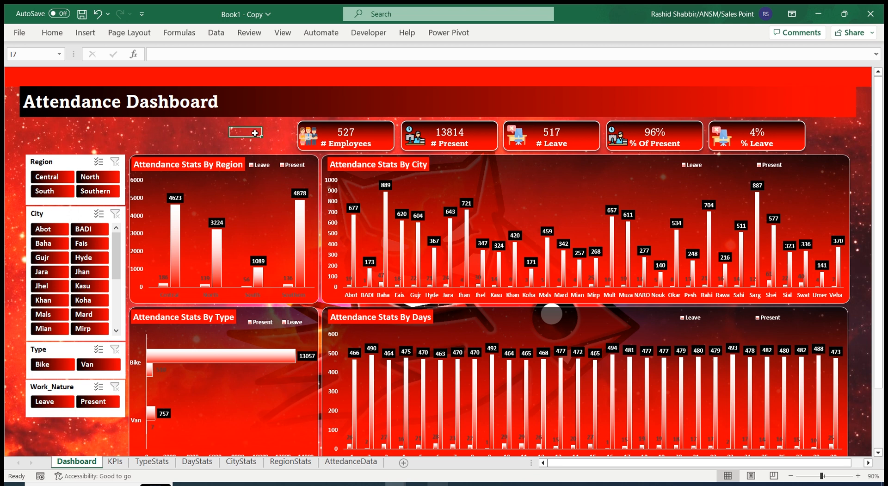
click(791, 15)
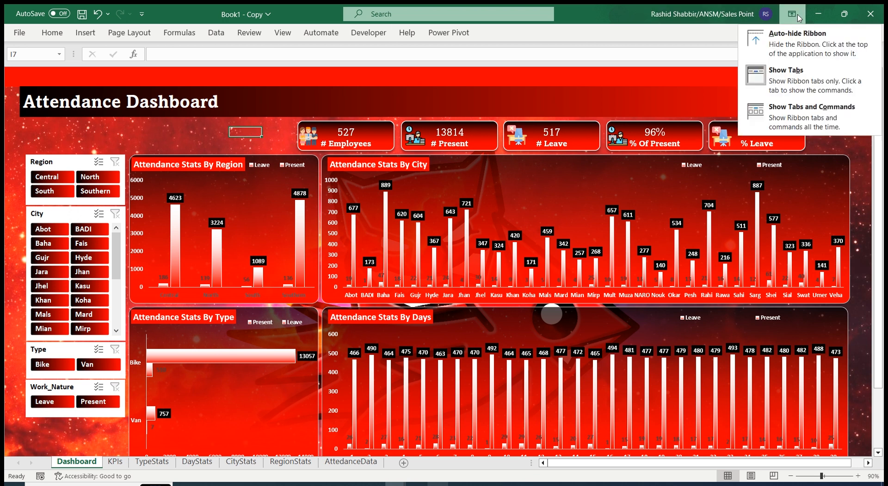
click(781, 23)
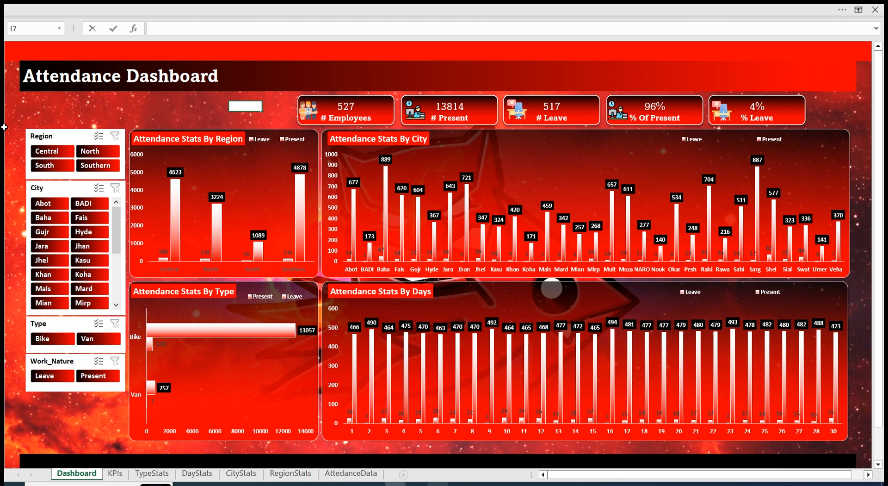
Colour the Leave data labels white in the Attendance Stats By Days and Attendance Stats By Type charts
click(386, 412)
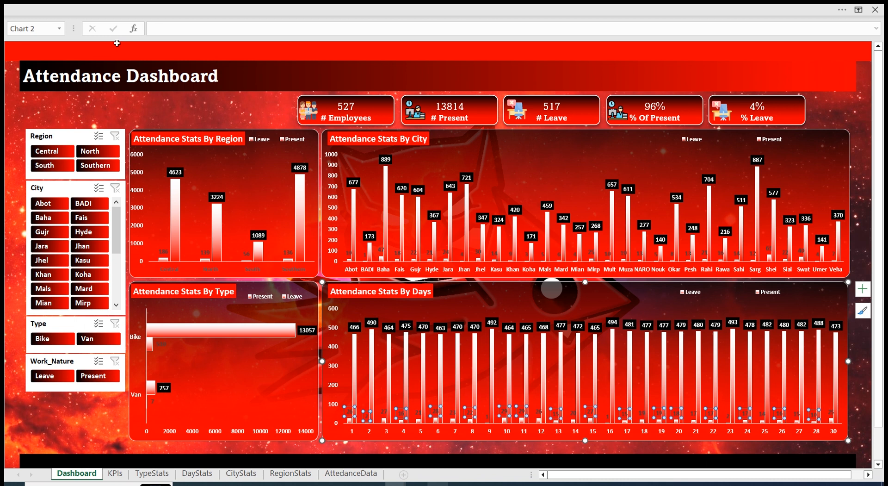
click(278, 8)
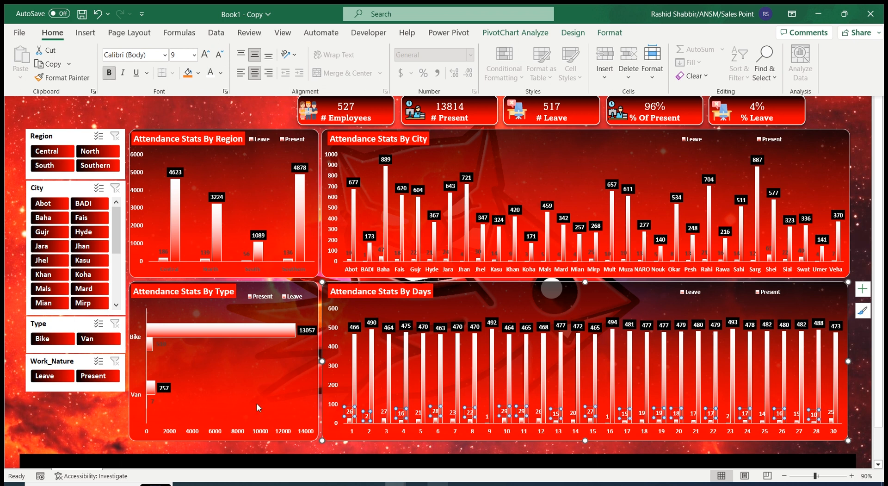
click(156, 400)
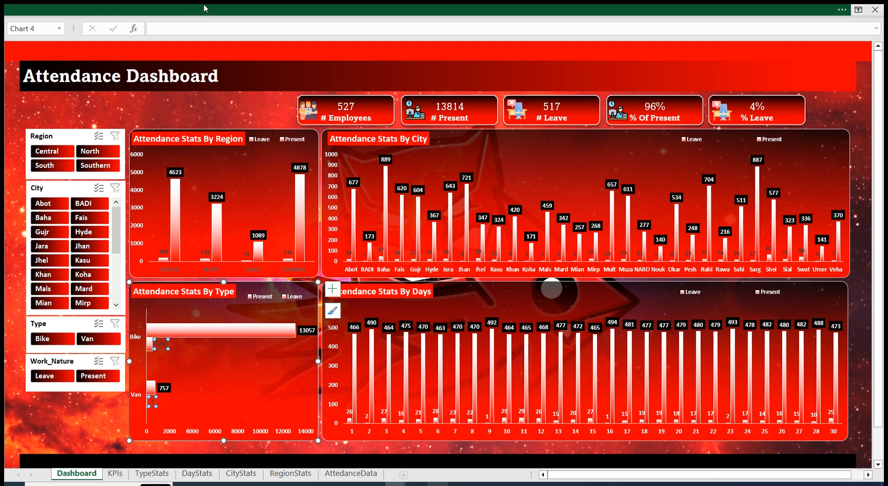
click(250, 9)
click(212, 73)
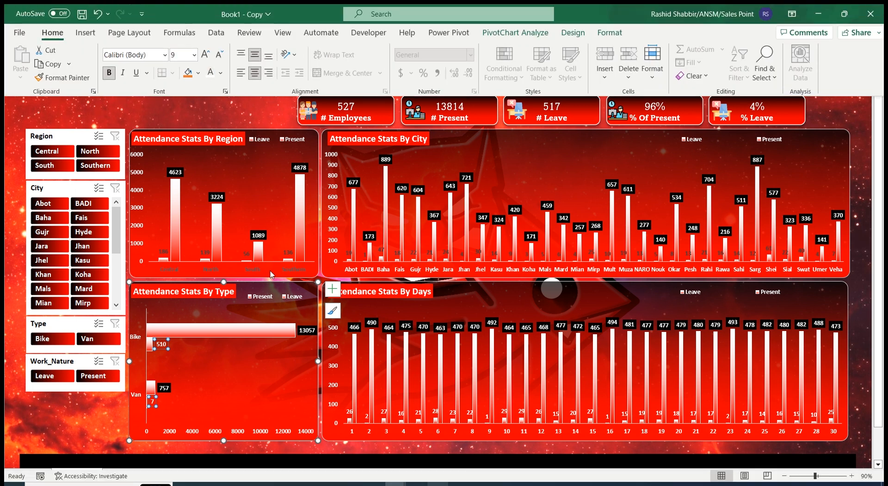
Colour the Leave data labels white in the Attendance Stats By Region and Attendance Stats By City charts
click(247, 255)
click(260, 6)
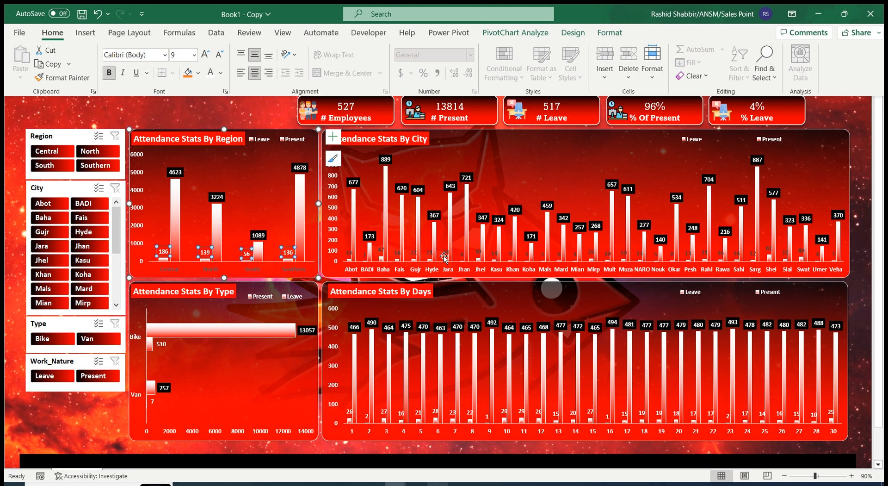
key(ctrl+shift+F1)
key(Escape)
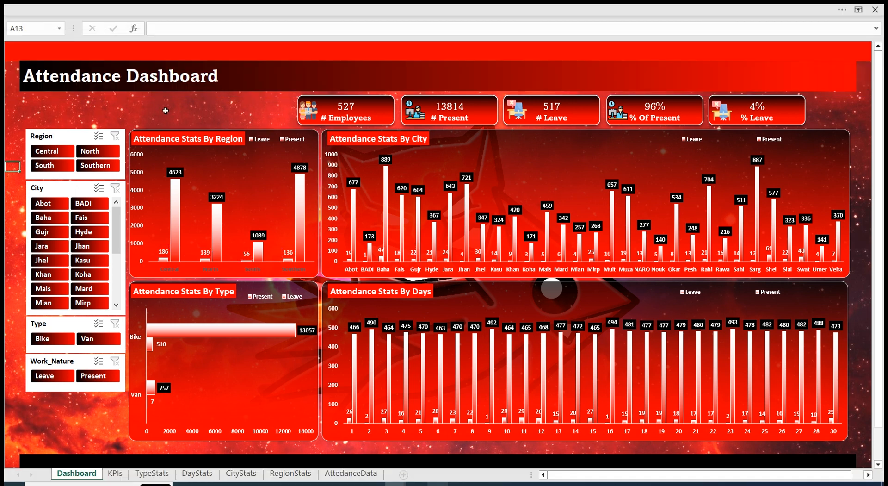
Give the titles of the Attendance Stats By Region and Attendance Stats By City charts the black-to-red gradient fill
click(179, 133)
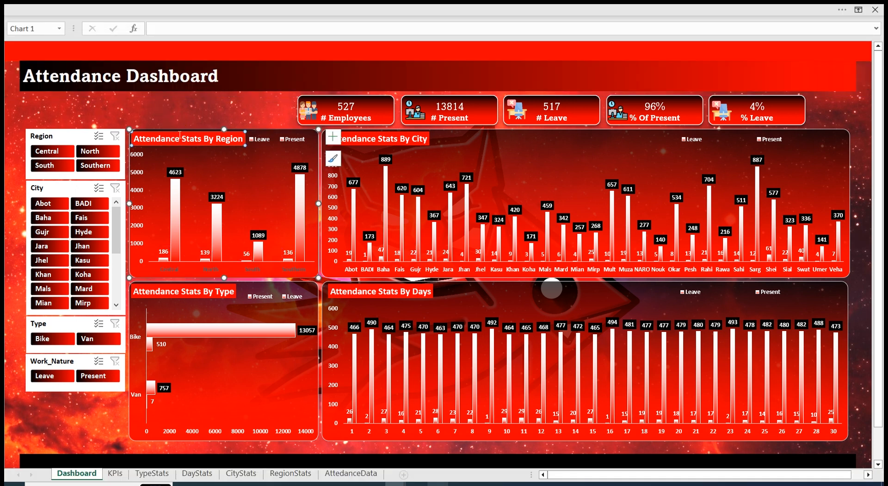
double_click(270, 122)
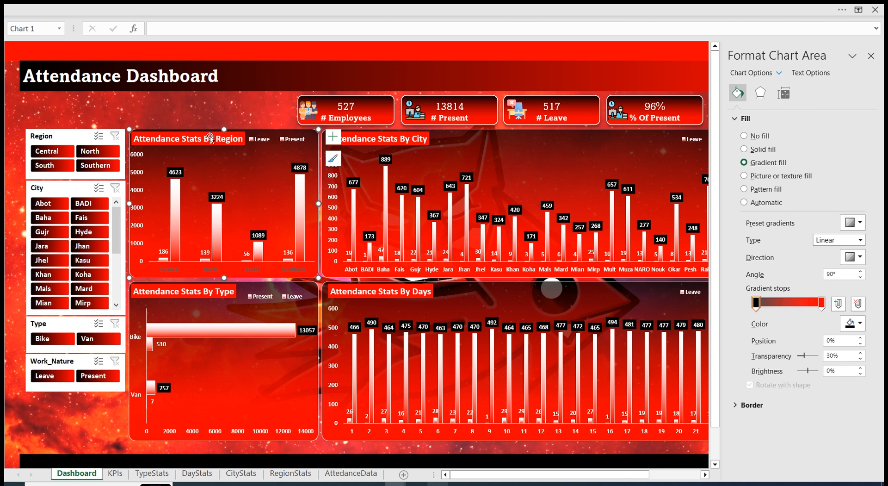
click(208, 135)
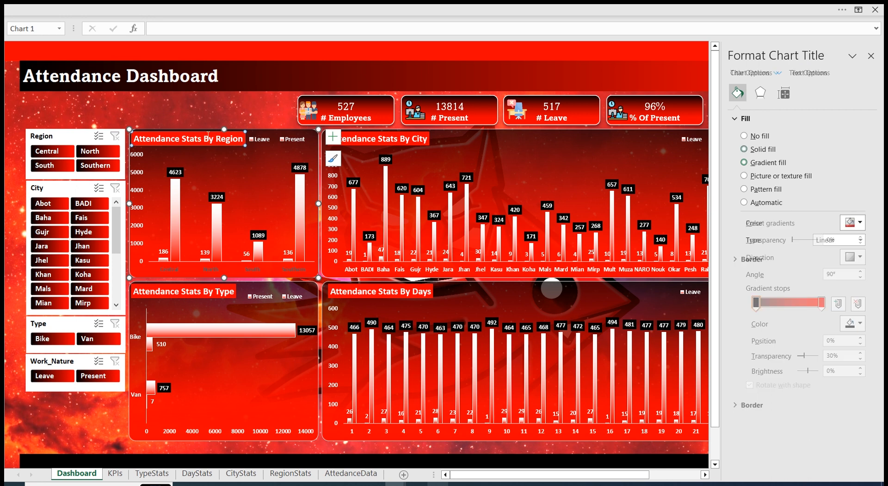
click(744, 162)
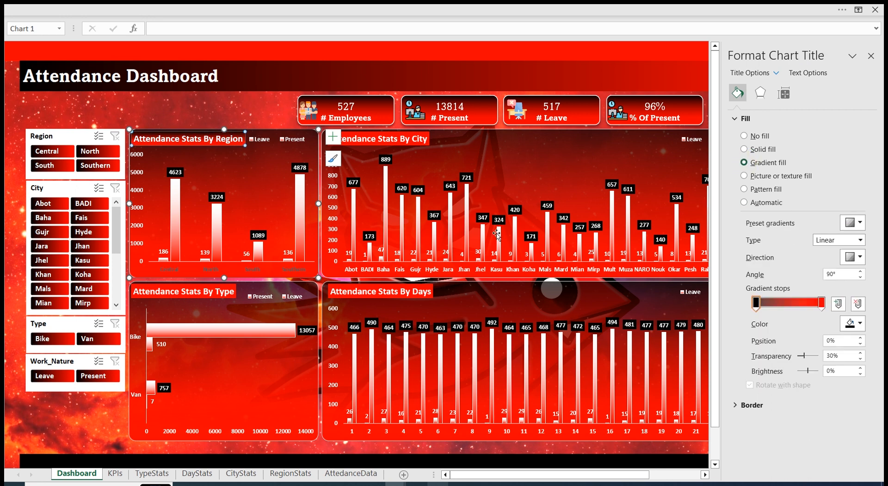
click(397, 138)
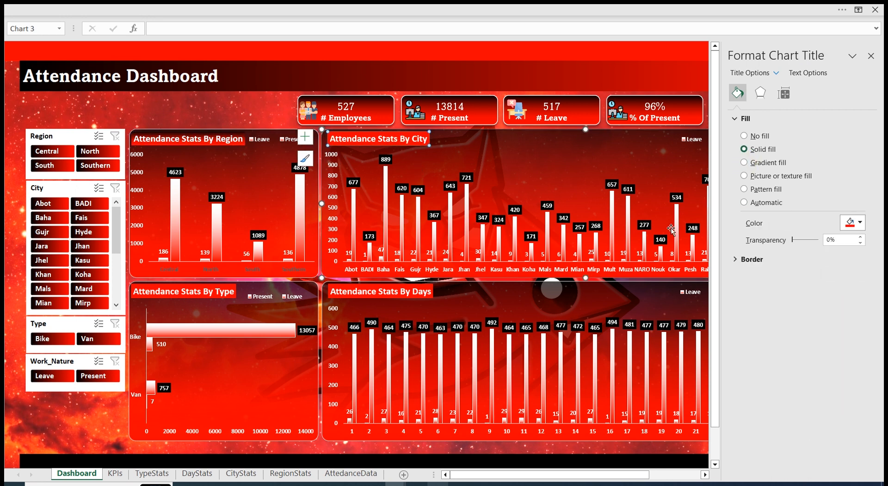
click(744, 162)
Give the Attendance Stats By Days and Attendance Stats By Type titles the black-to-red gradient fill, and close the formatting pane
click(414, 292)
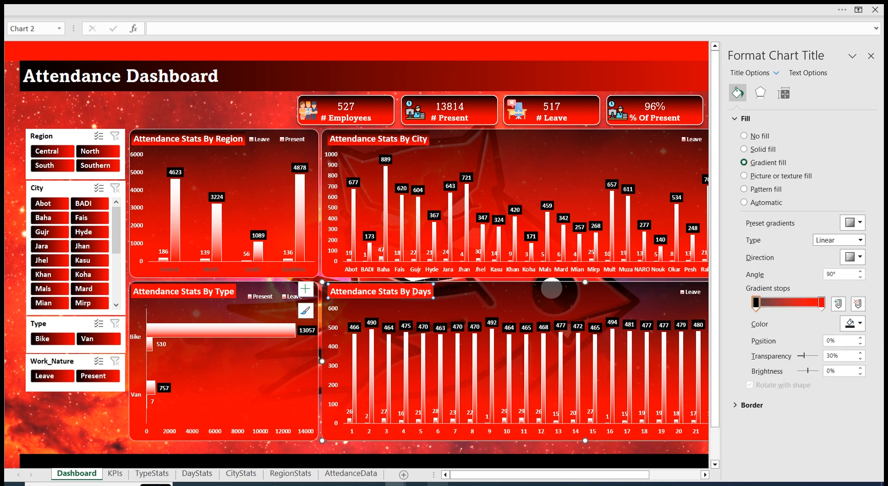
click(422, 286)
click(423, 284)
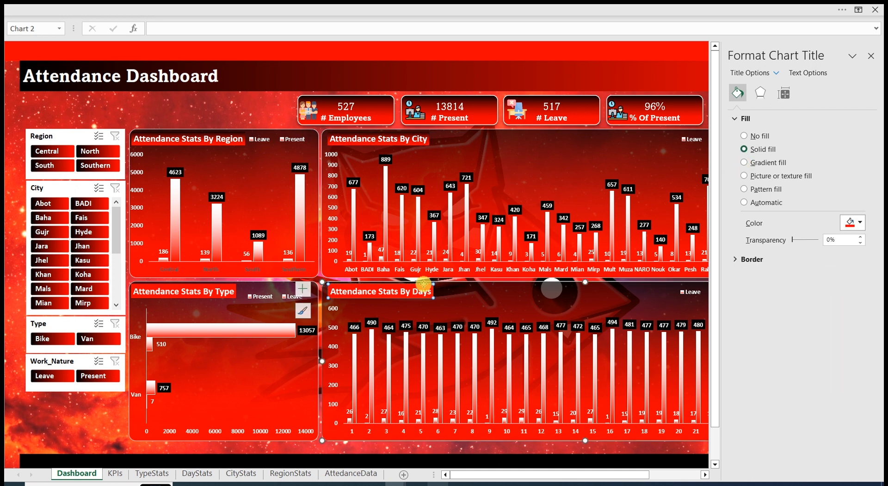
click(744, 162)
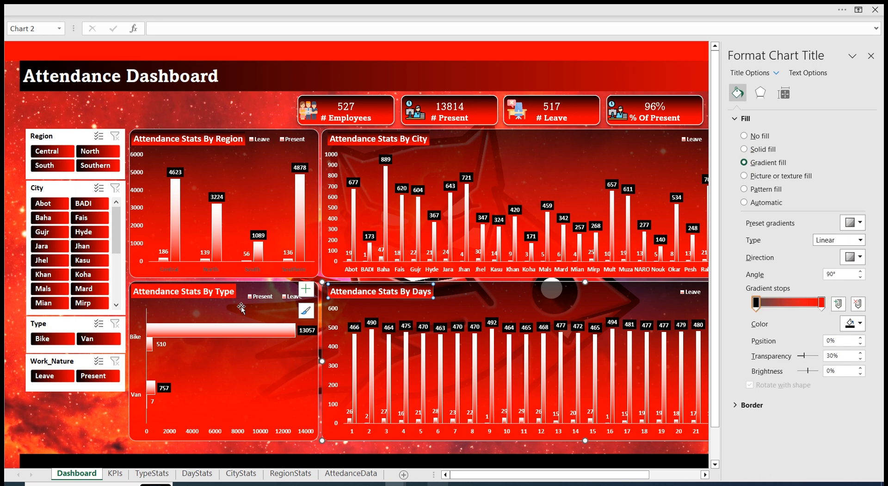
click(221, 290)
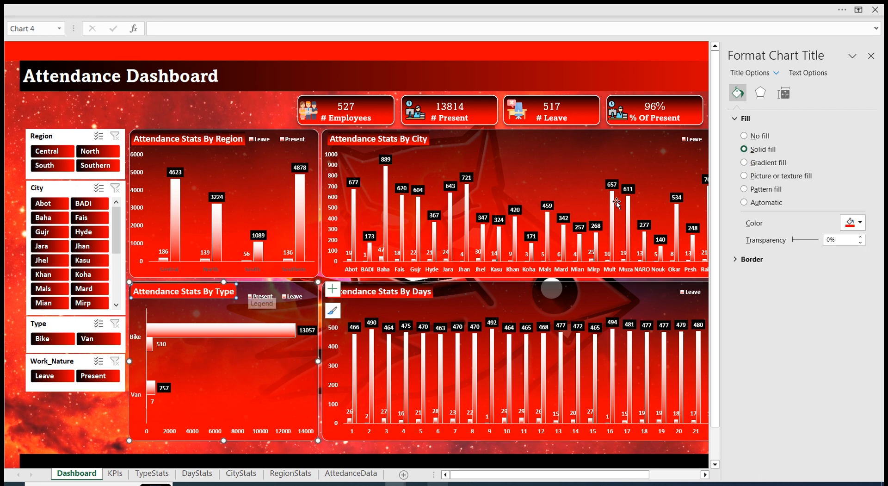
click(744, 162)
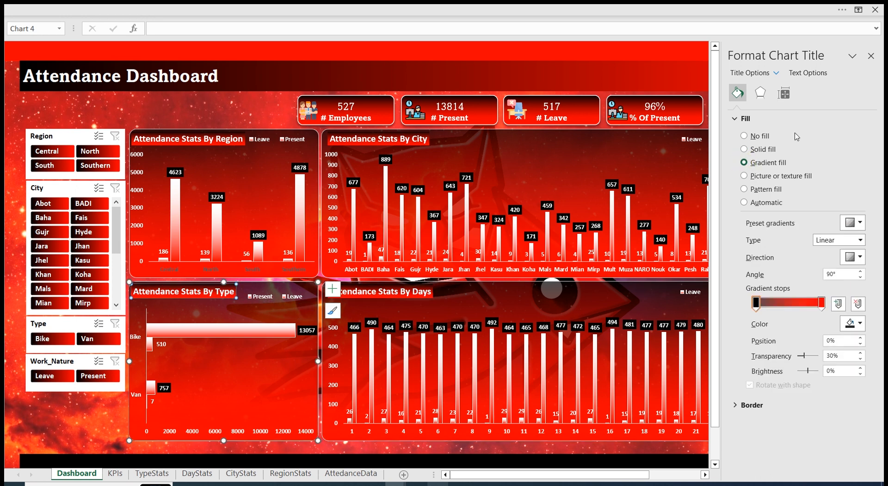
click(872, 56)
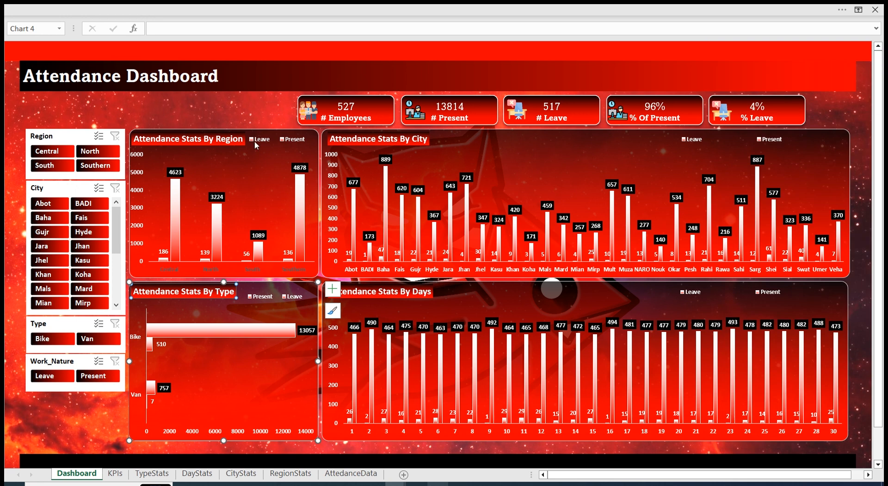
click(236, 113)
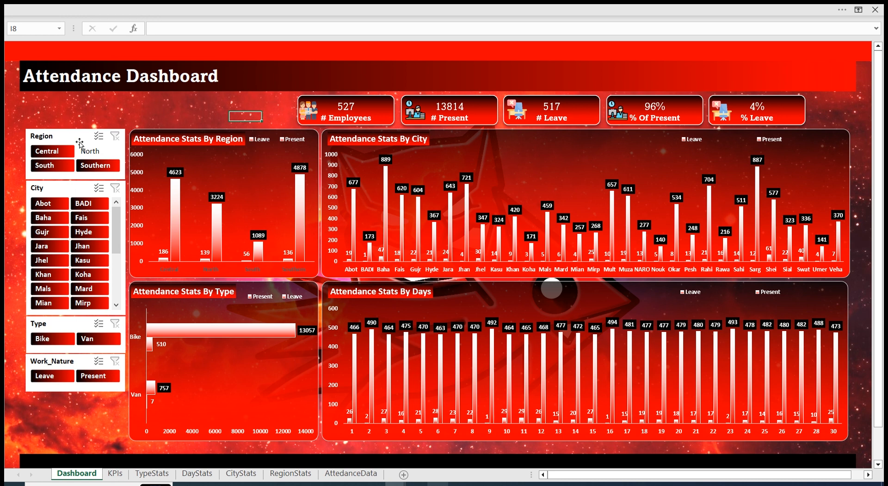
click(62, 132)
ctrl+click(54, 187)
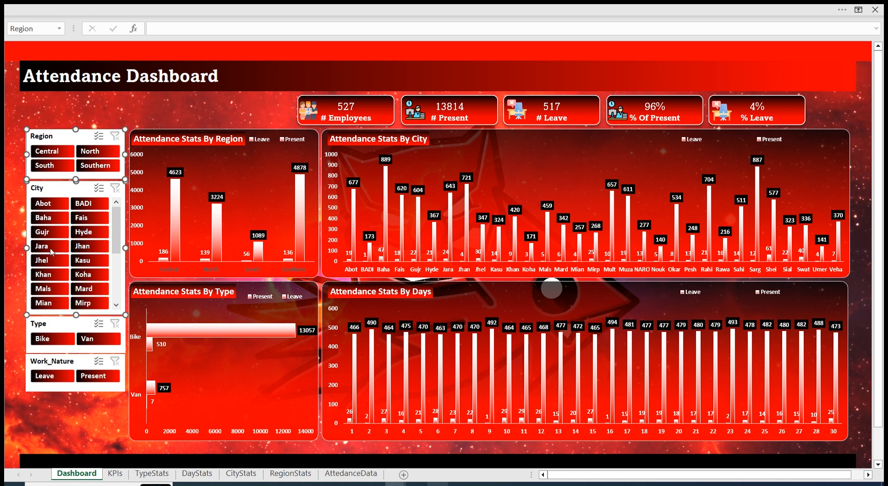
ctrl+click(46, 323)
shift+click(51, 391)
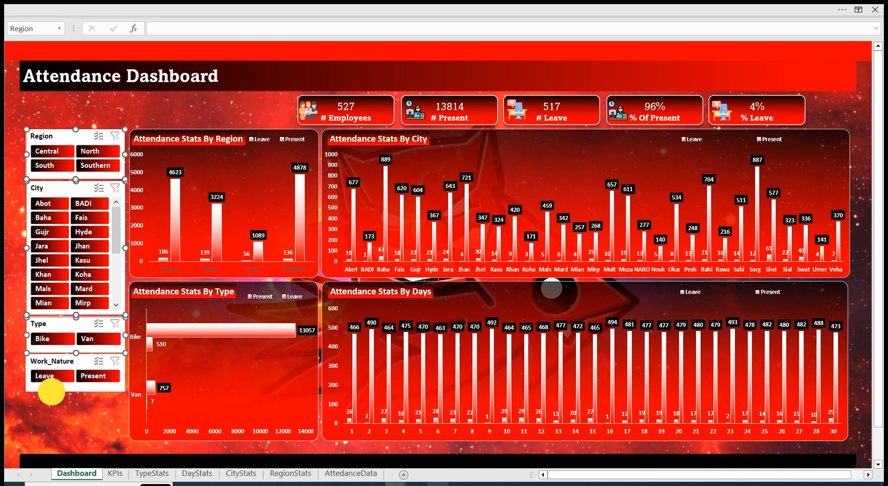
Move the Region, City, Type and Work_Nature slicers together up and left so they start just below the title banner
click(68, 138)
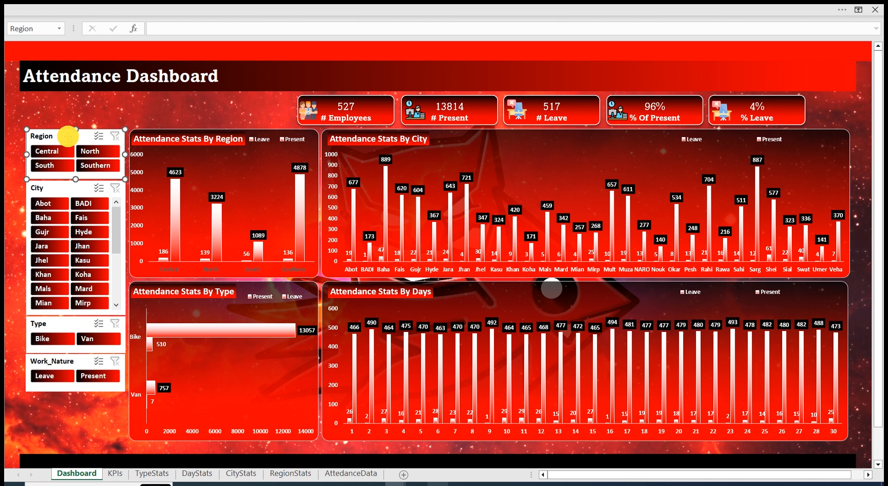
ctrl+click(54, 187)
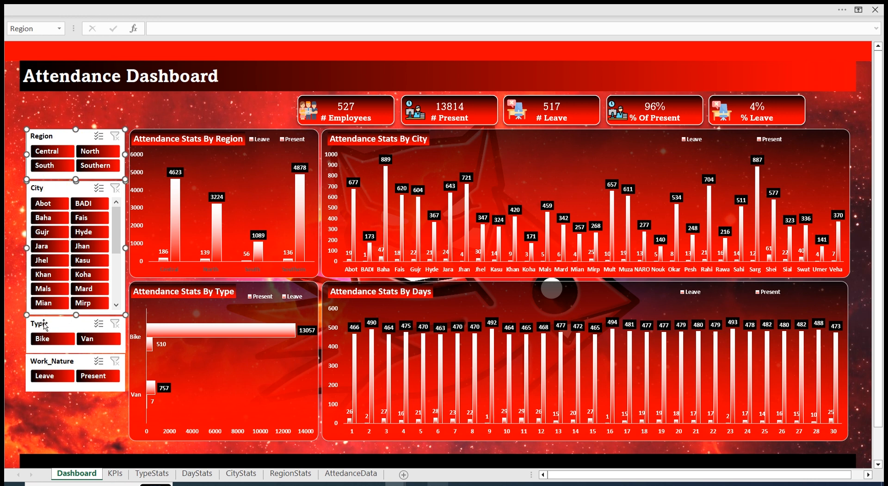
ctrl+click(41, 323)
ctrl+click(46, 363)
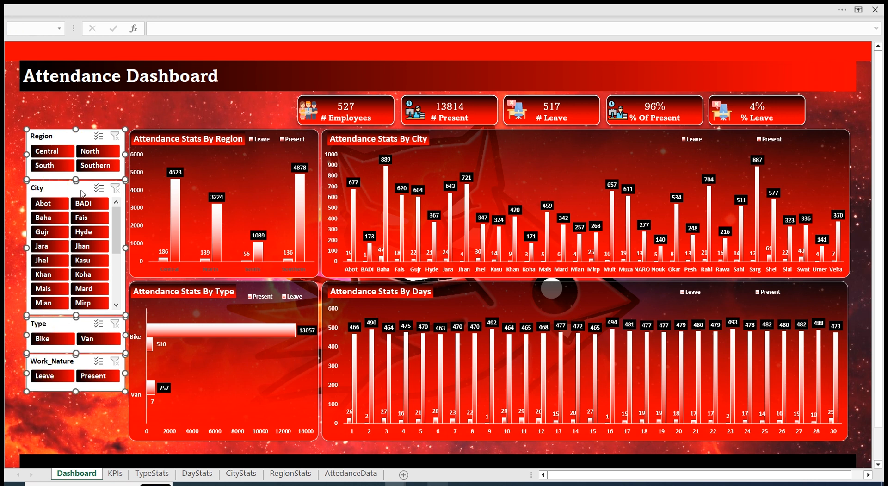
drag(65, 135, 52, 104)
Shift all four Attendance Stats charts together to the left until they sit close to the slicers
click(239, 132)
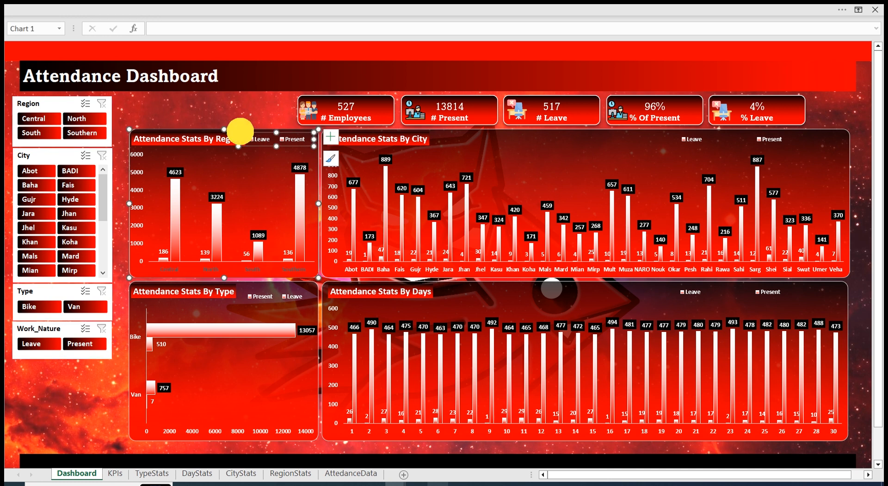
ctrl+click(249, 282)
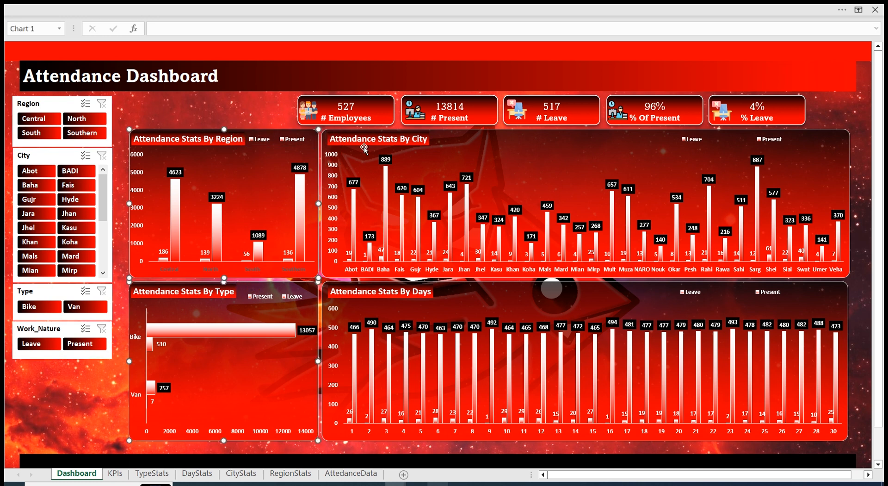
ctrl+click(433, 132)
ctrl+click(455, 290)
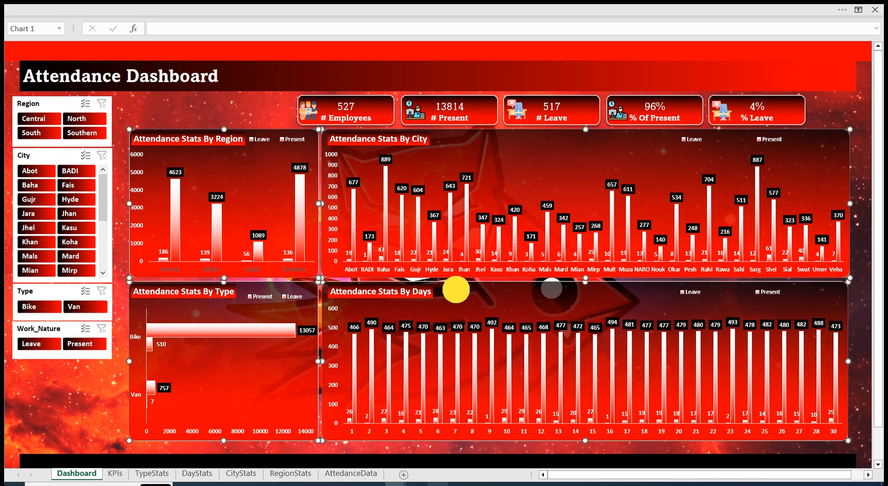
key(Left)
key(Left)
key(Left)
key(Left)
key(Left)
key(Left)
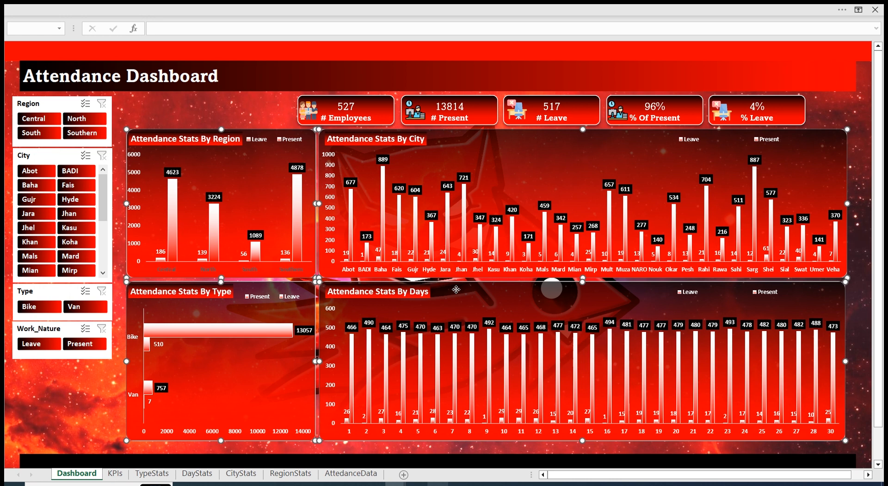
key(Left)
key(Left)
key(Left)
key(Left)
key(Left)
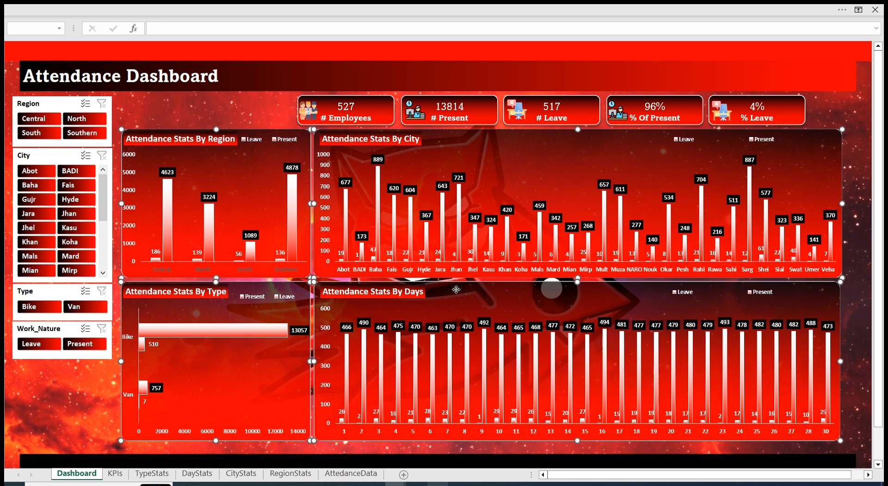
key(Left)
key(Left)
key(Left)
key(Left)
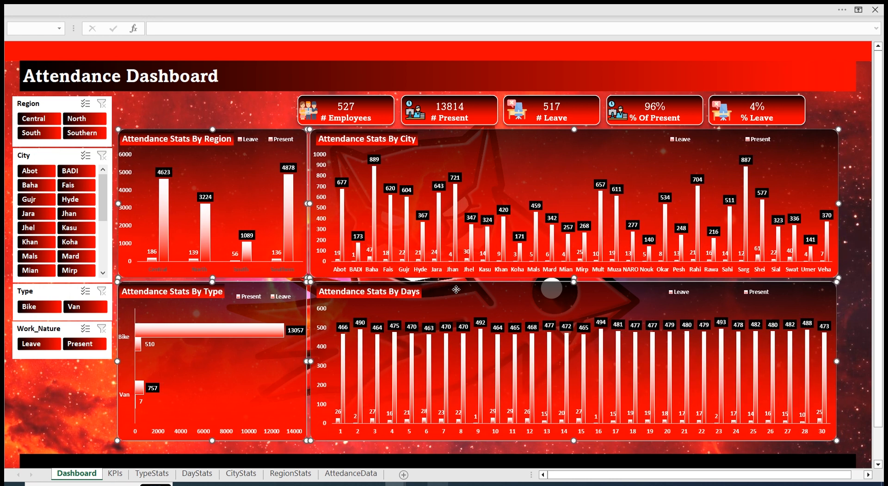
click(863, 154)
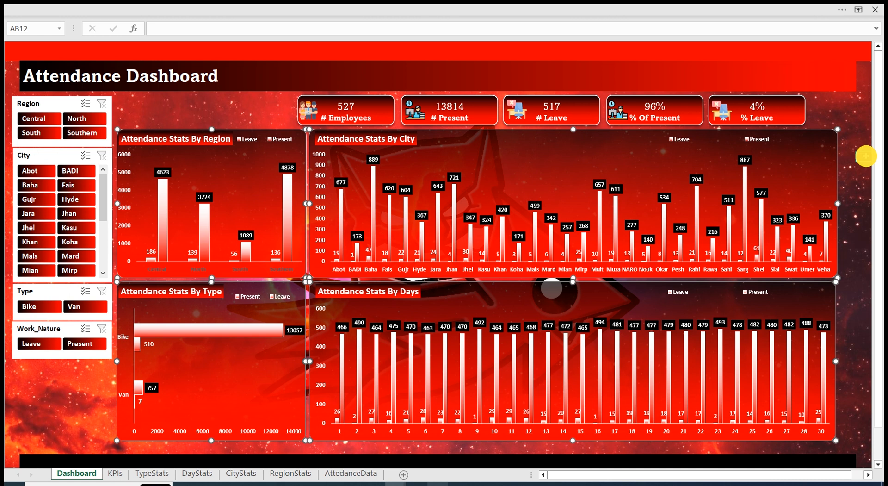
Widen the Attendance Stats By City and Attendance Stats By Days charts rightward to align with the title banner's right edge
click(825, 147)
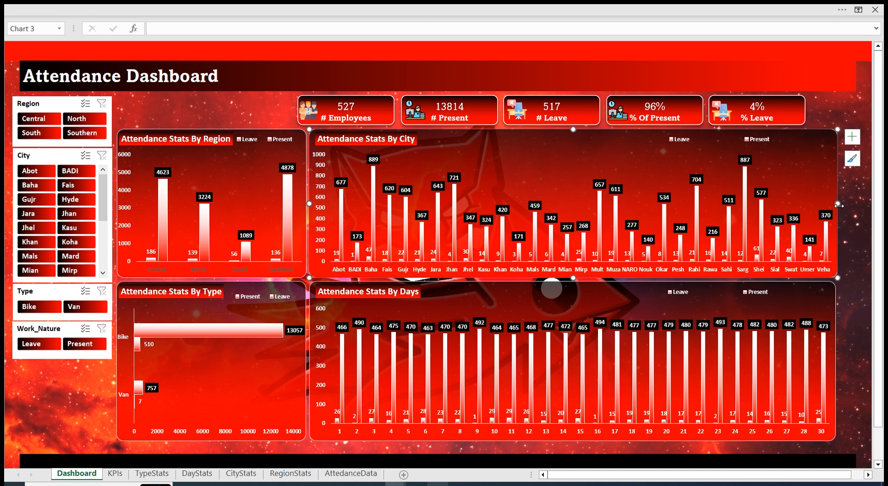
drag(837, 203, 857, 205)
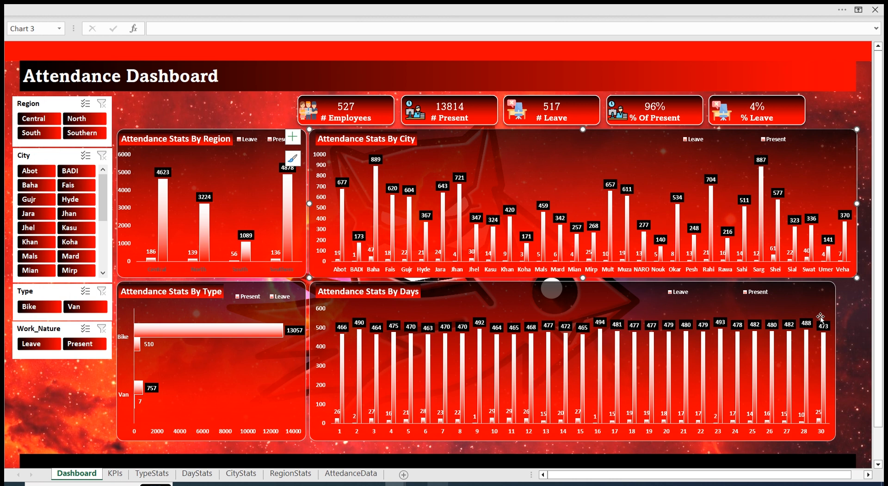
click(820, 289)
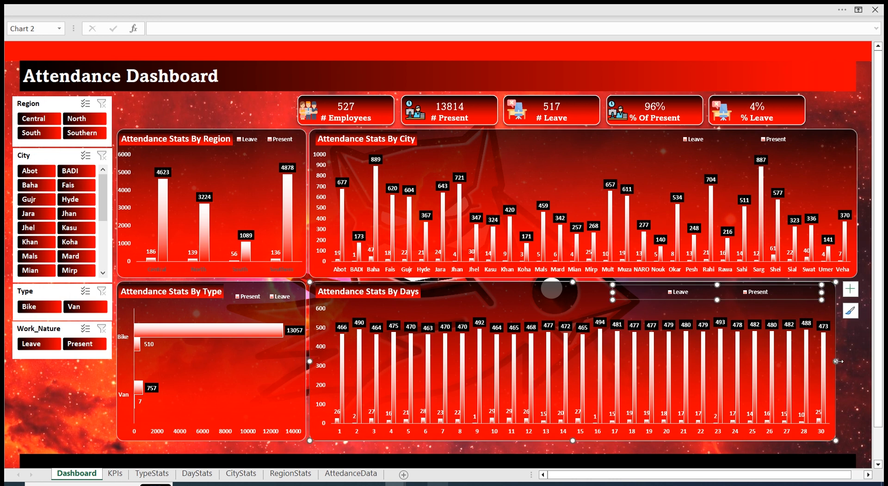
drag(837, 360, 857, 359)
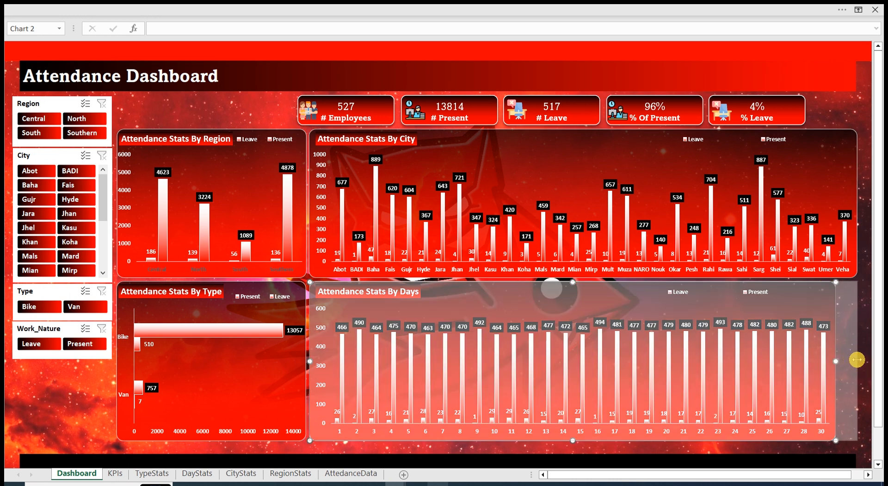
click(846, 120)
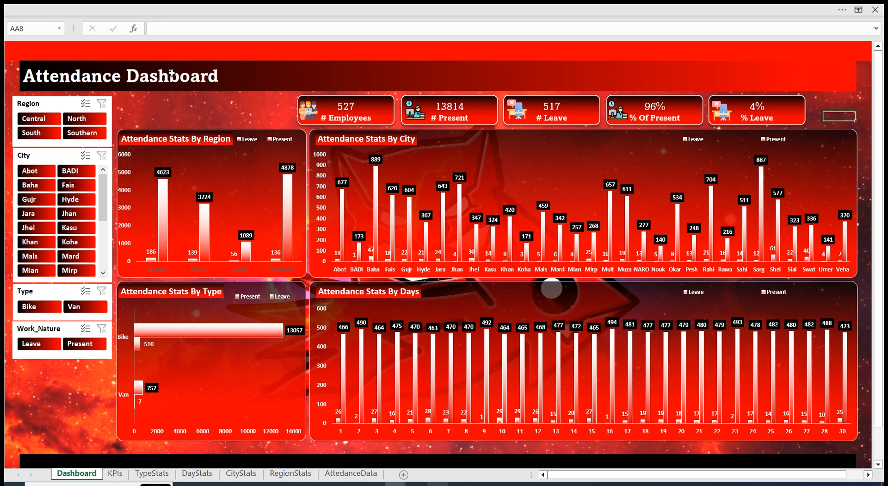
Fill the two-row strip above the title, from A1 across the dashboard, with a vertical black-and-red gradient that has red in the centre
click(22, 53)
key(ctrl+Home)
key(shift+Down)
key(shift+Right)
key(shift+Right)
key(shift+Right)
key(shift+Right)
key(shift+Right)
key(shift+Right)
key(shift+Right)
key(shift+Right)
key(shift+Right)
key(shift+Right)
key(shift+Right)
key(shift+Right)
key(shift+Right)
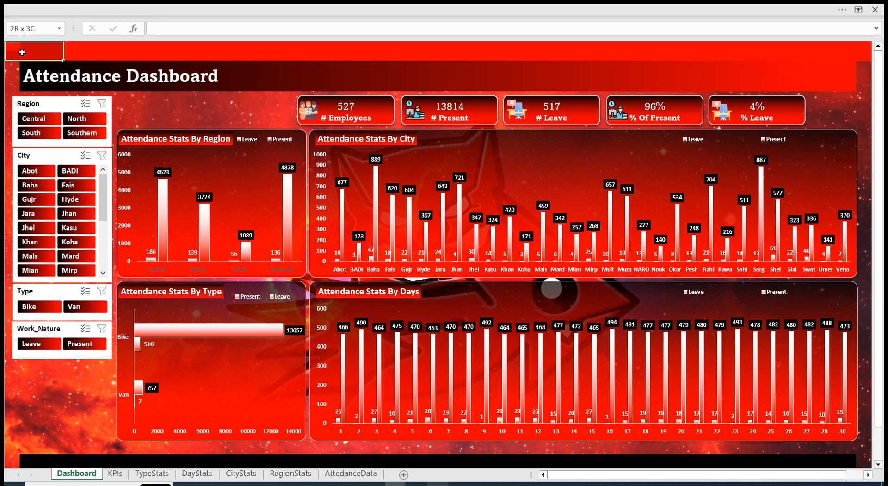
key(shift+Right)
key(shift+Right)
key(shift+Right)
key(shift+Right)
key(shift+Right)
key(shift+Right)
key(shift+Right)
key(shift+Right)
key(shift+Right)
key(shift+Right)
key(shift+Right)
key(shift+Right)
key(shift+Right)
key(shift+Right)
key(shift+Right)
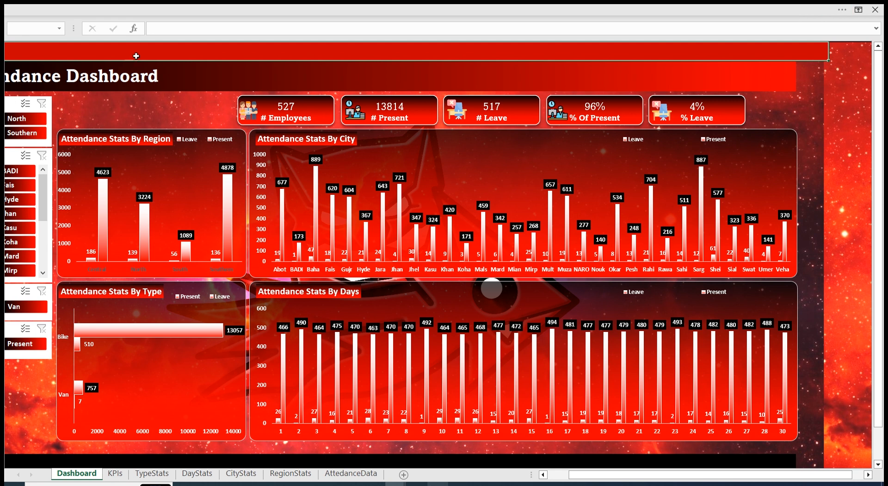
right_click(142, 53)
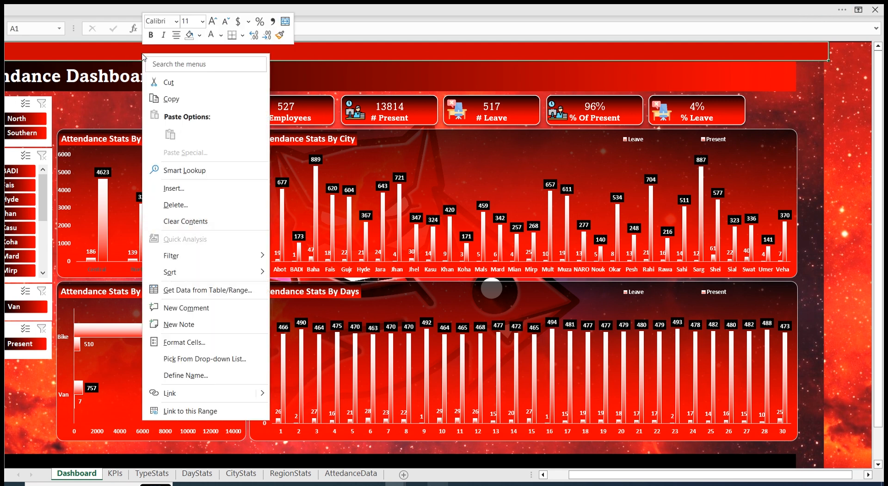
click(184, 342)
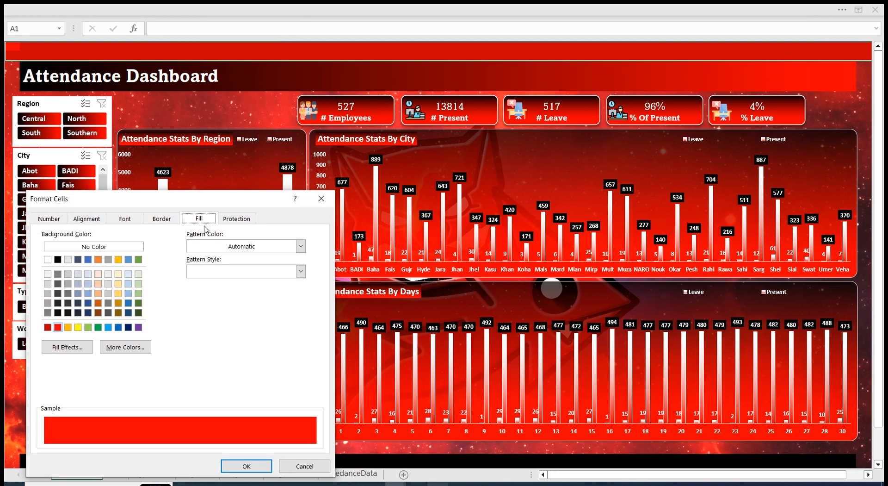
drag(213, 198, 356, 75)
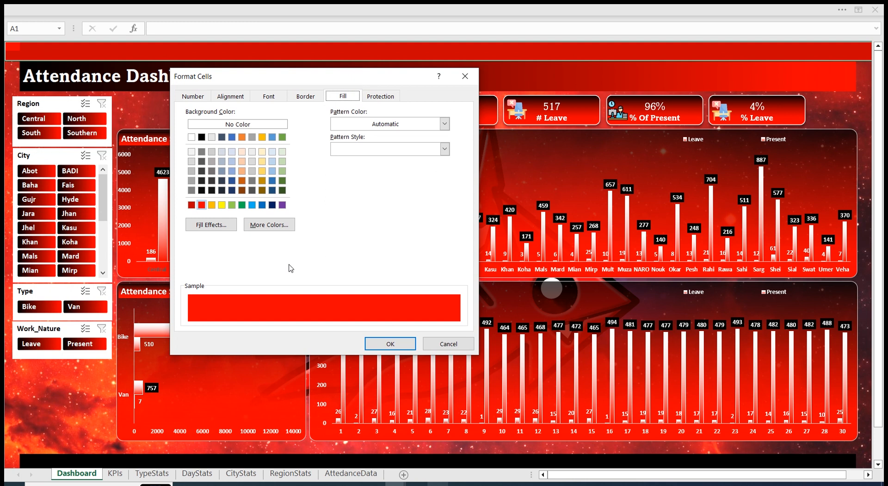
click(223, 225)
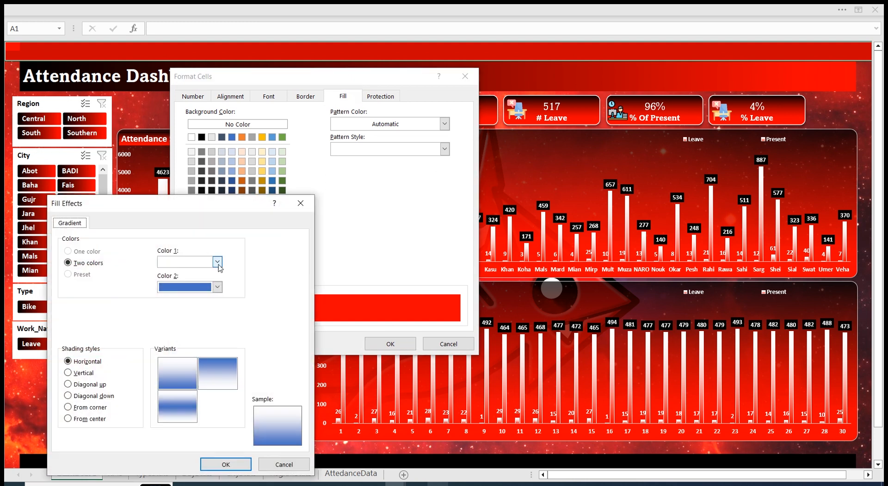
click(218, 262)
click(172, 290)
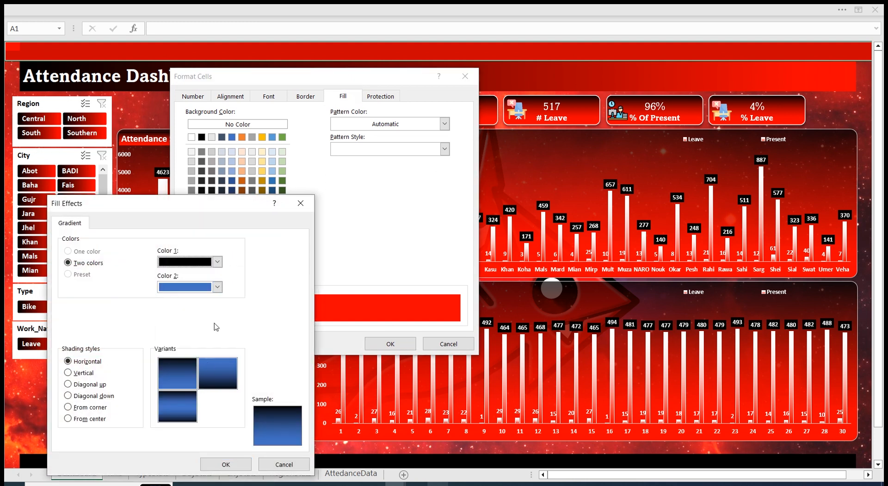
click(217, 287)
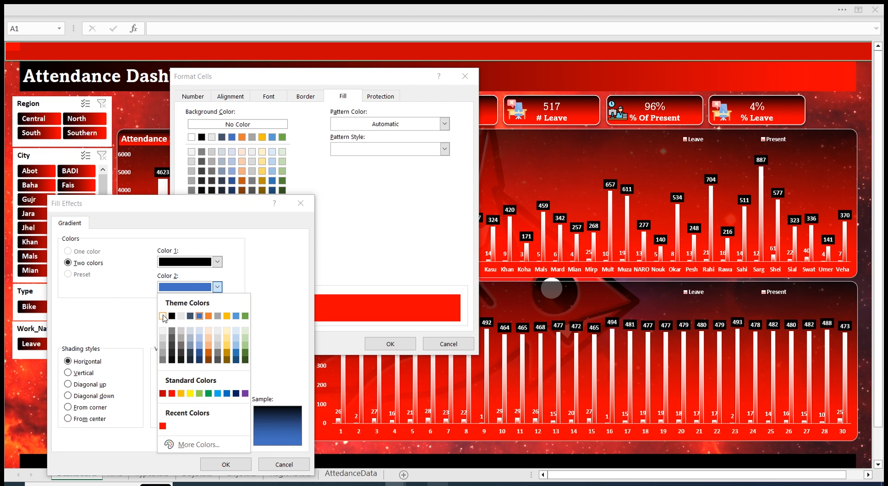
click(172, 393)
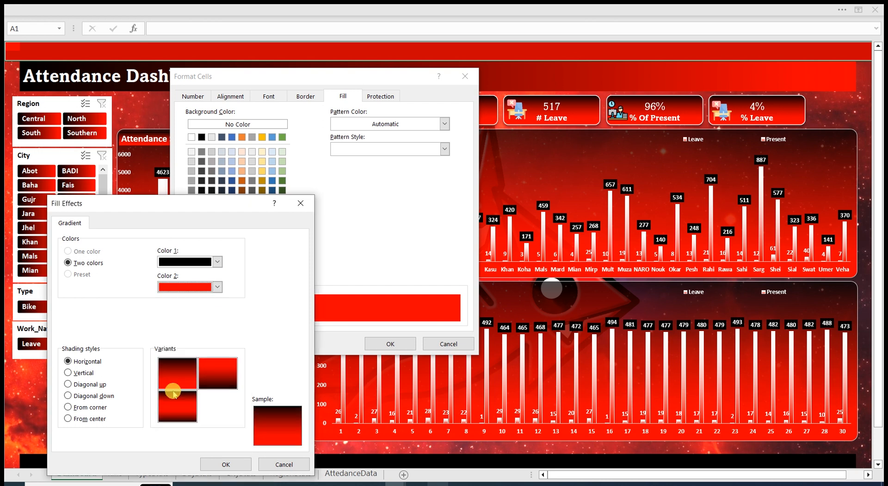
click(109, 373)
click(172, 376)
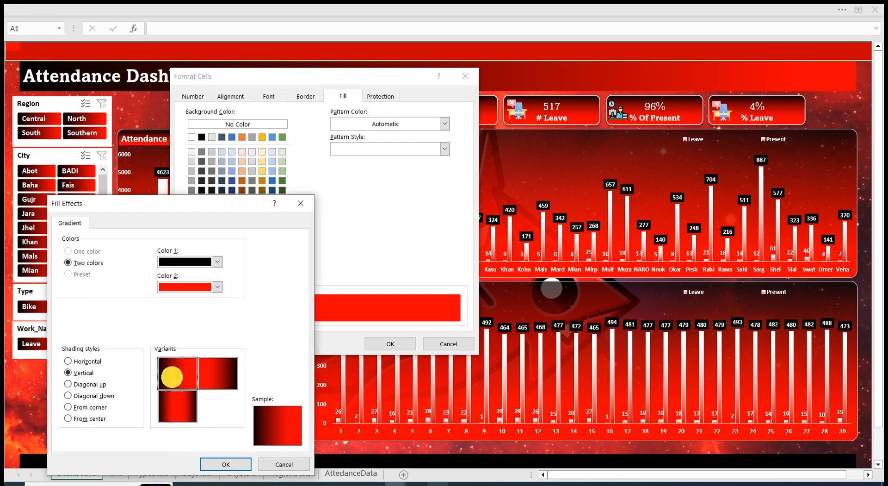
click(213, 383)
click(179, 403)
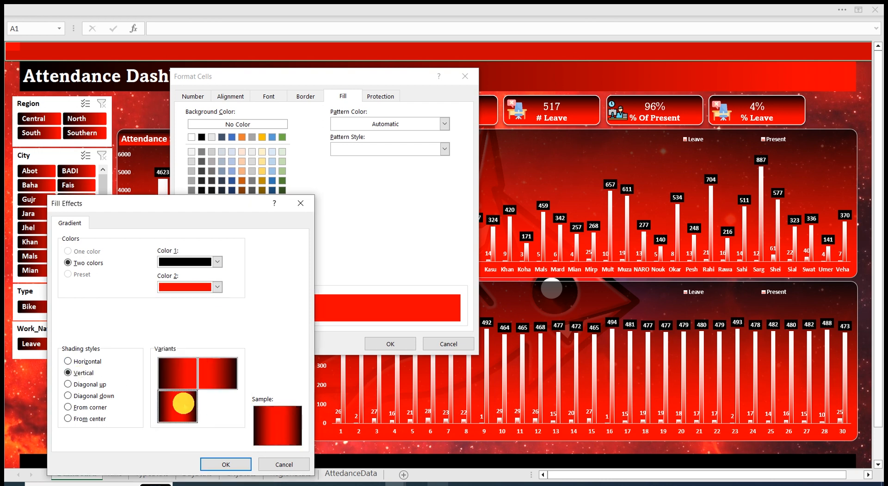
click(226, 464)
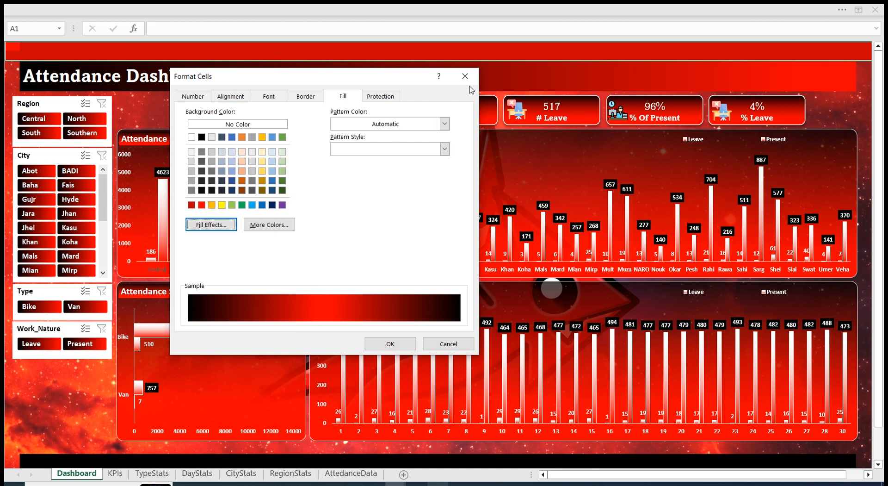
click(392, 343)
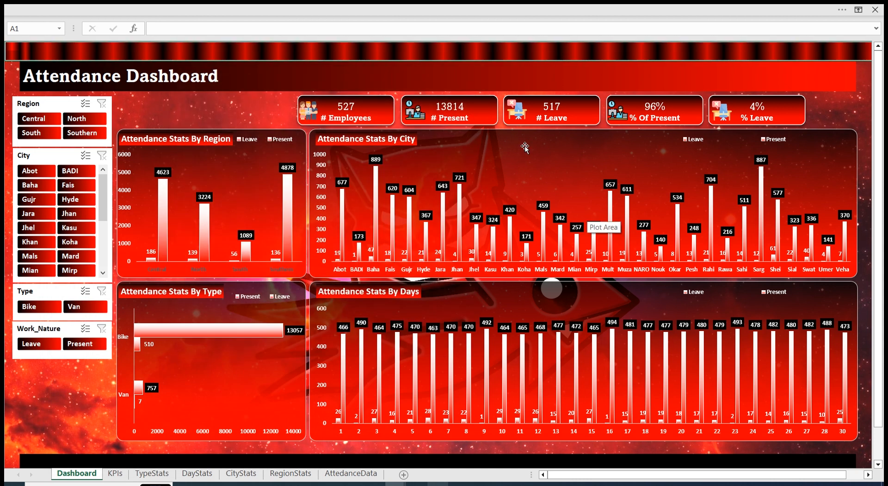
Merge and center the two-row strip above the title so its gradient spans the full width
click(327, 6)
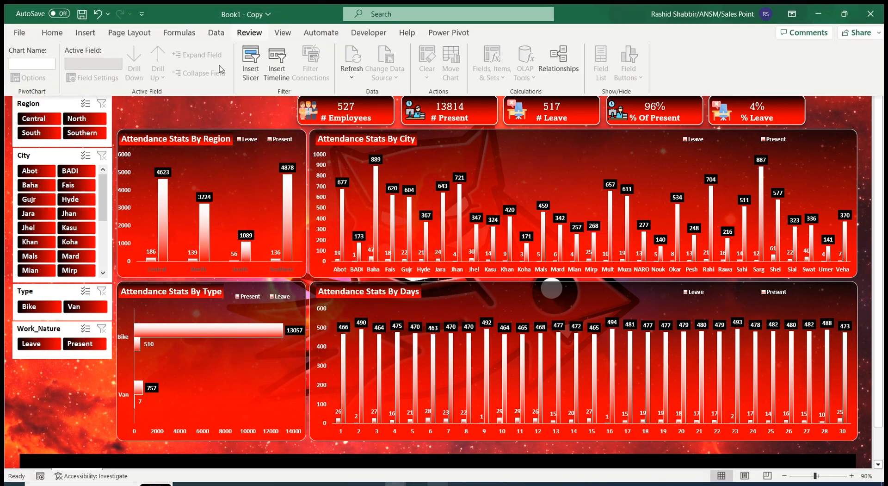
click(53, 33)
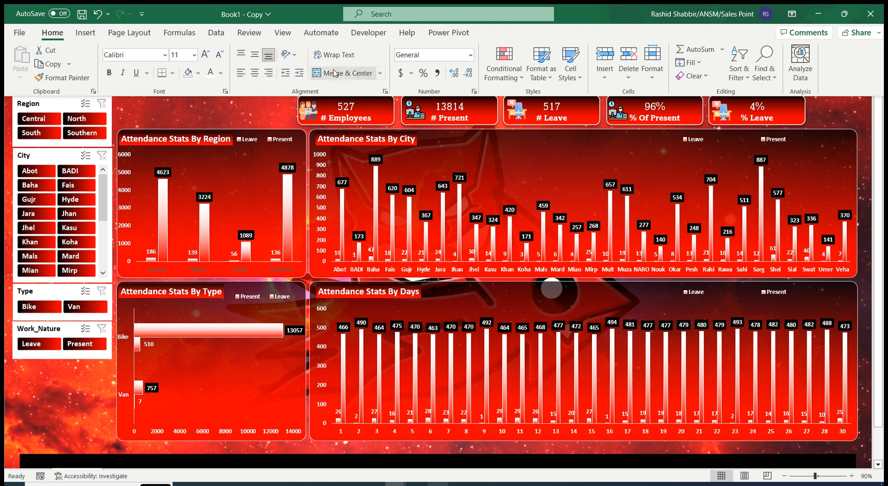
click(844, 114)
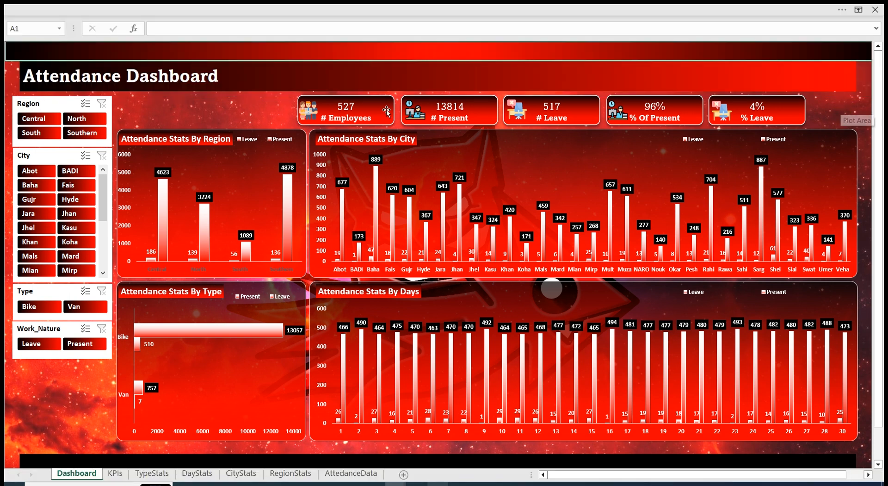
click(340, 90)
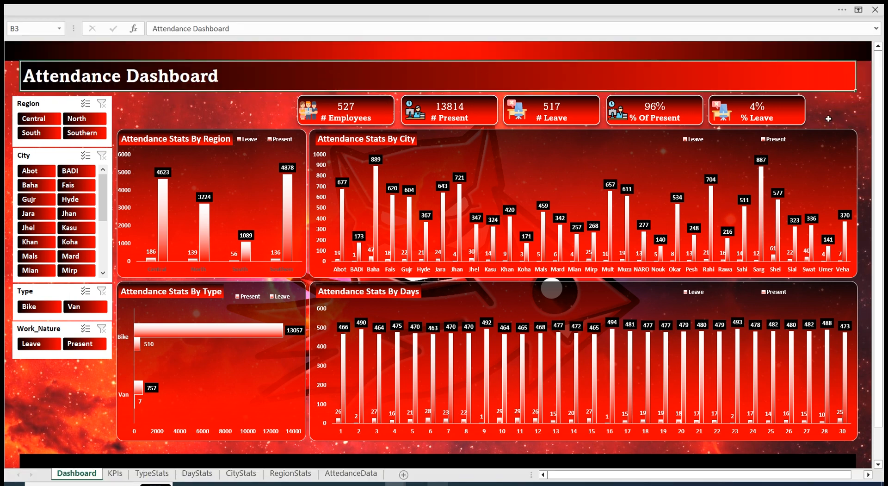